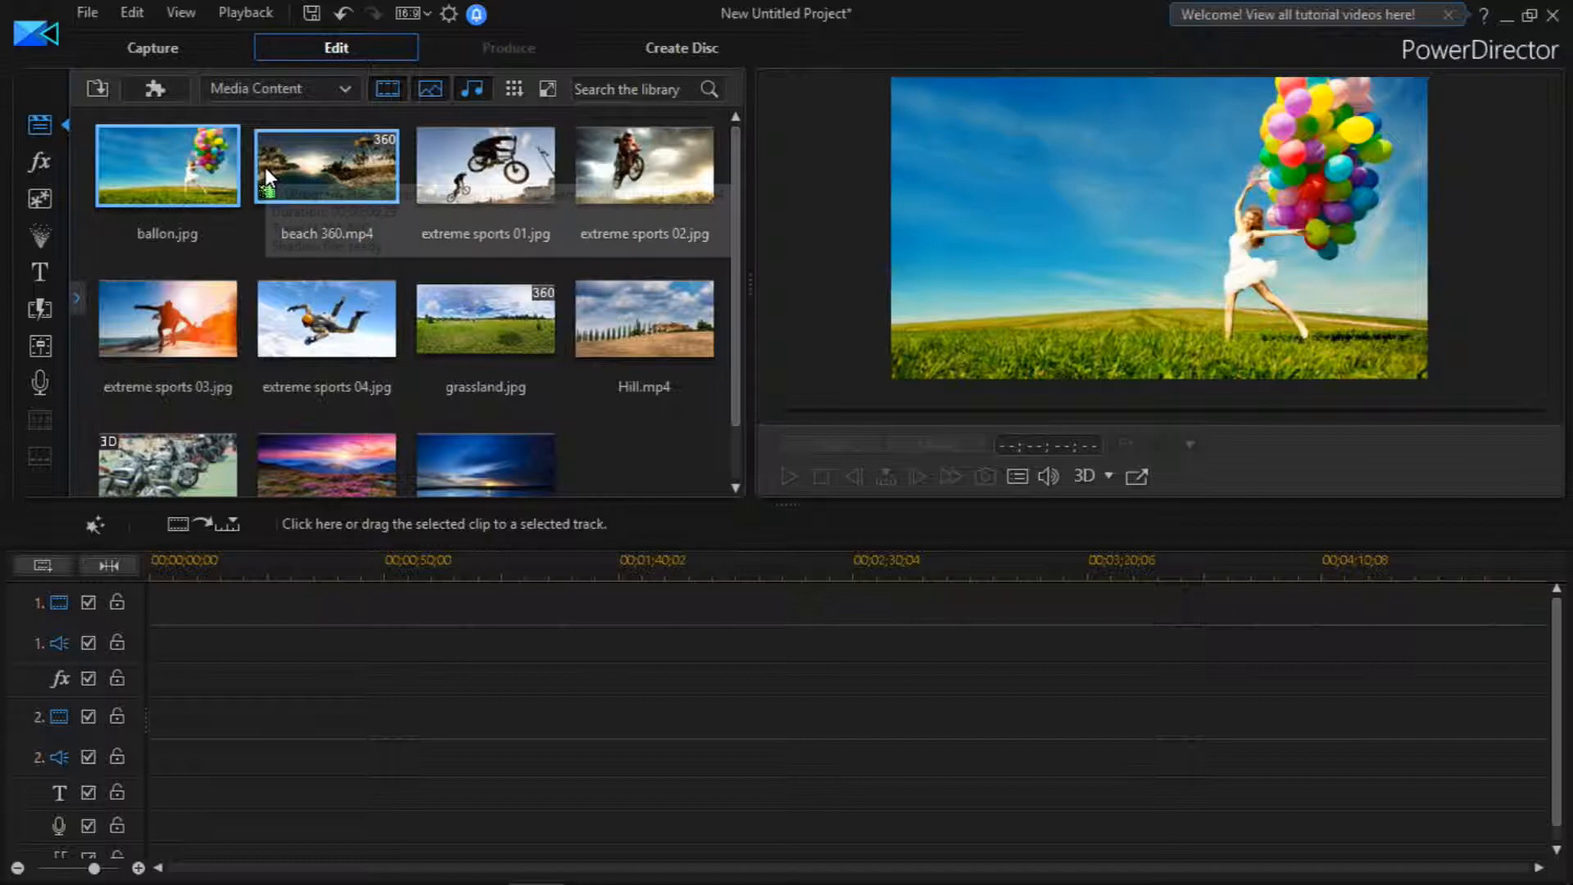
Step: Open the titles library and inspect the first custom title in the Title Designer, then close it without changes
click(45, 271)
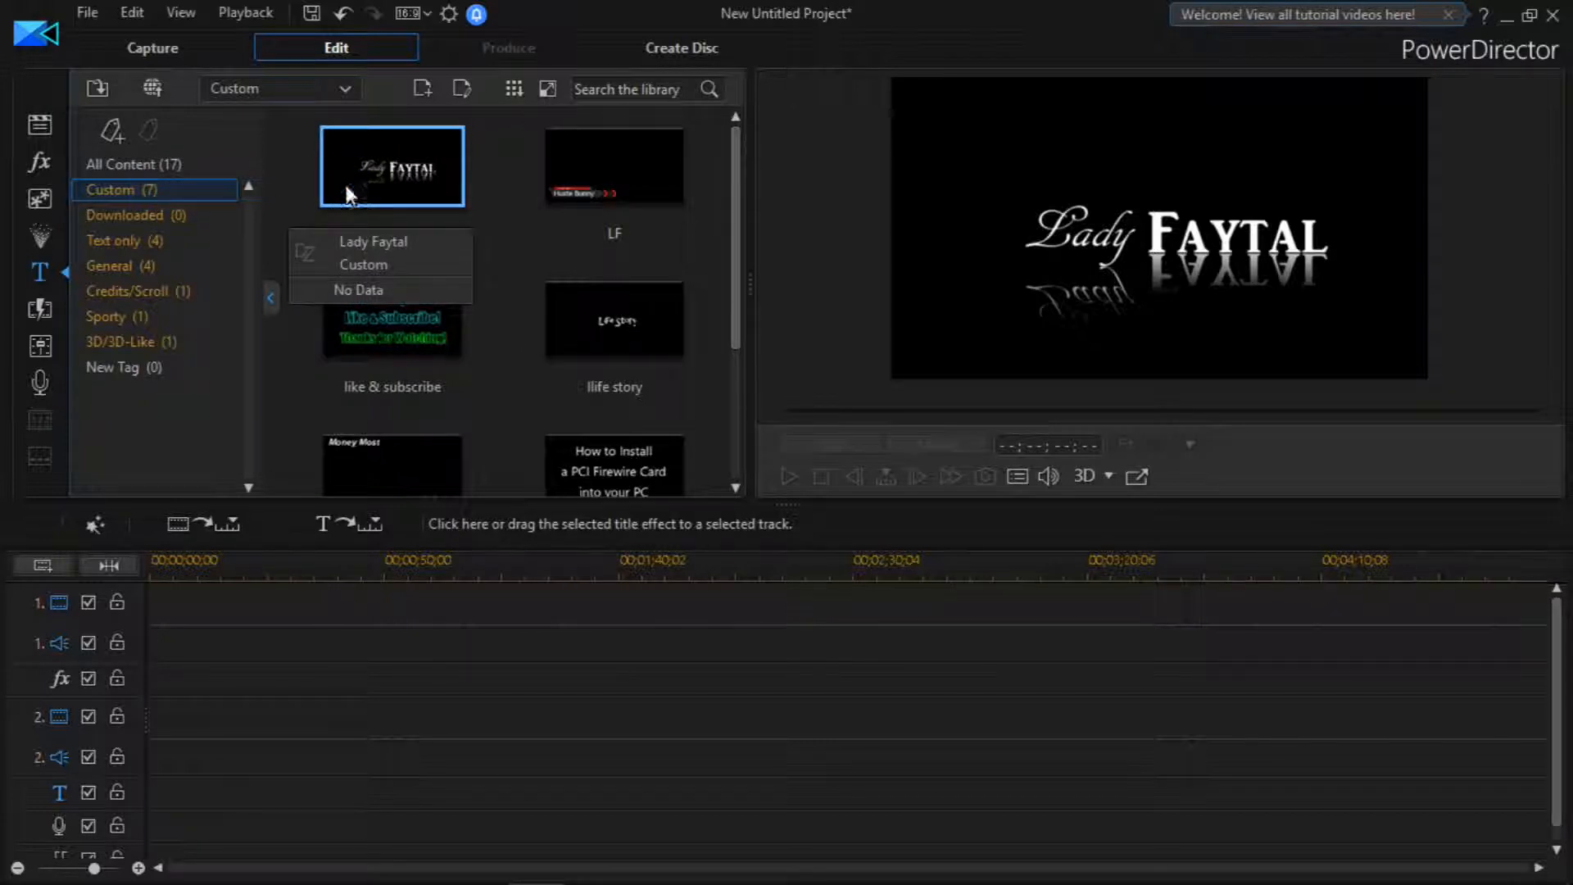
click(372, 186)
double_click(423, 160)
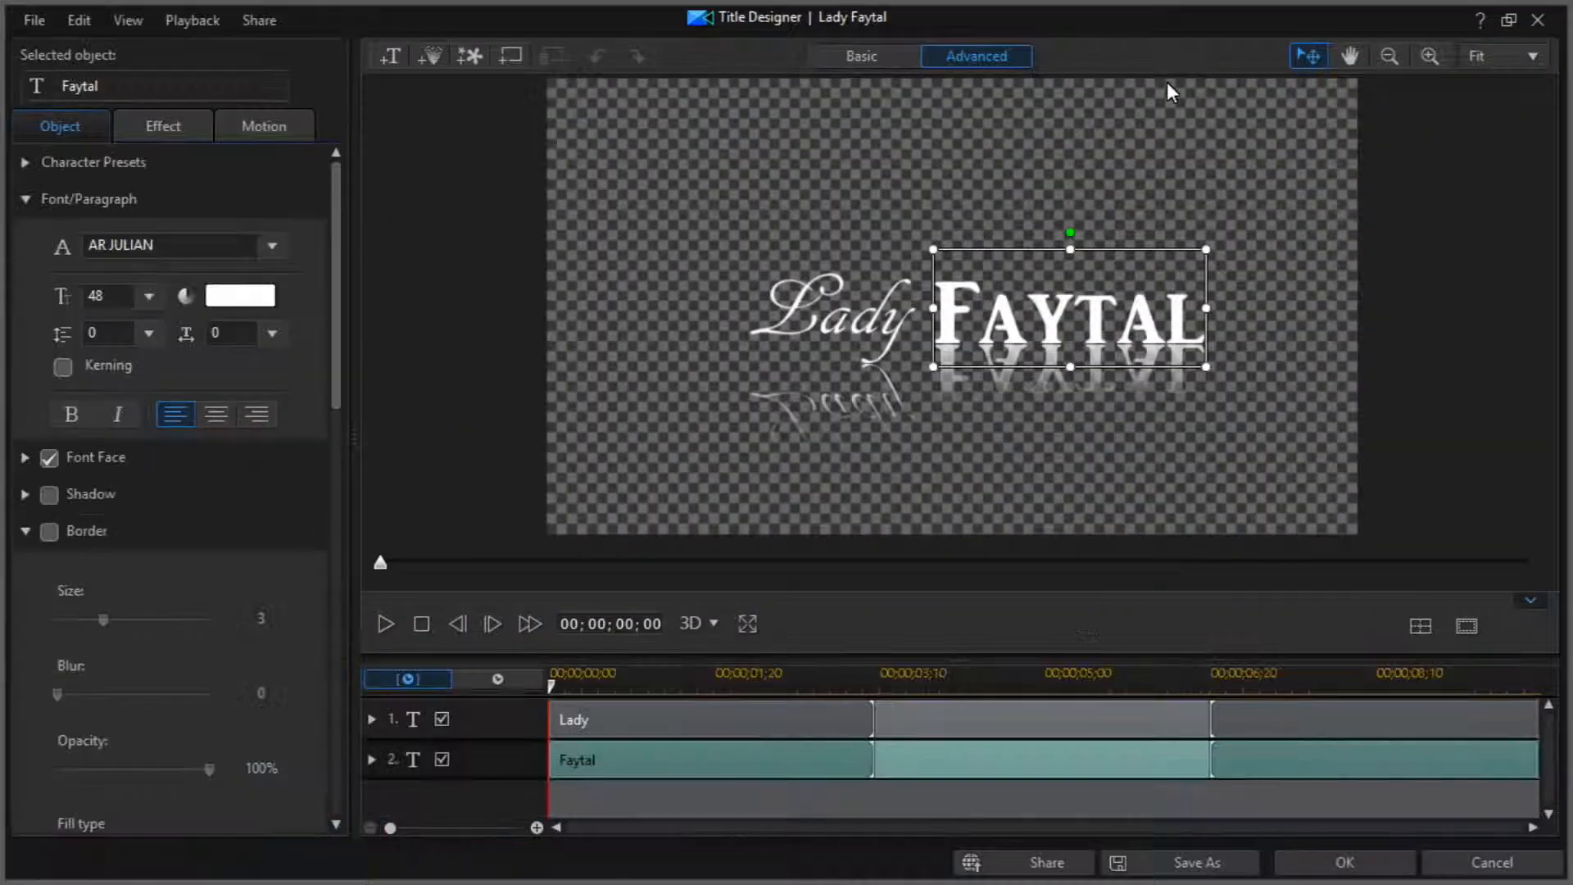
click(1533, 17)
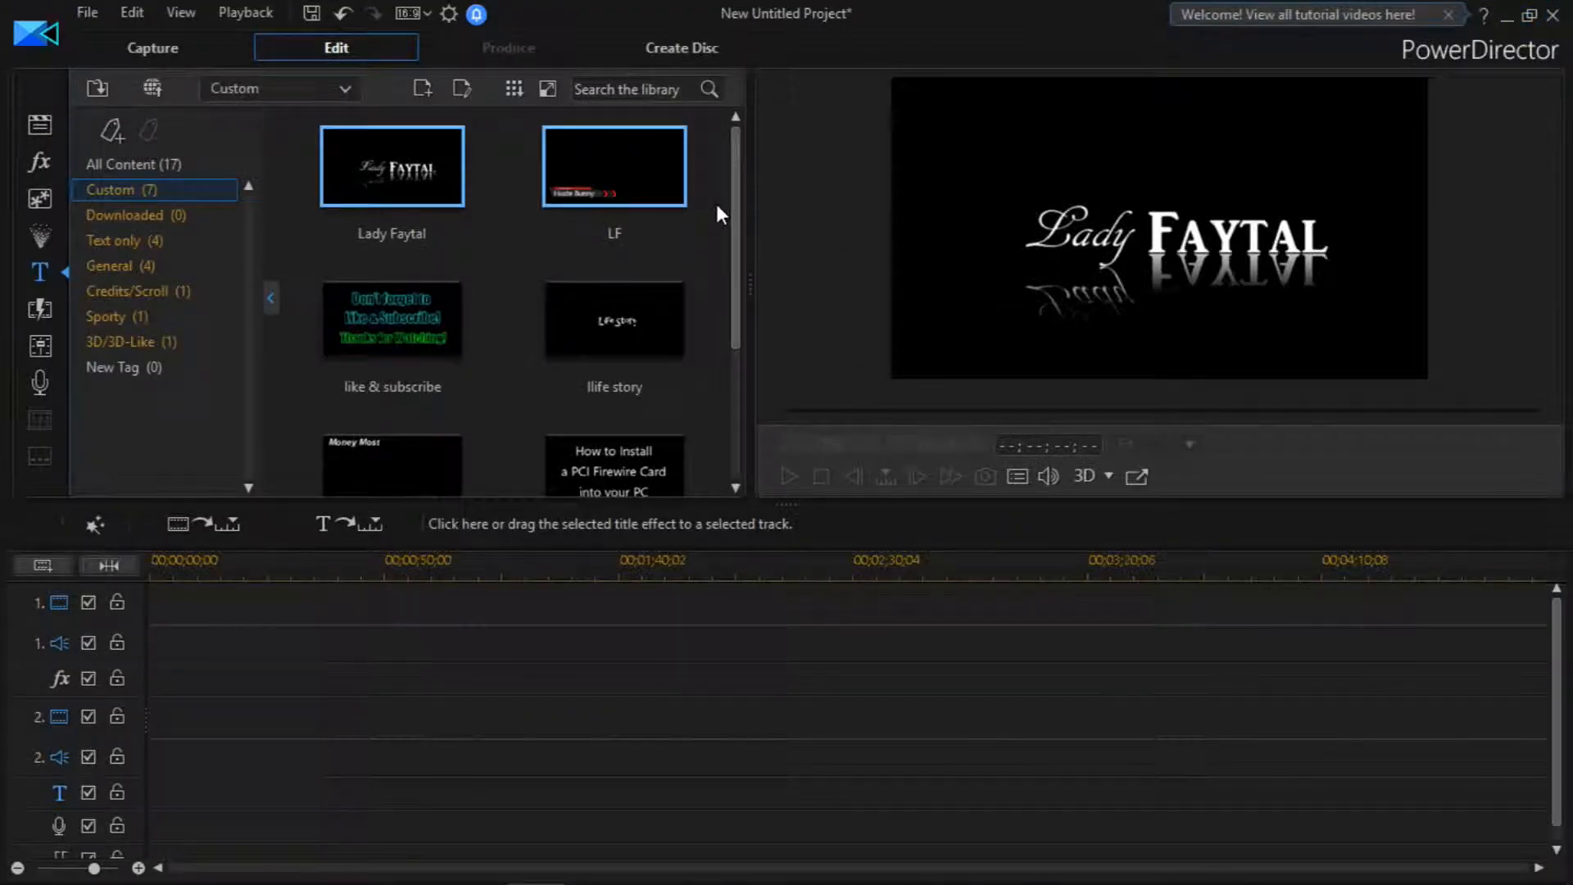
Step: Place the custom titles "What's Next" and "like & subscribe" one after the other at the start of video track 1
drag(735, 213, 737, 361)
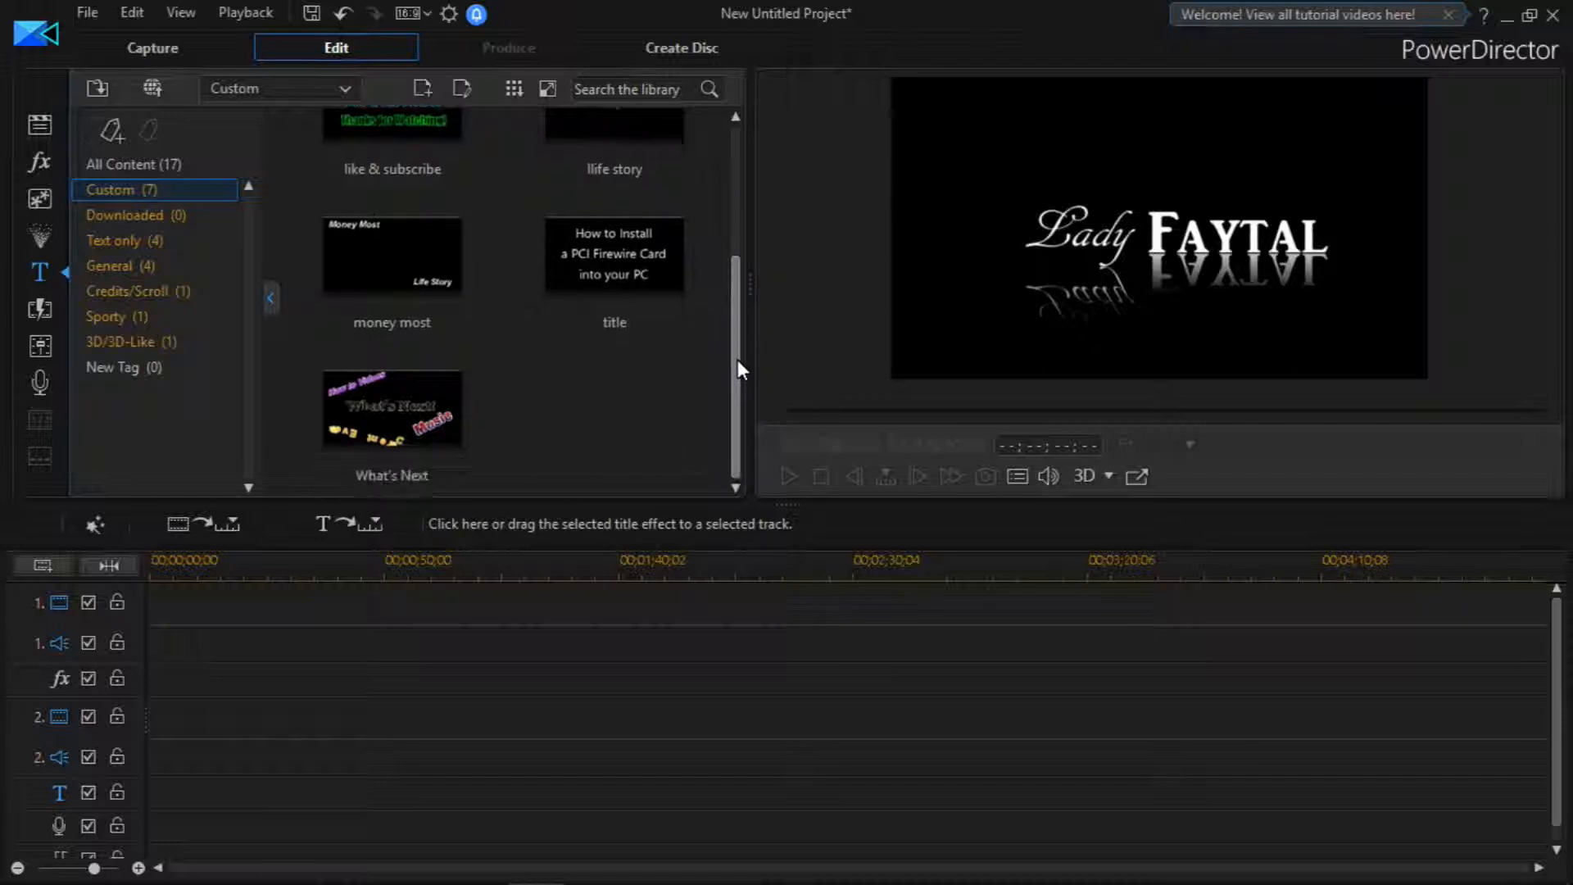
click(375, 377)
drag(166, 655, 137, 645)
drag(405, 133, 201, 624)
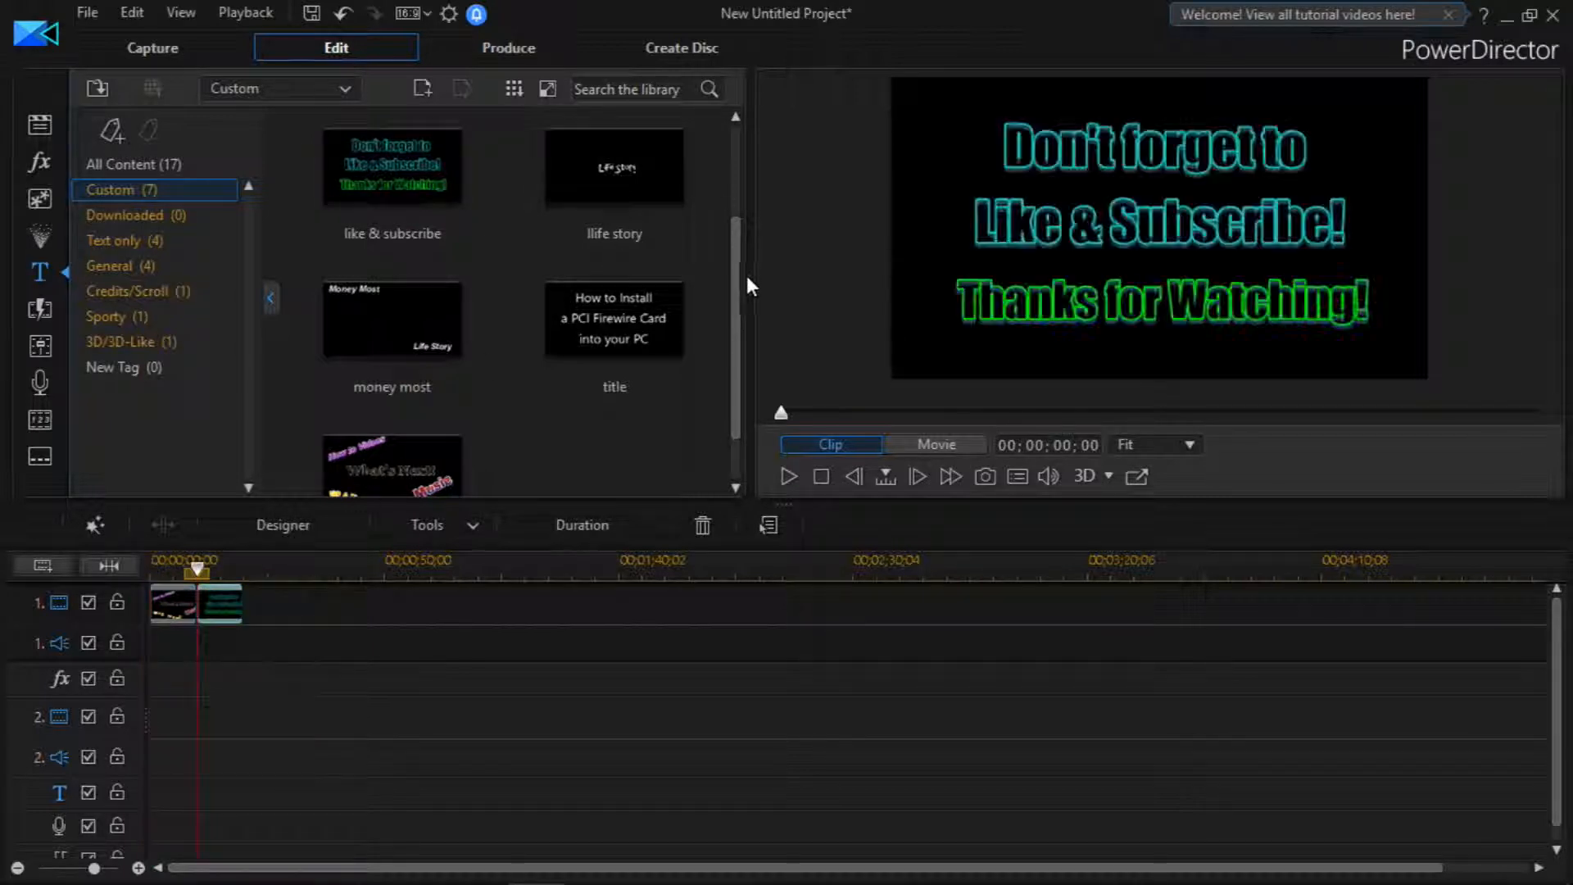
Step: Add the "llife story" and first custom titles to video track 1, with the like & subscribe clip placed last
drag(734, 278, 726, 154)
drag(612, 315, 244, 619)
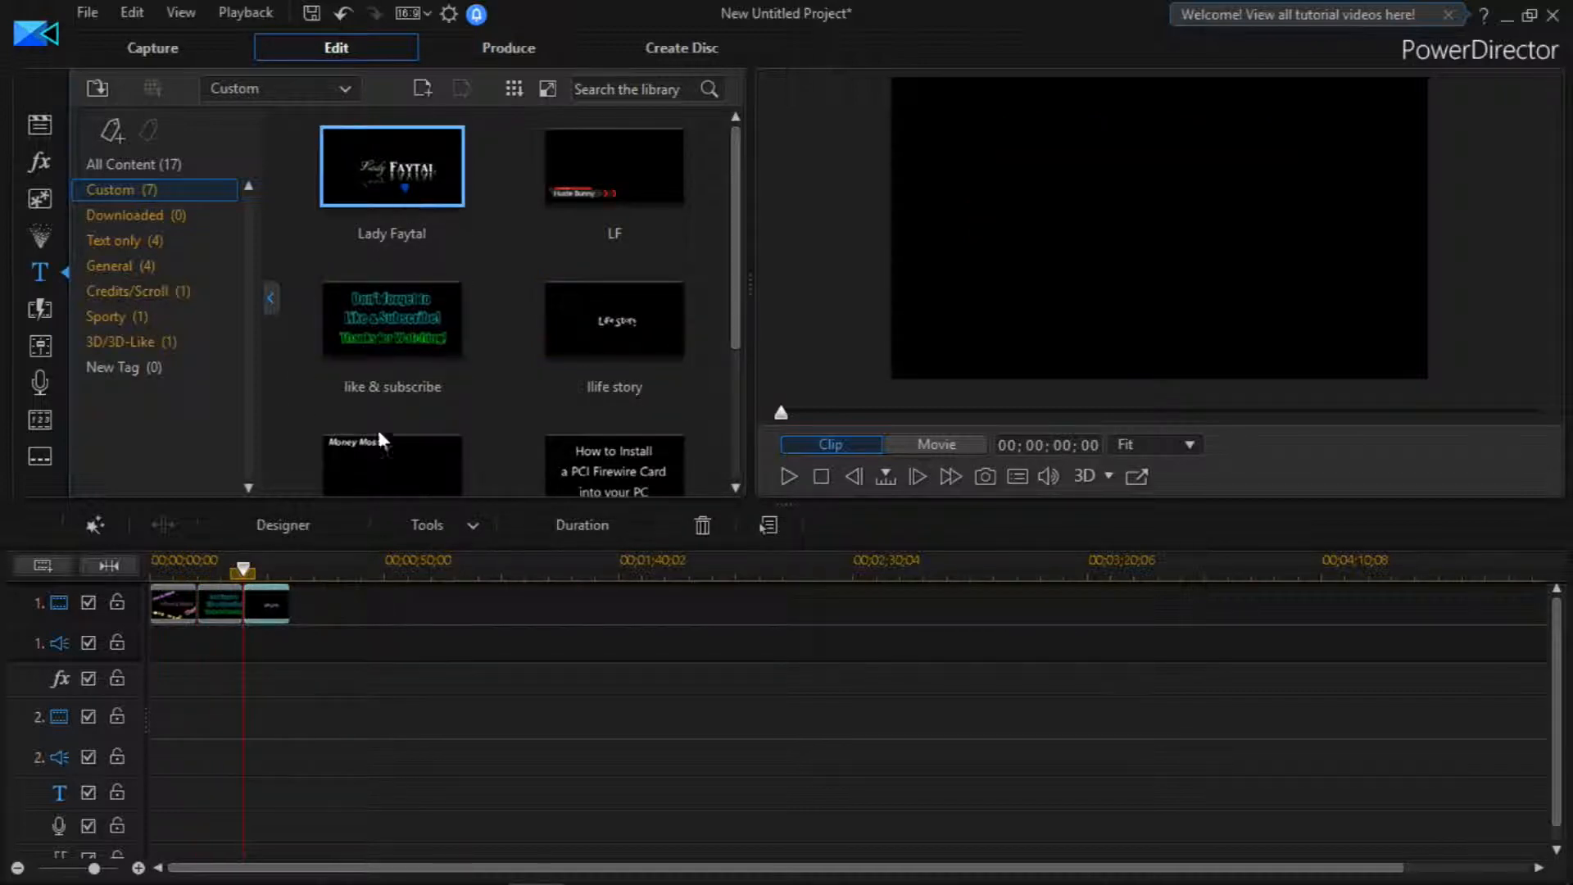
mouse_move(321, 620)
mouse_down()
mouse_move(291, 621)
mouse_move(357, 611)
mouse_move(223, 614)
mouse_move(303, 614)
mouse_up()
click(227, 611)
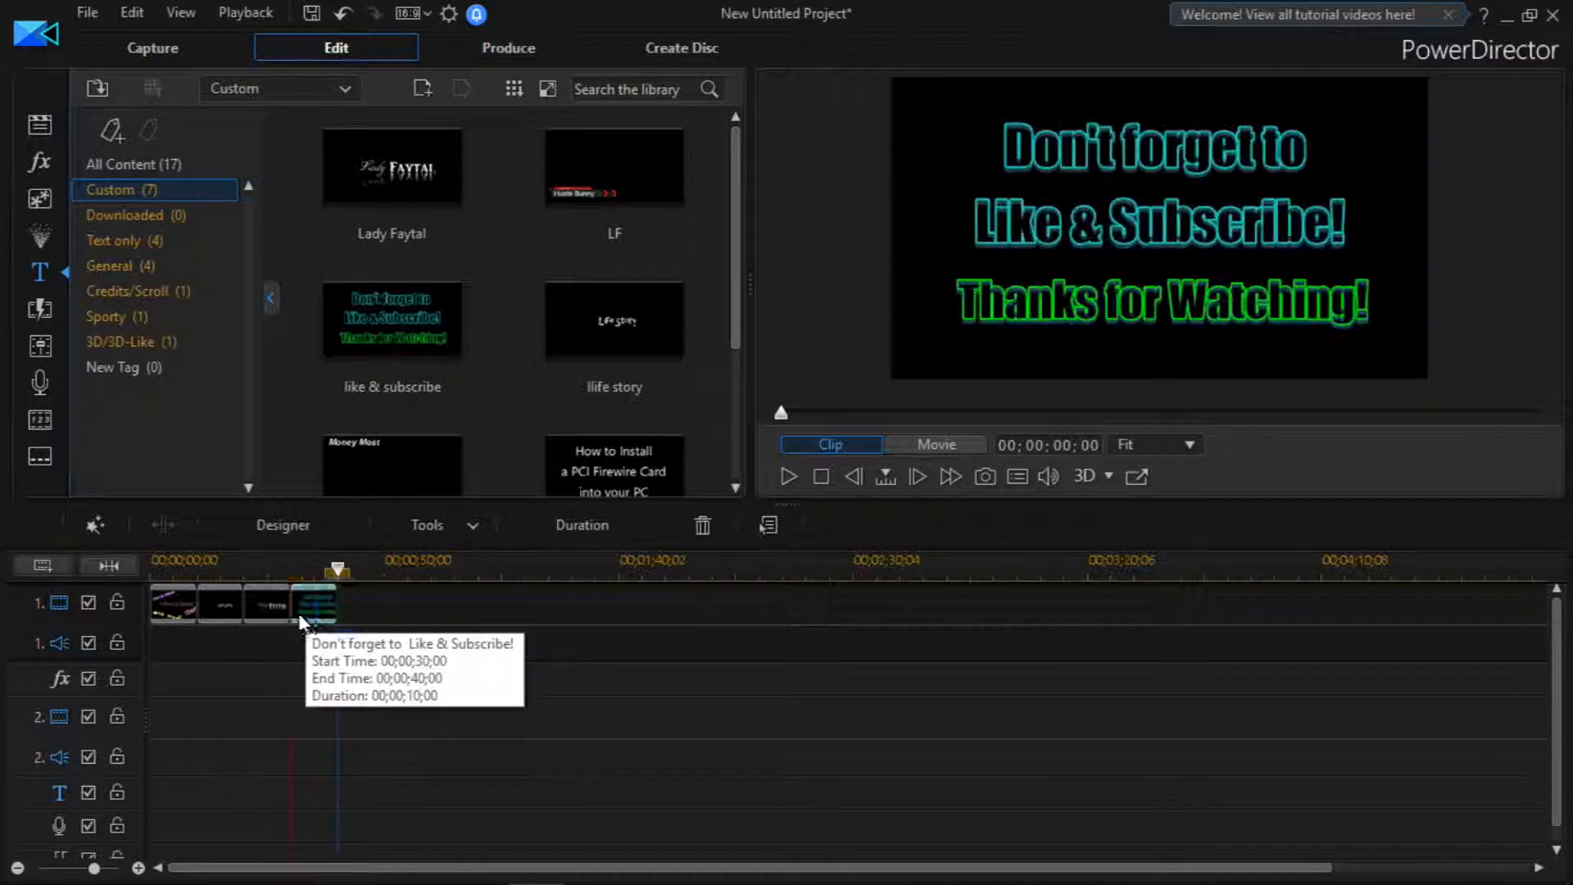
Step: Play the title sequence from its start and stop during the Life Story title
click(154, 562)
key(space)
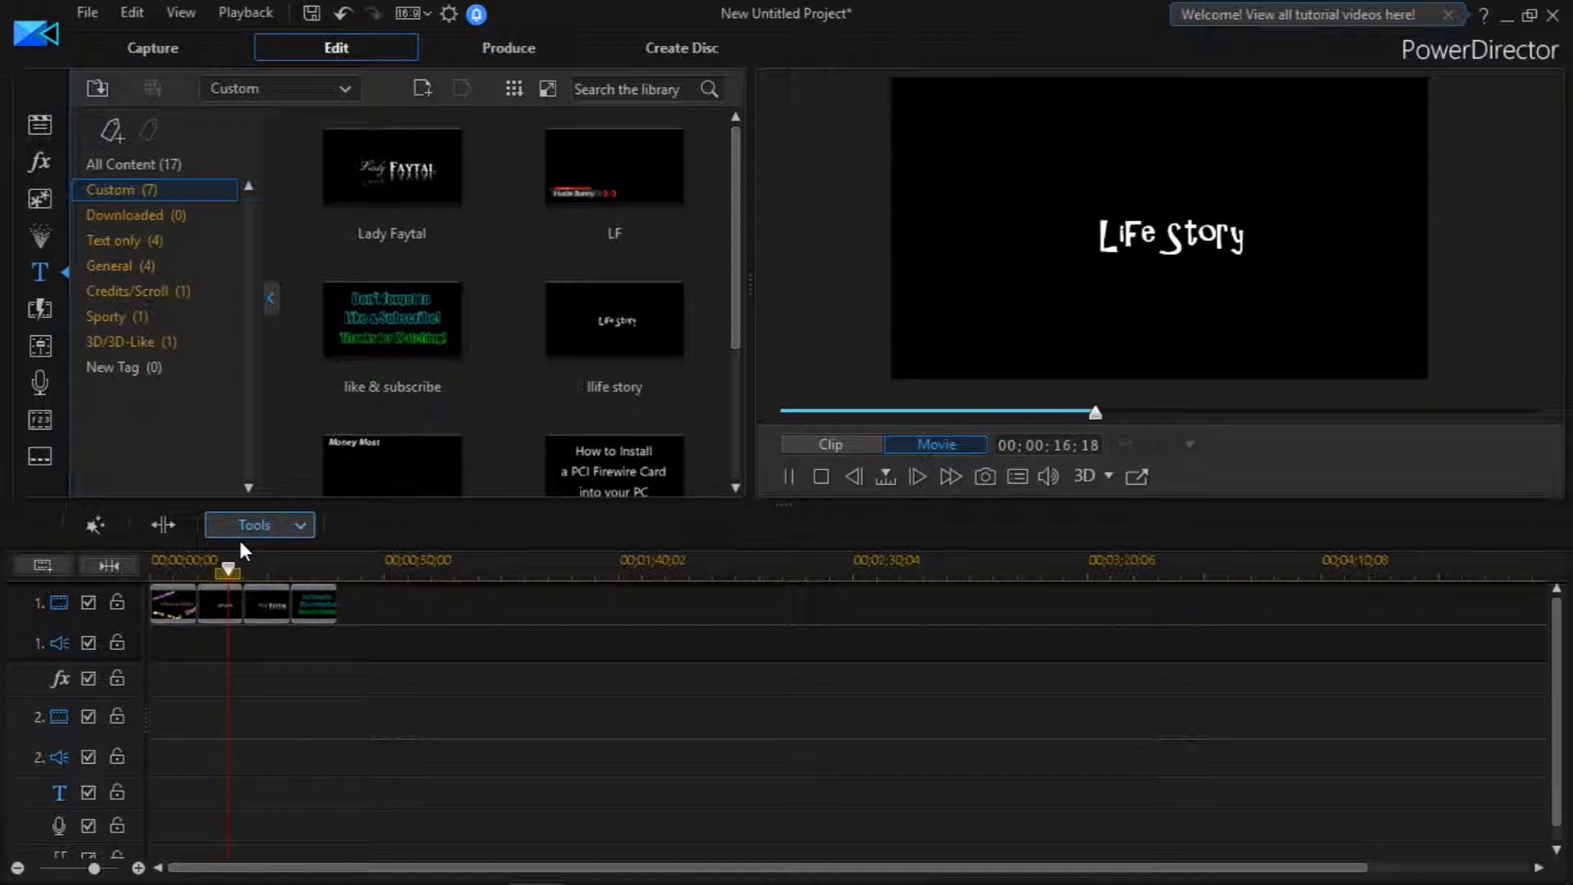
key(space)
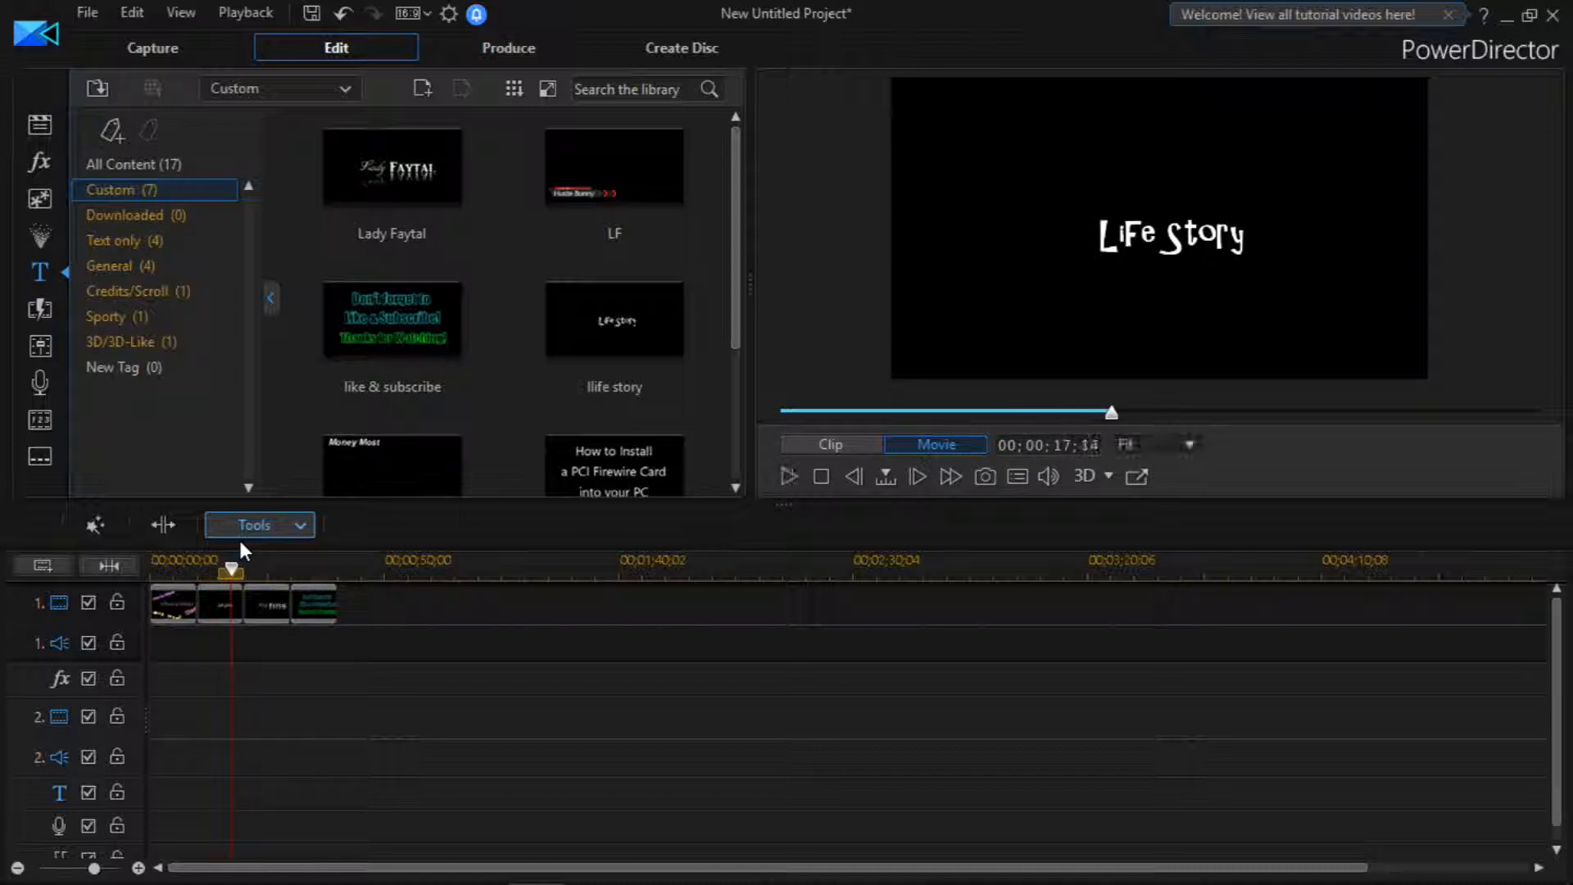
Step: Shorten the Life Story clip on video track 1 to about 4.5 seconds and close the gap after it
click(225, 604)
drag(239, 606, 220, 613)
click(263, 620)
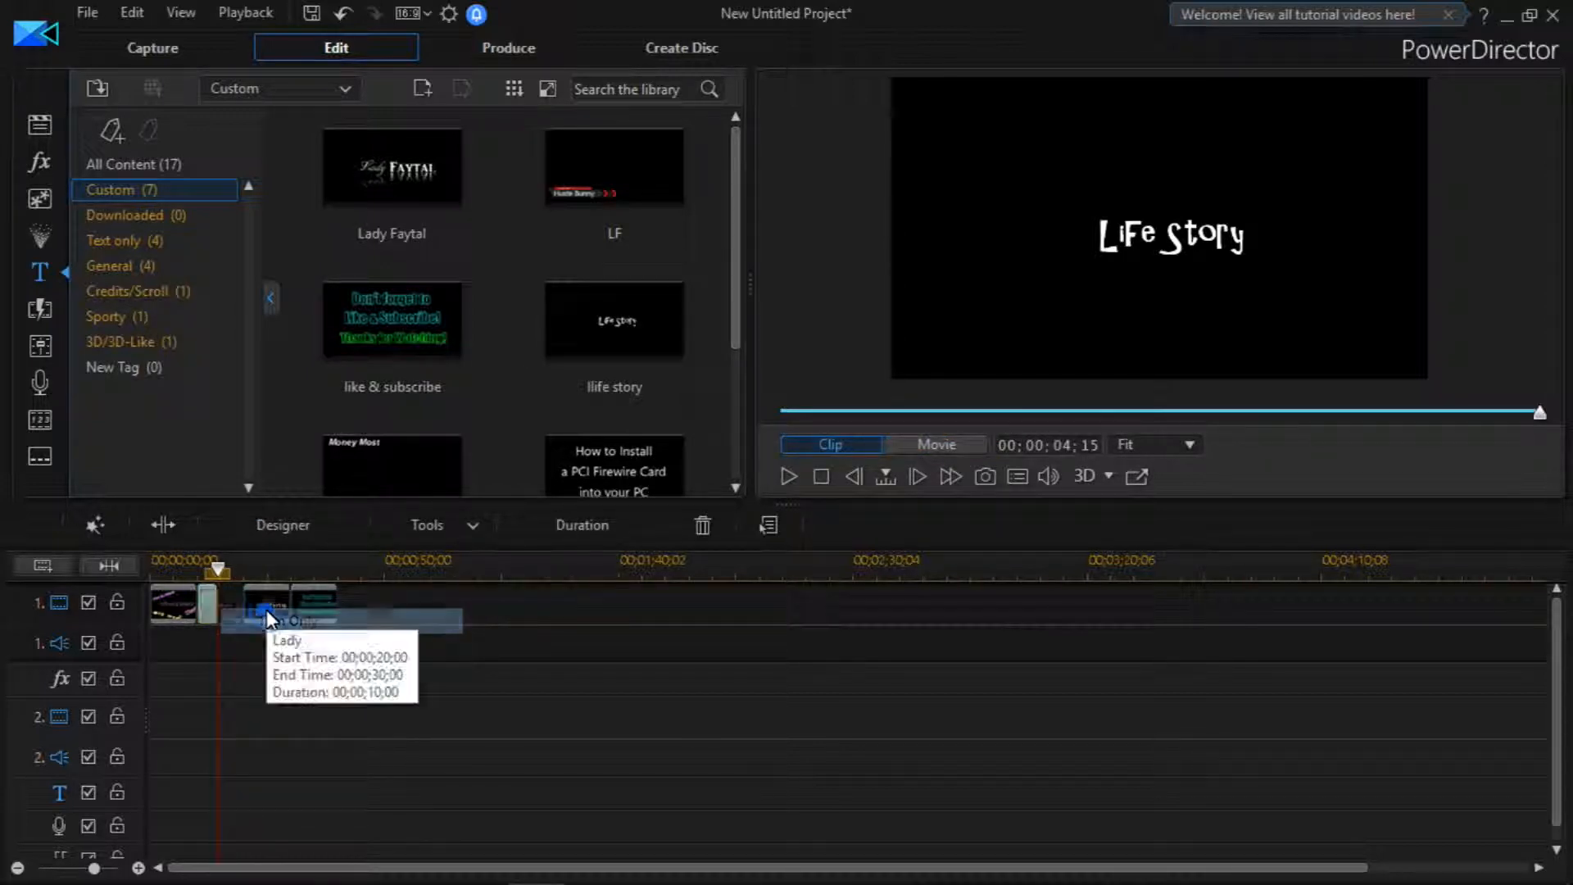
click(259, 615)
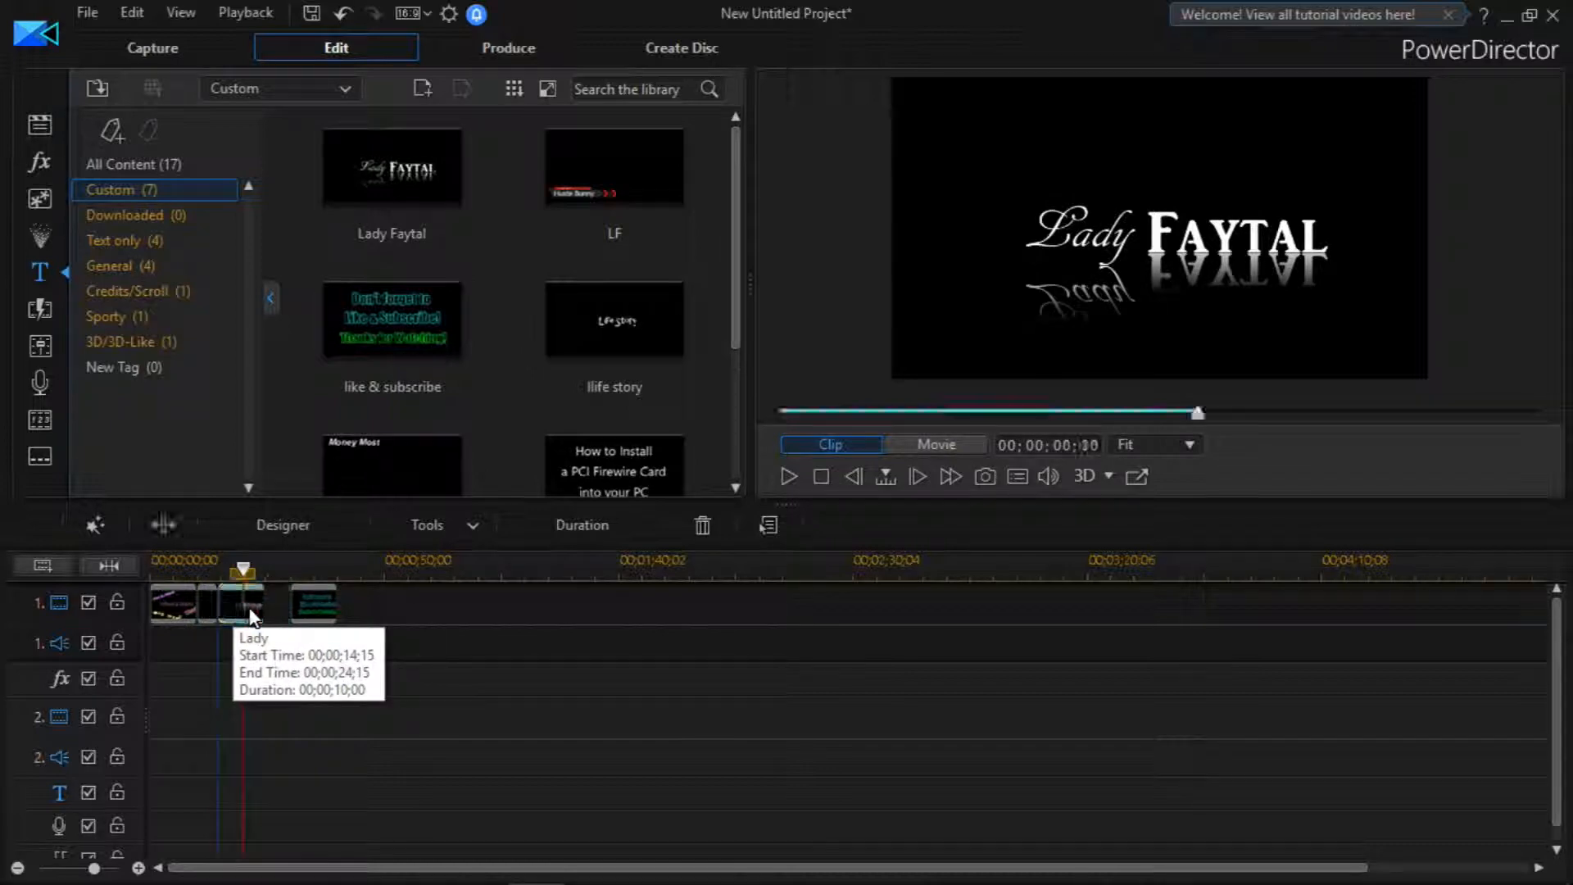
Step: Shorten the third title clip to about 4 seconds and the like & subscribe clip to about 4;20, closing the gap between them
drag(261, 612, 235, 611)
click(287, 621)
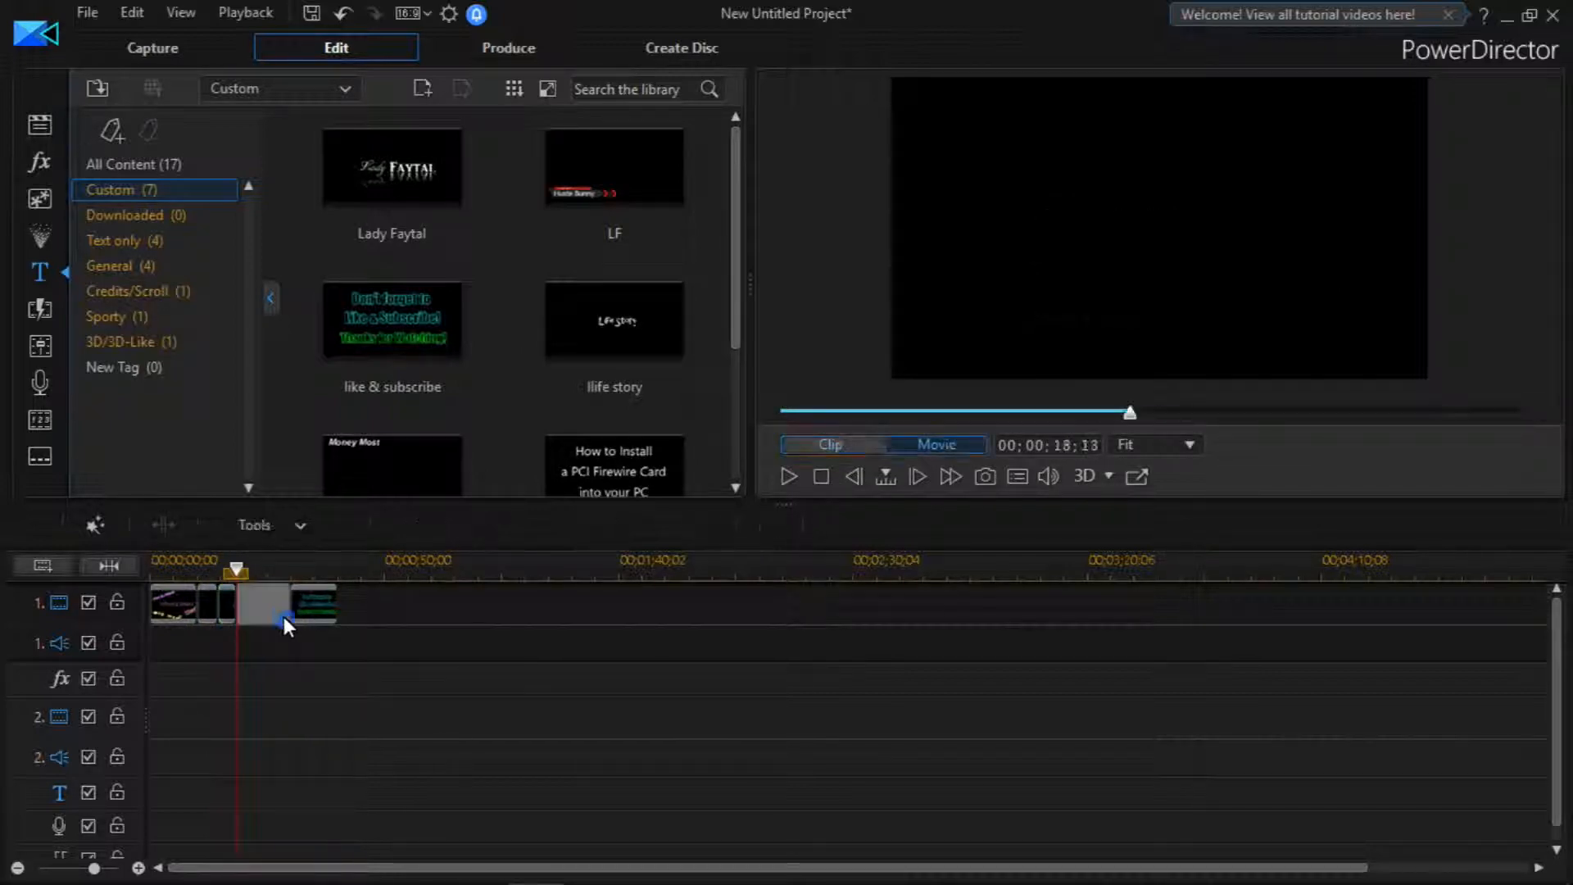
drag(295, 613, 258, 618)
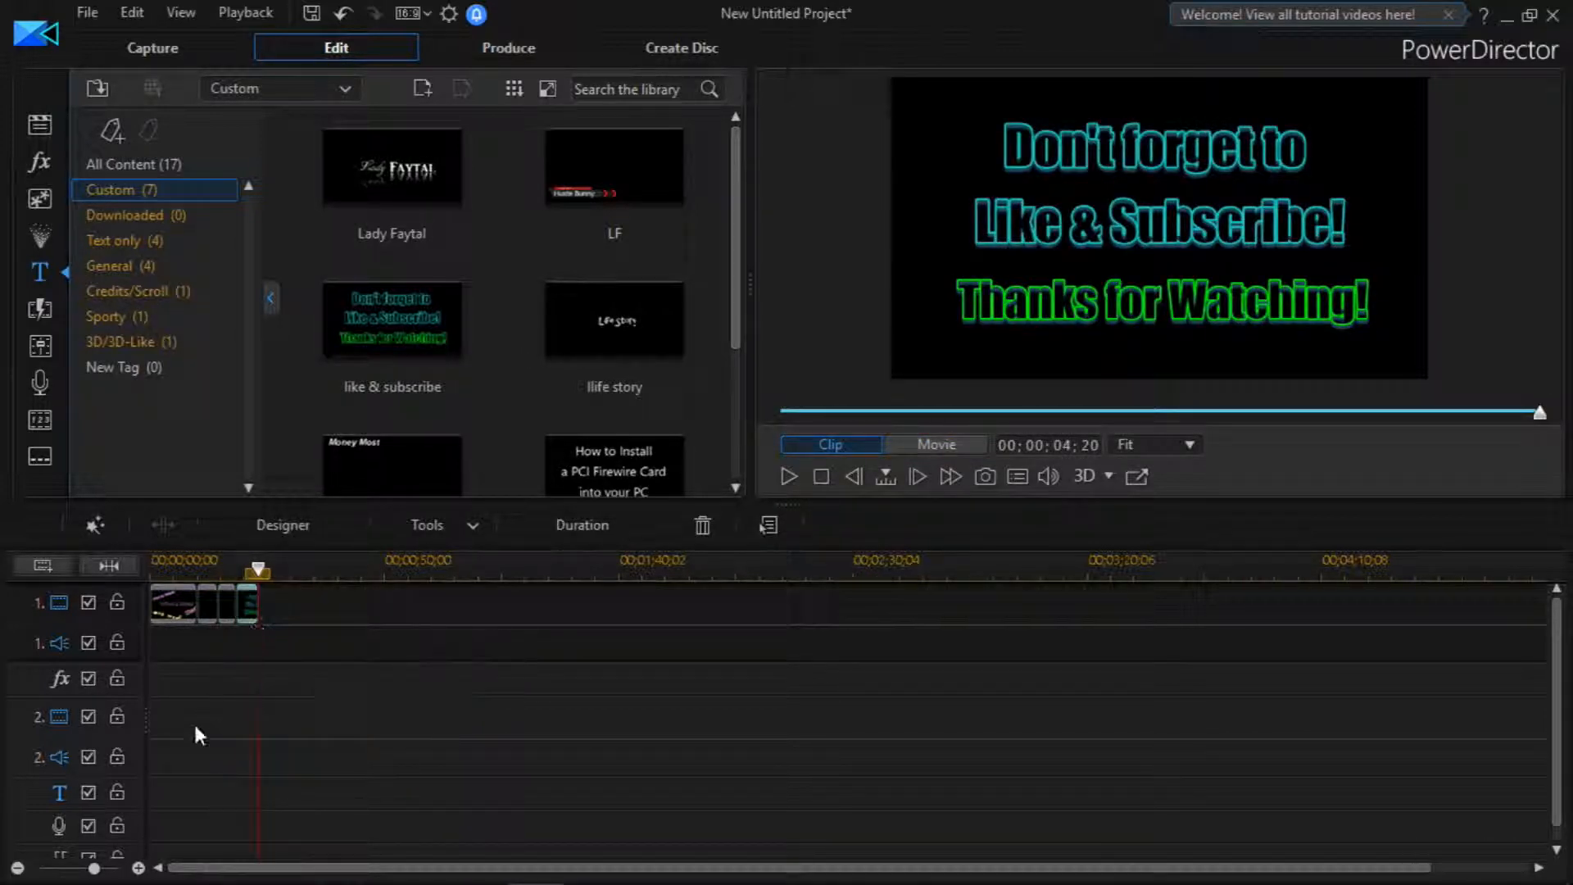
Step: Play the trimmed sequence of four titles from the beginning of the timeline through to its end
click(137, 868)
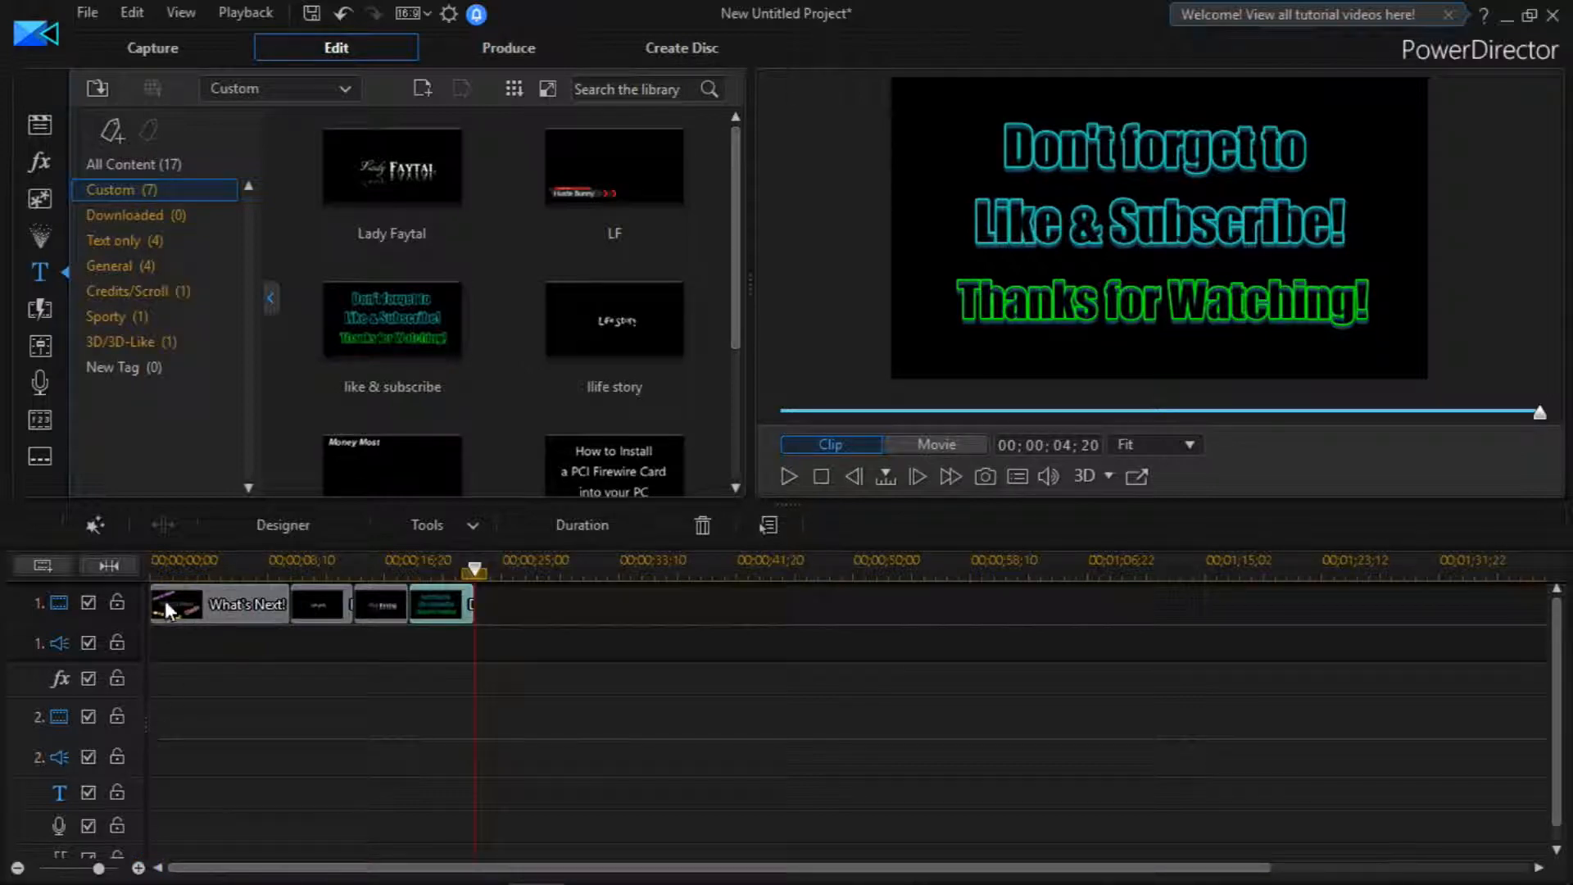
click(152, 563)
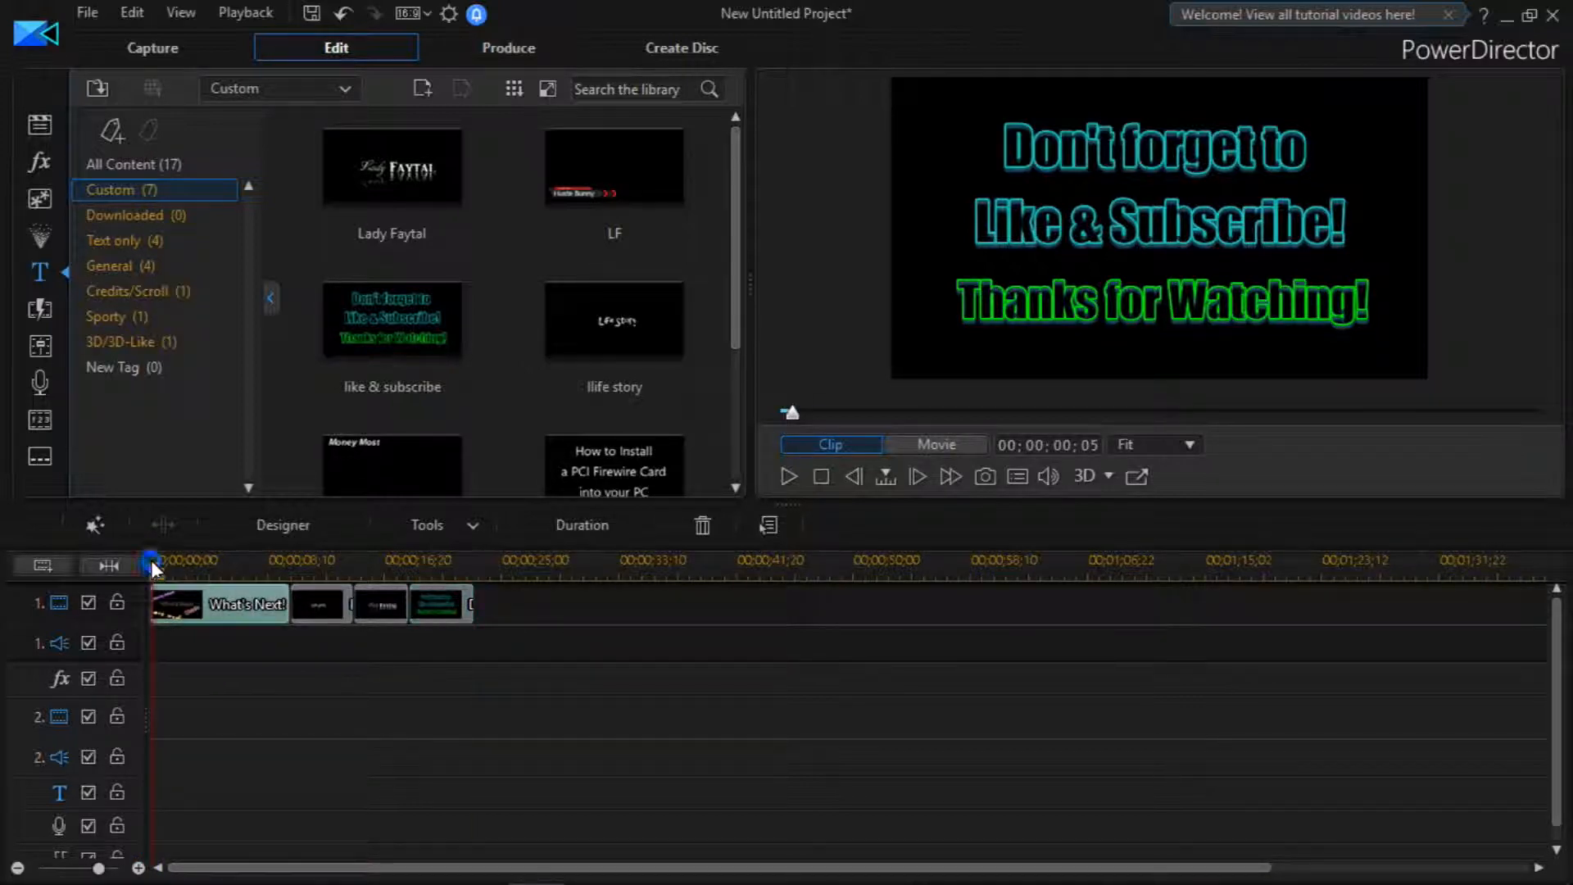
click(276, 692)
key(space)
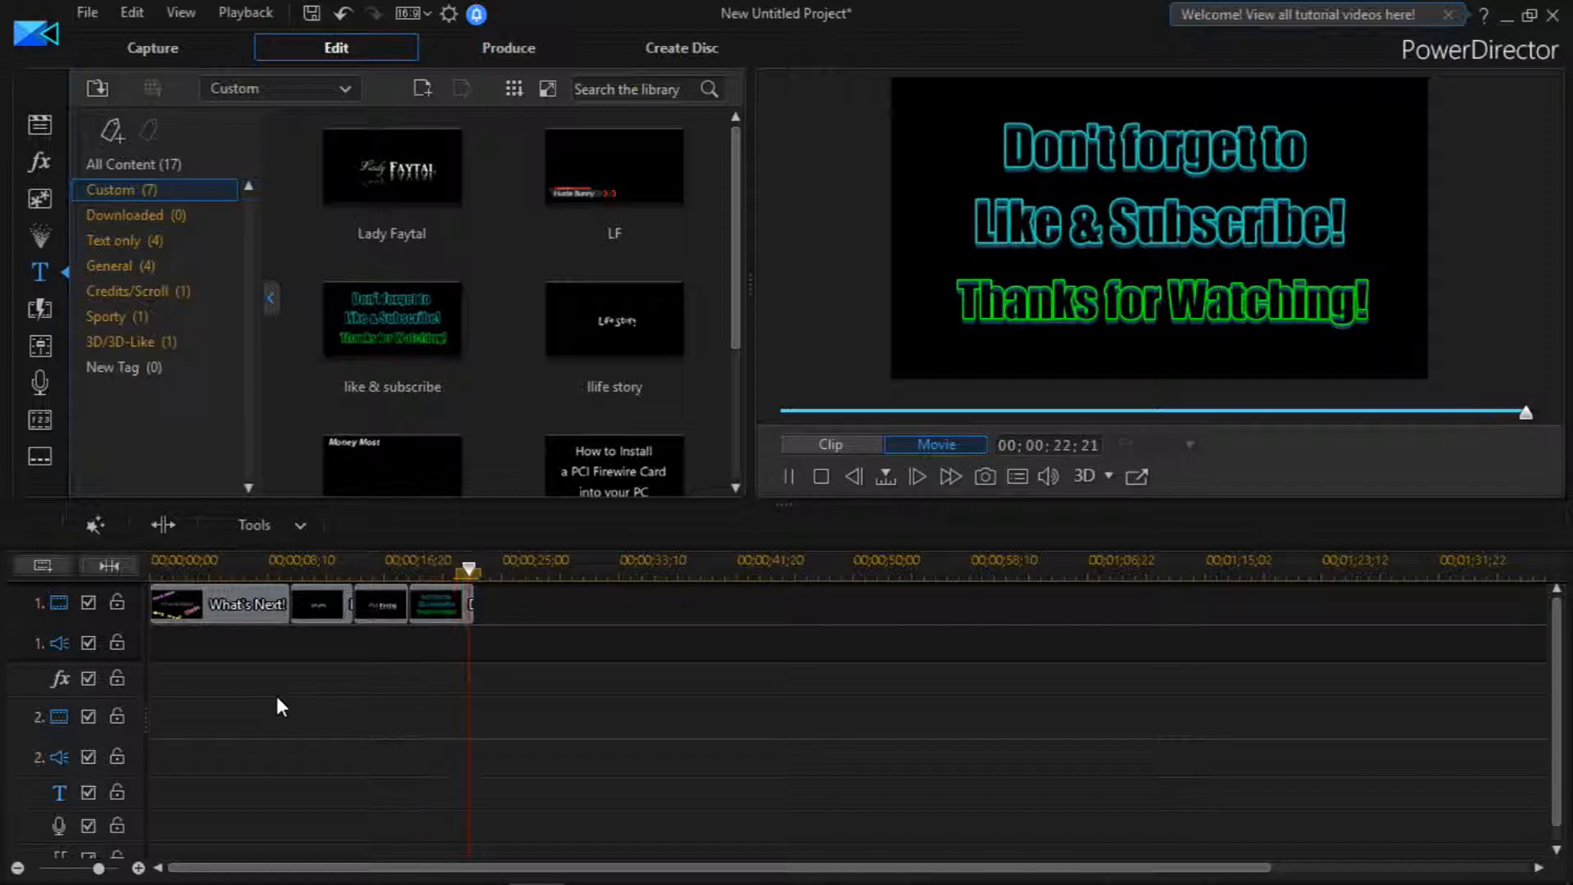
Step: Open the Default title from the Text only category in the Title Designer and clear its placeholder text
click(101, 242)
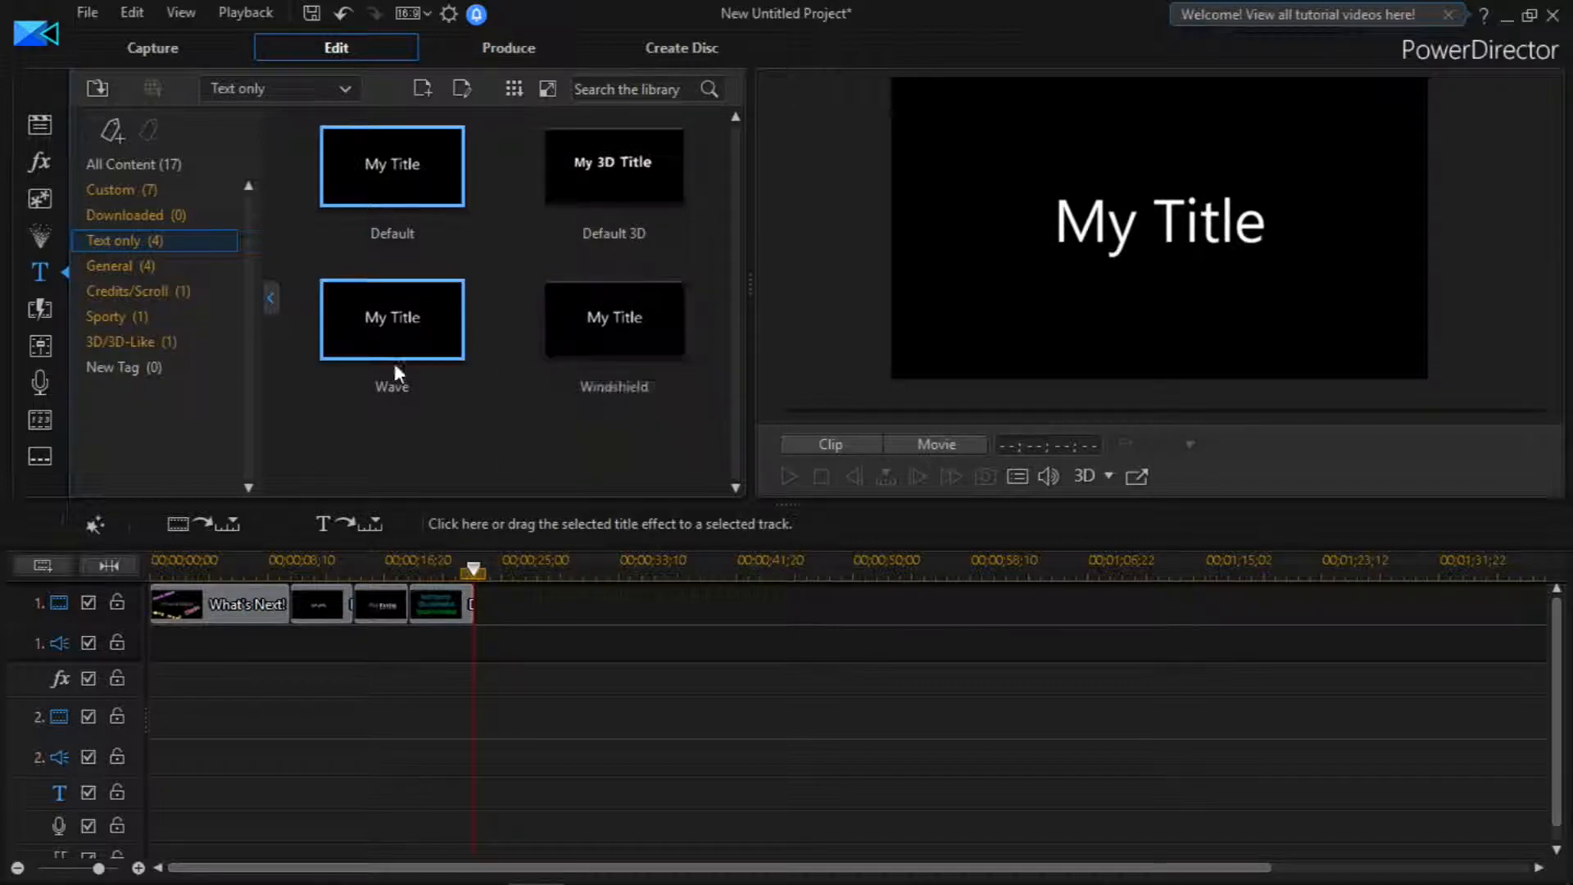
click(393, 187)
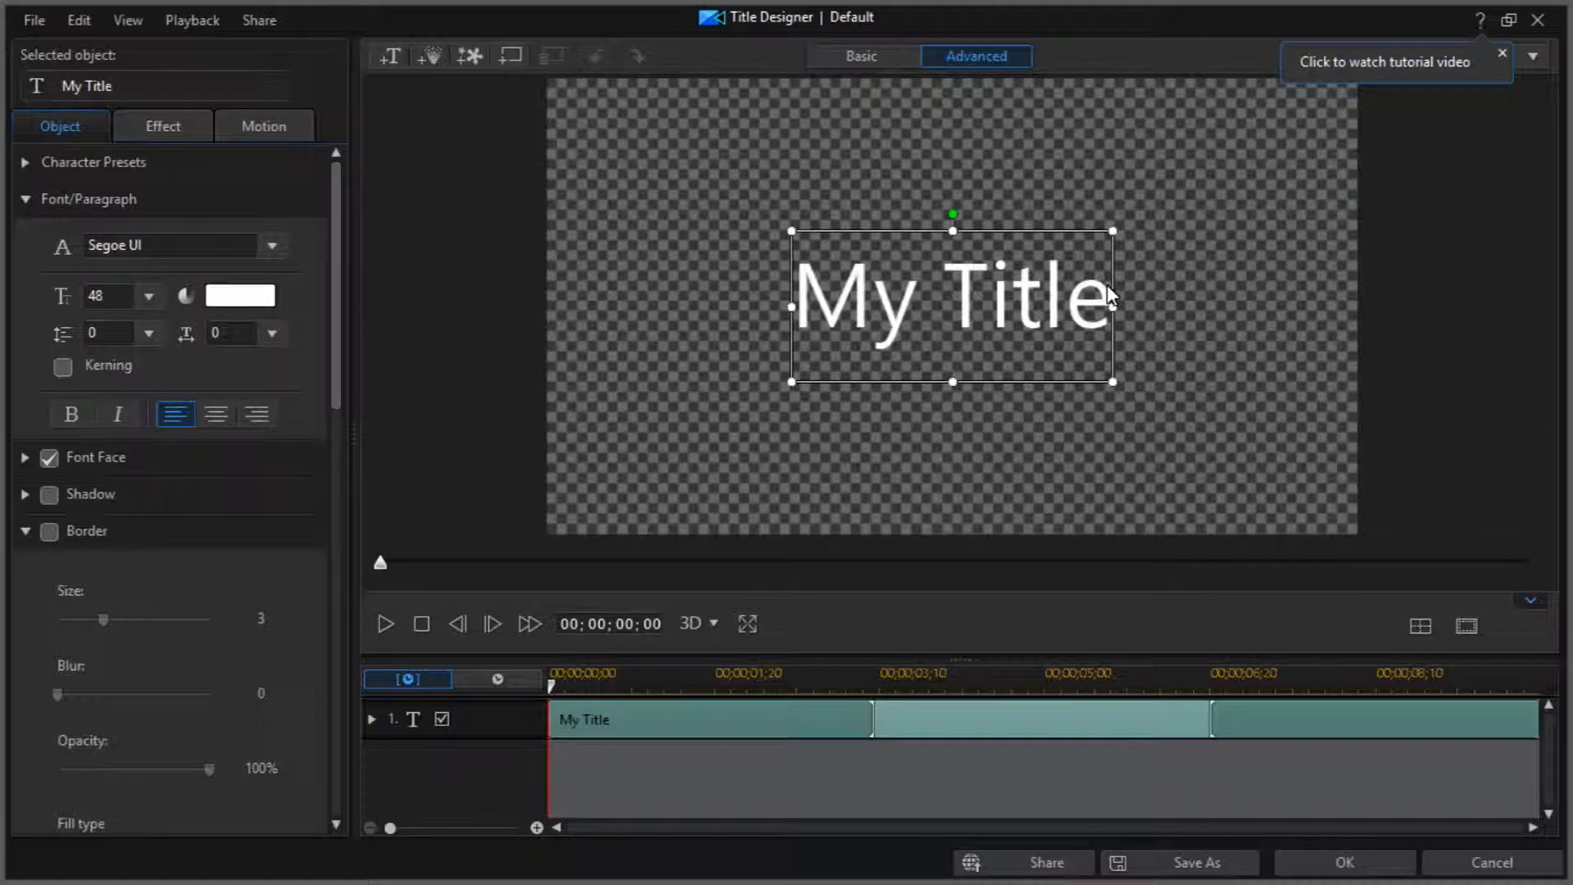
double_click(1106, 293)
key(BackSpace)
key(BackSpace)
key(BackSpace)
key(BackSpace)
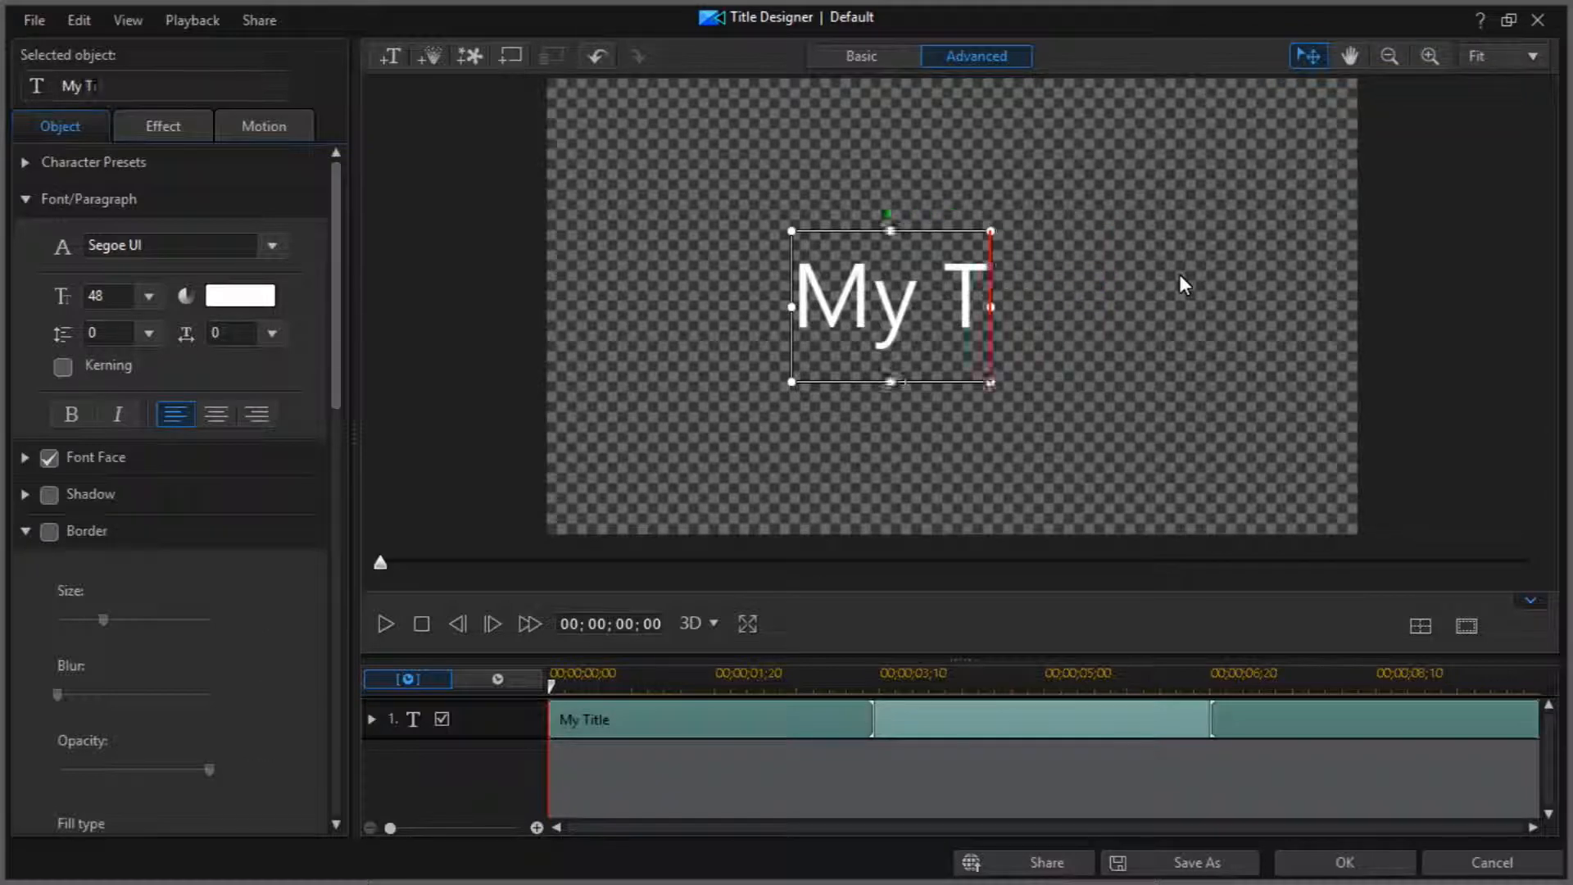
key(BackSpace)
key(BackSpace)
key(BackSpace)
key(BackSpace)
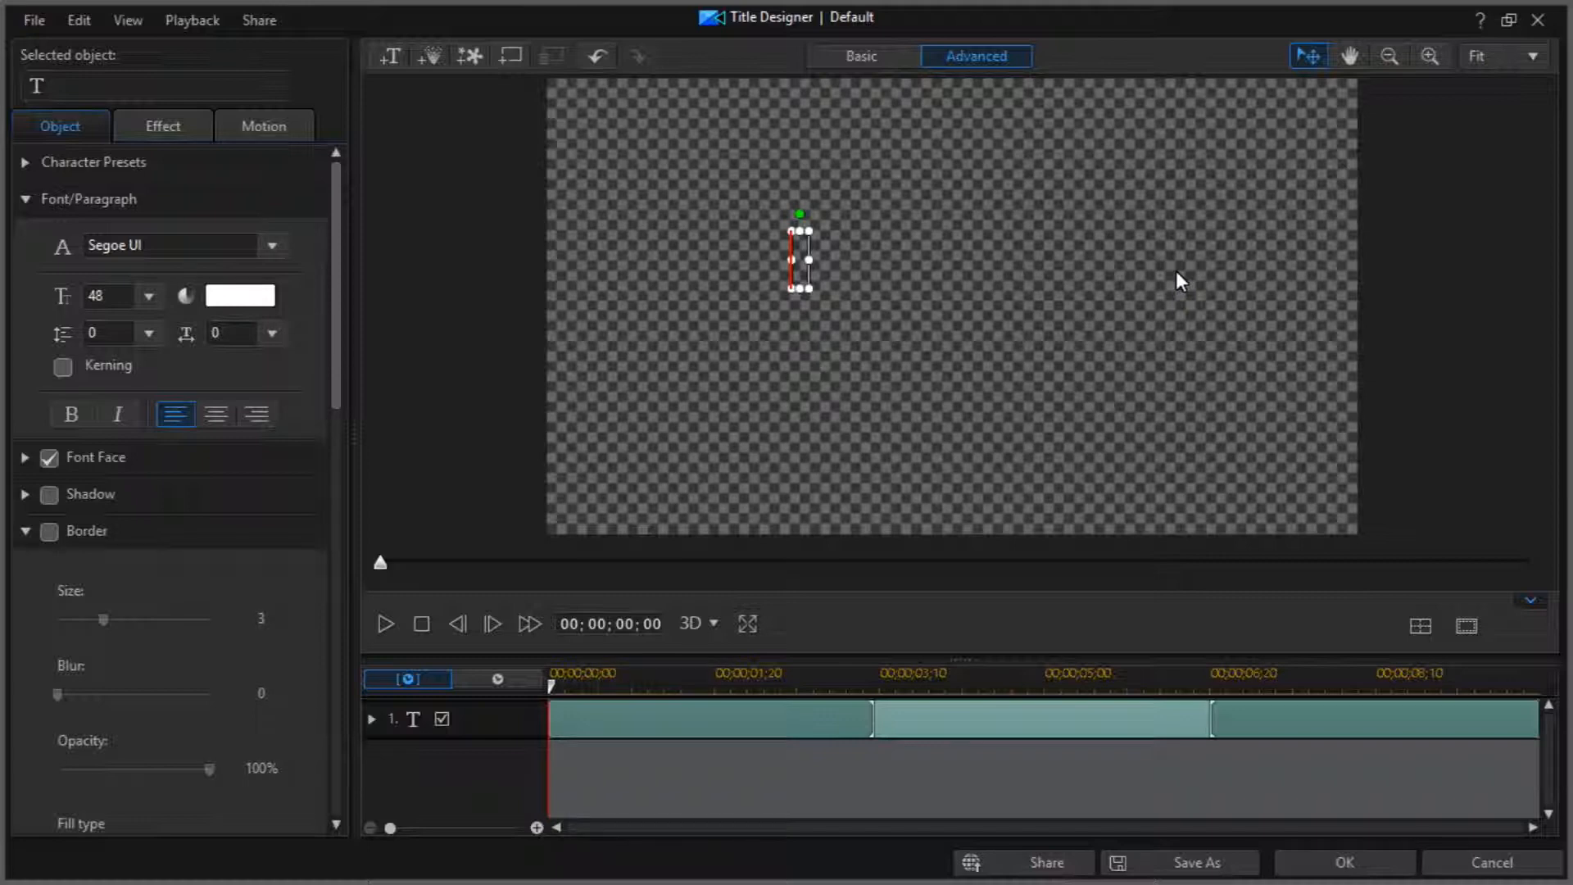
Step: Enter the title text on three lines: "How To Create", "A Title on" and "Pwer Director"
text(How to)
key(BackSpace)
key(BackSpace)
key(BackSpace)
key(BackSpace)
text(To )
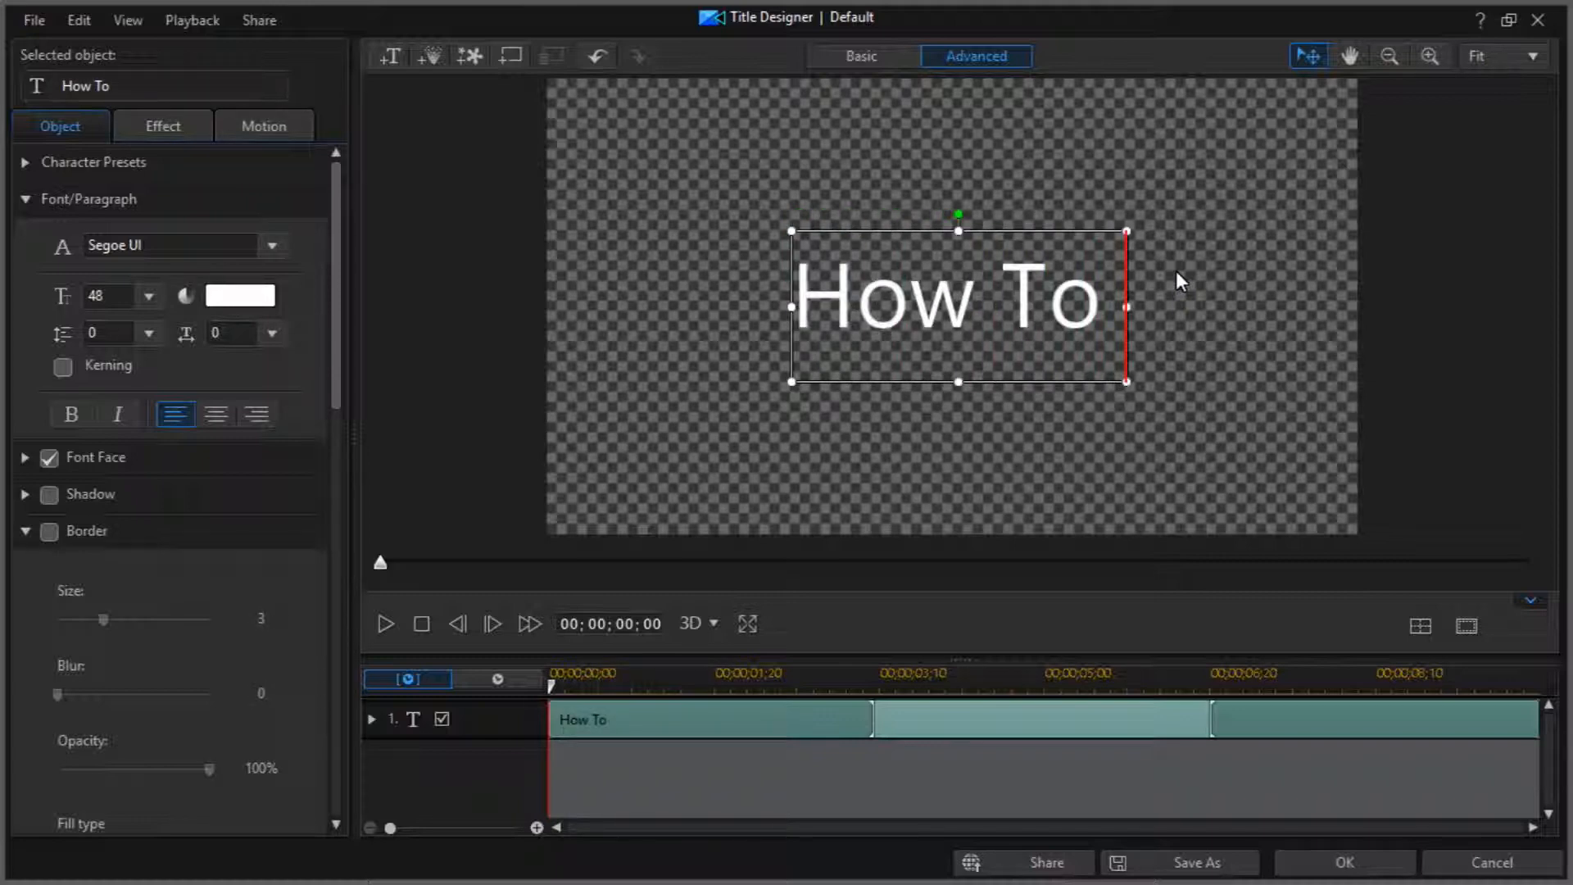
text(Create )
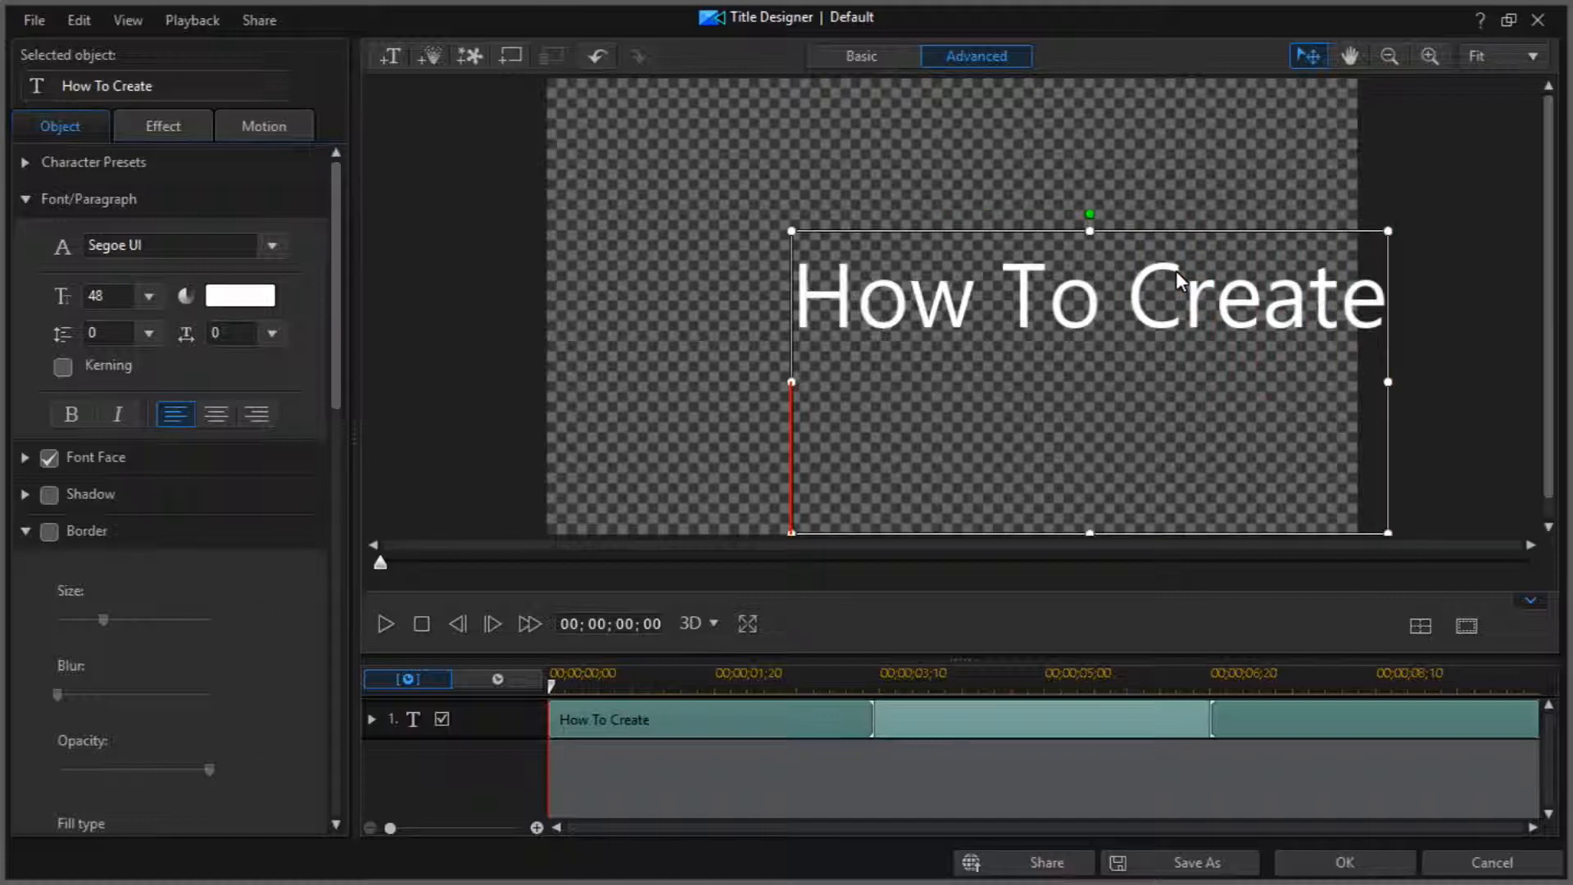
text(A )
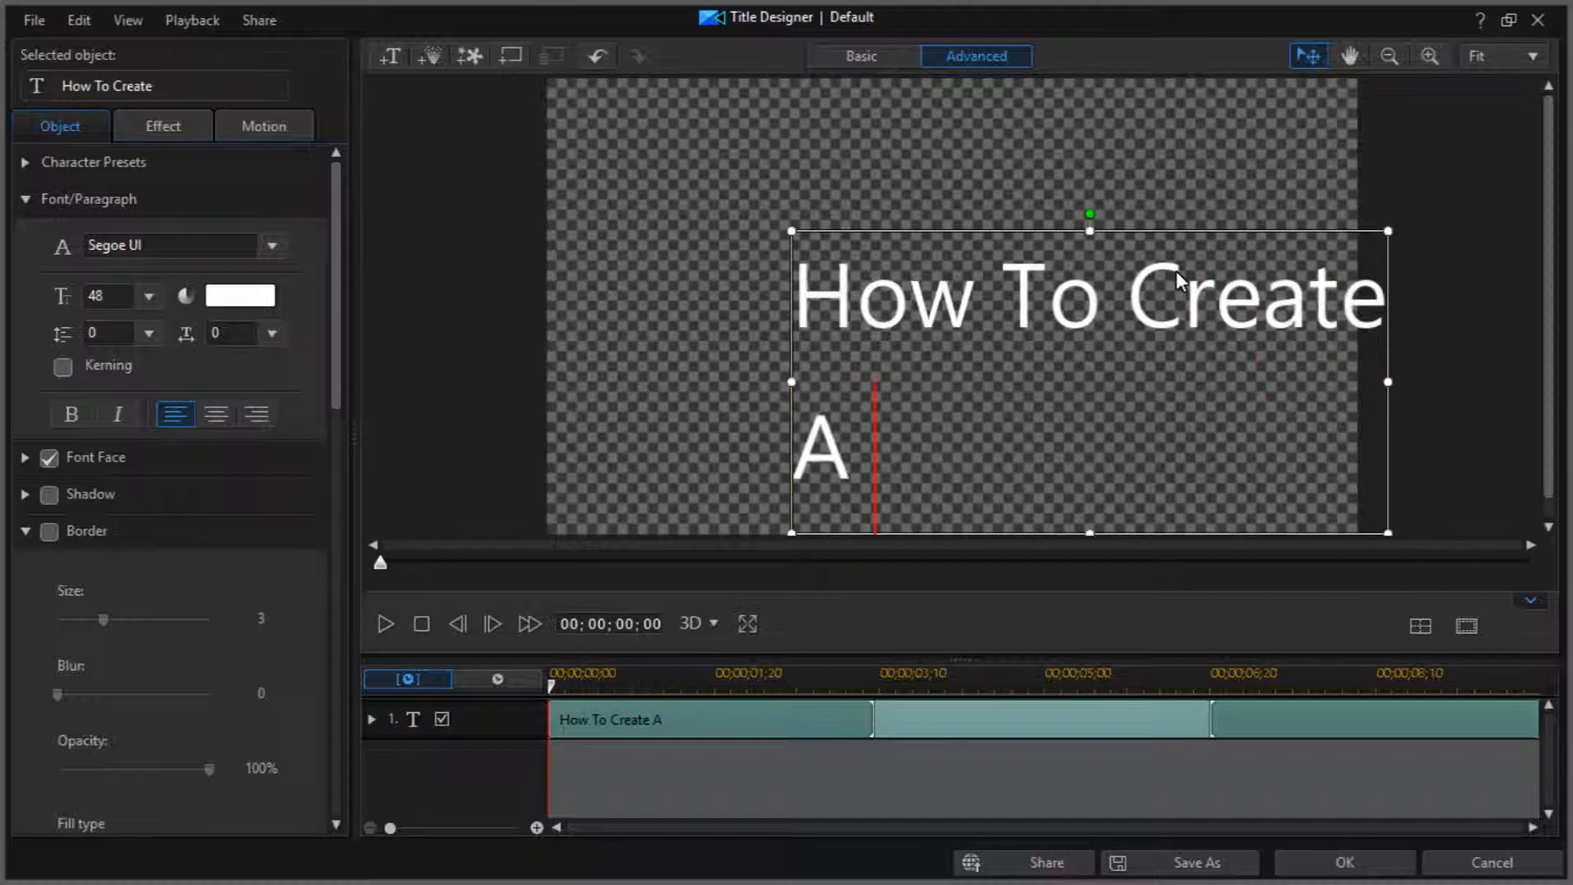
text(Tit)
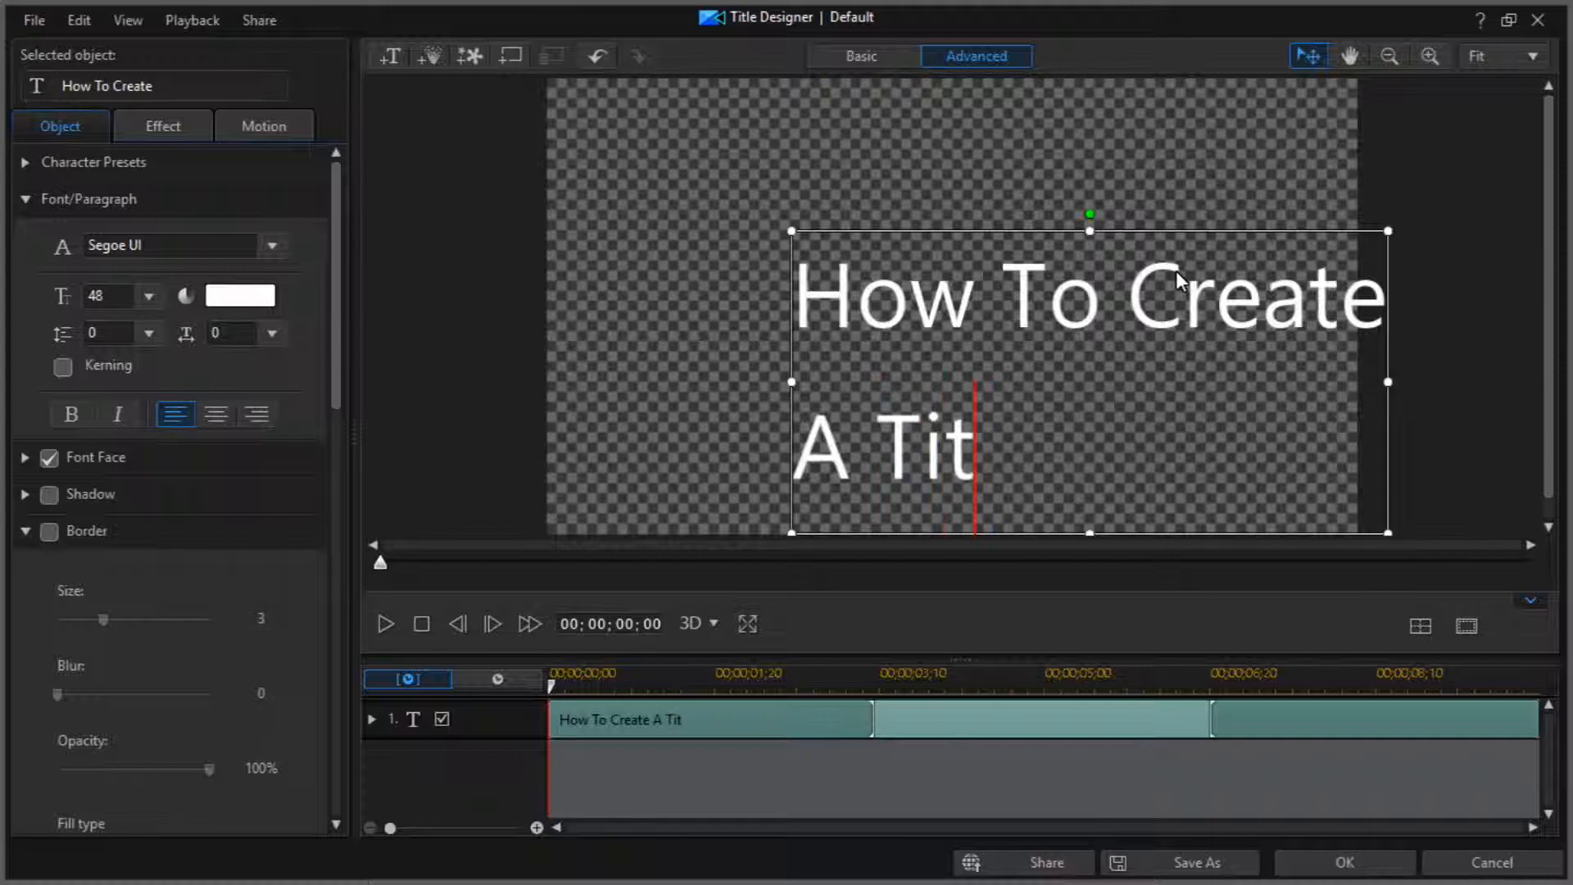
text(le )
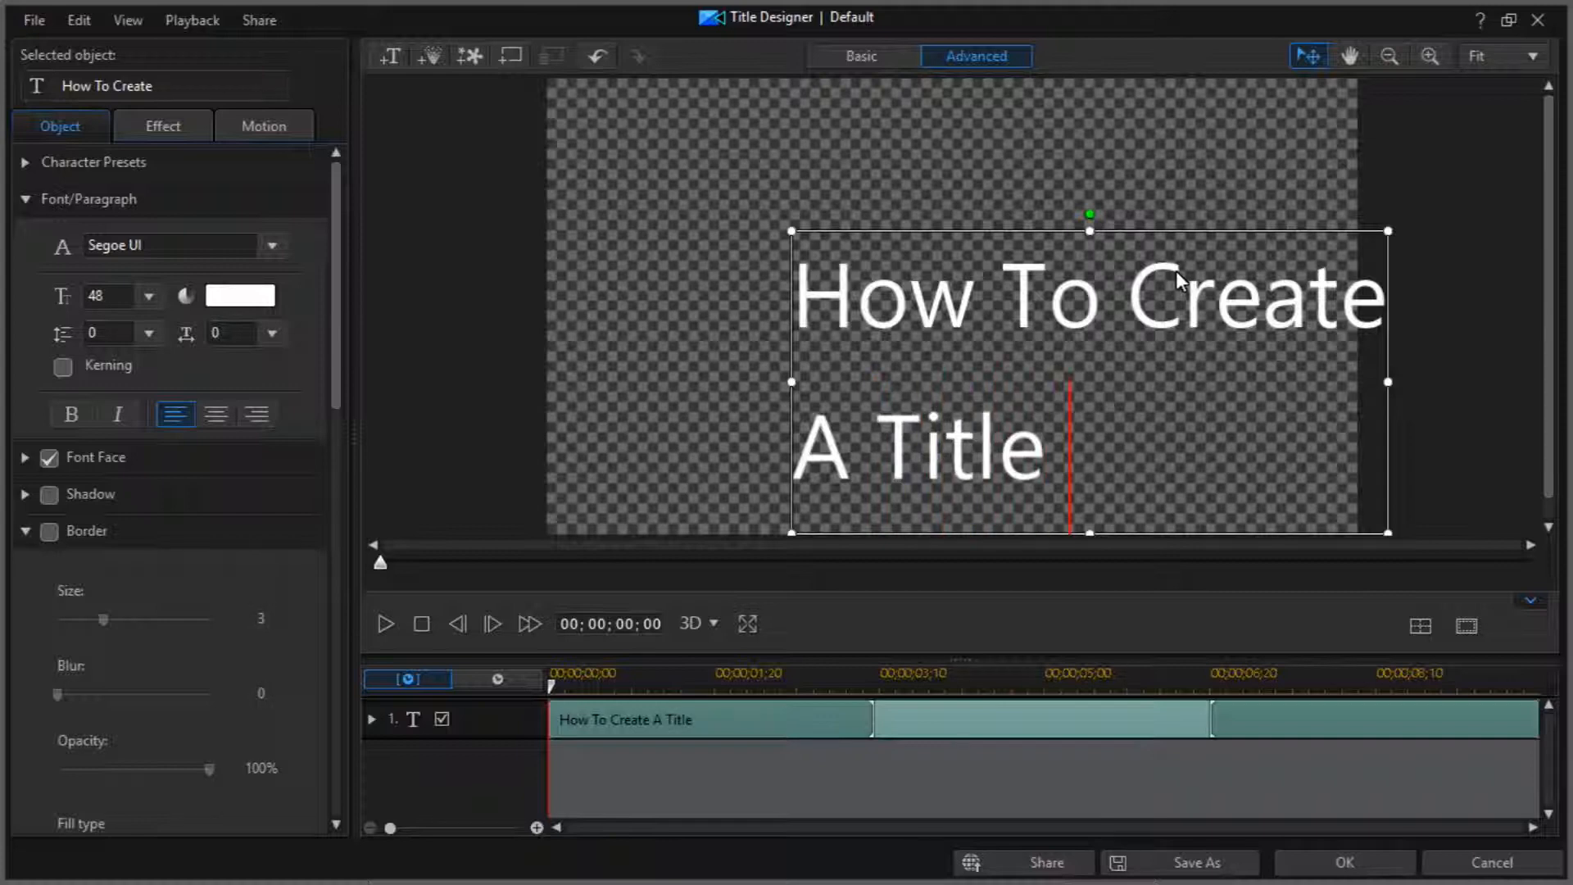
text(on)
key(Return)
text(Pwer Director)
click(1429, 133)
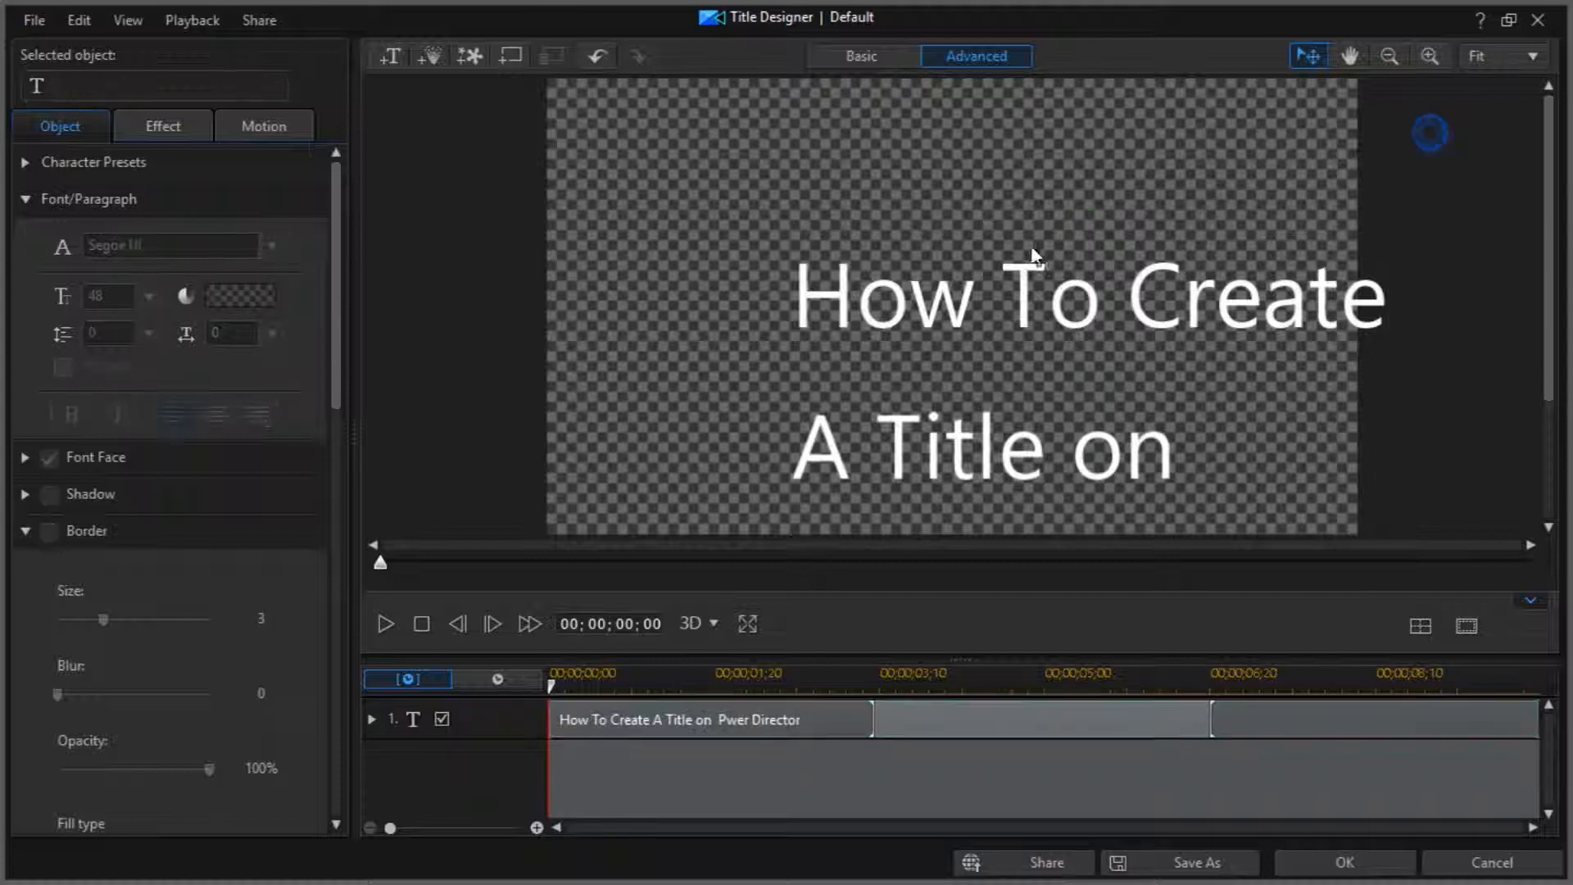
Step: Move the title block up and left so its three lines fit the frame, and center-align all of its text
click(1019, 303)
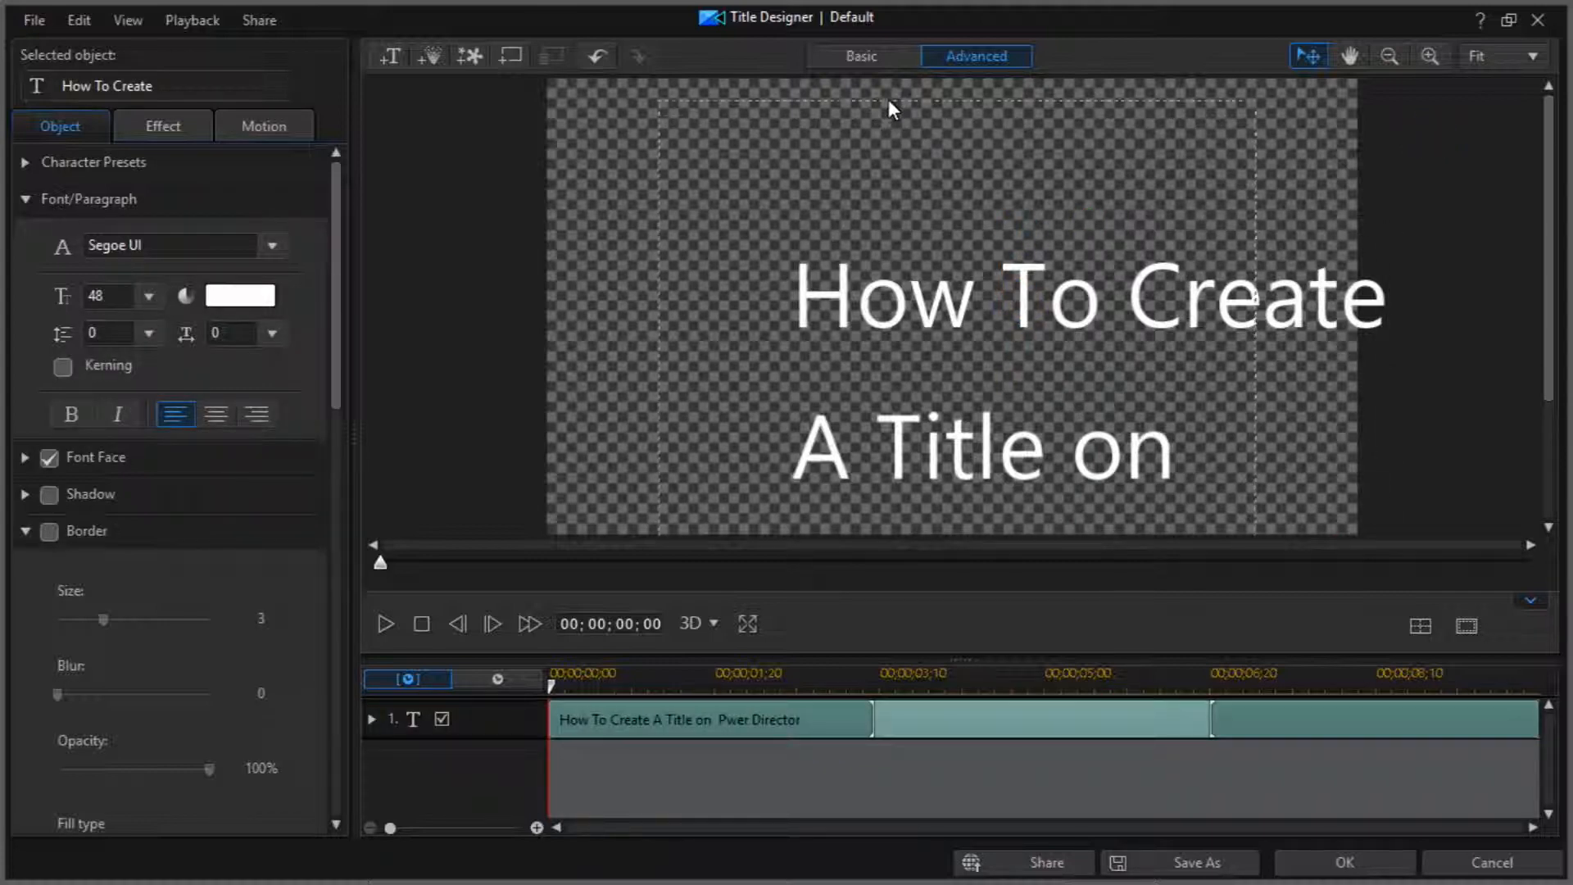
click(930, 136)
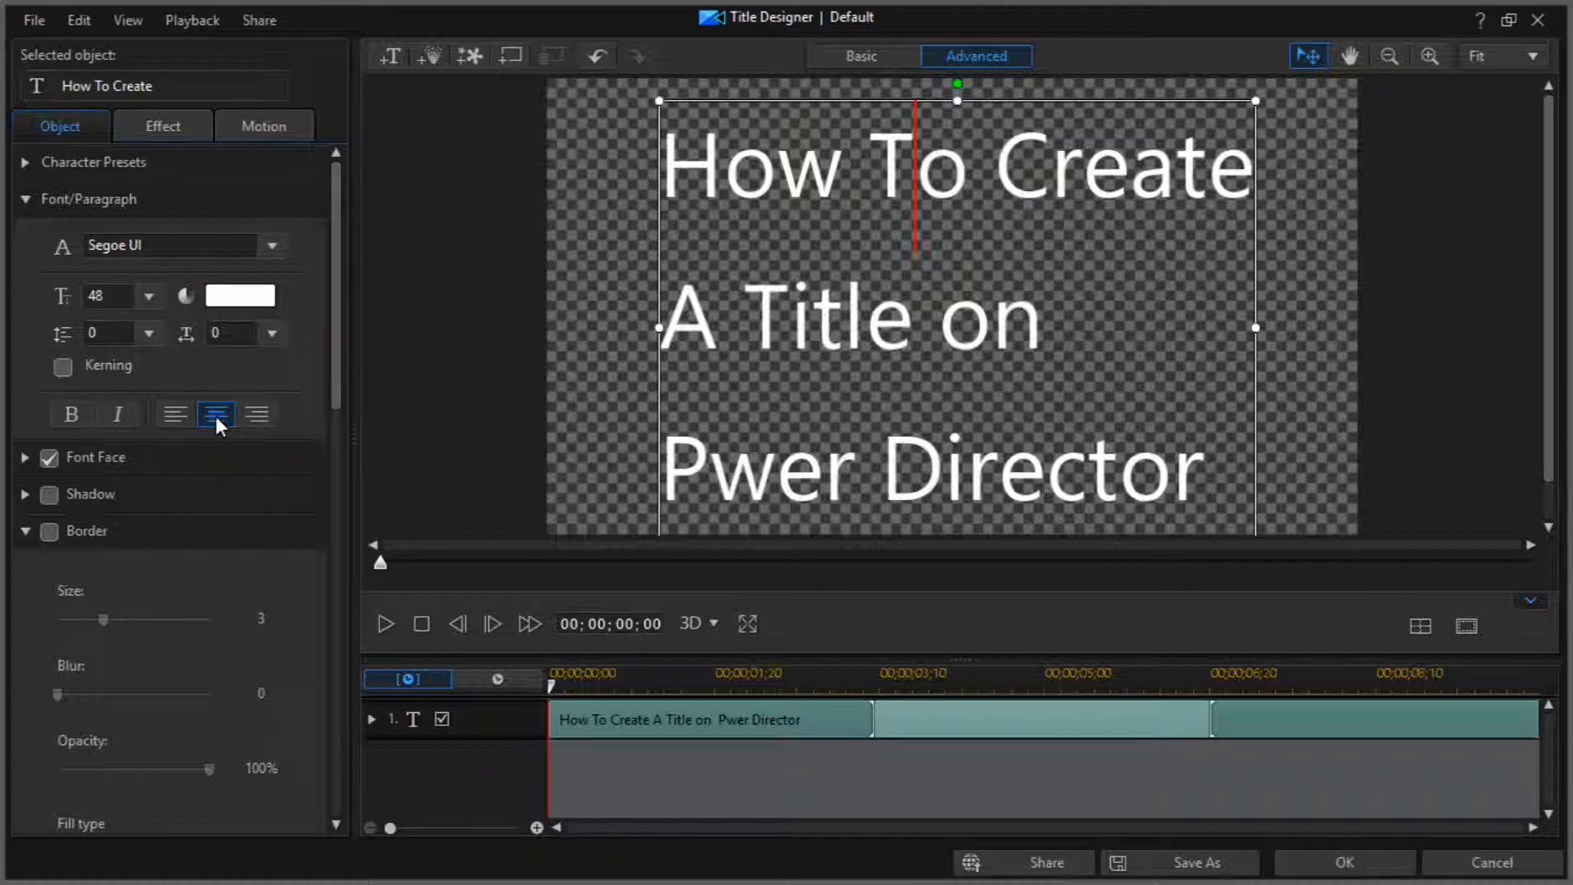
drag(906, 350, 867, 348)
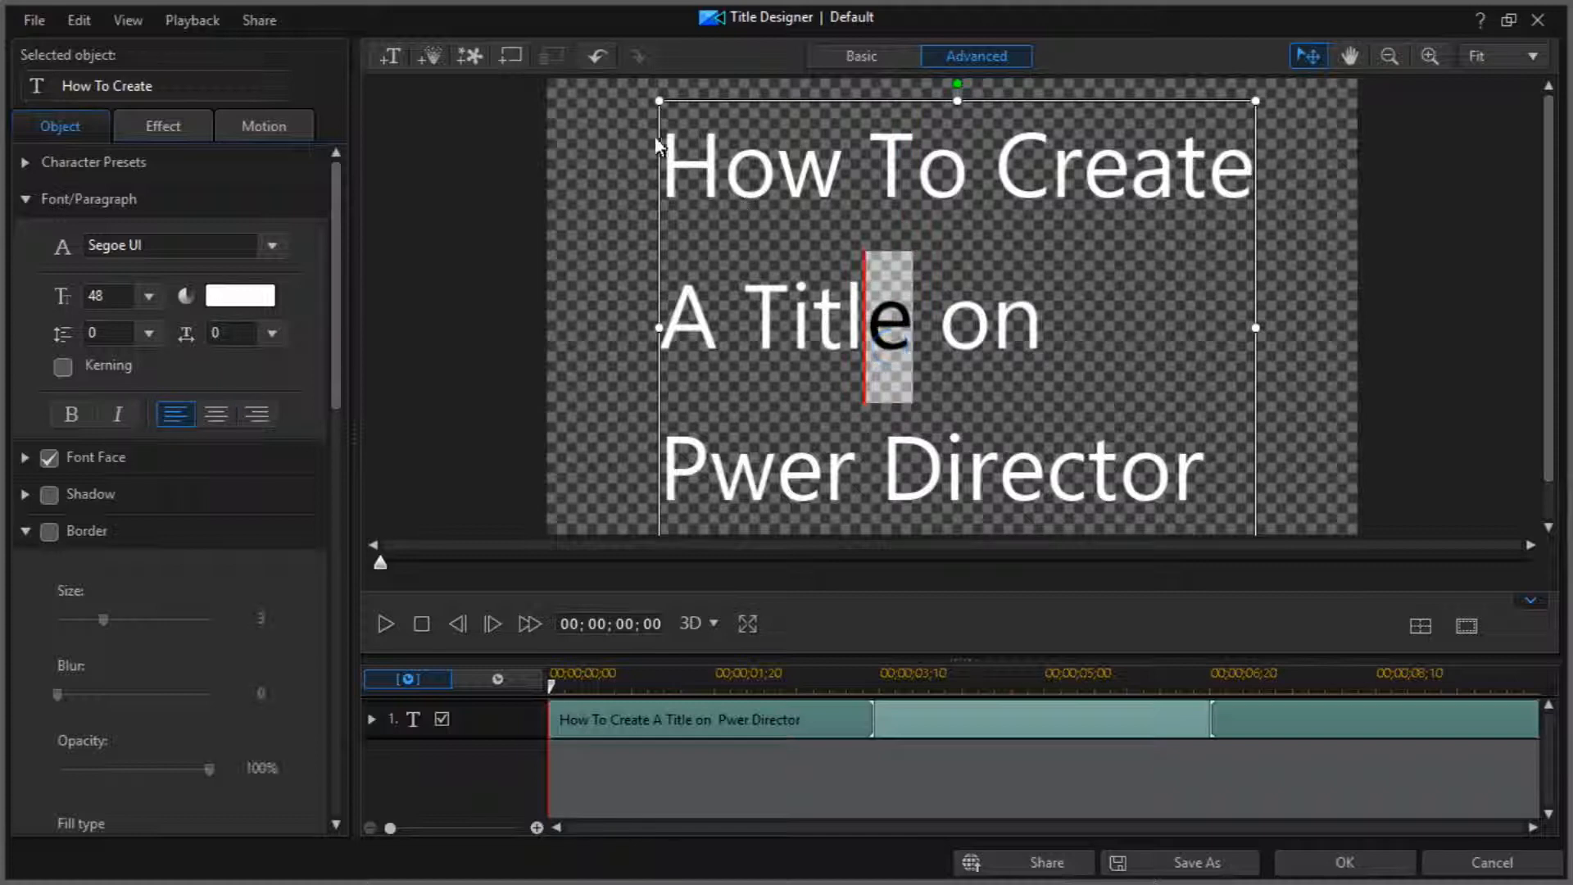
key(ctrl+a)
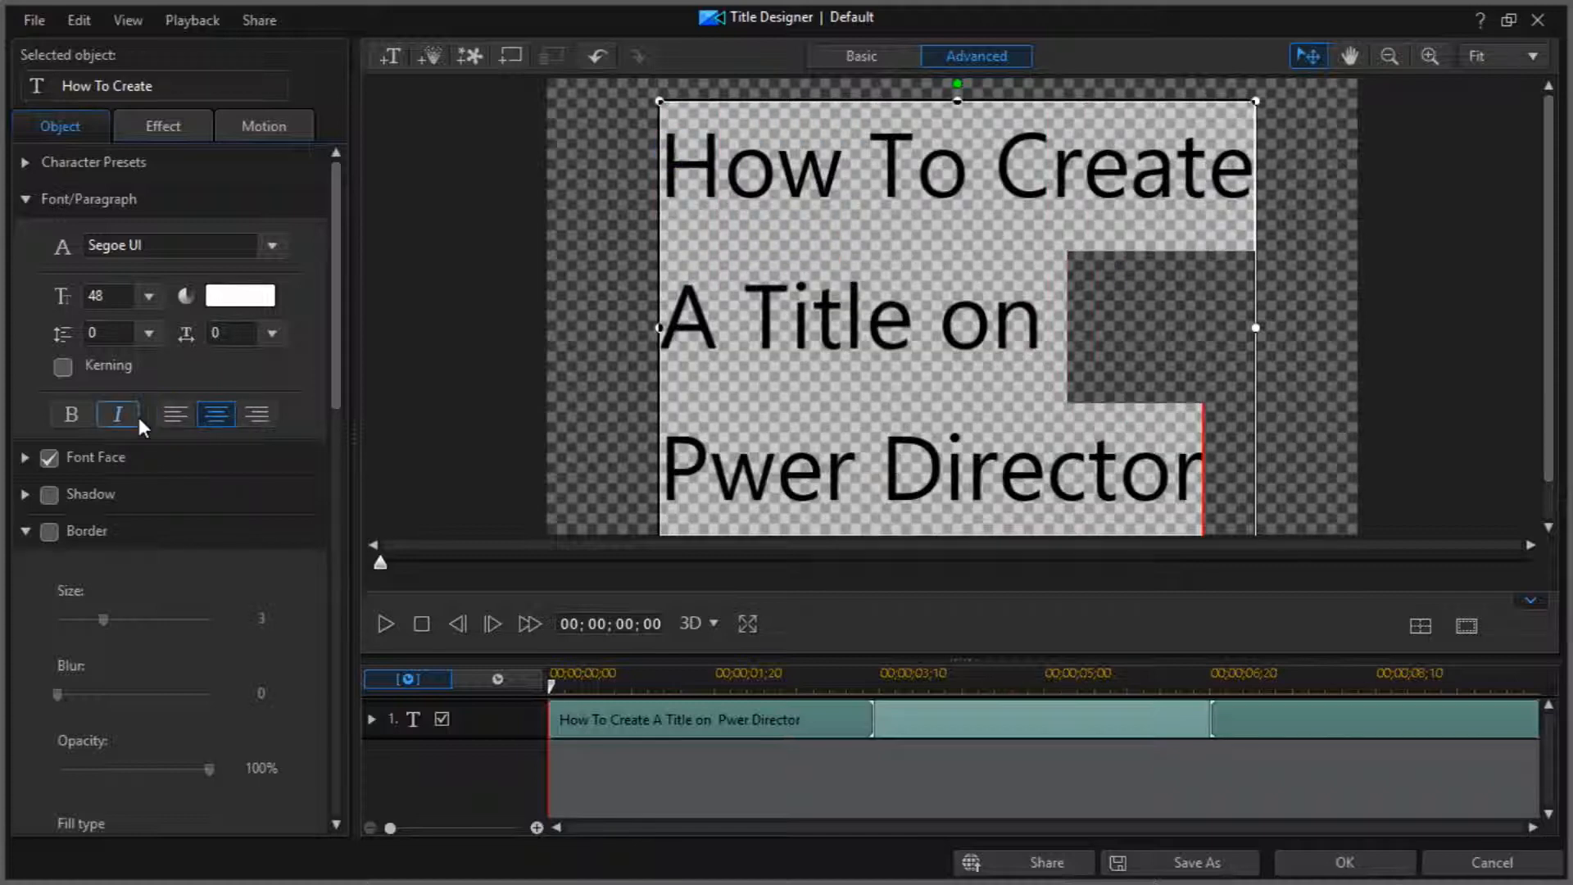
click(214, 413)
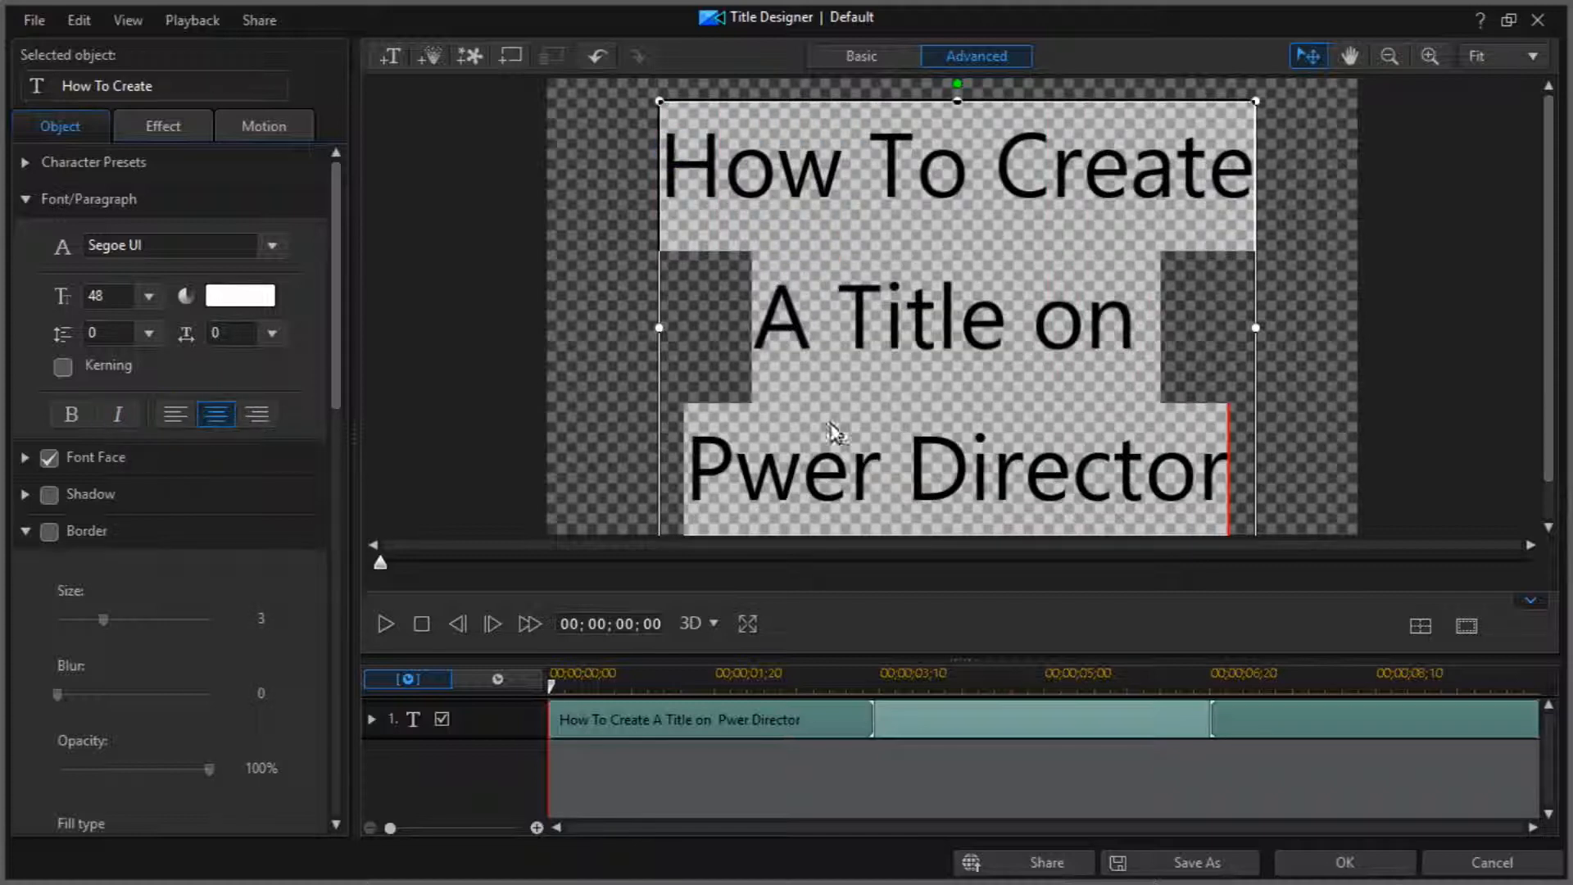
Step: Change the lower two lines to "A Title With" and "Power Director", and nudge the text block slightly upward
click(748, 449)
text(o)
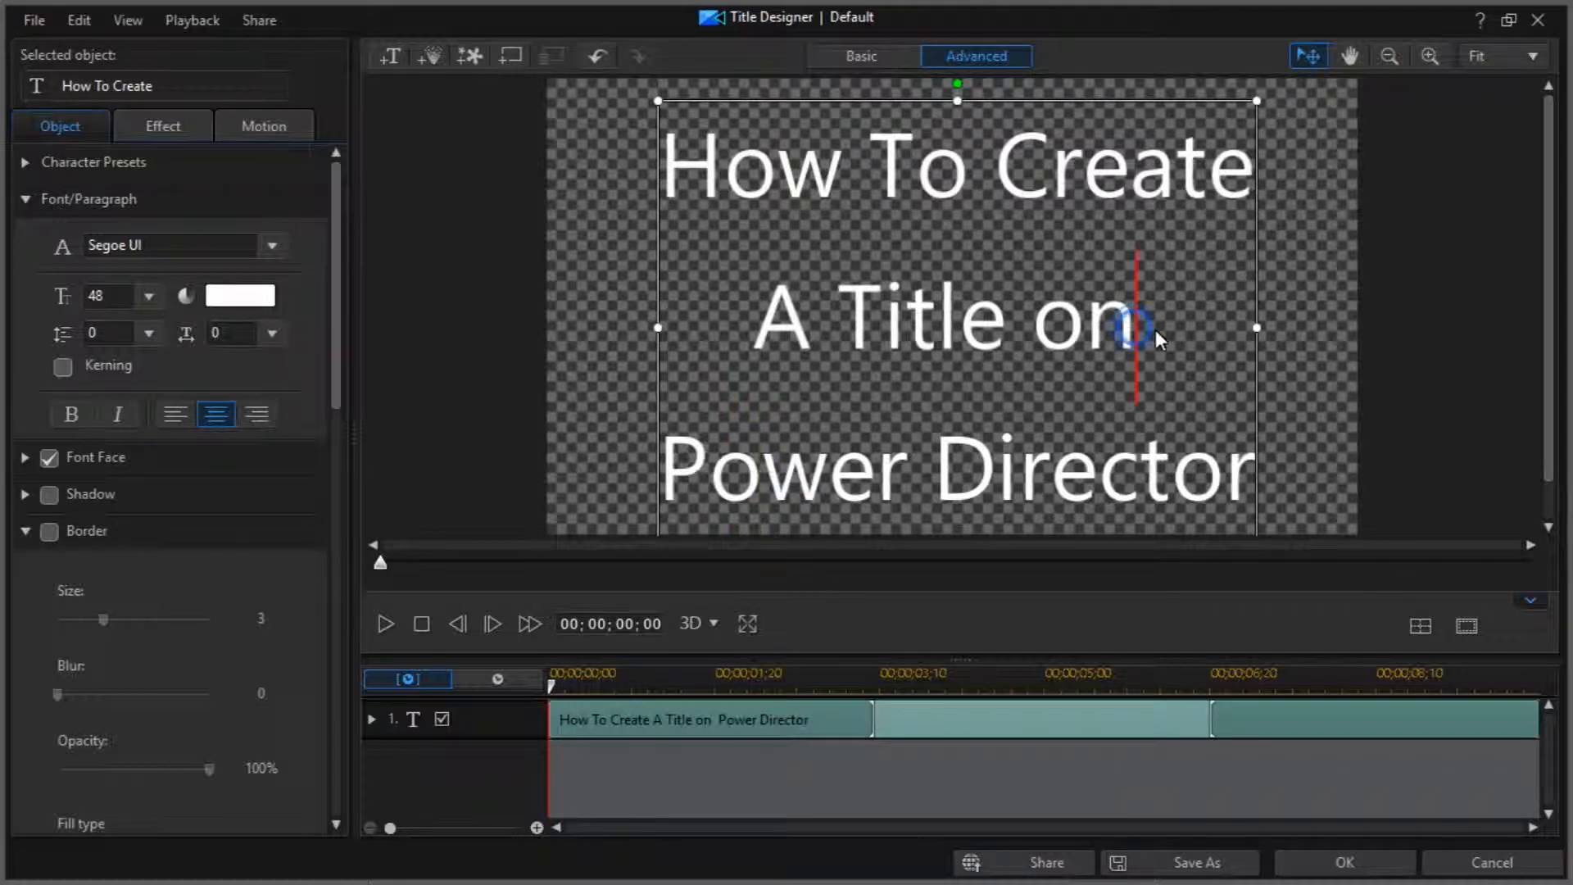
key(BackSpace)
key(BackSpace)
text(Wit)
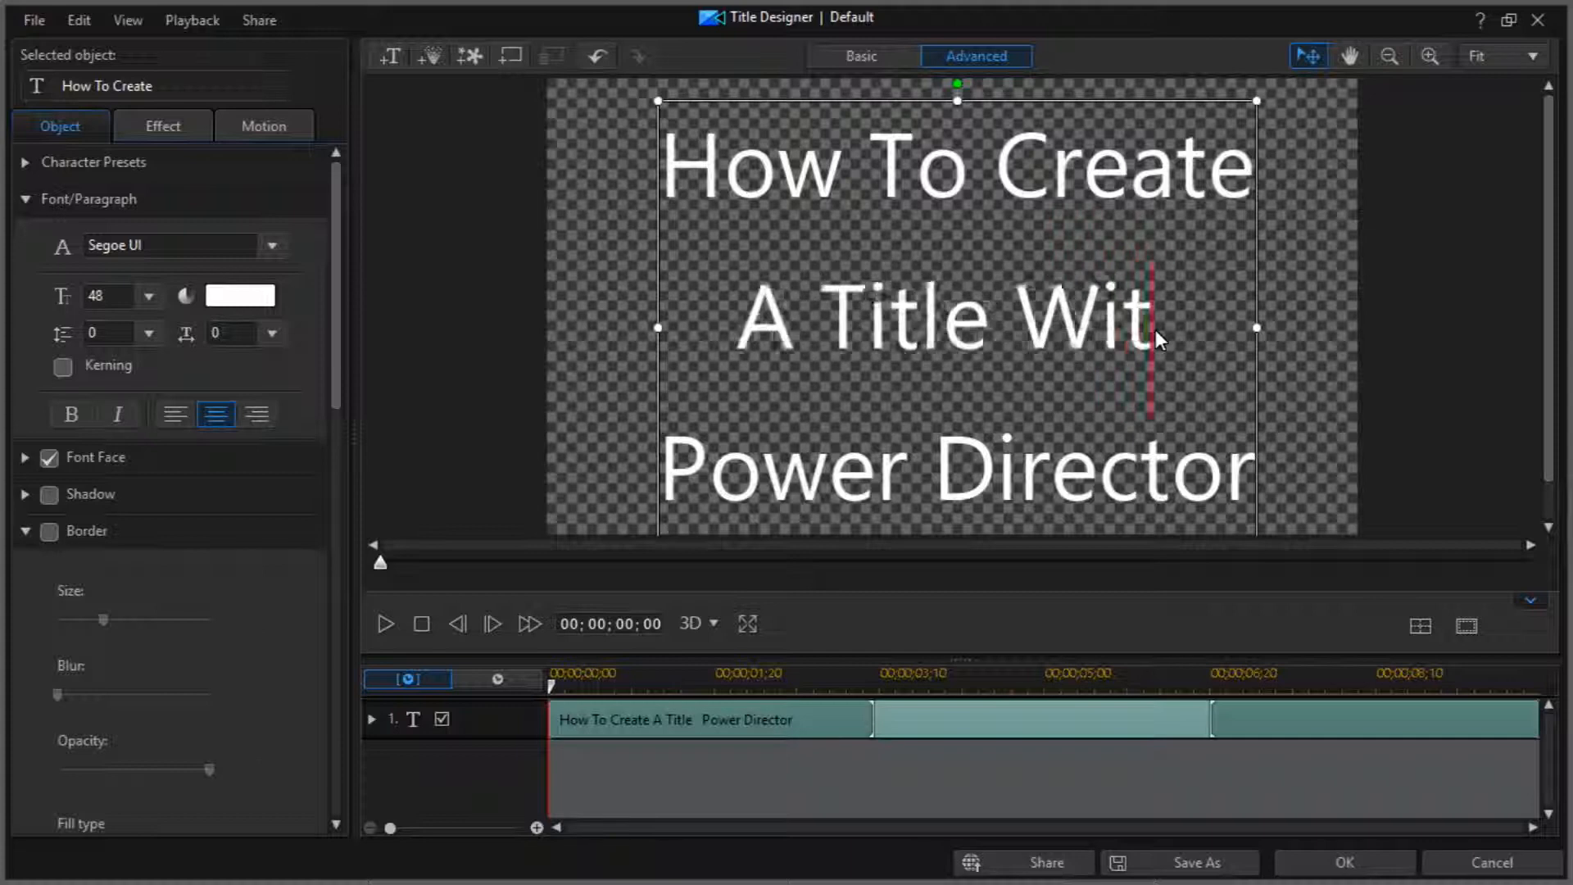
text(h)
drag(1050, 99, 1050, 95)
Step: Delete "A Title" from the second line so that only "With" remains between "How To Create" and "Power Director"
click(960, 312)
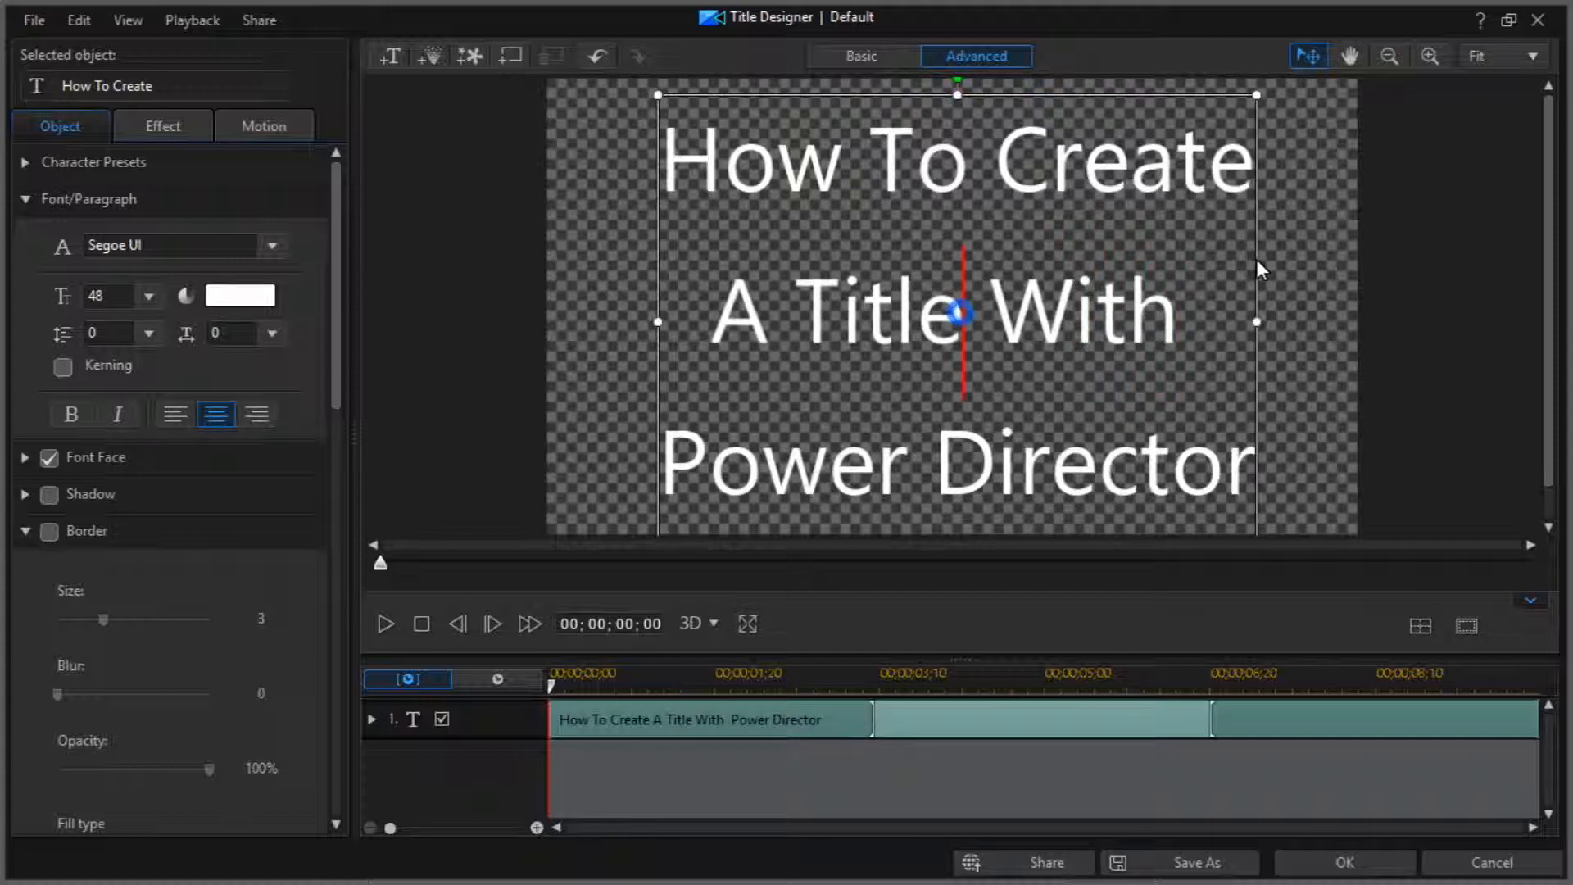
key(BackSpace)
key(BackSpace)
key(BackSpace)
key(BackSpace)
key(BackSpace)
key(BackSpace)
key(BackSpace)
key(BackSpace)
key(BackSpace)
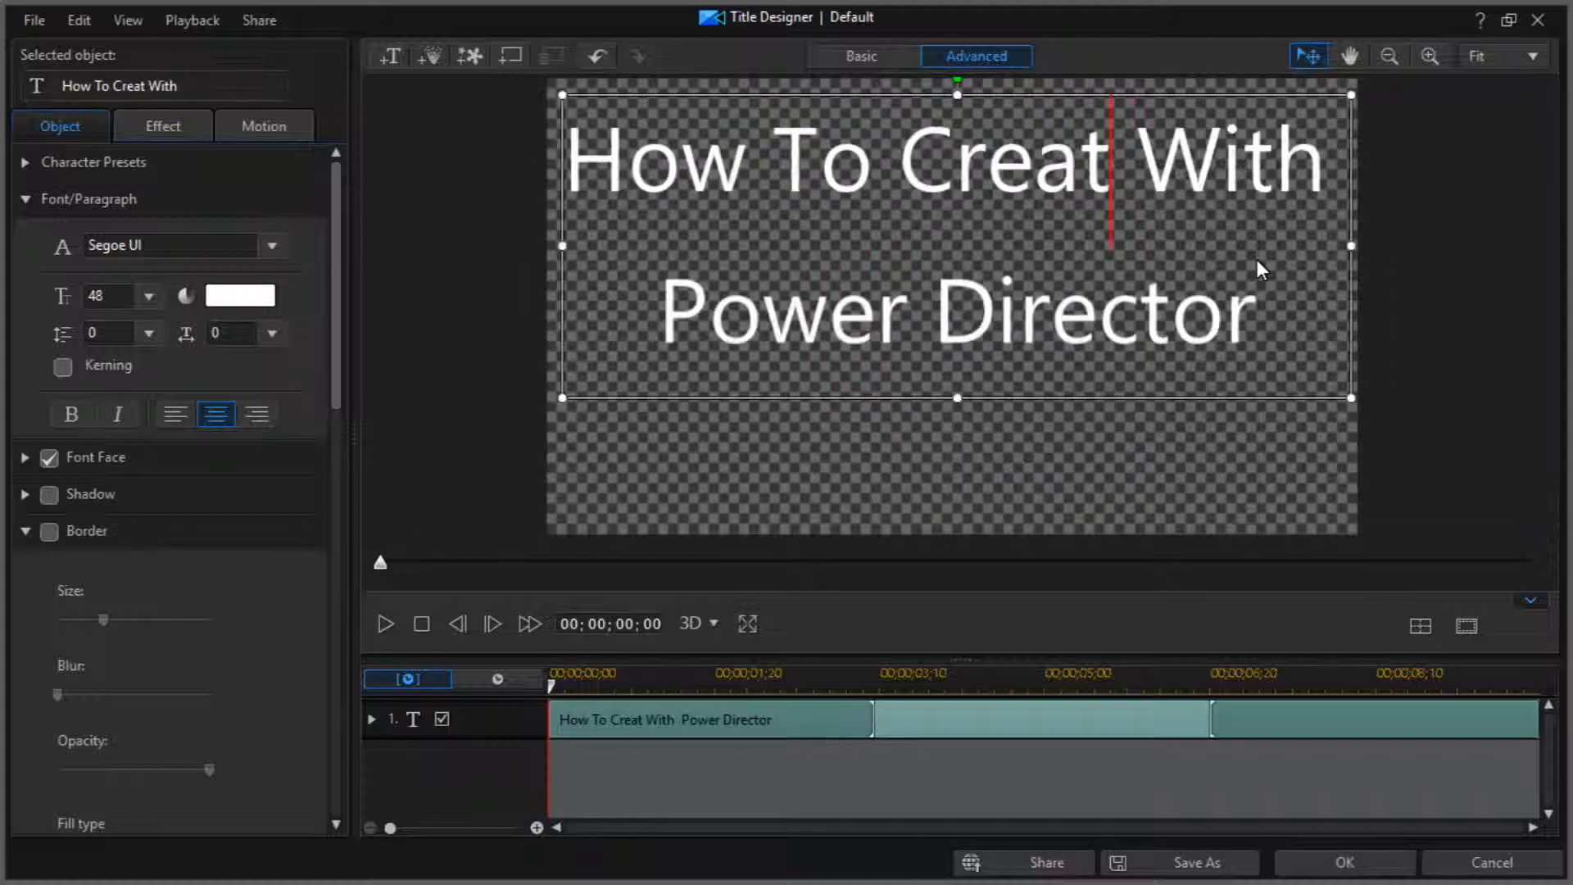
text(e)
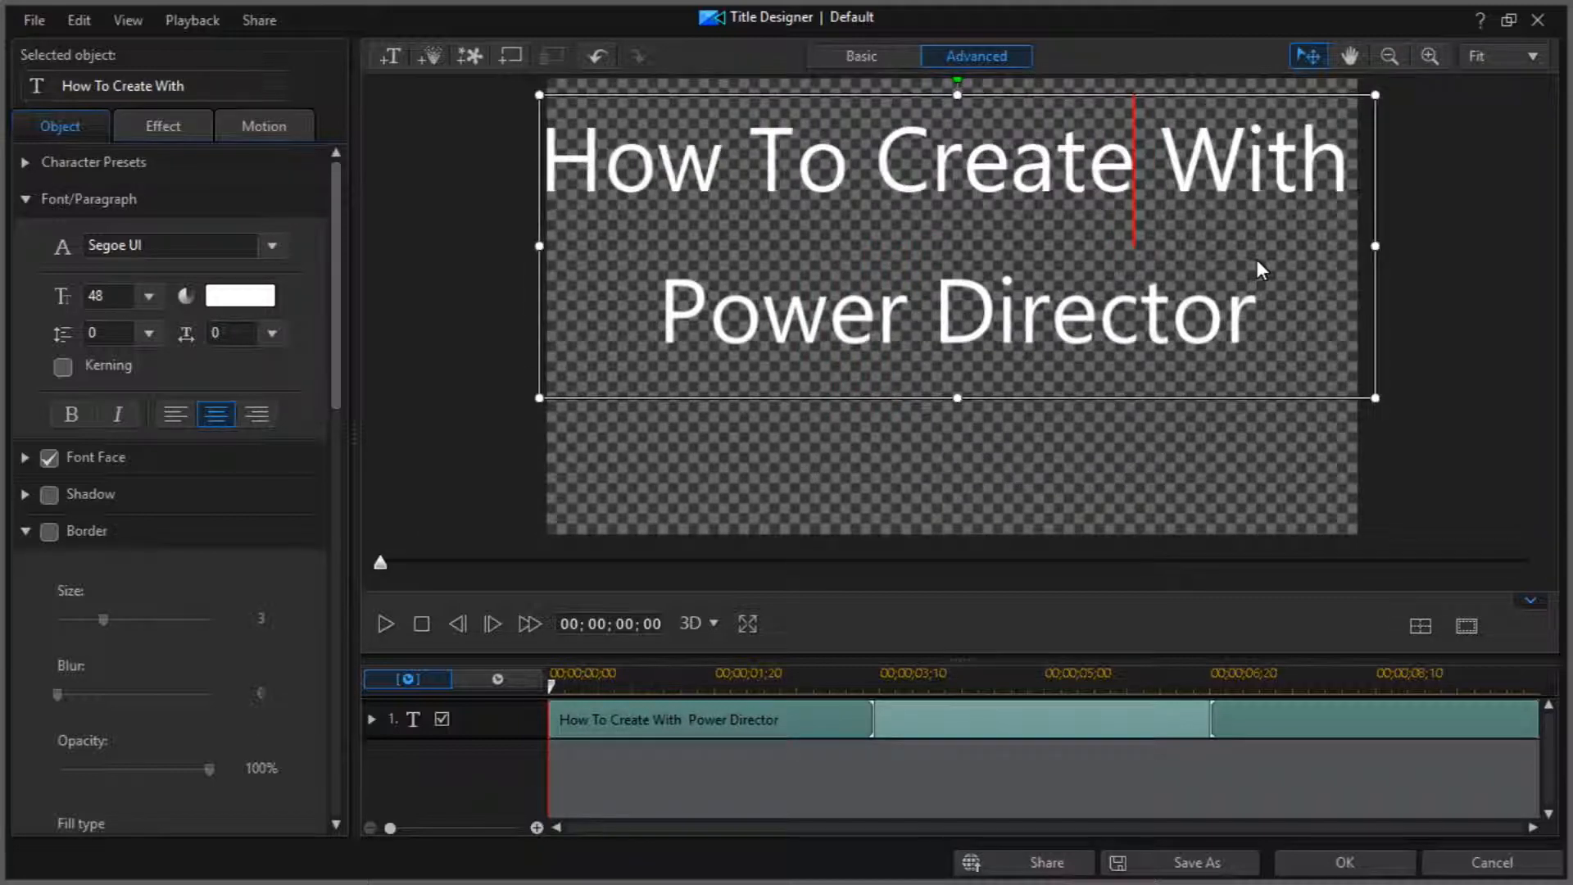
key(Return)
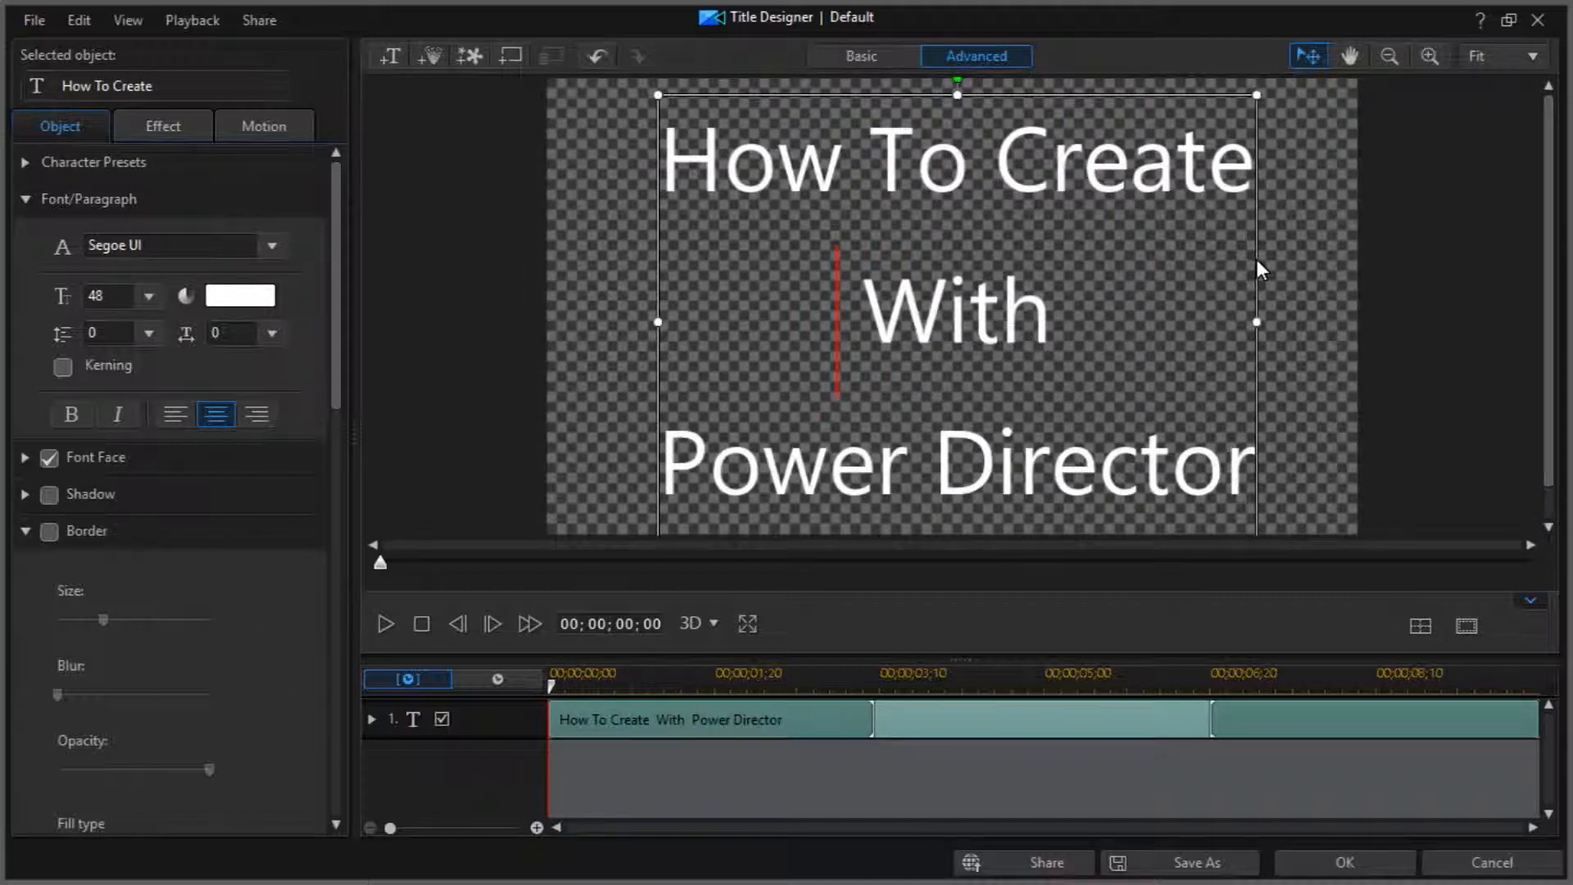
text(A)
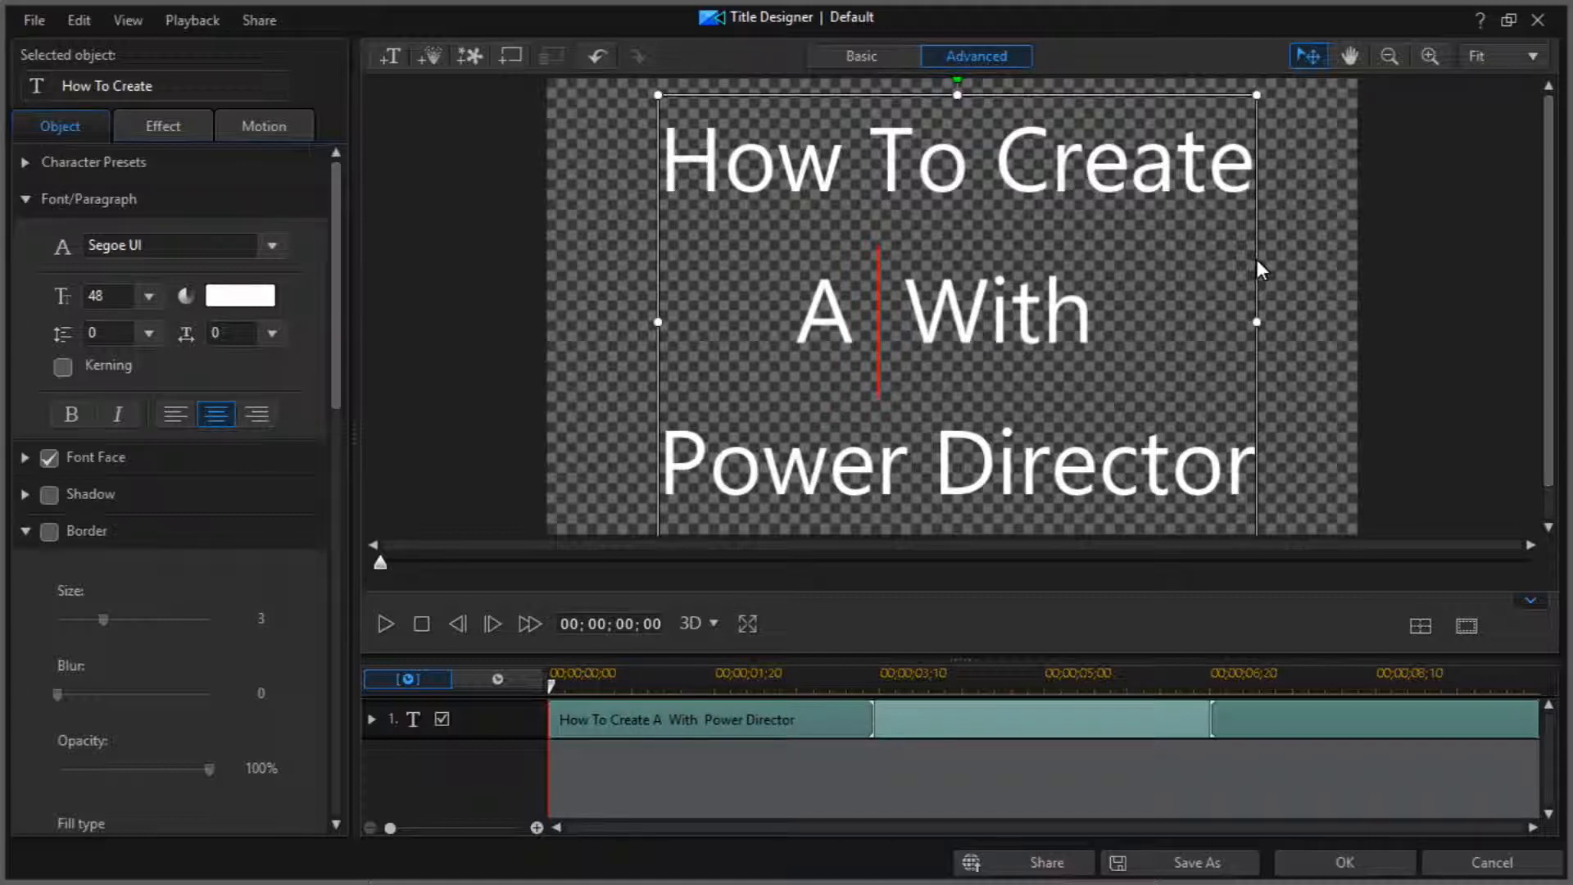
key(BackSpace)
key(BackSpace)
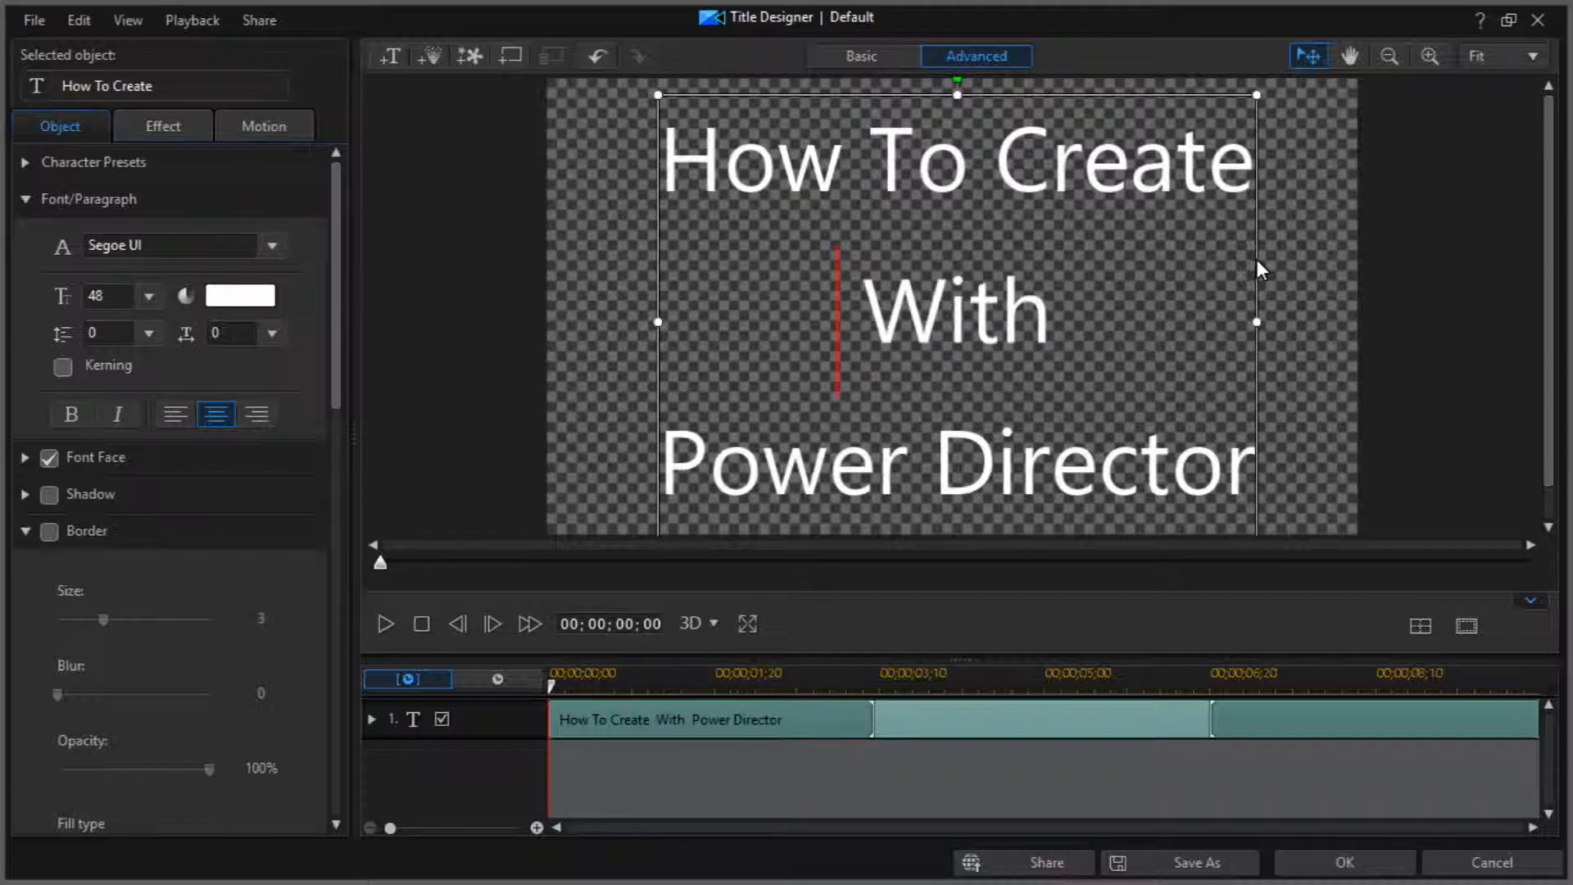
Step: Insert "Custom Text & Titles" before "With" on the second line of the title
text(Custome)
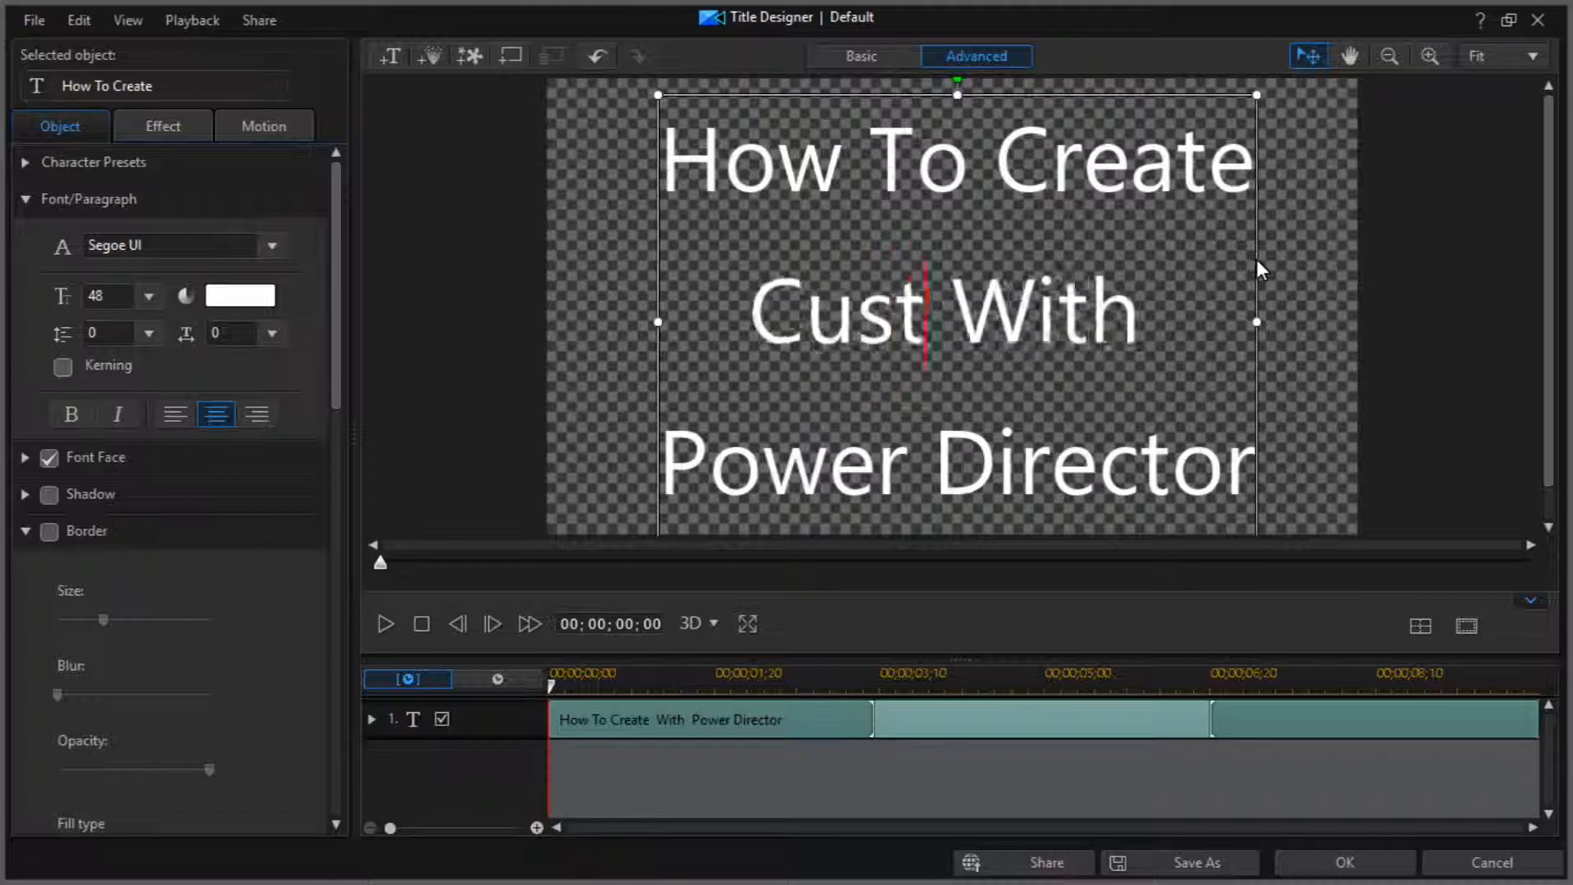
key(BackSpace)
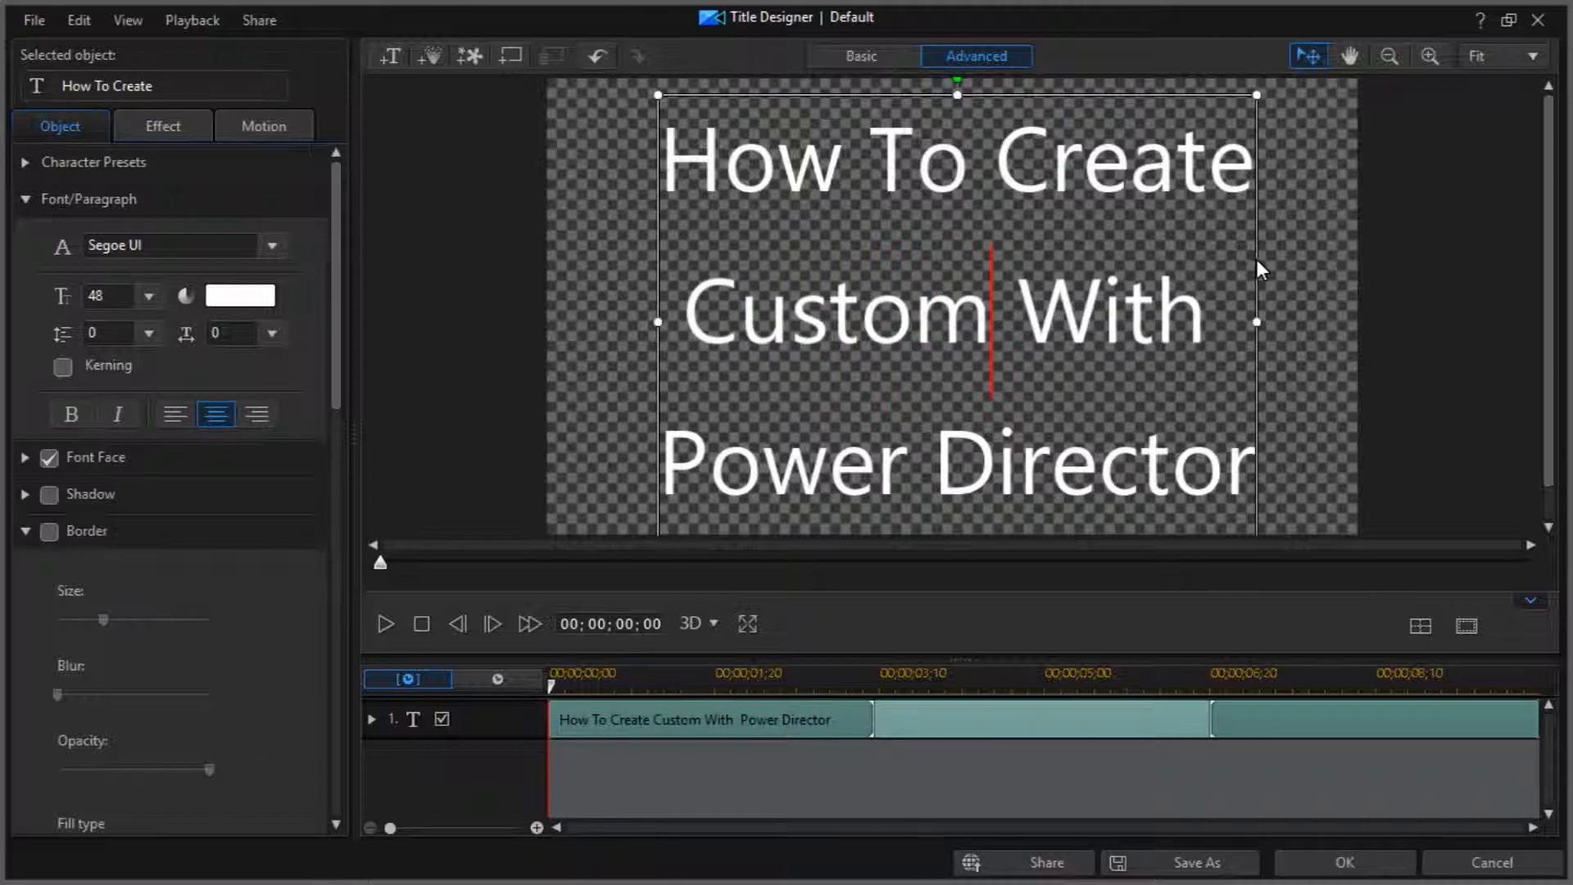
text(Text )
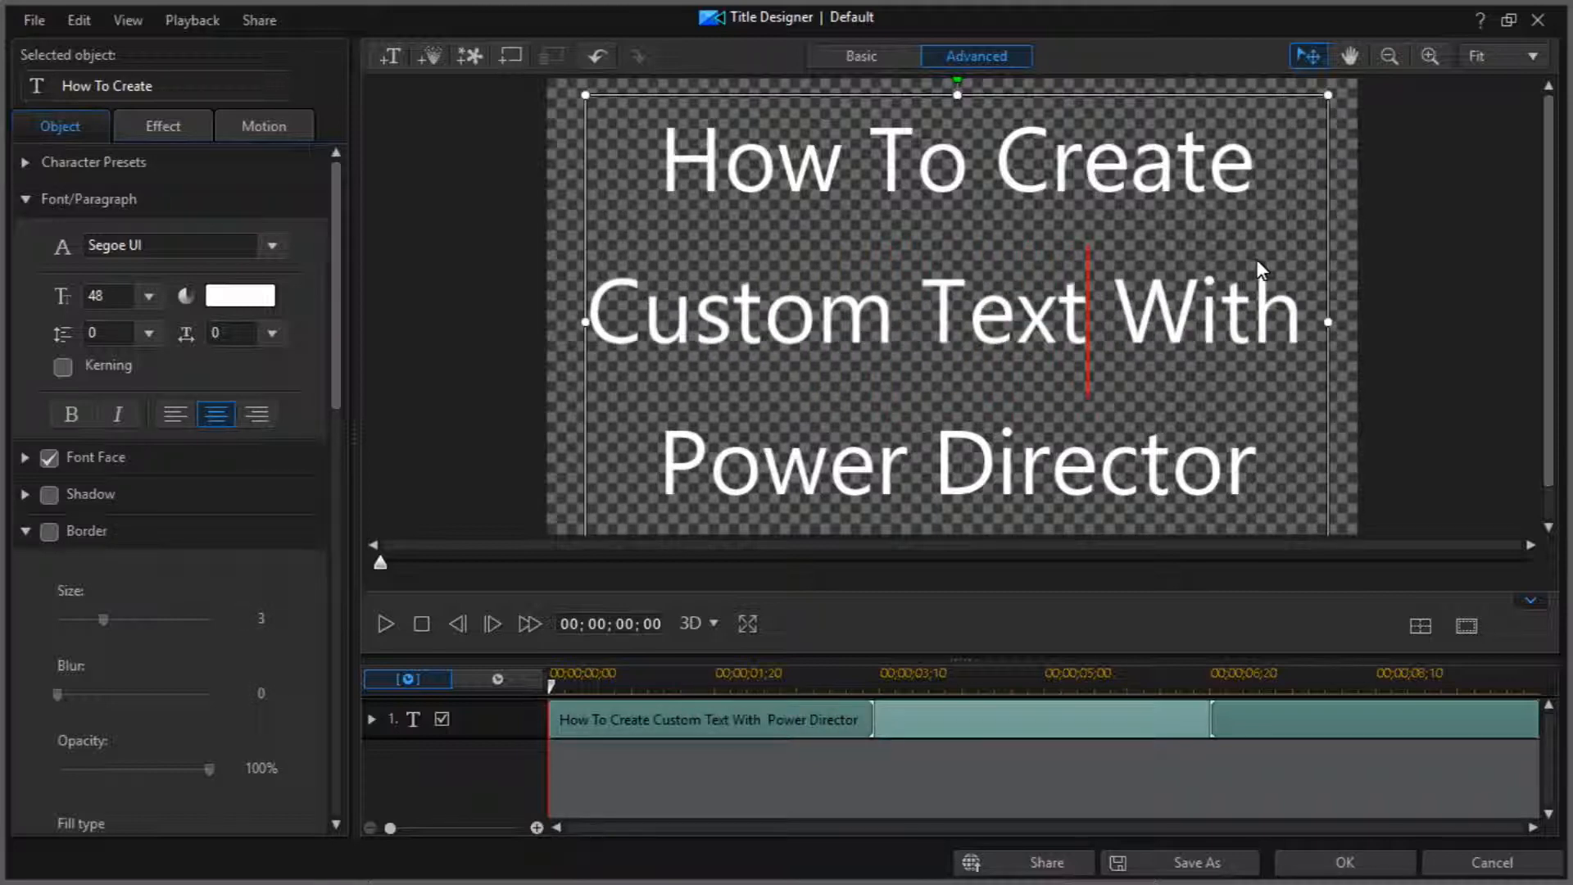
text(& Tti)
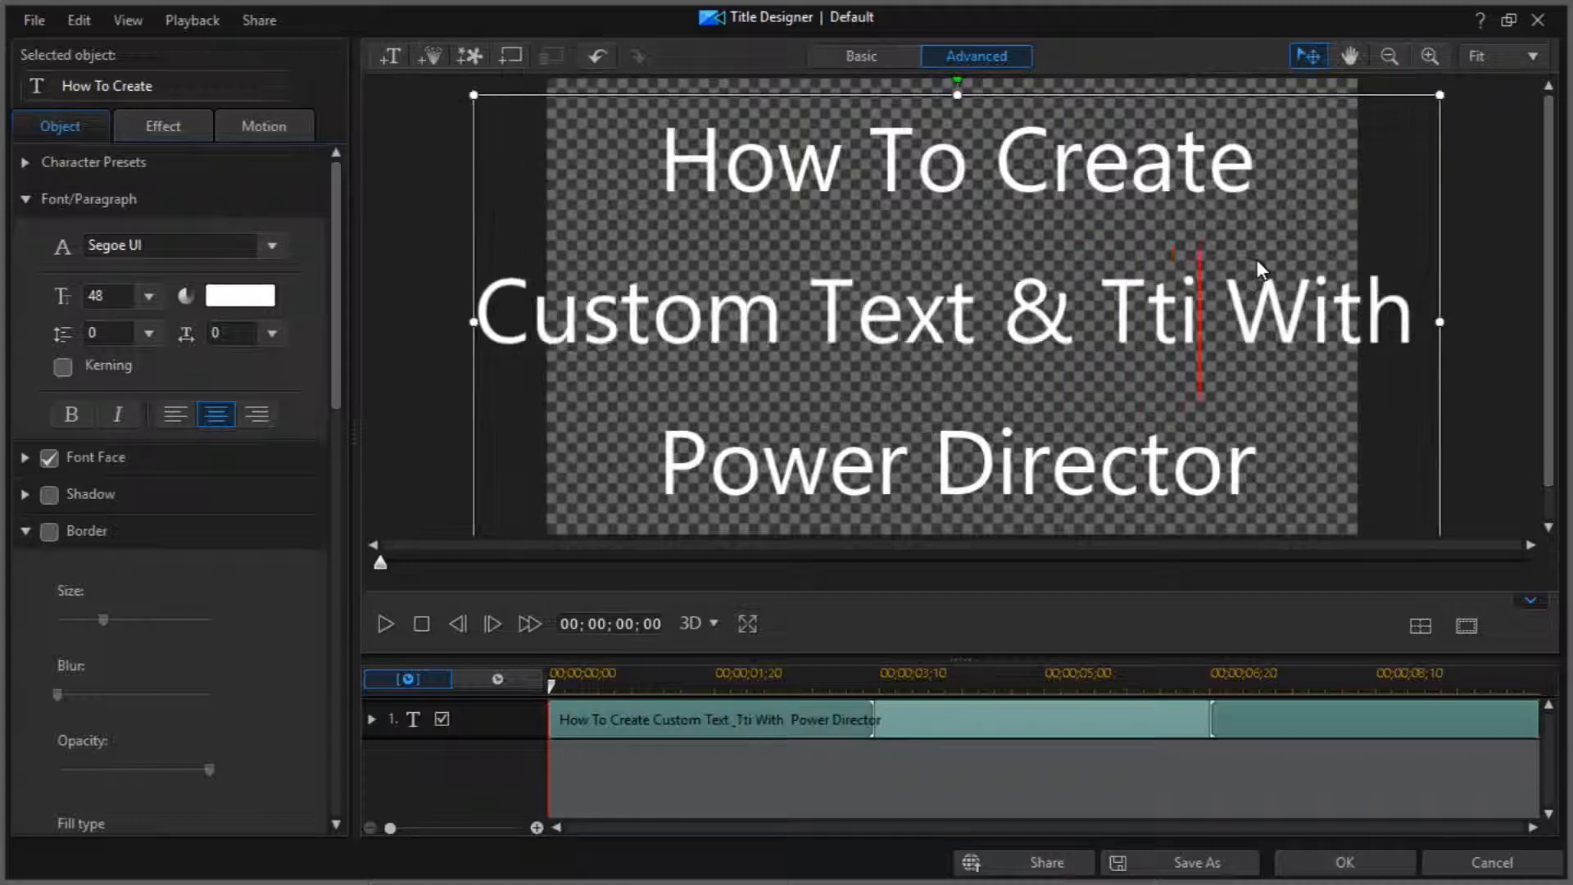
key(BackSpace)
key(BackSpace)
text(itles)
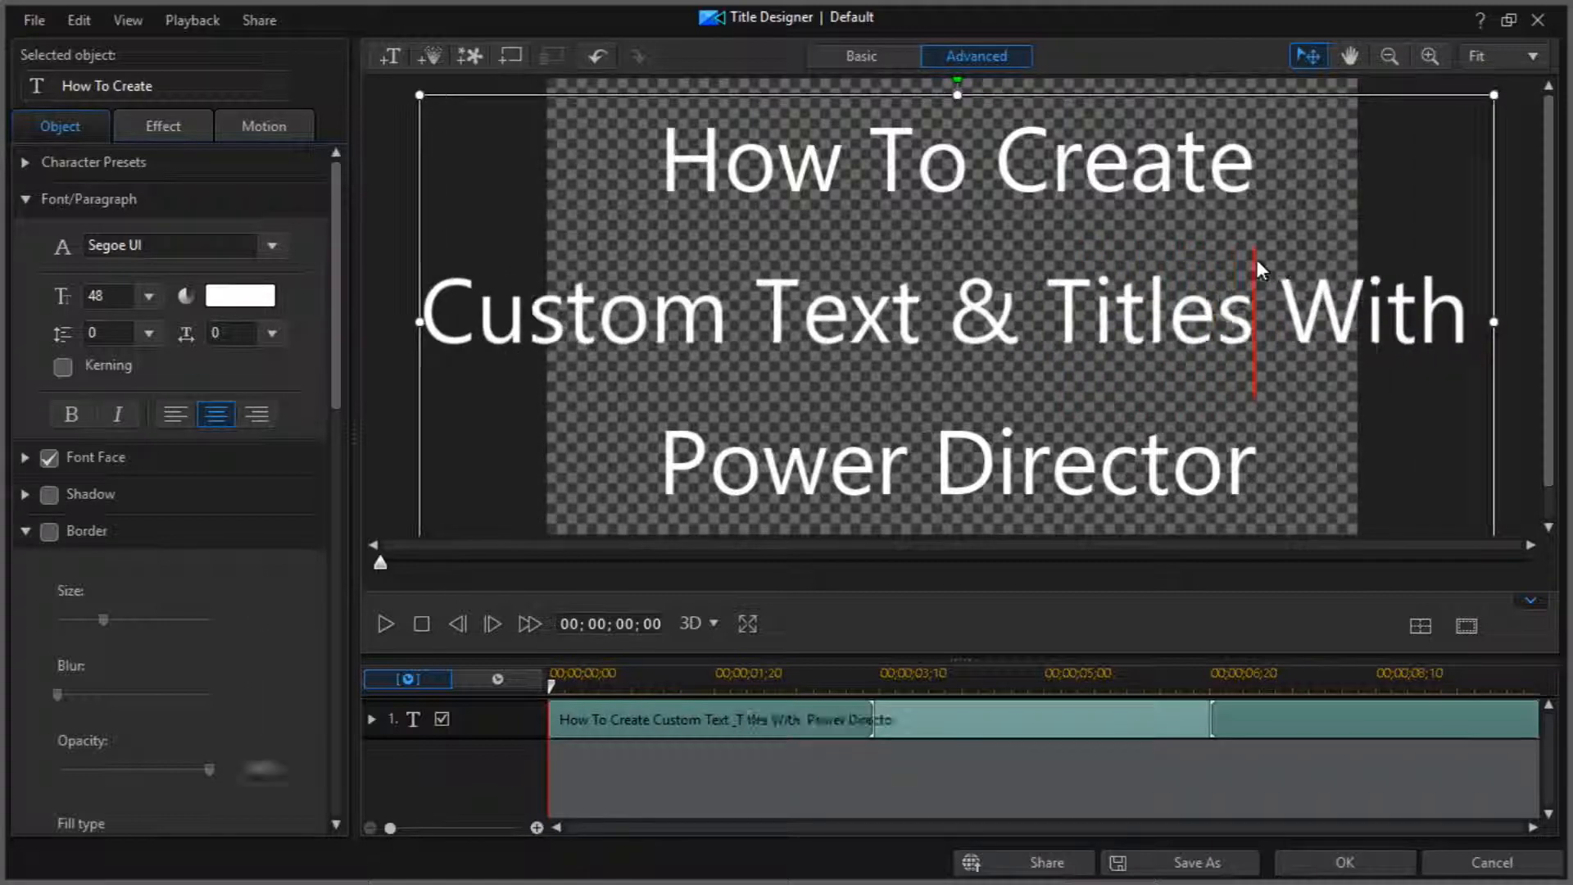
Step: Make the third line read "with Power Director" and scale the title block down so all three lines fit inside the frame
key(Return)
key(Right)
key(Delete)
text(w)
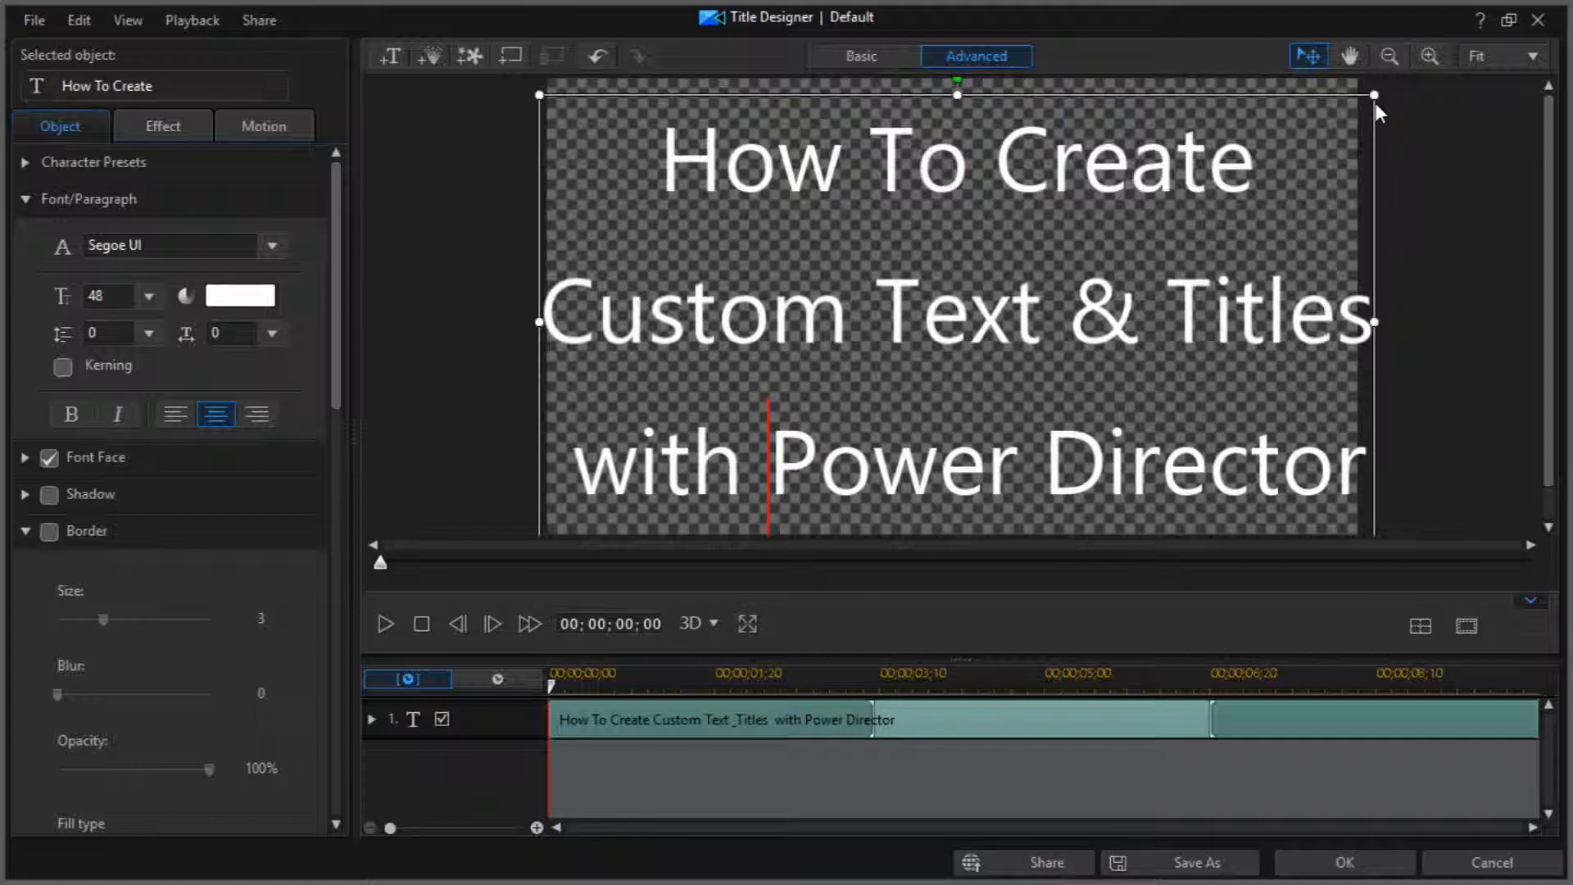
drag(1374, 96, 1197, 103)
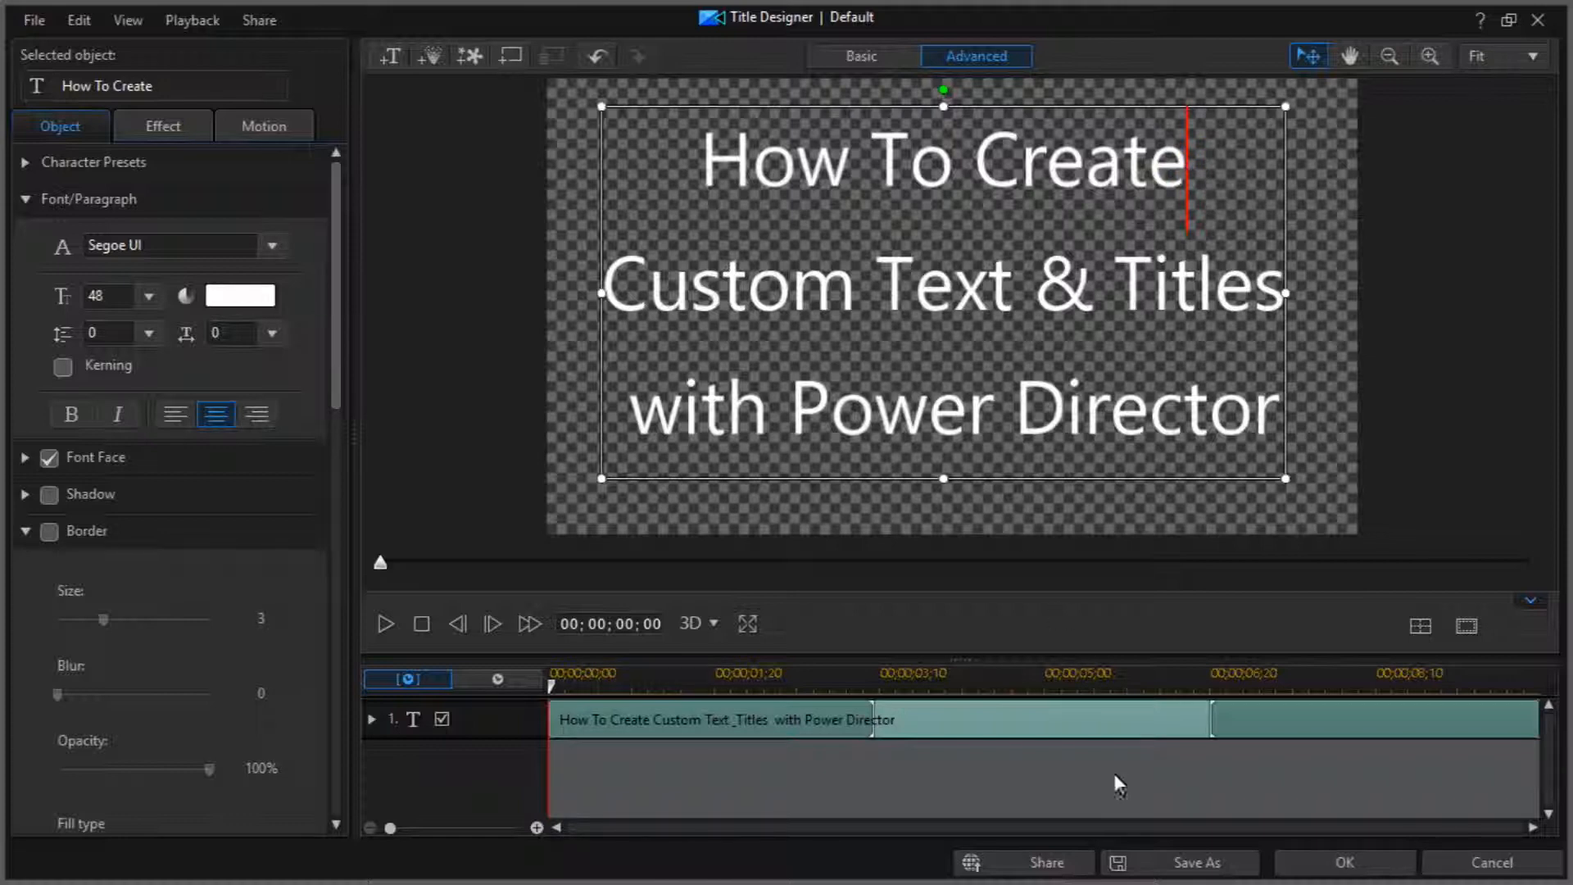
Step: Save the title as a custom template named "text and titles" and close the Title Designer
click(1160, 864)
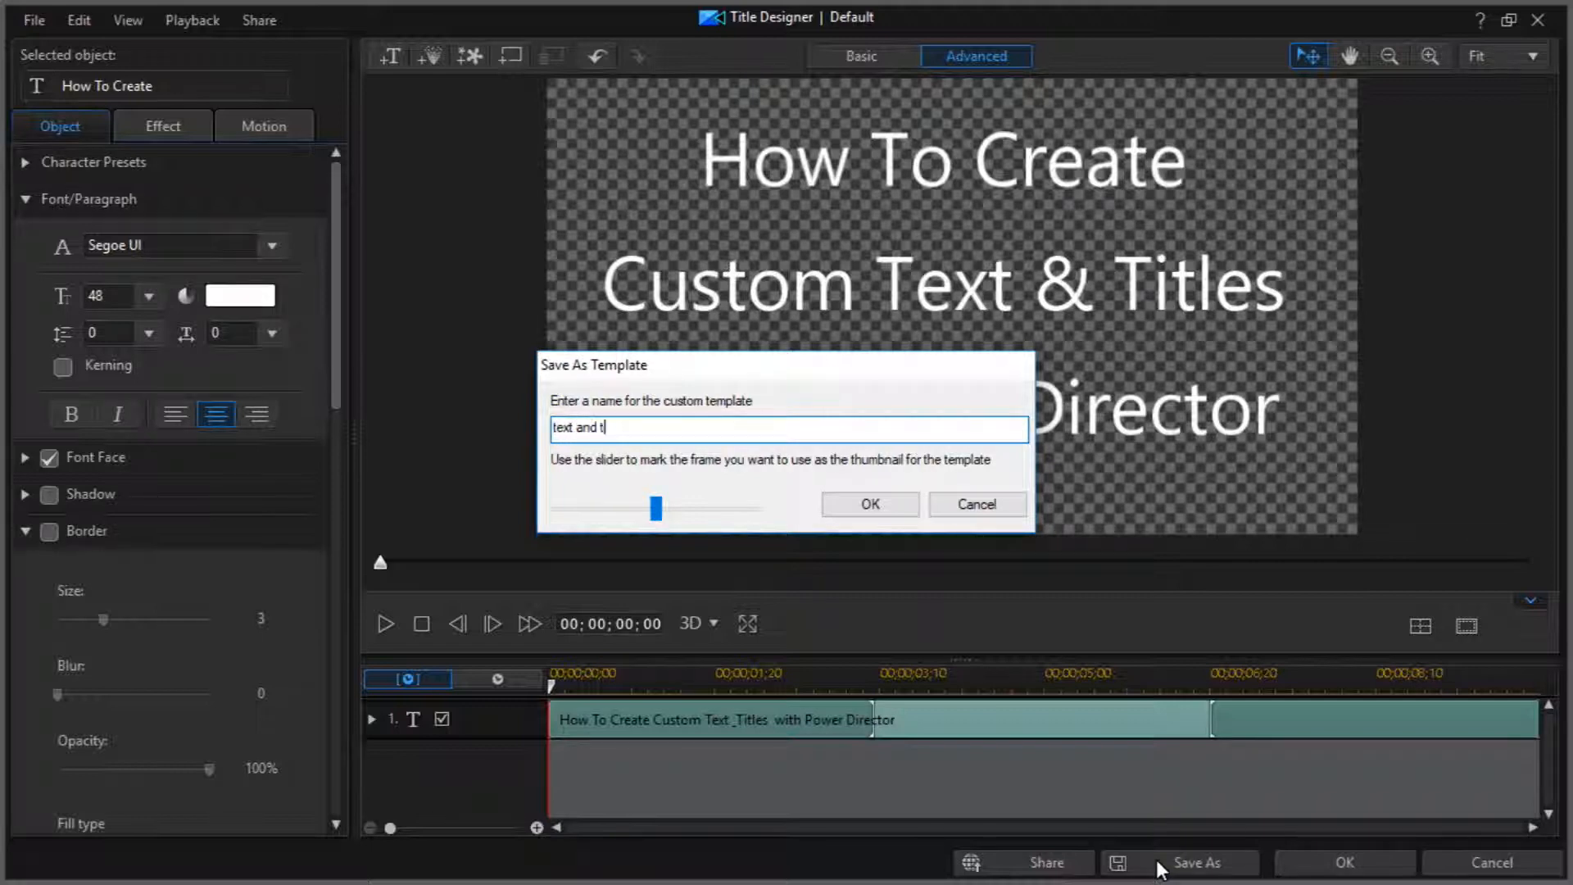
key(Return)
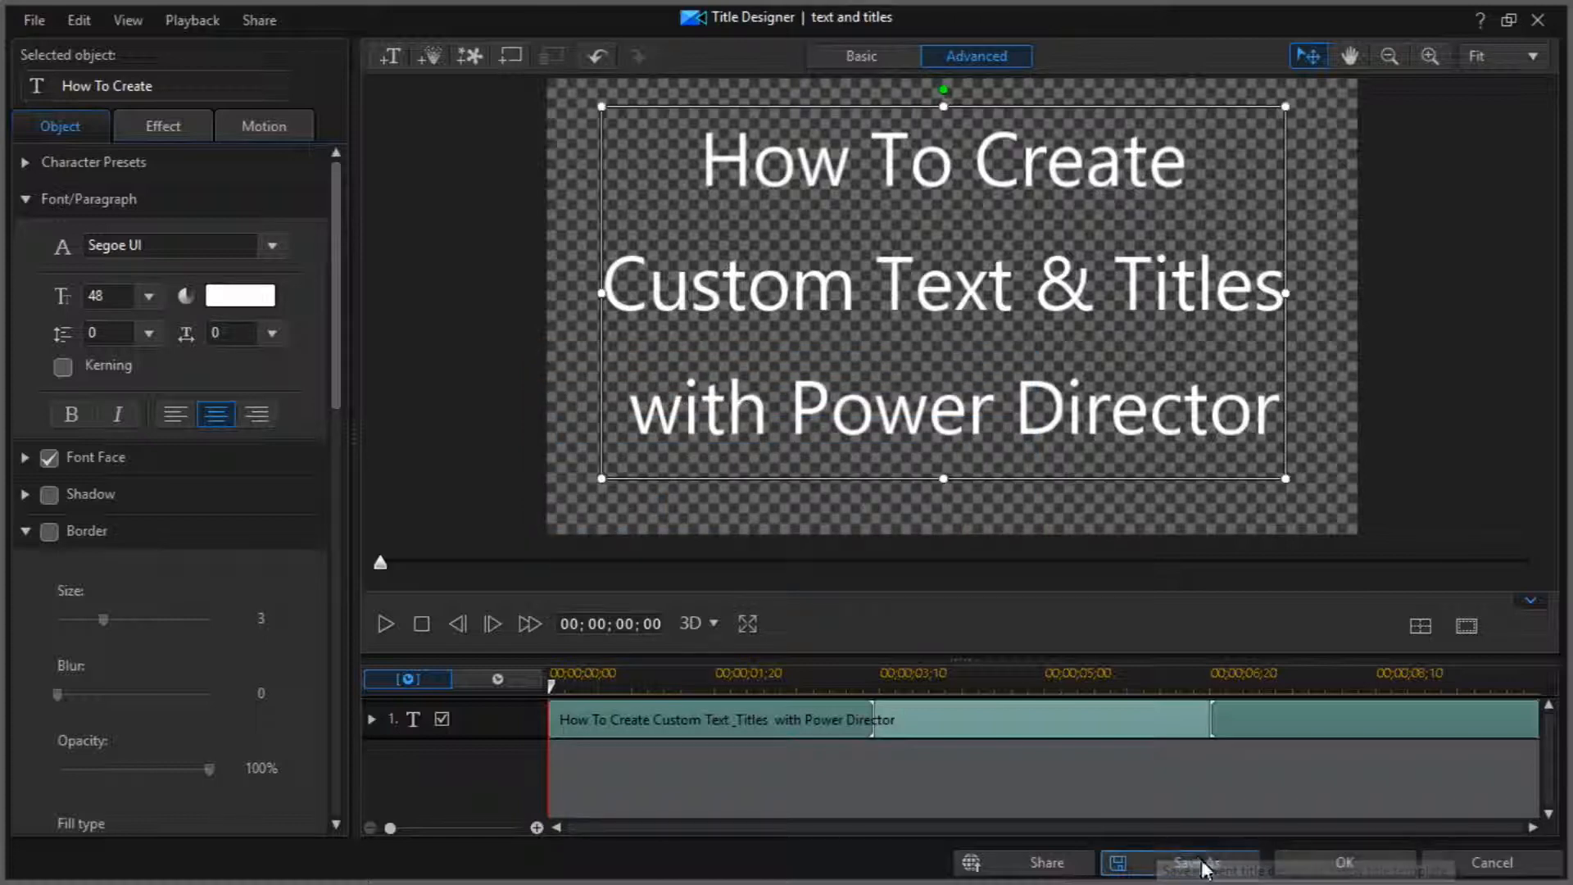
click(1308, 864)
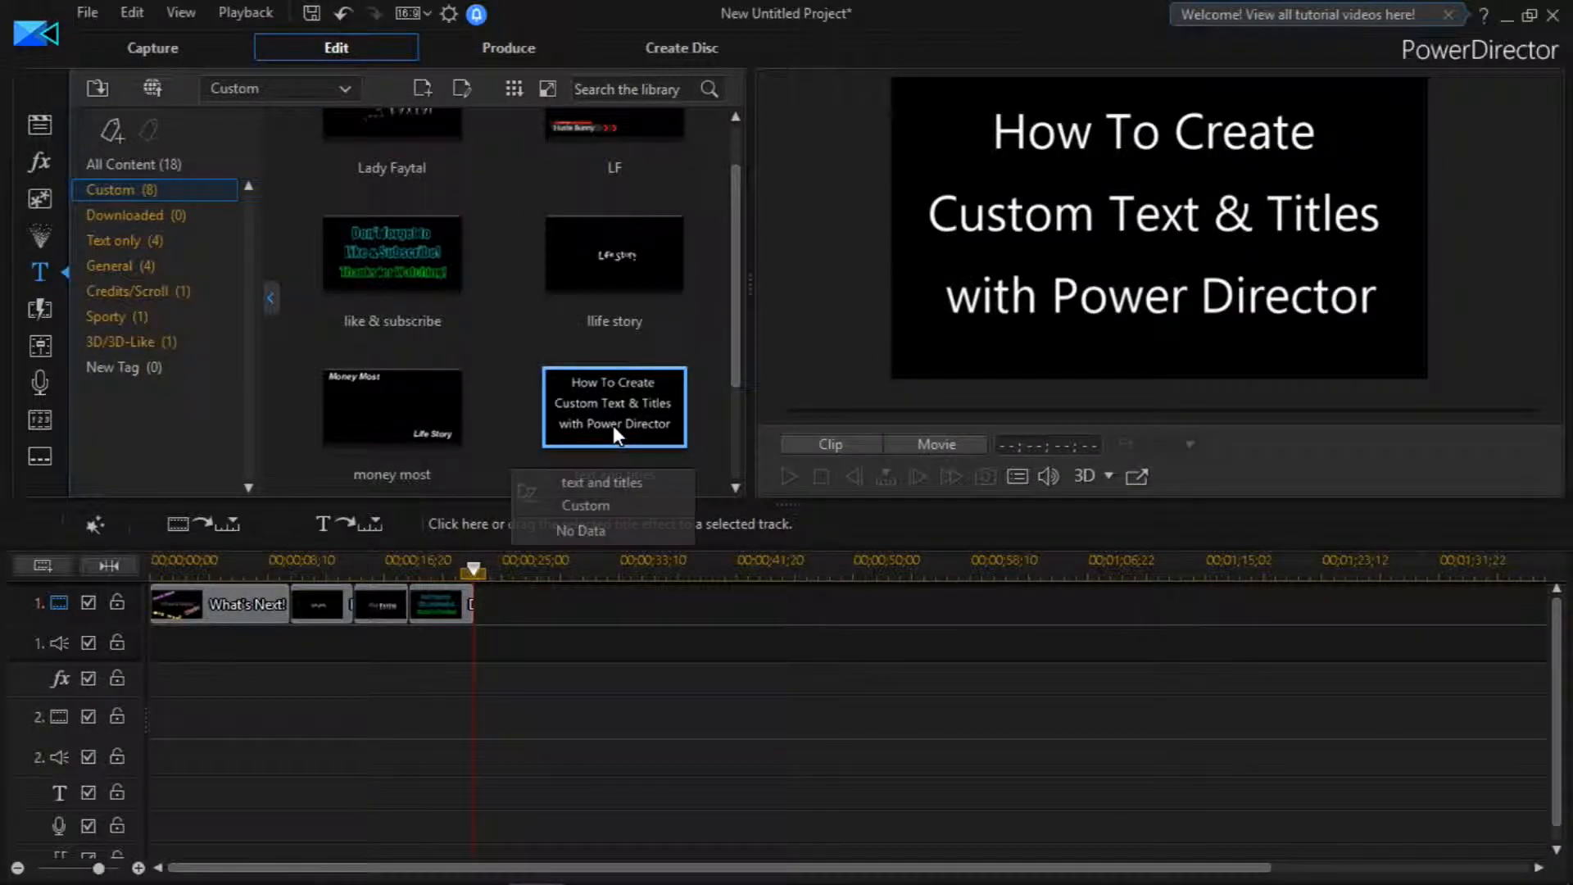
Step: Add the "text and titles" template to the end of video track 1 and play it briefly
drag(611, 425, 480, 629)
key(space)
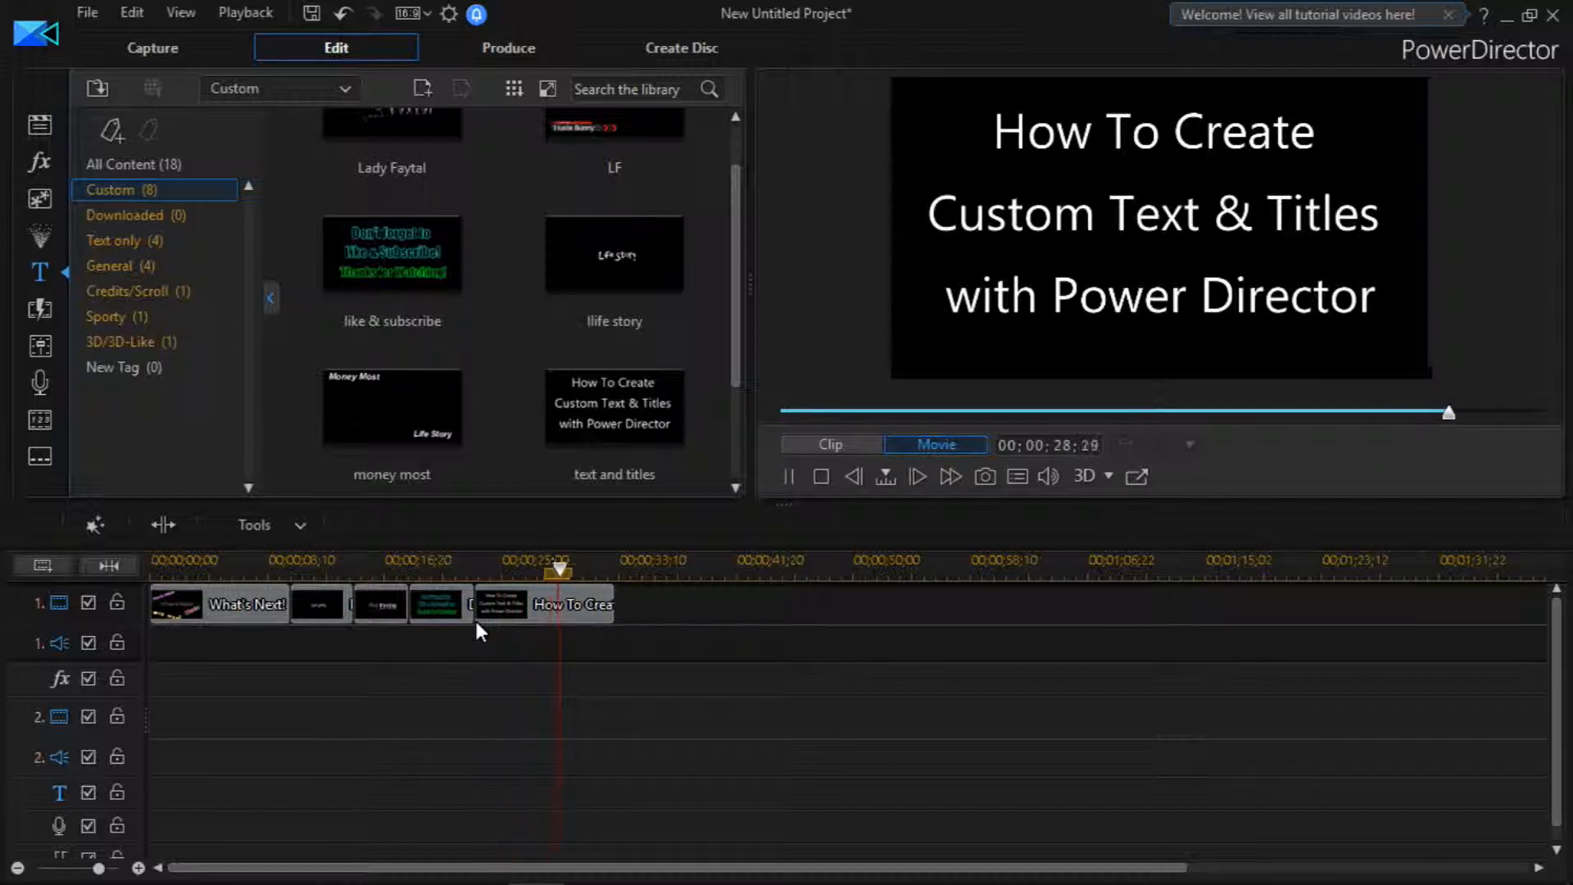
key(space)
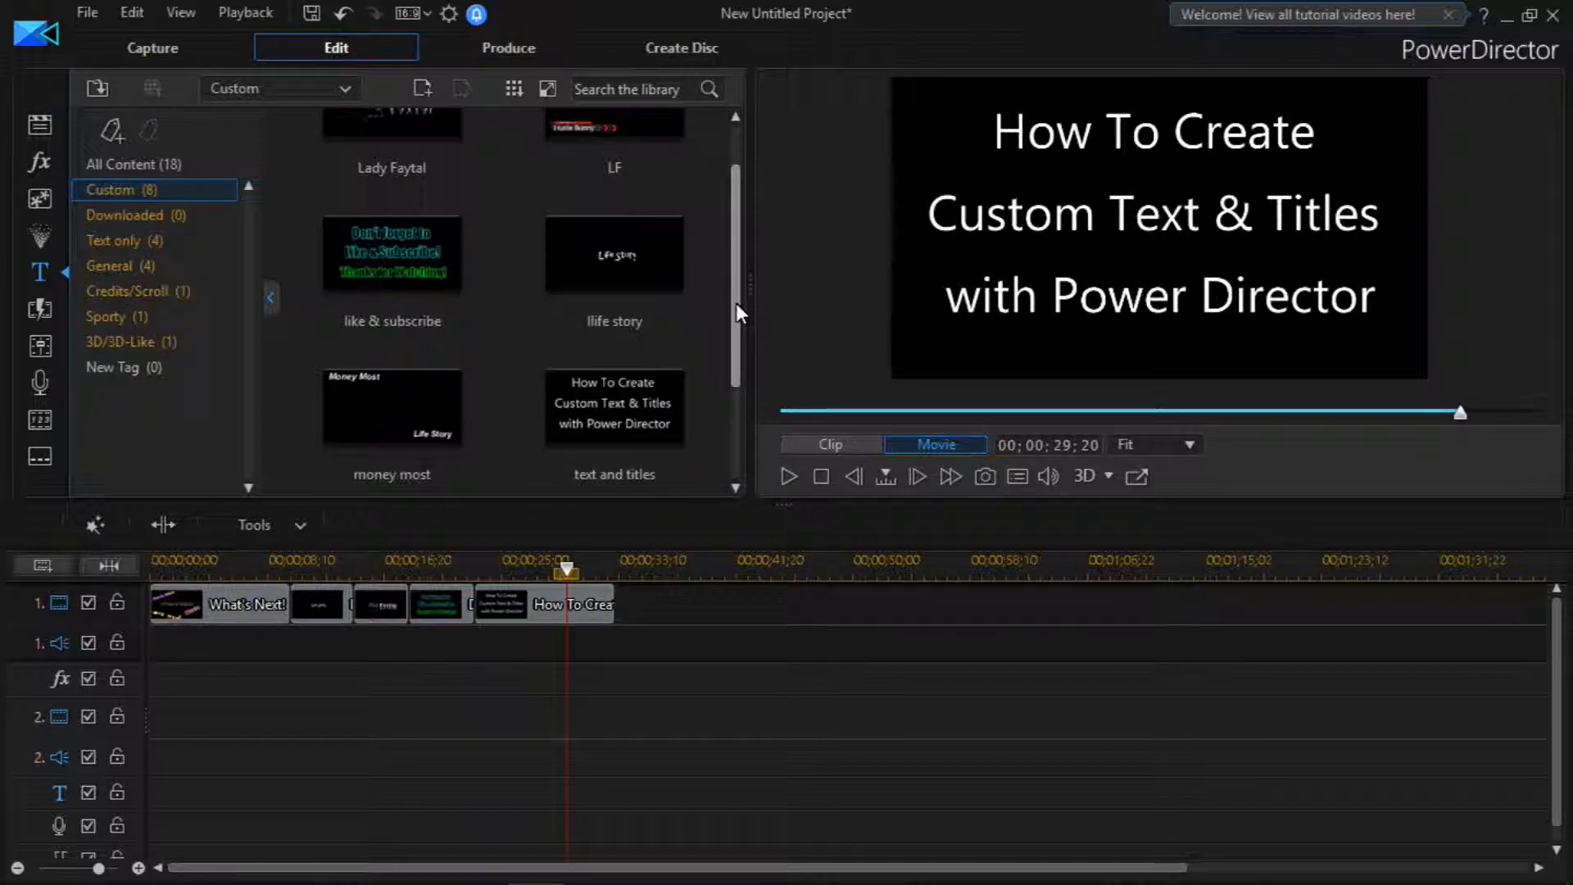
Step: Open the Default title from the Text only category in the Title Designer and delete its "My Title" placeholder
click(155, 244)
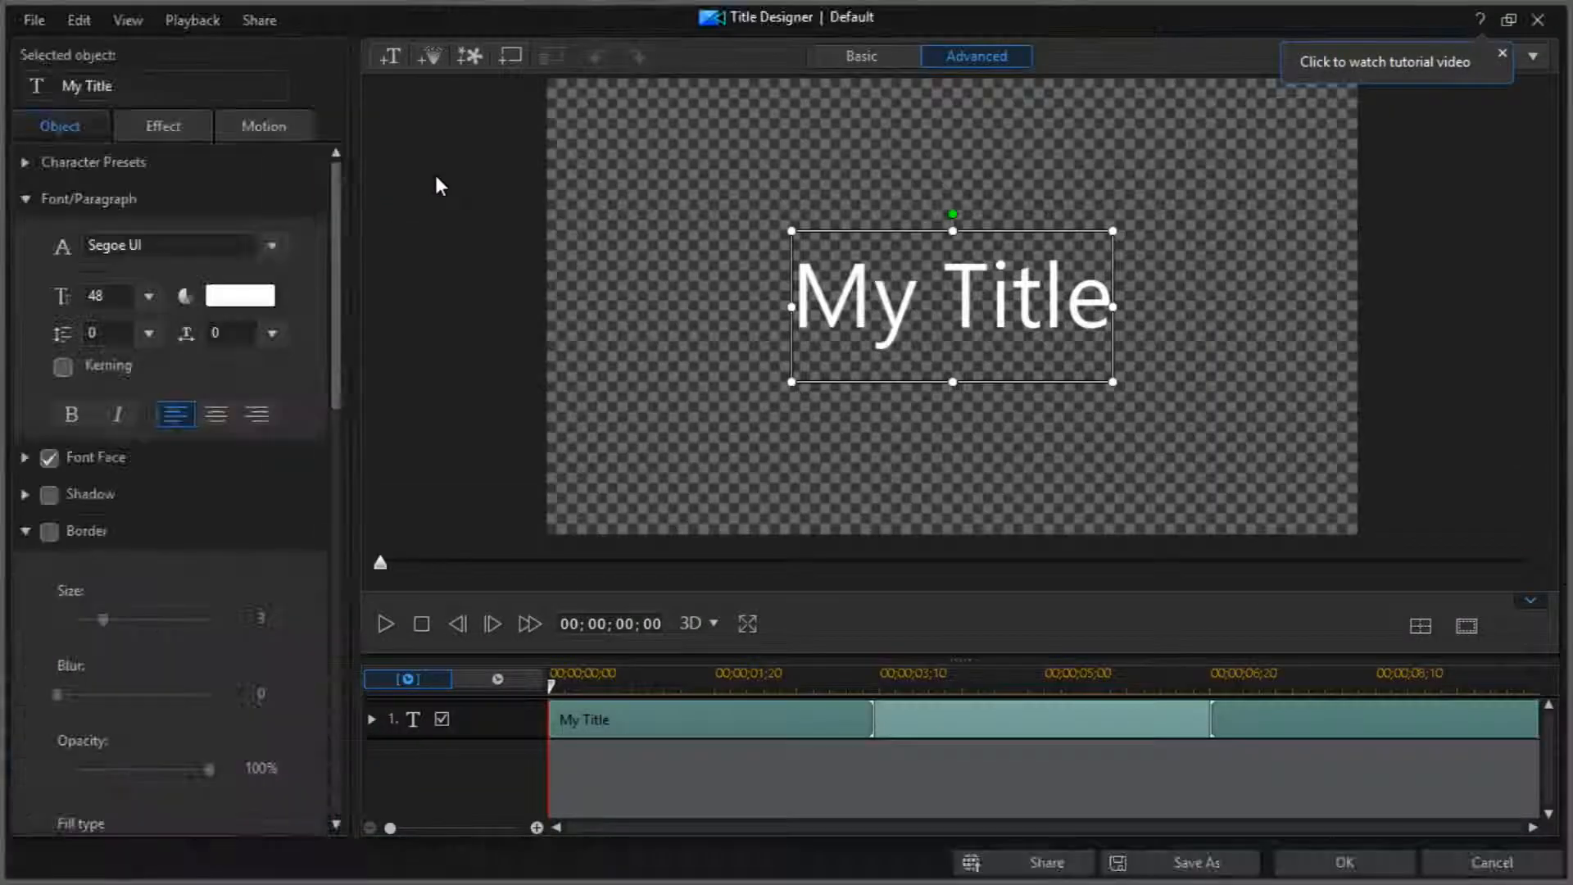
double_click(815, 291)
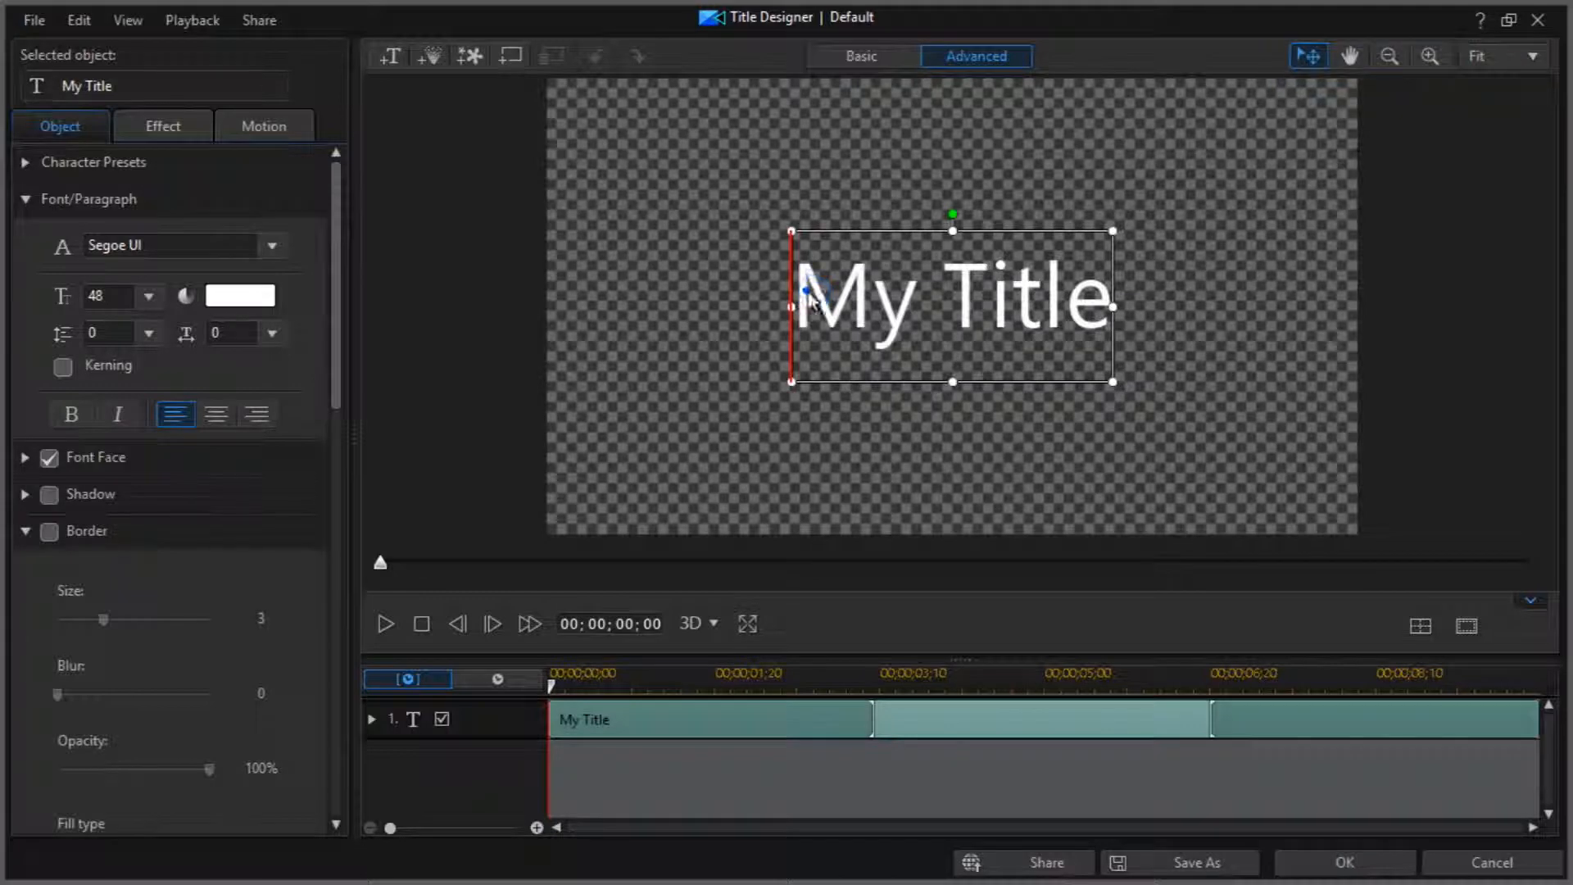
drag(814, 292, 1167, 288)
key(BackSpace)
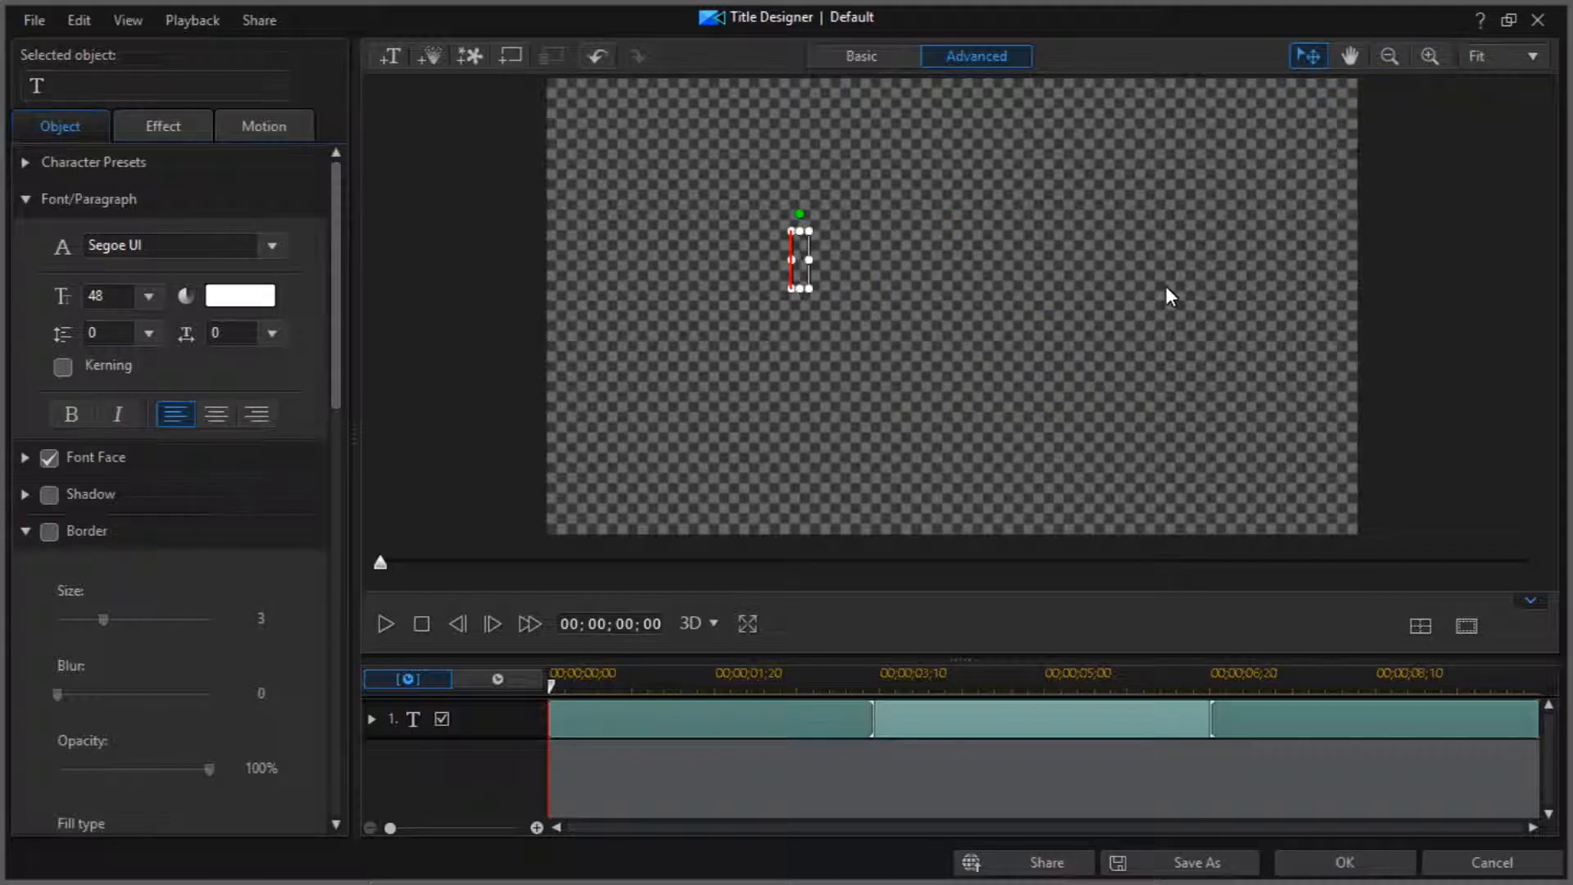
Step: Enter "Customized" as the new title's text on a single line
text(Custome)
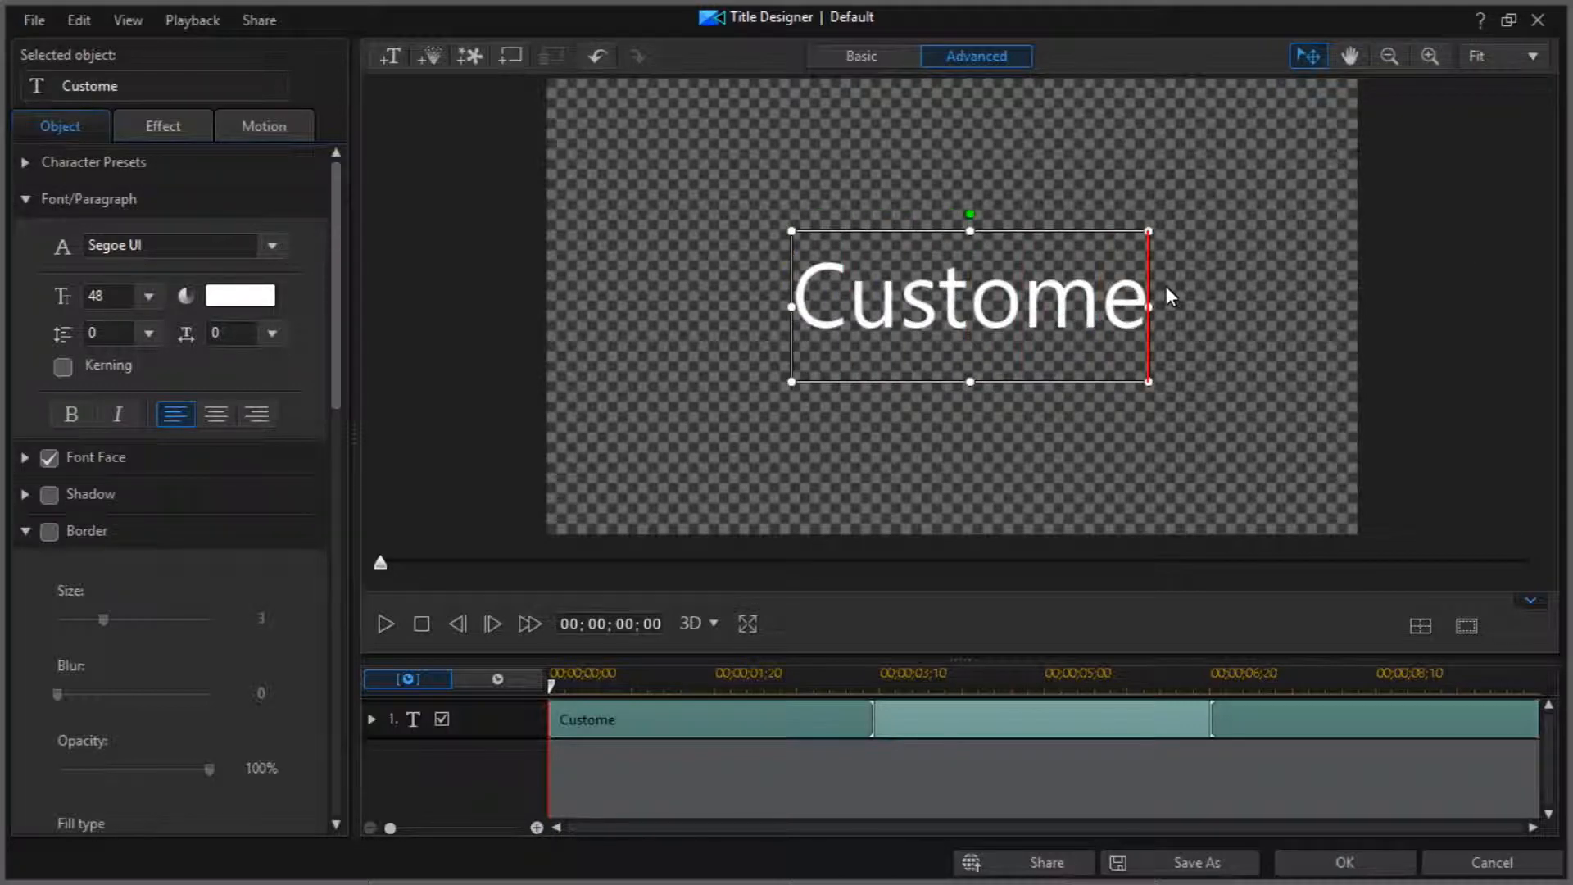
key(BackSpace)
text(iz)
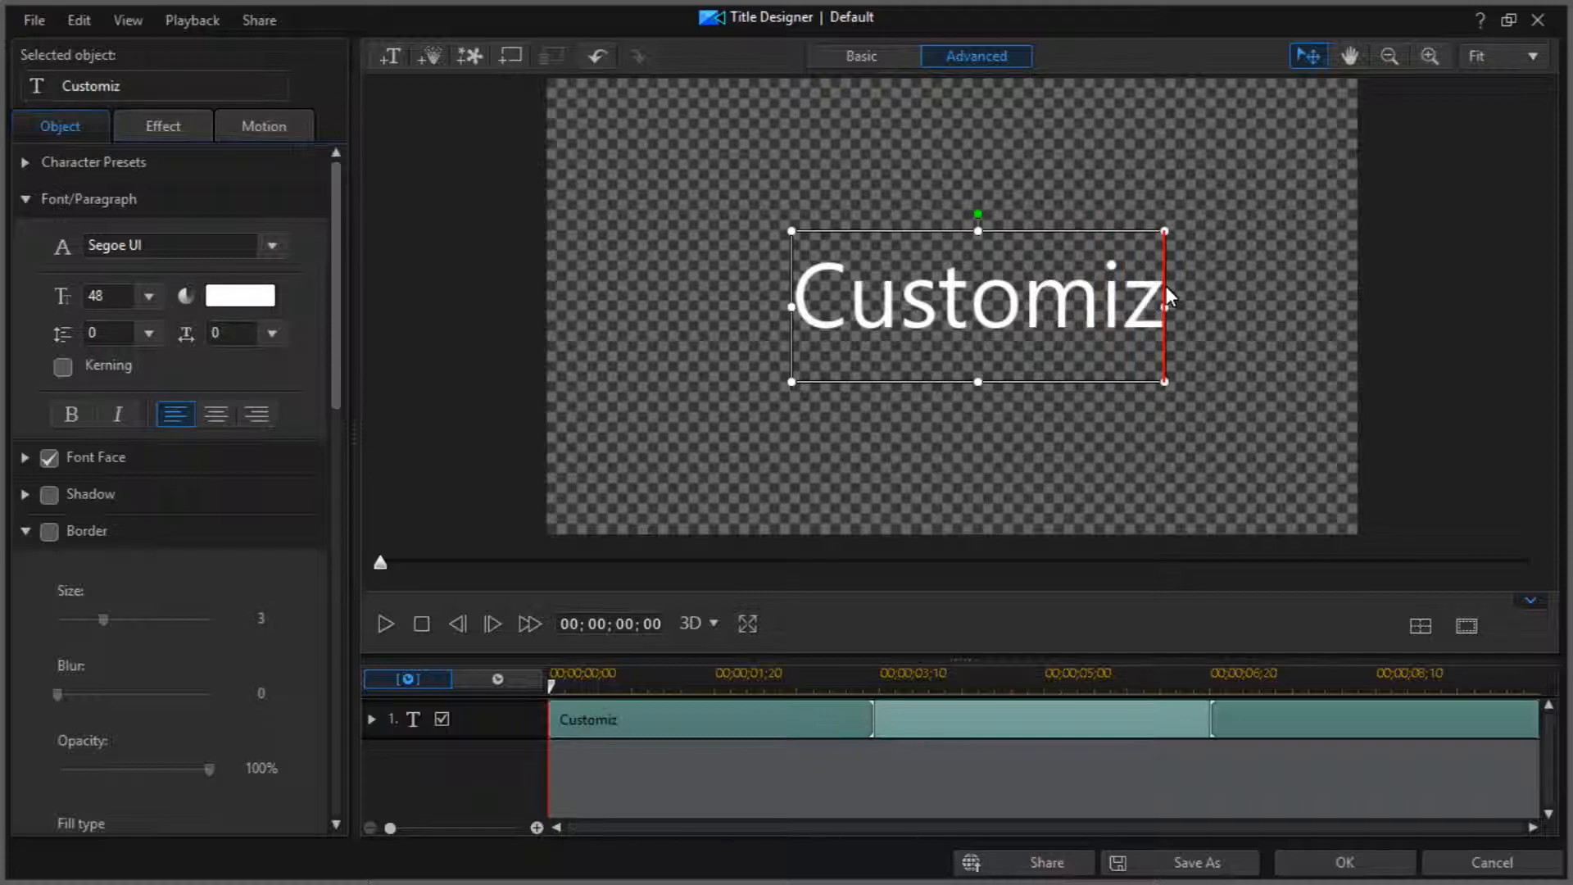
text(ed)
key(Return)
key(BackSpace)
Step: Move the "Customized" text to the upper-left area of the frame and place the text cursor before its first letter
drag(1171, 231, 966, 117)
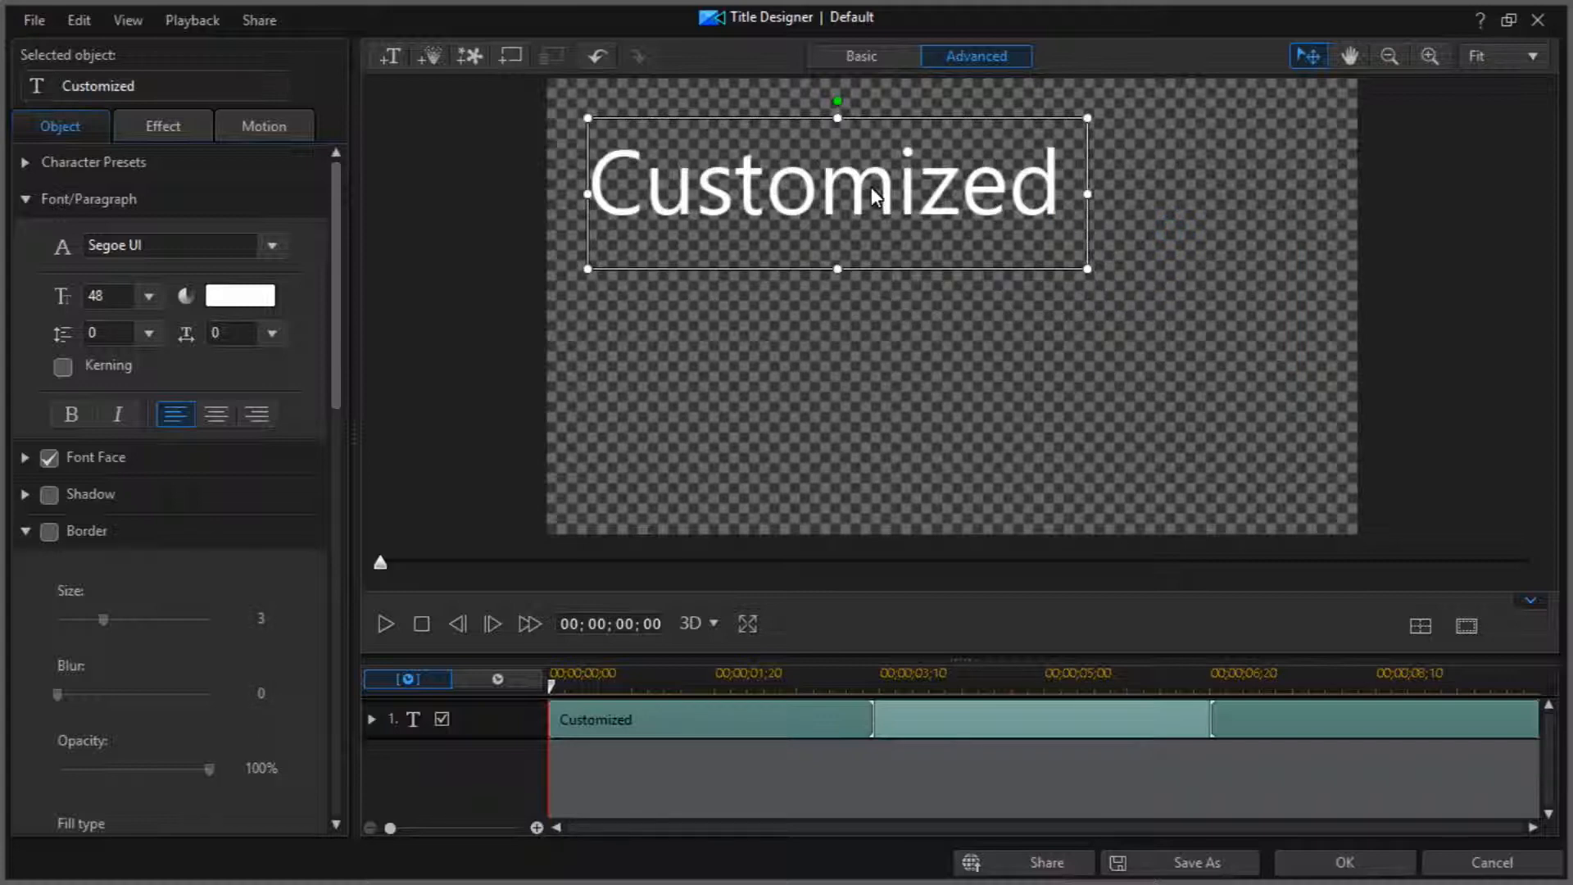
click(653, 178)
click(611, 182)
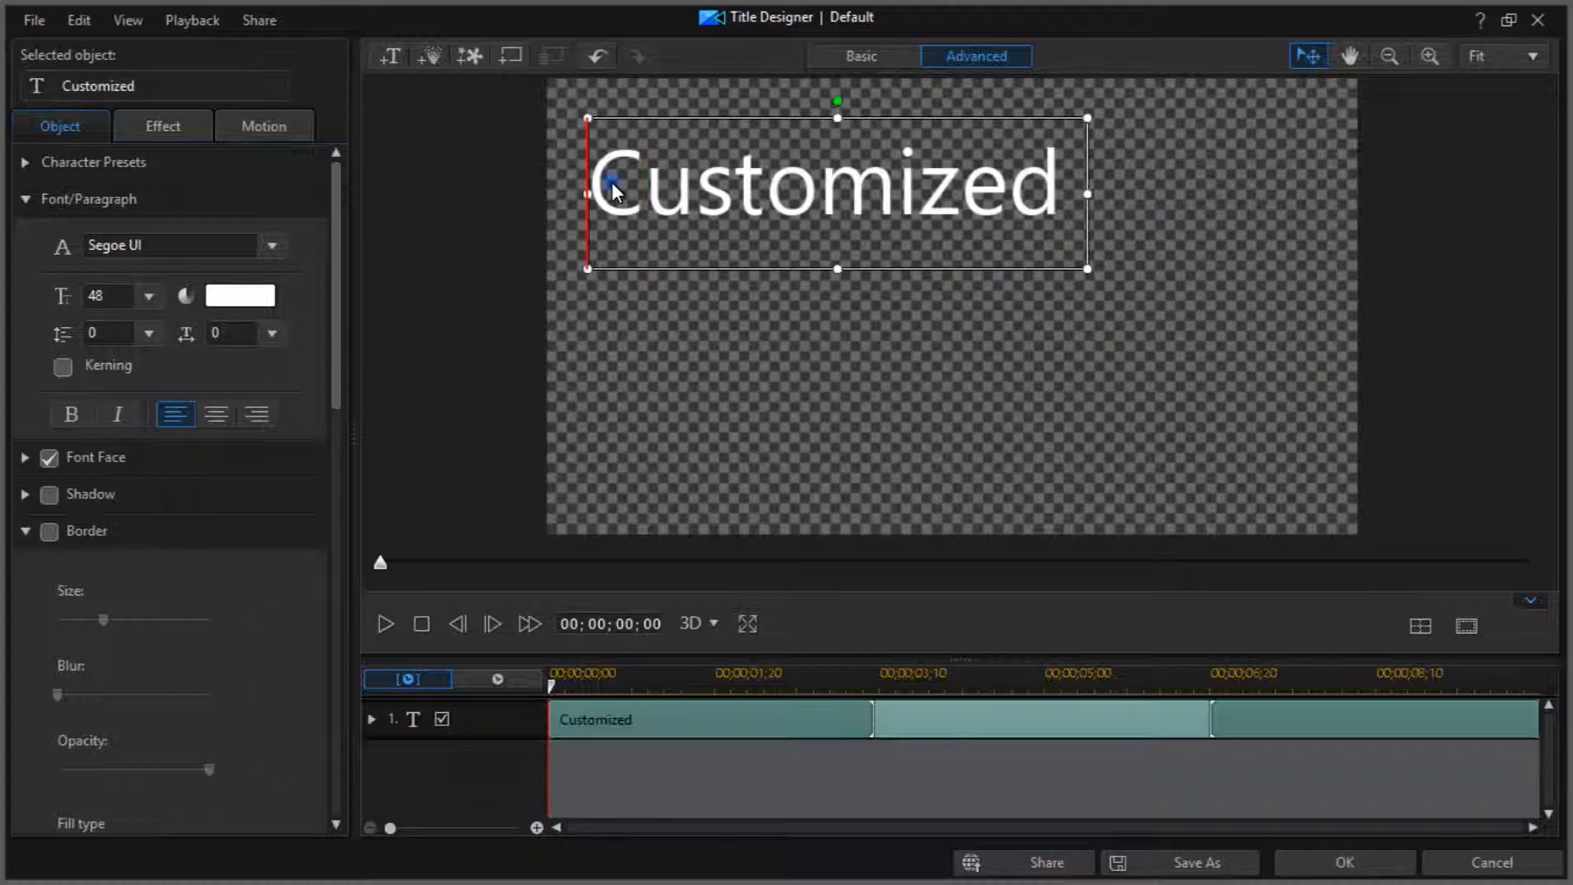
Step: Preview several starting effects on the "Customized" title, including Amplify Horizontal, Beam In - Up and Beam In - Down
click(165, 133)
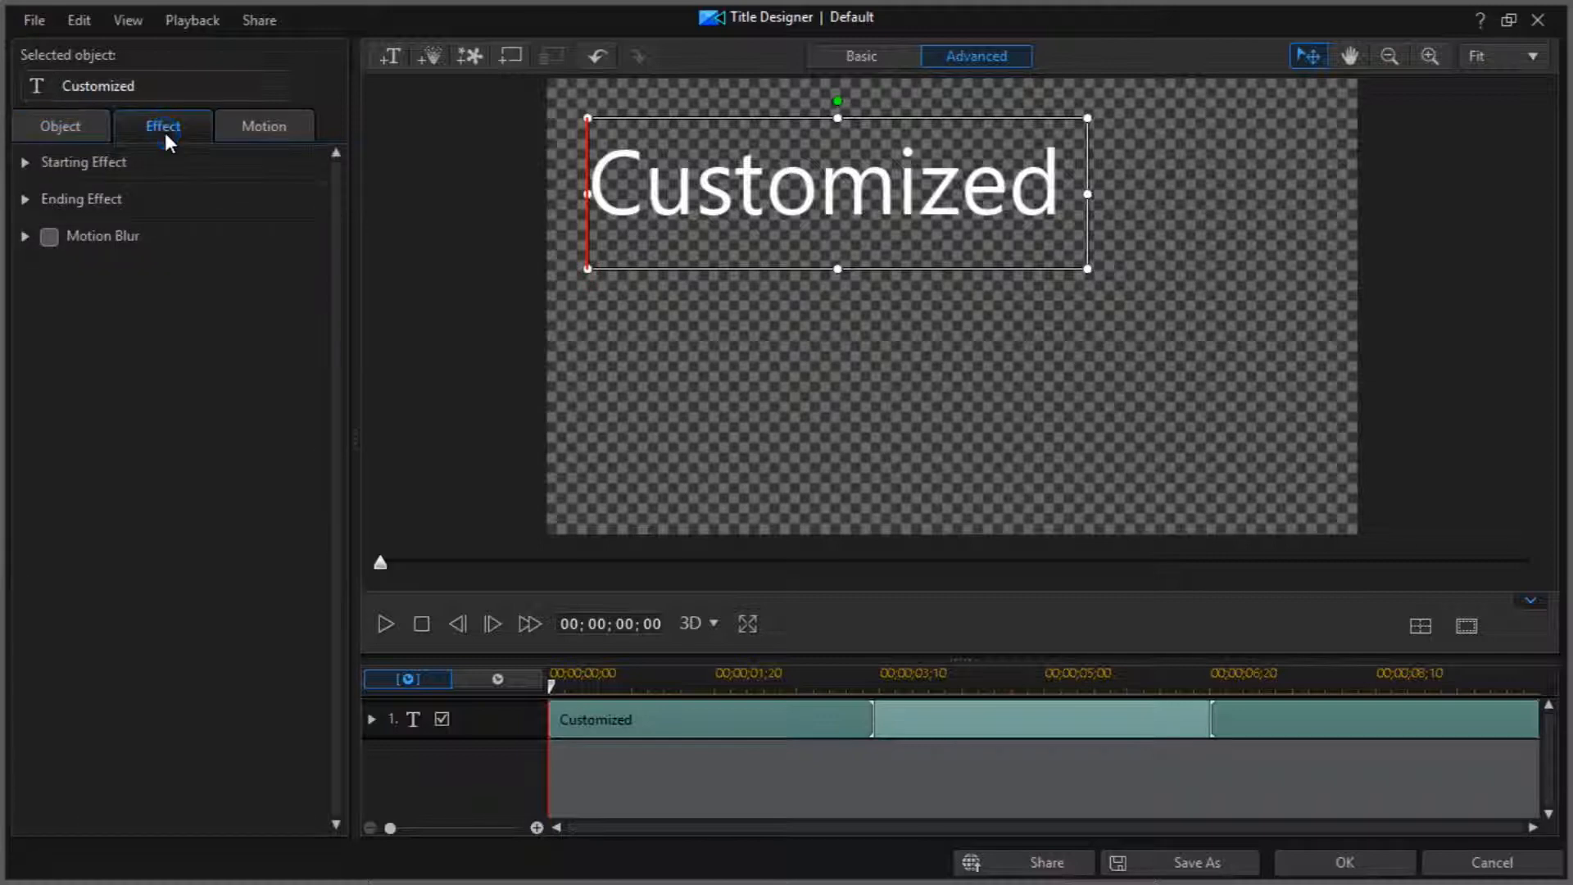
click(25, 163)
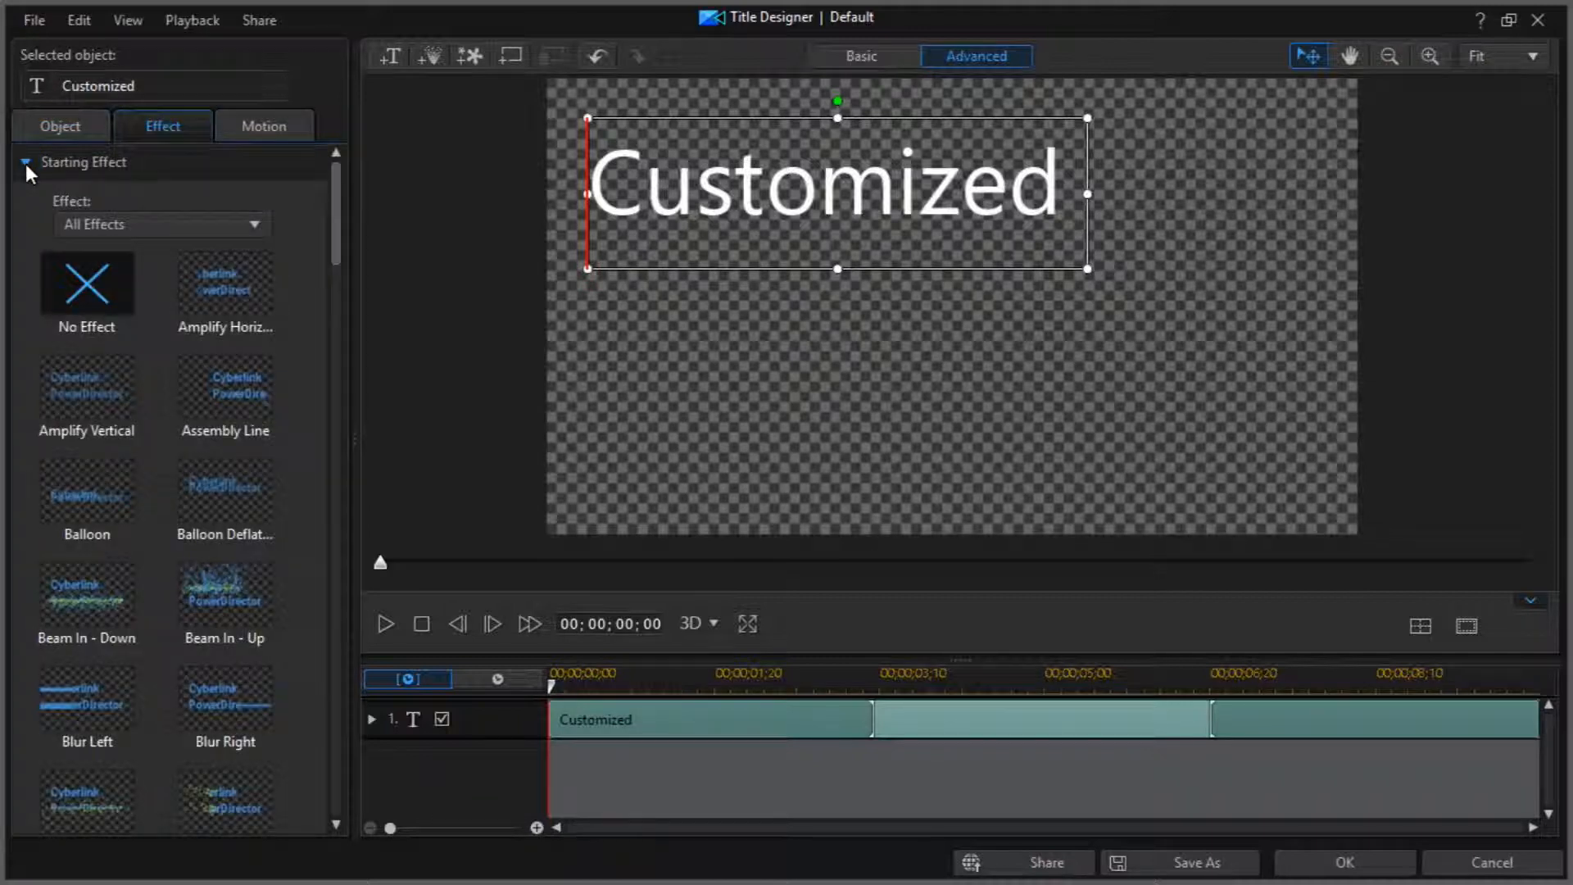
click(218, 287)
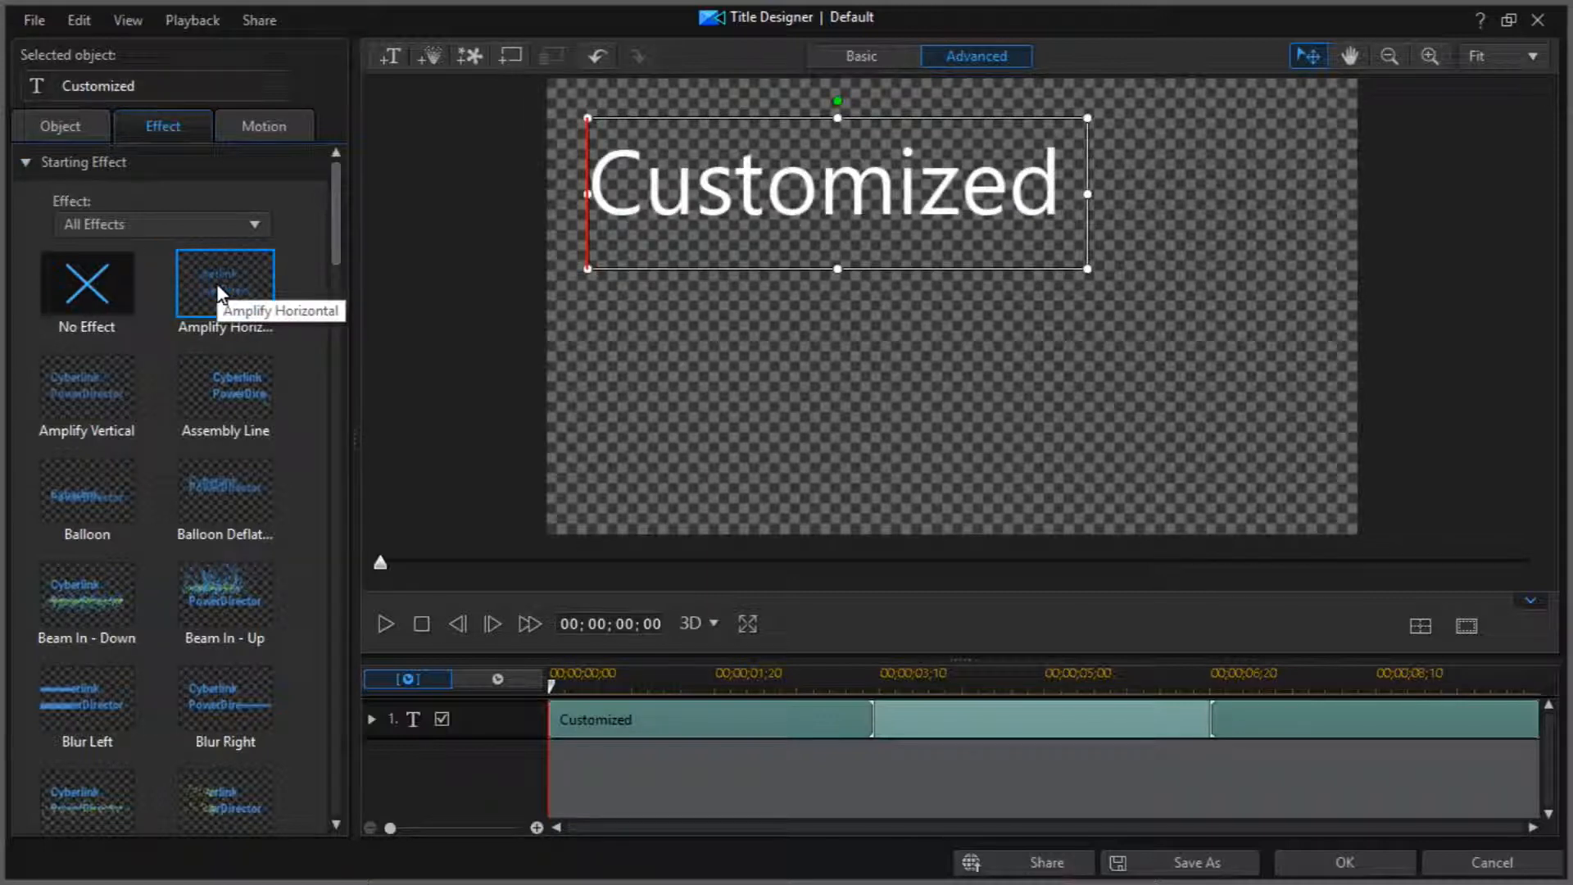
click(219, 580)
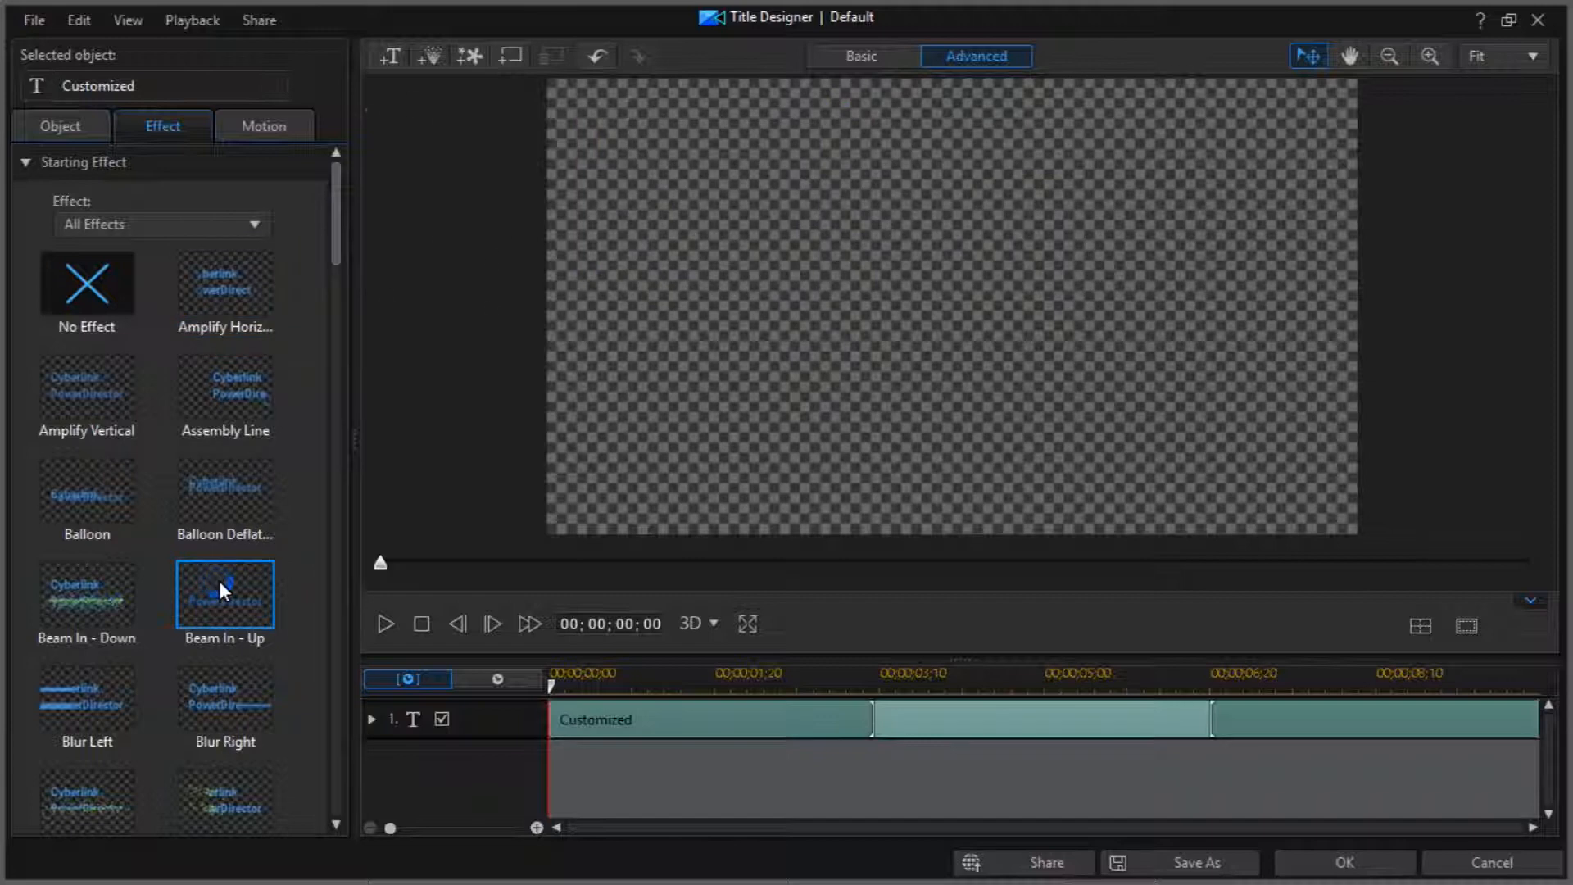
click(92, 606)
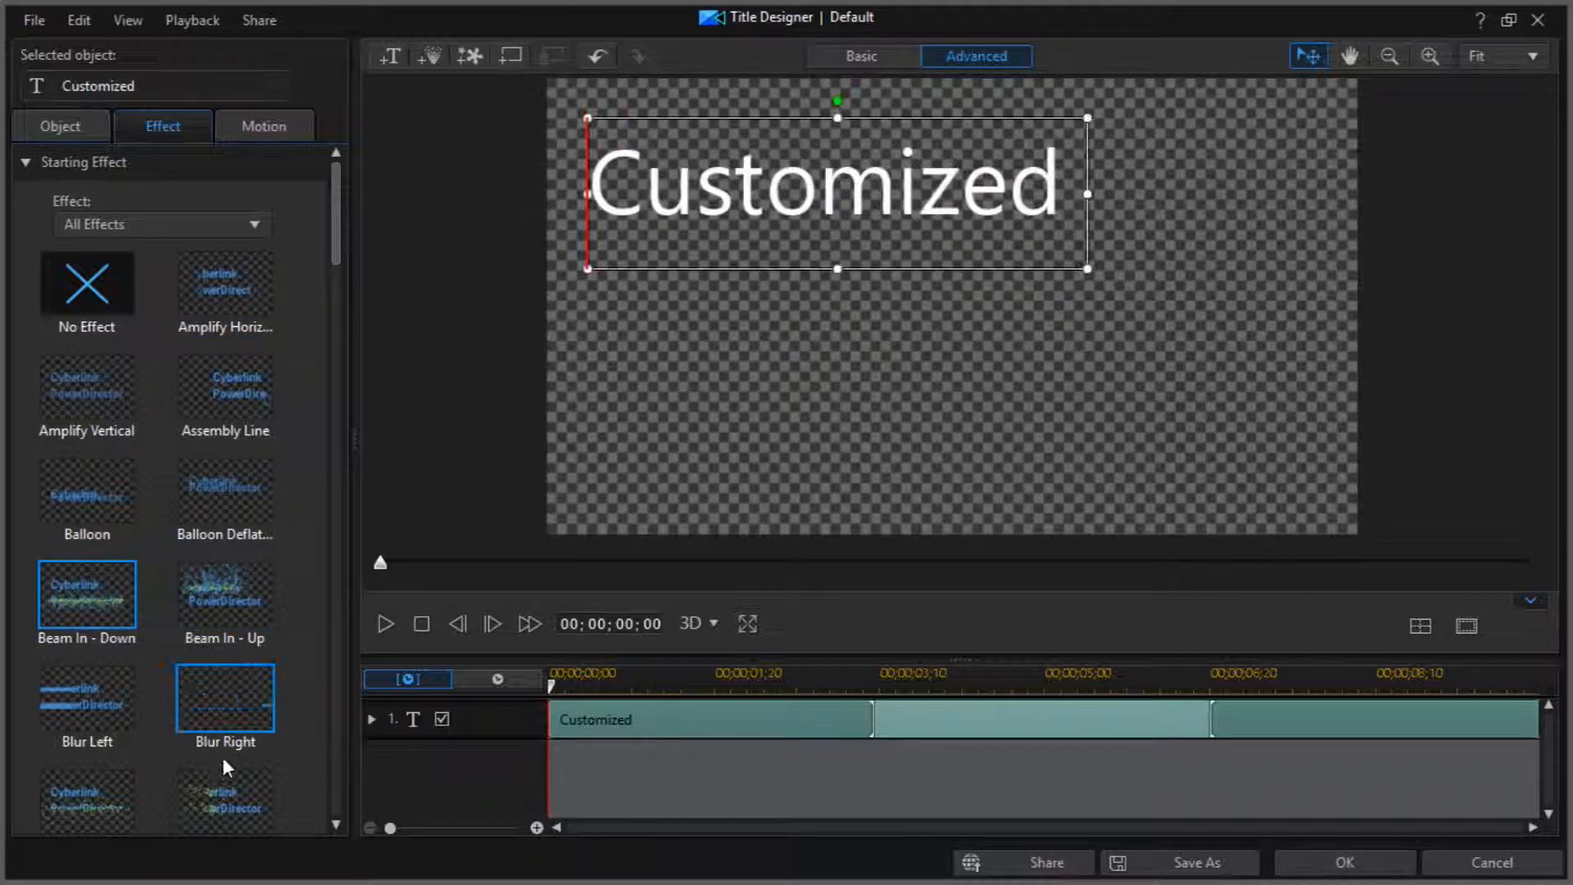
click(224, 783)
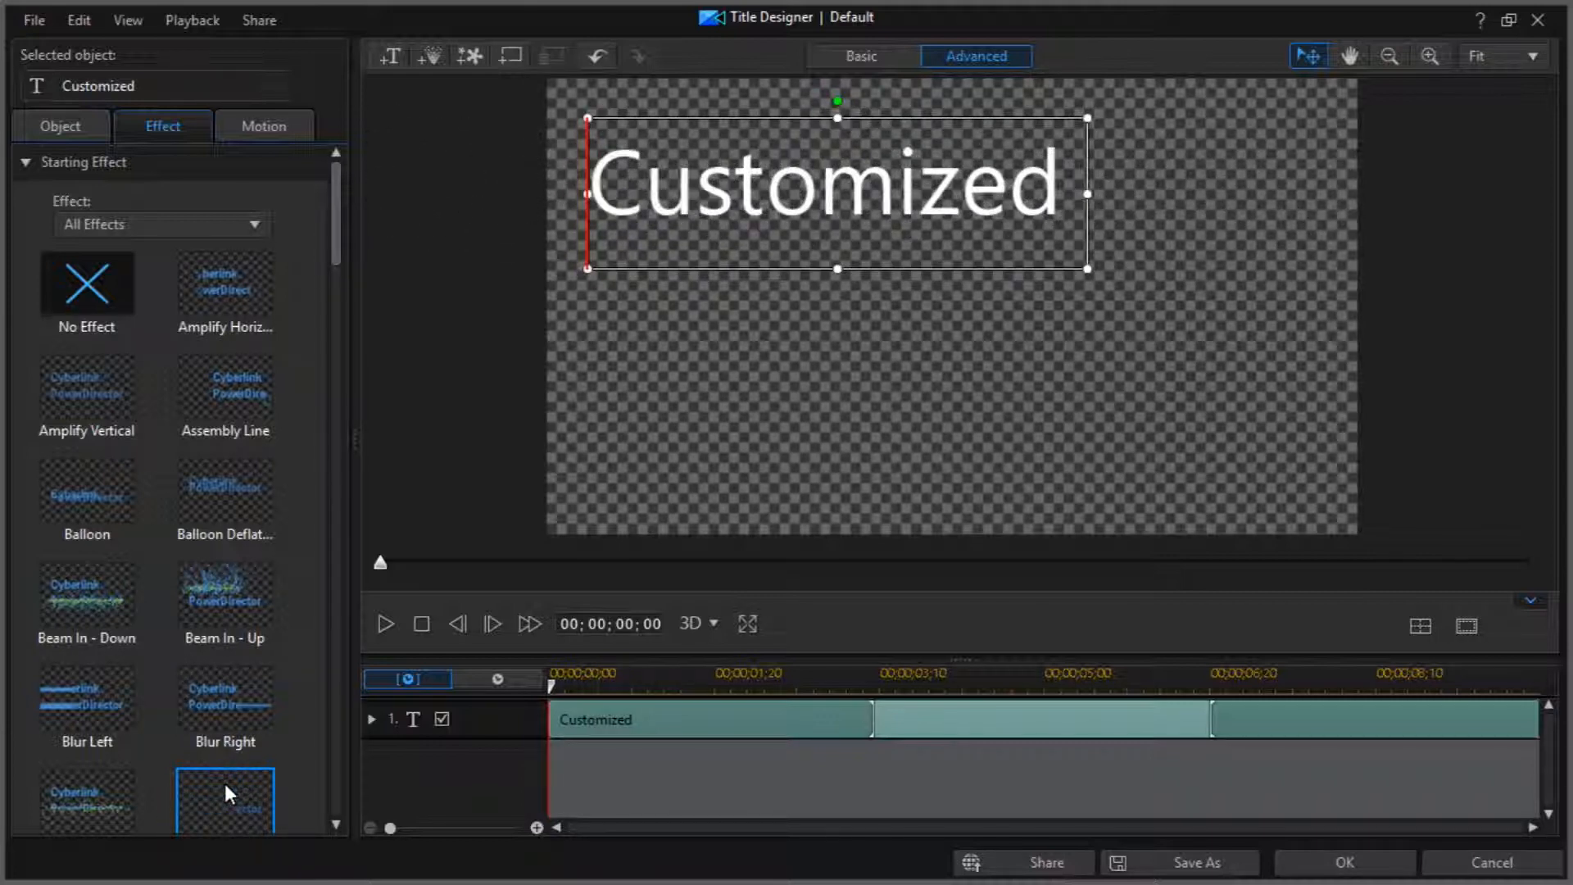
click(105, 797)
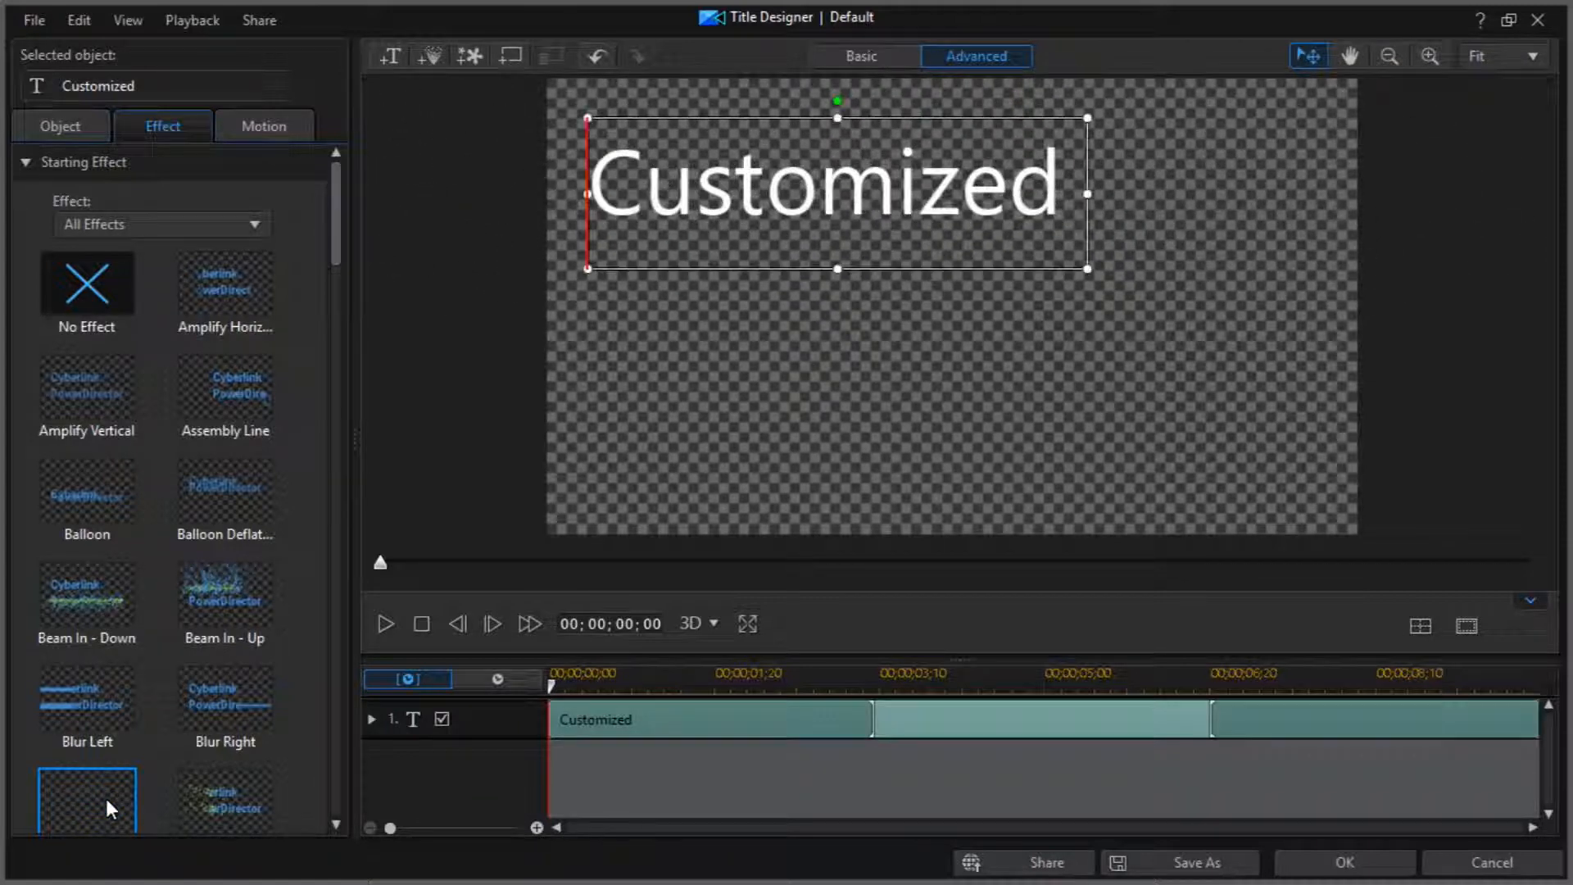
Step: Try the Rolling Left starting effect on the "Customized" title and replace it with Roller Coaster Left
drag(335, 256, 333, 480)
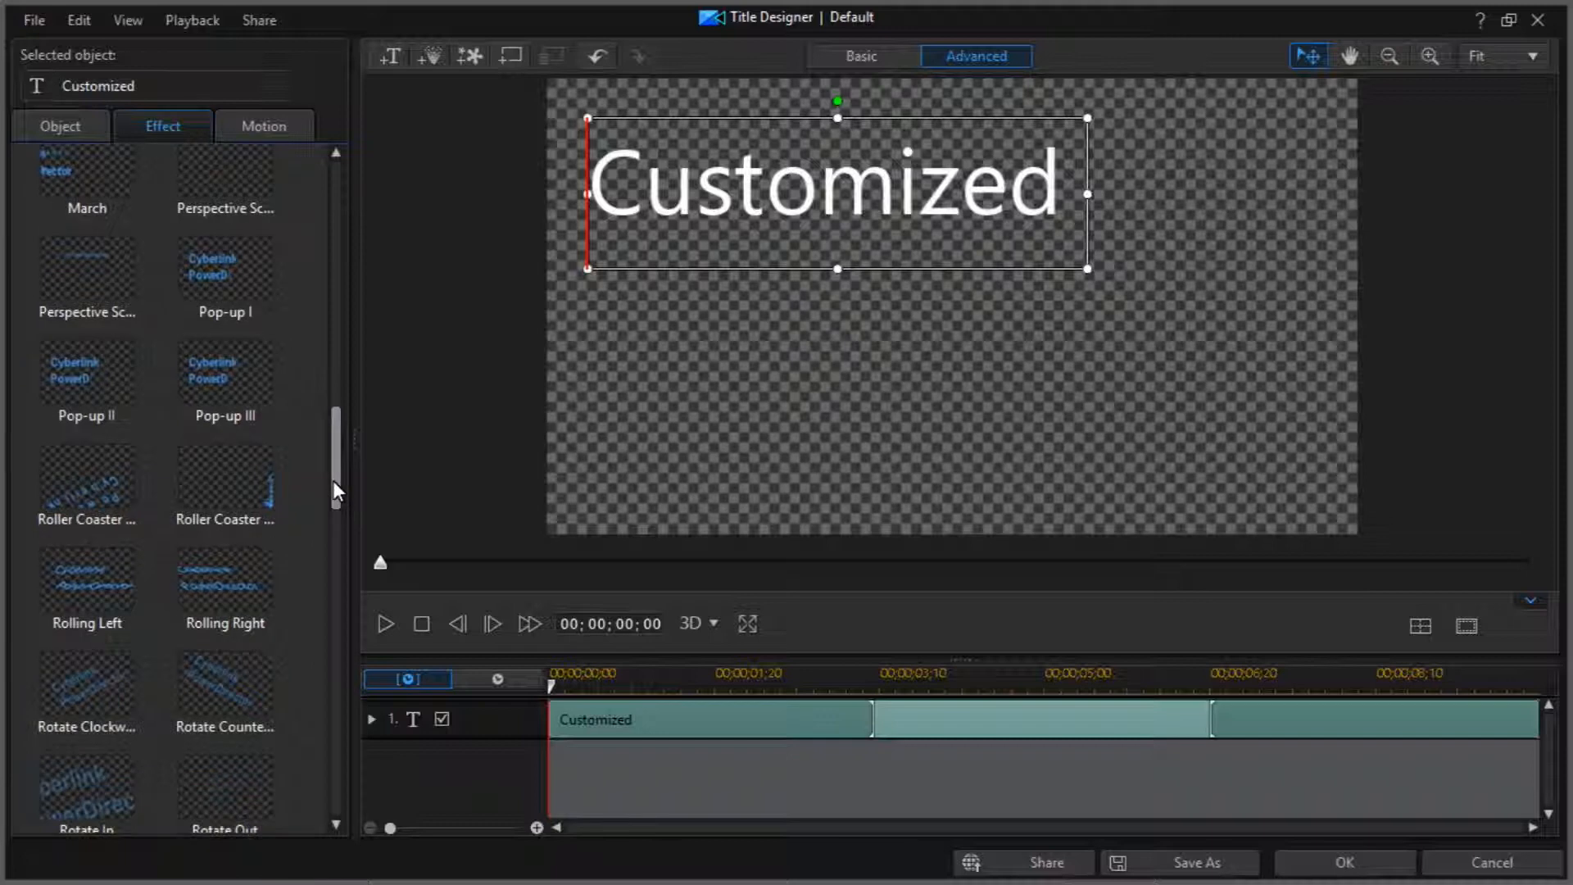
click(67, 579)
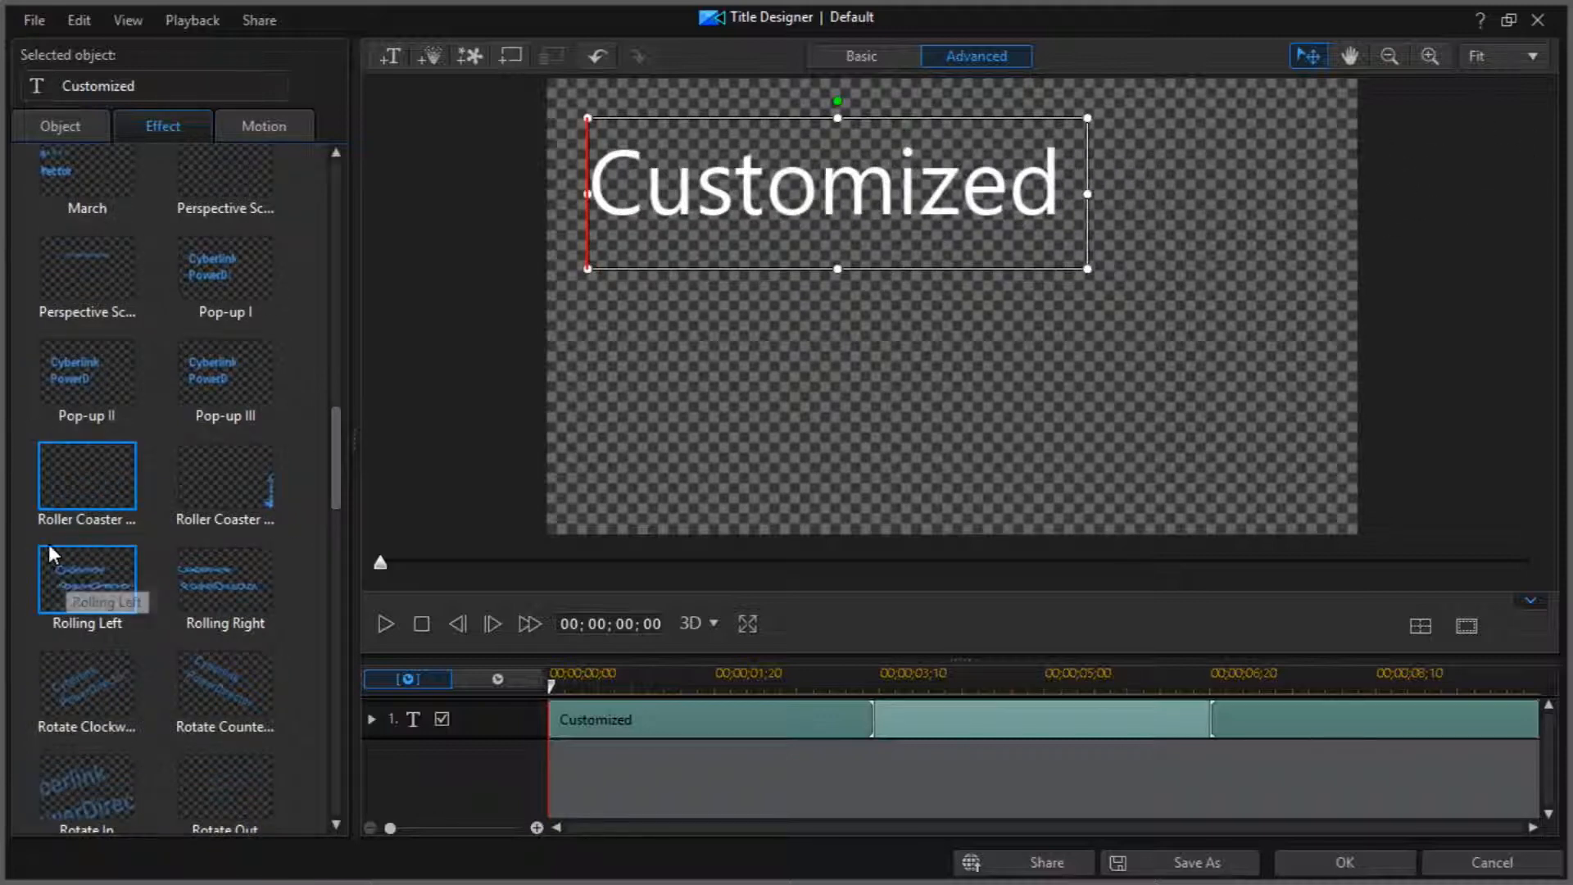
click(102, 468)
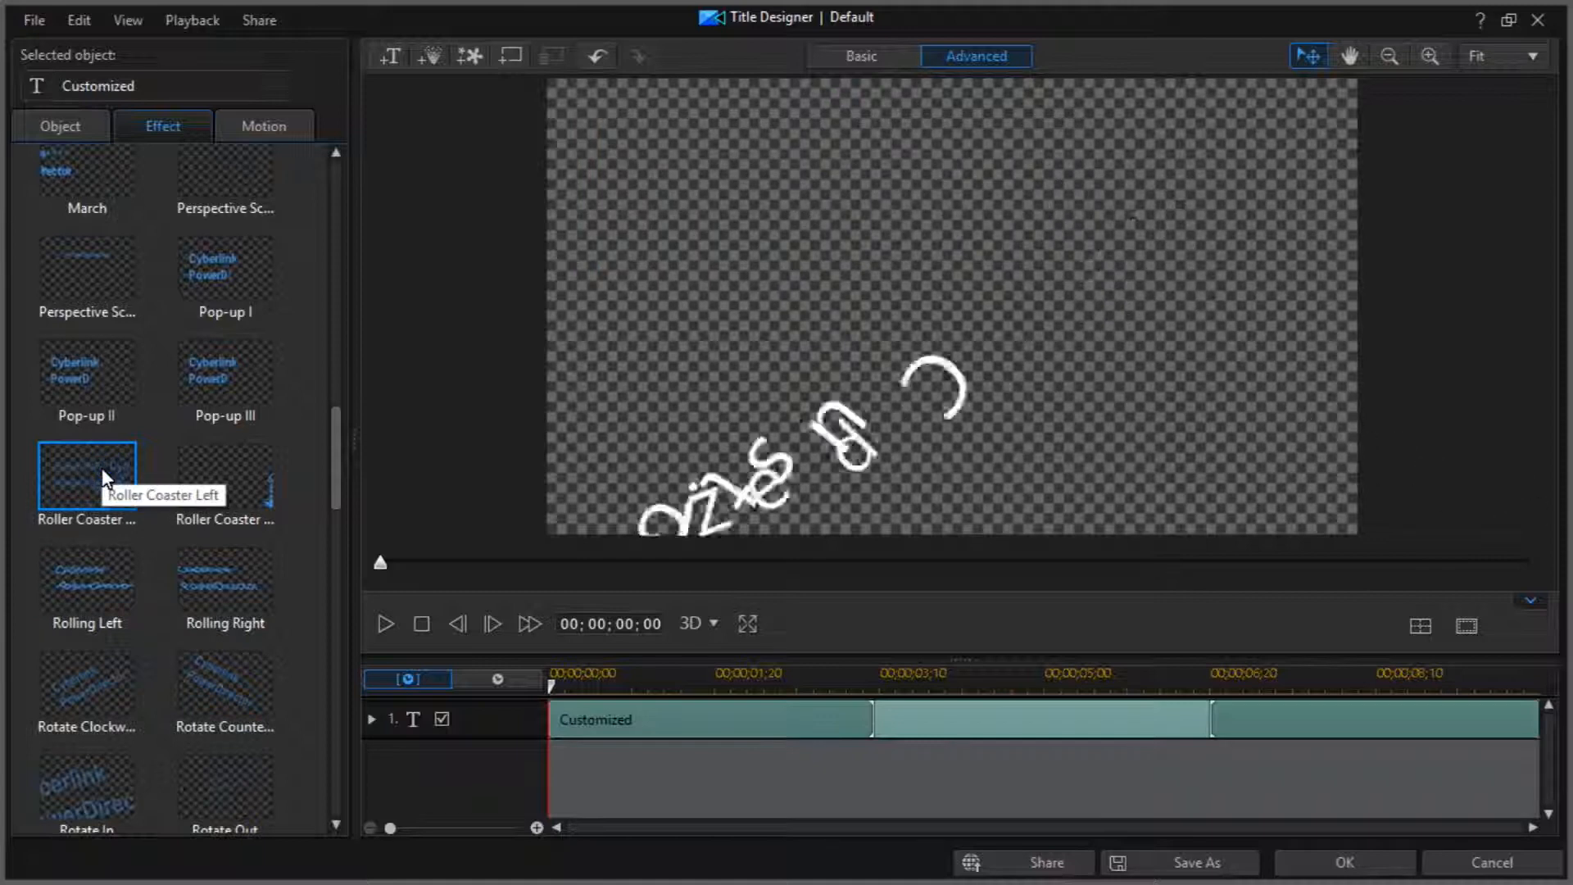
Step: Try the Rotate Clockwise and Rolling Left starting effects on the "Customized" title and replace them with Pop-up II
click(111, 681)
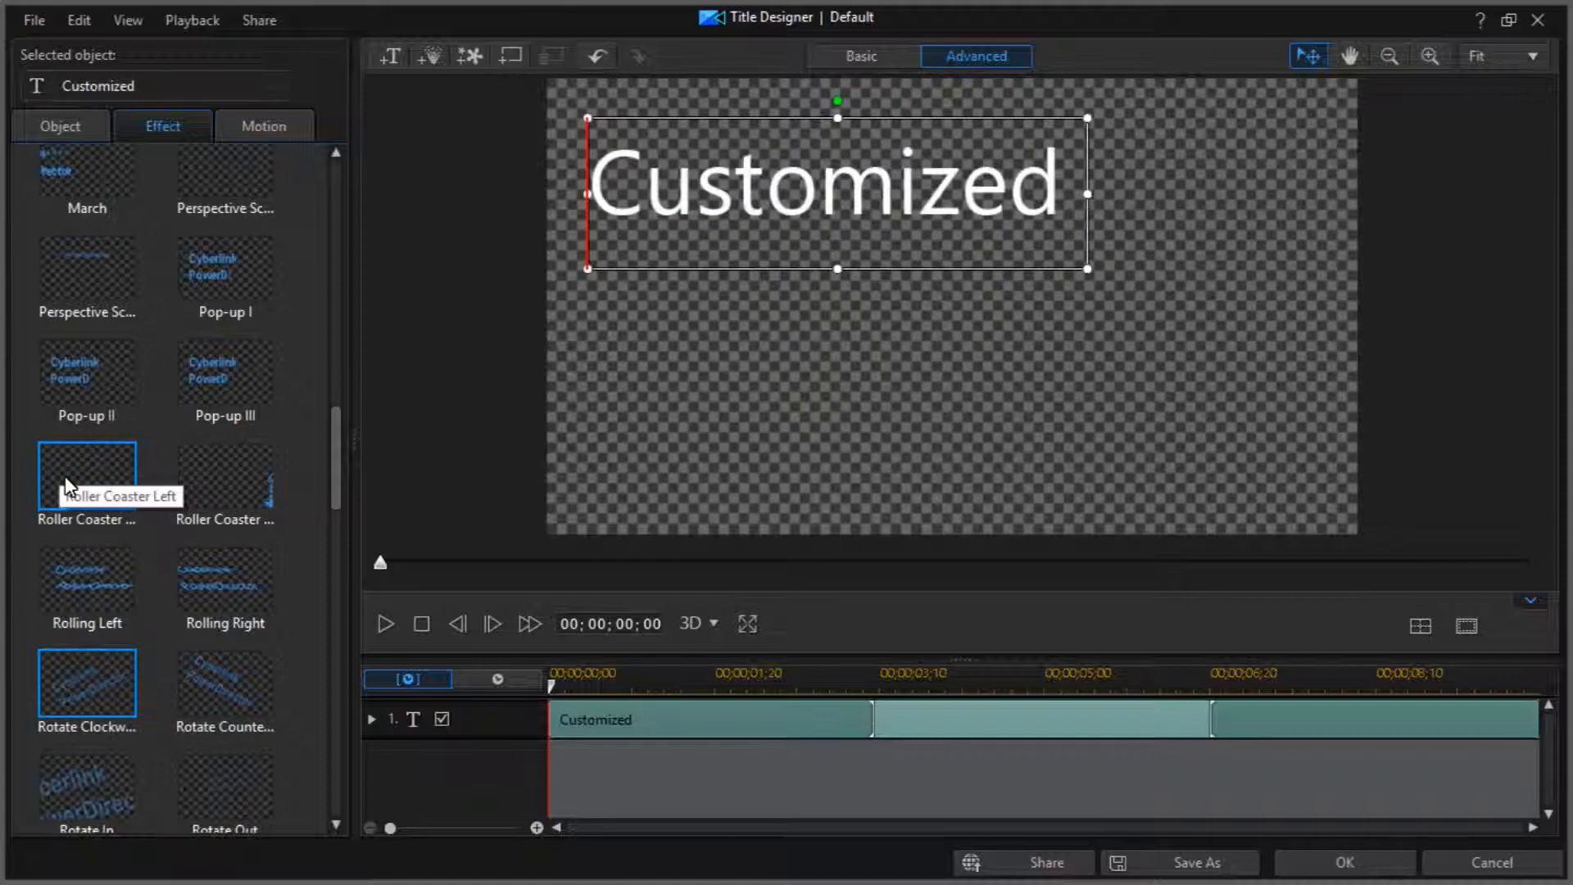
click(76, 568)
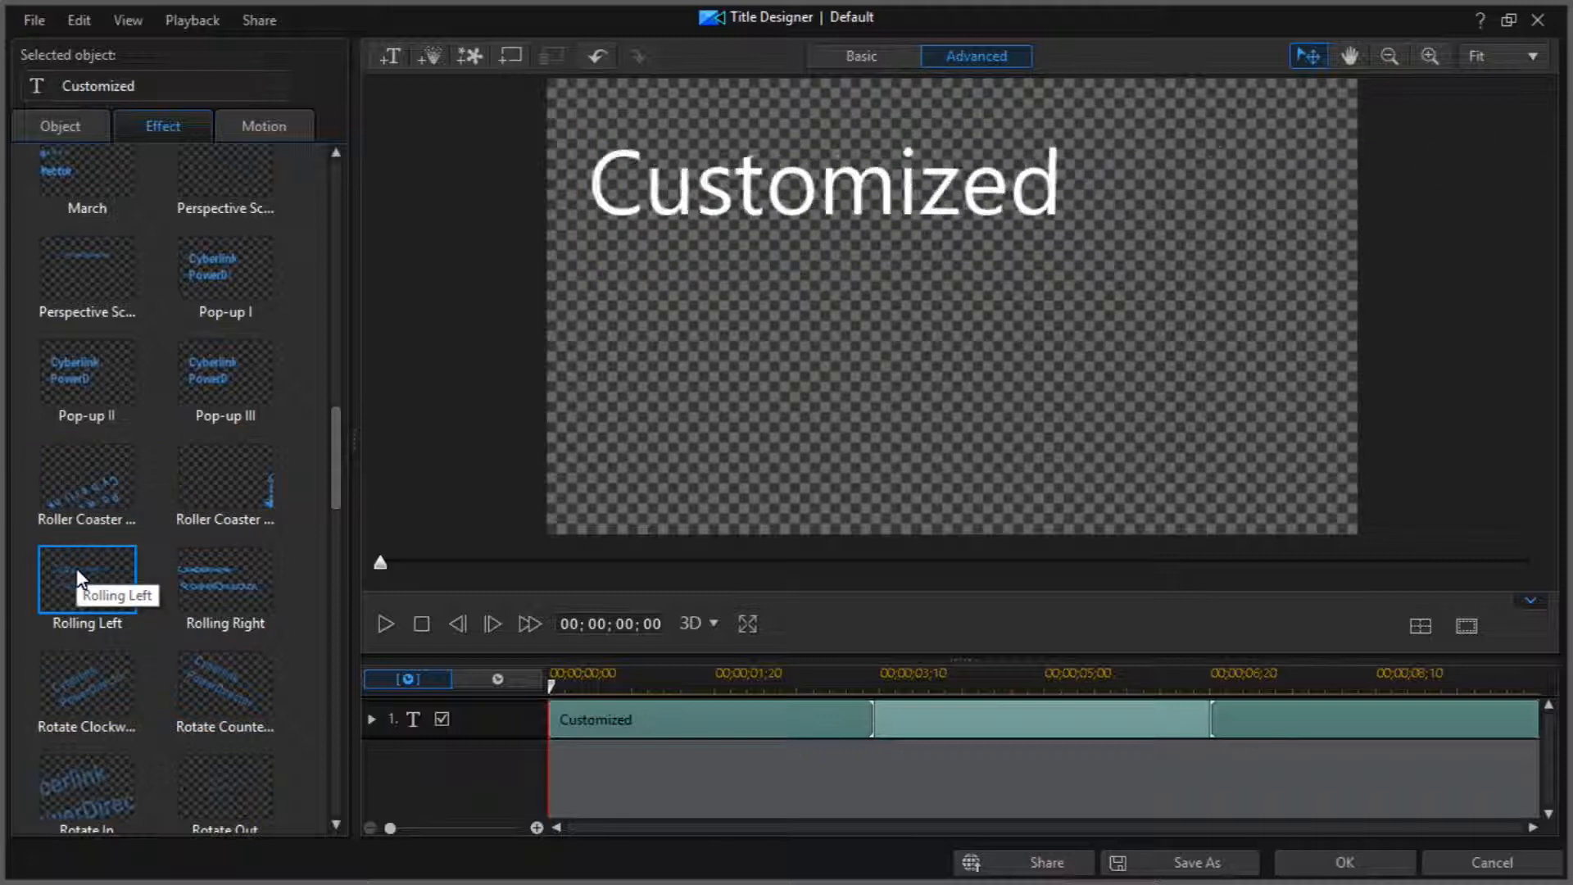
click(116, 393)
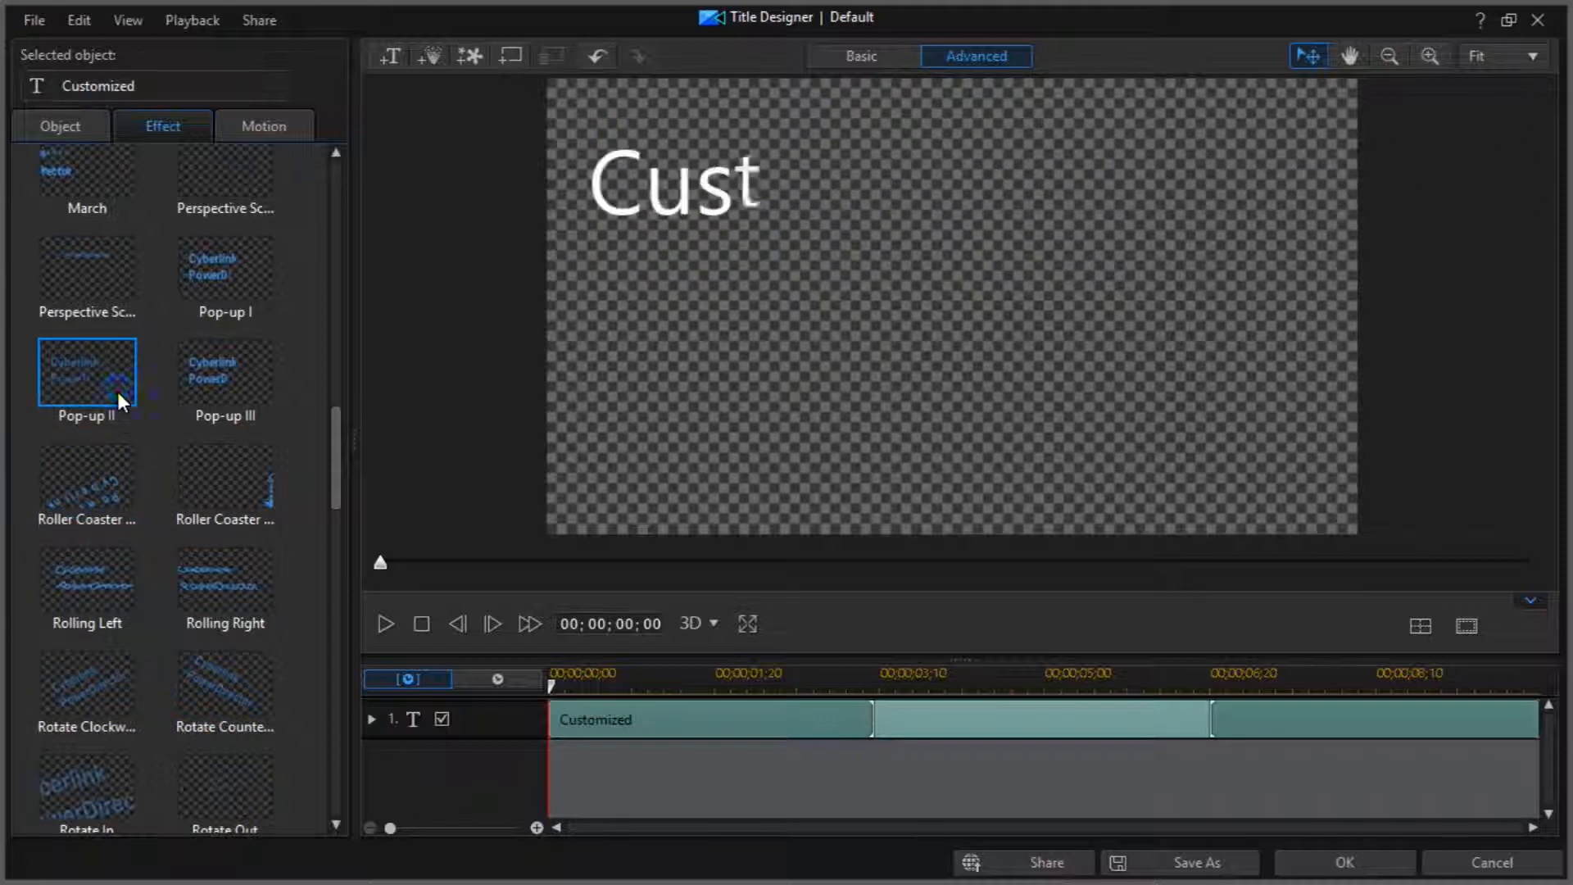
drag(336, 428, 343, 230)
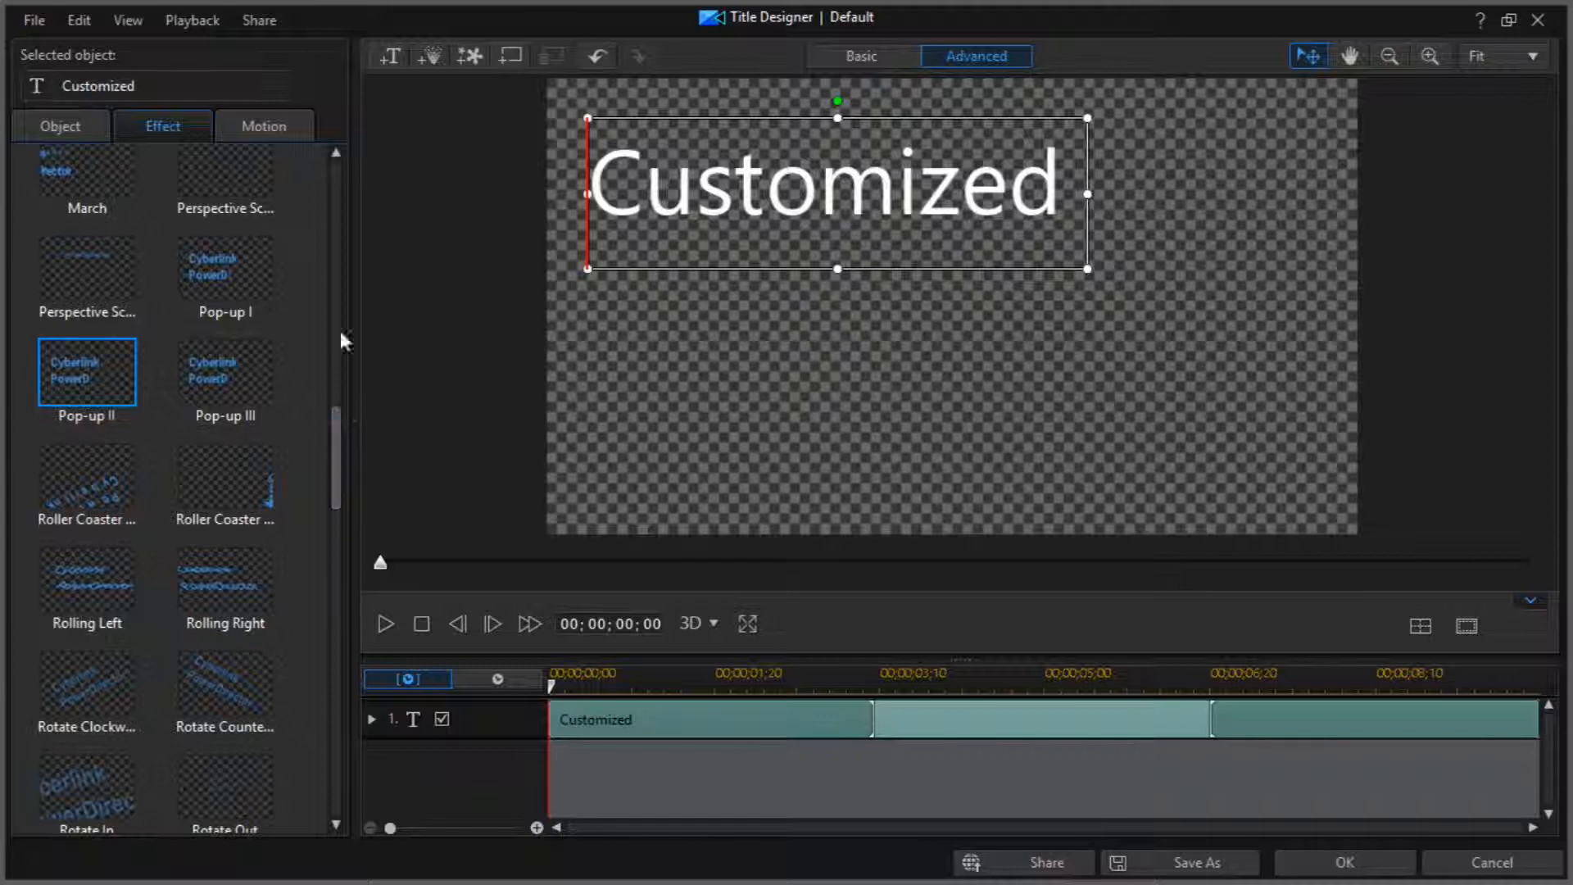
click(332, 204)
click(332, 205)
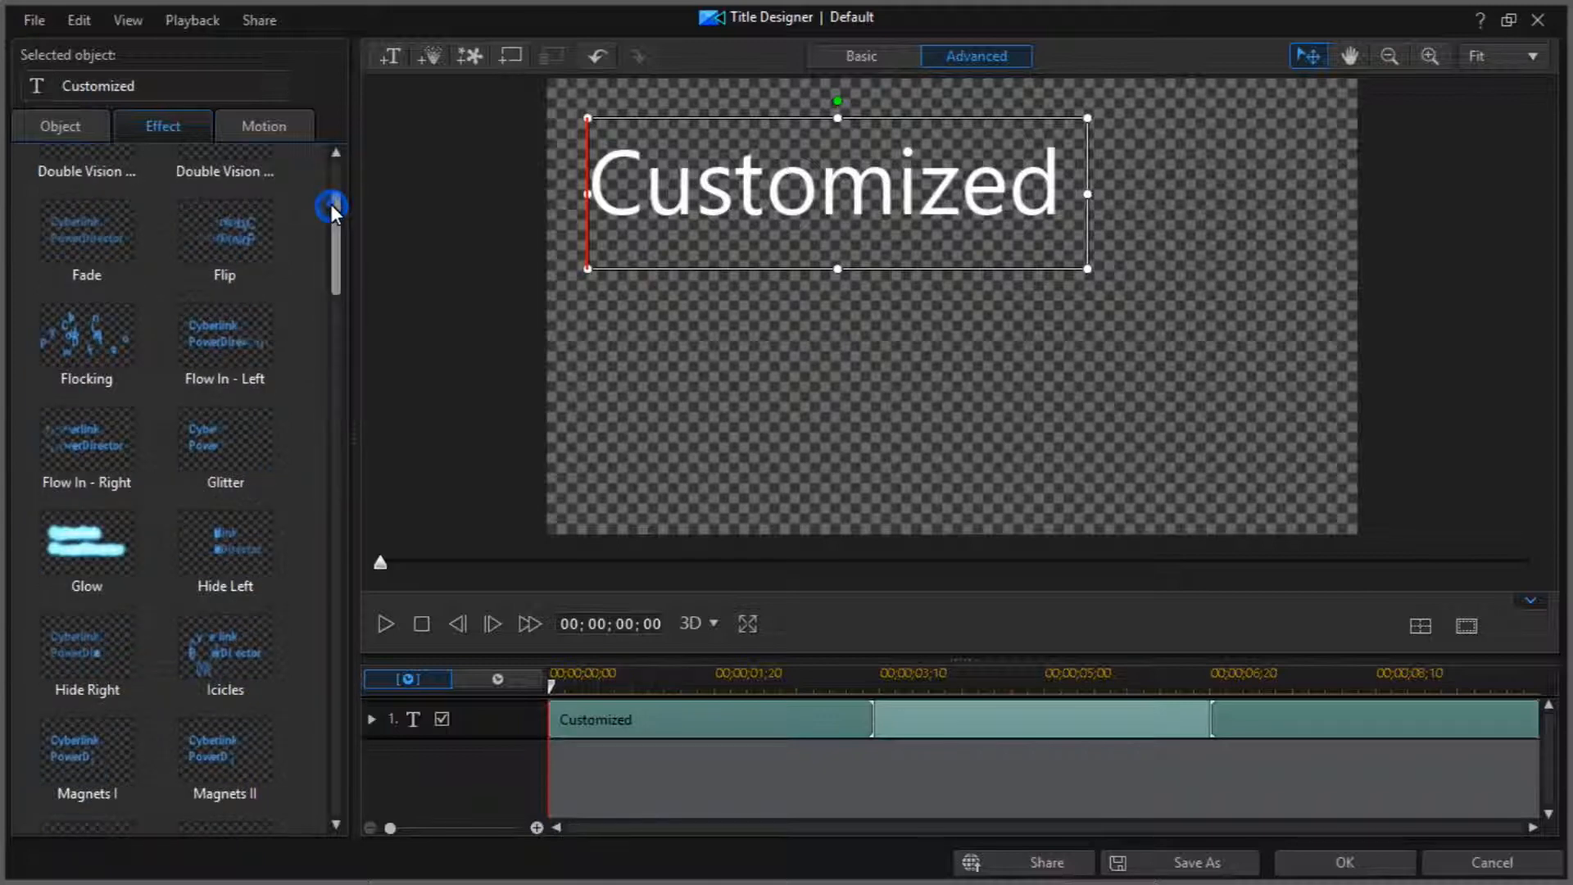
Step: Apply the bold italic pink-to-white gradient character preset with a dark purple border to the "Customized" title
click(59, 132)
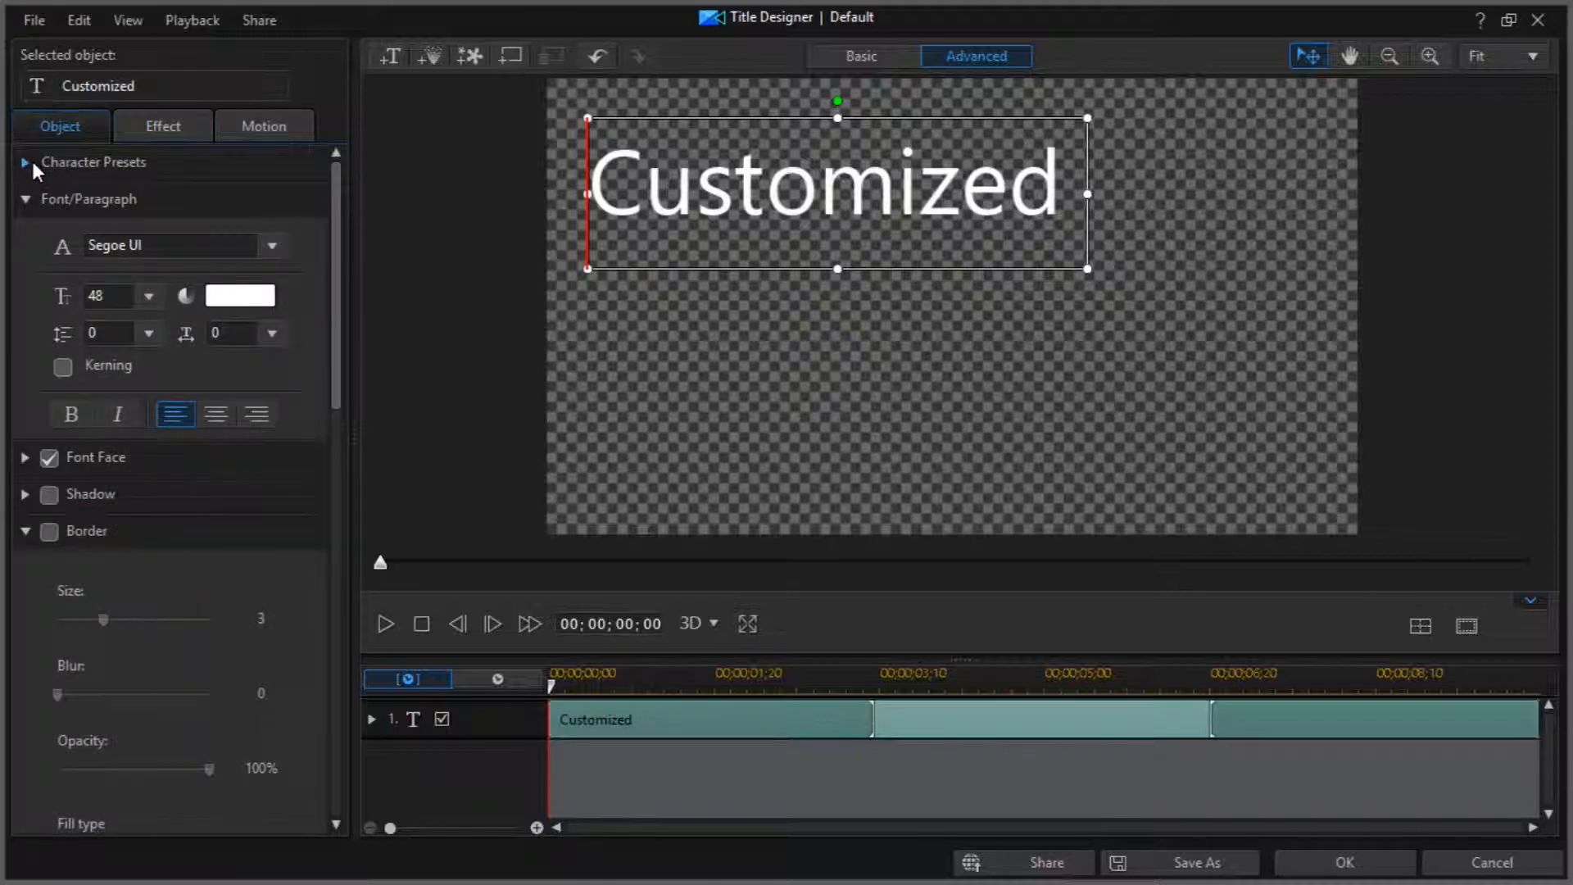
click(32, 161)
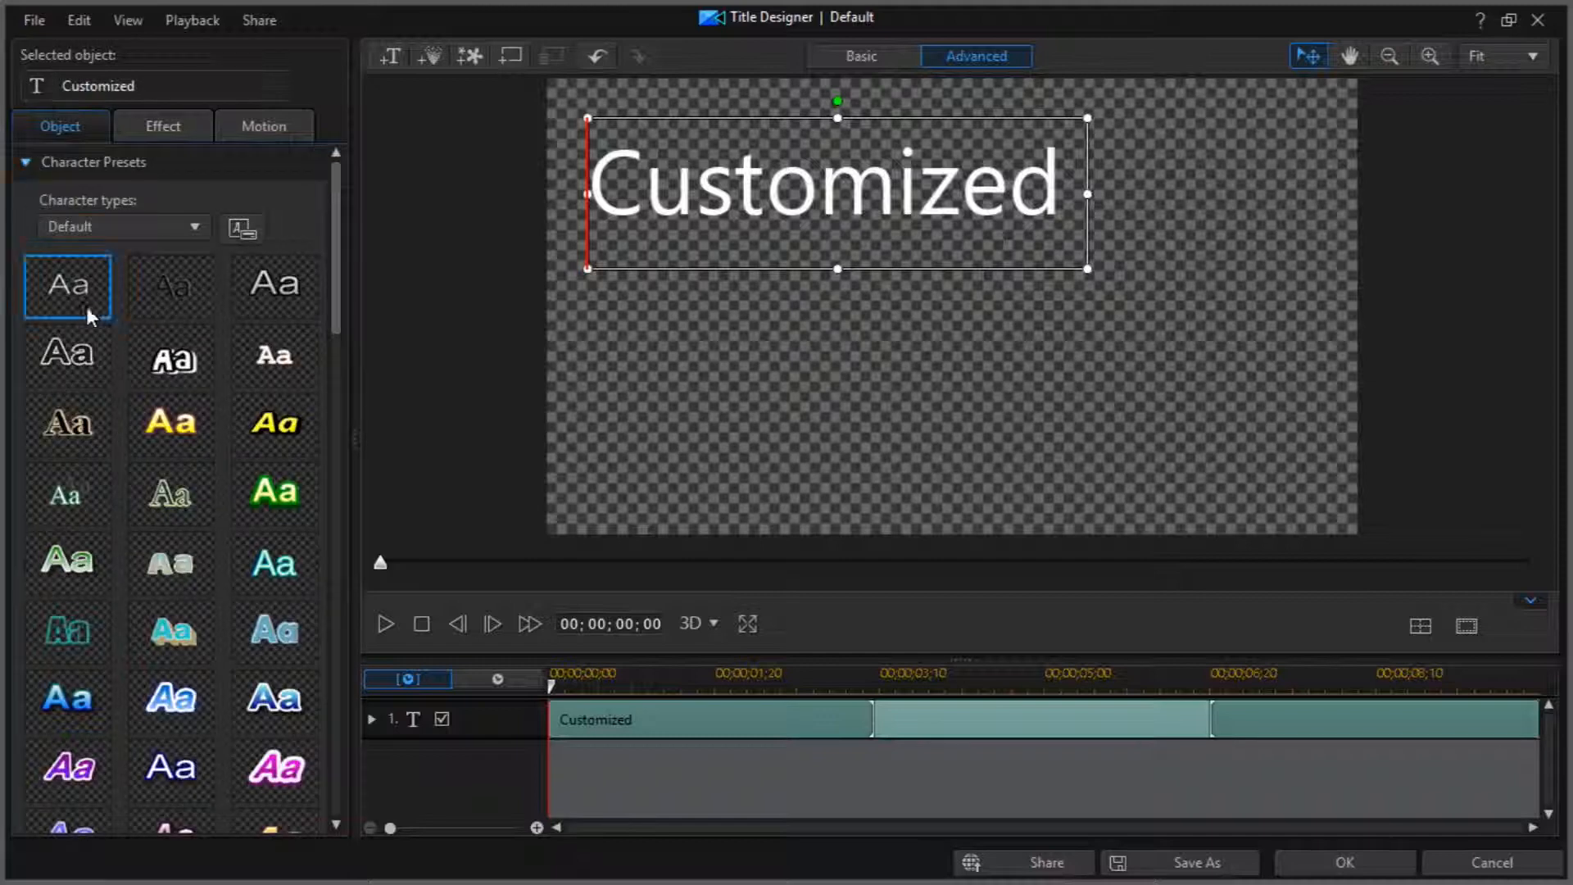
click(257, 314)
click(244, 354)
click(165, 523)
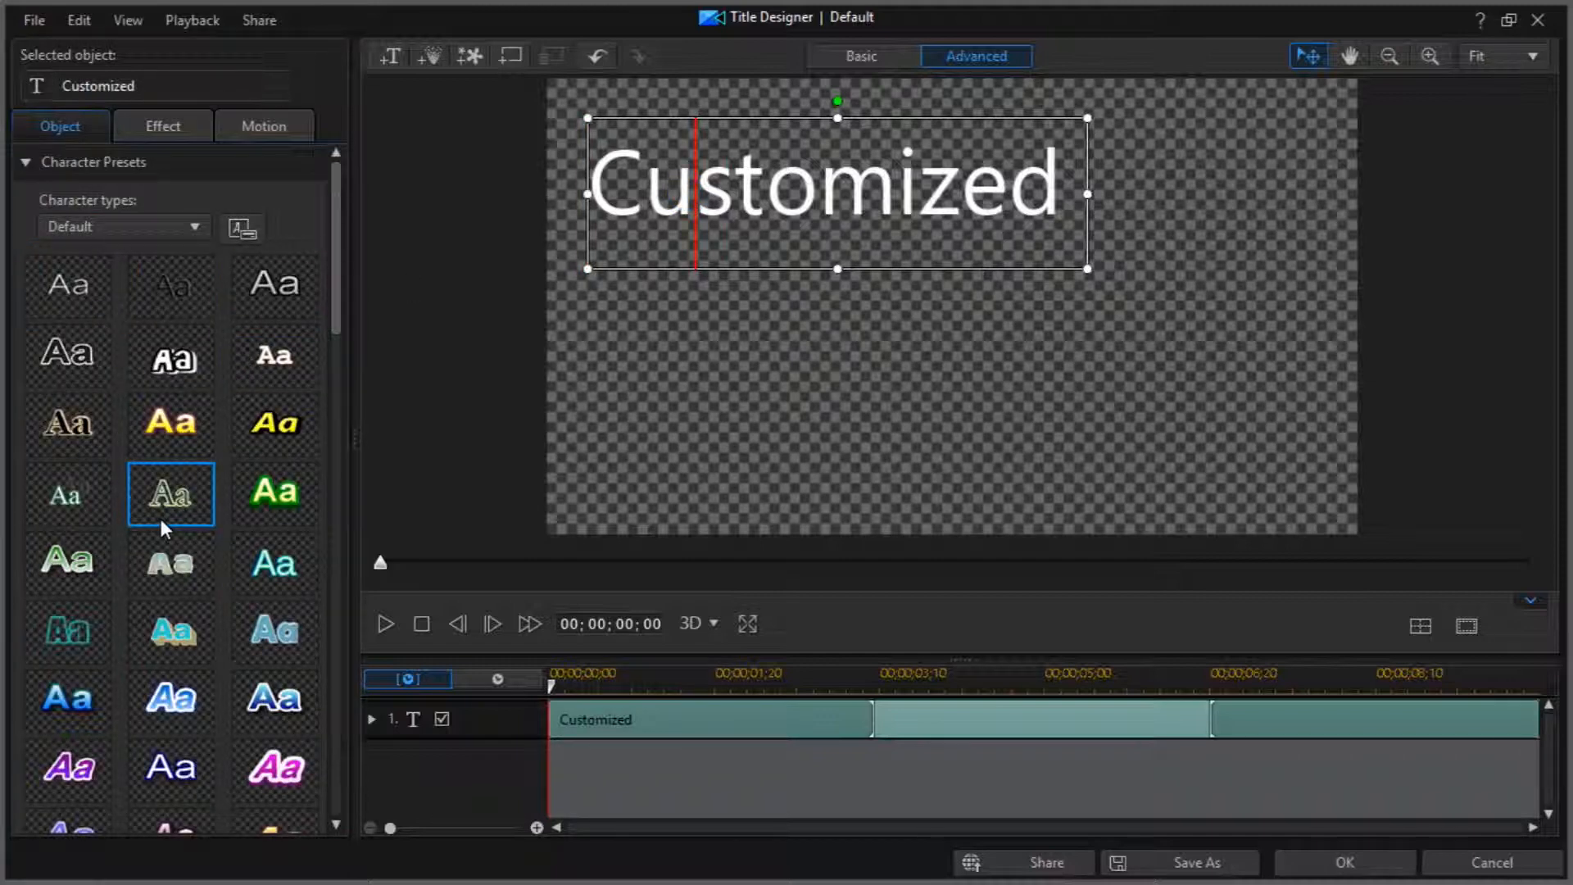
click(101, 635)
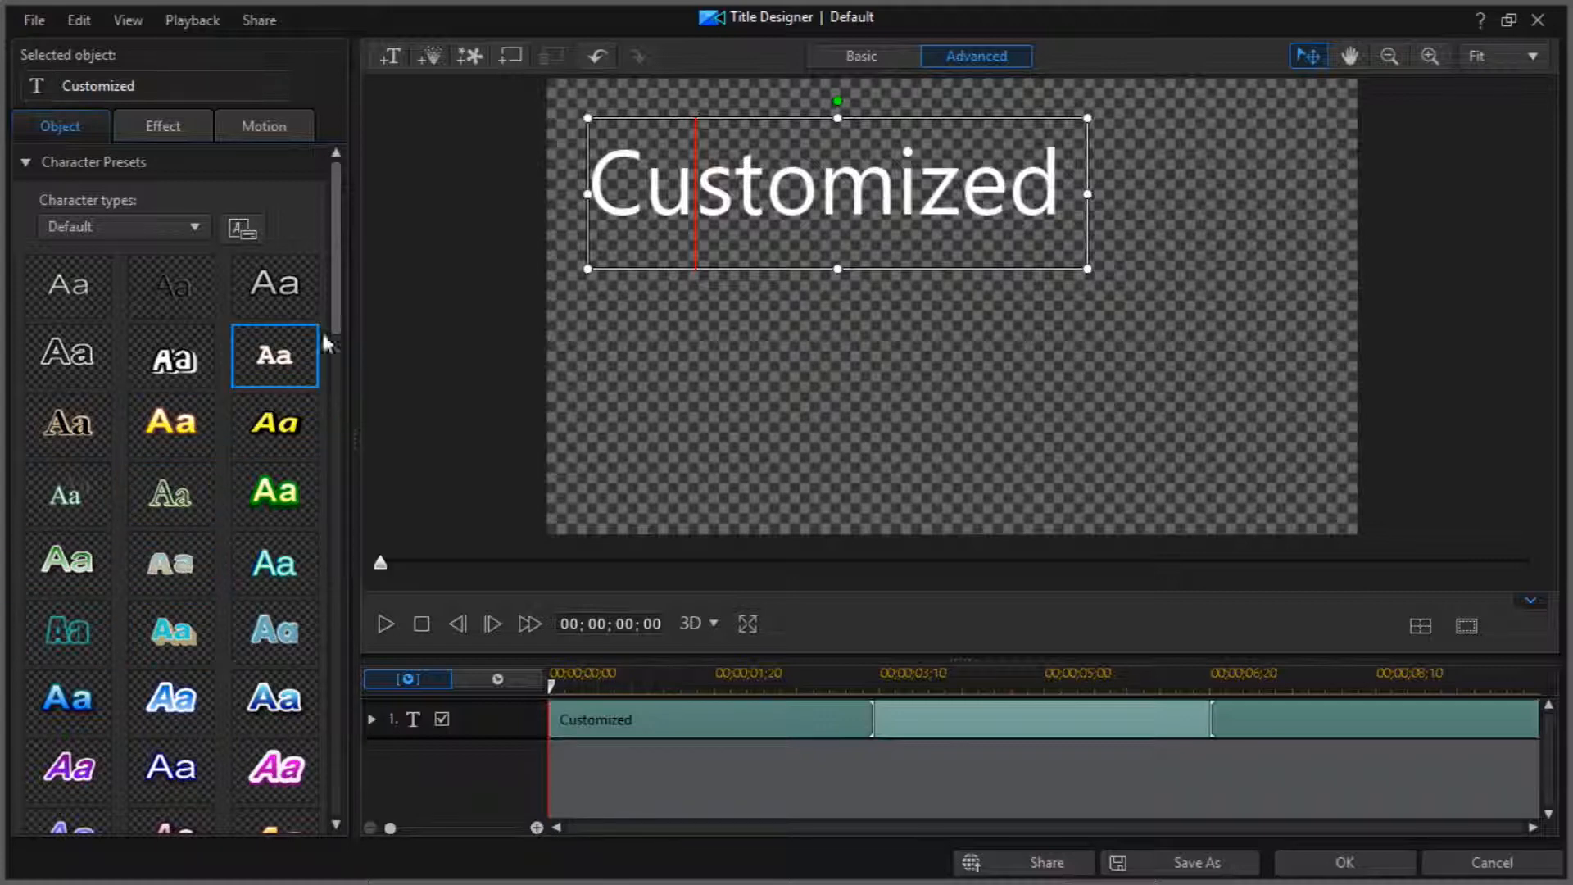
mouse_move(336, 308)
mouse_down()
mouse_move(336, 388)
mouse_move(341, 330)
mouse_up()
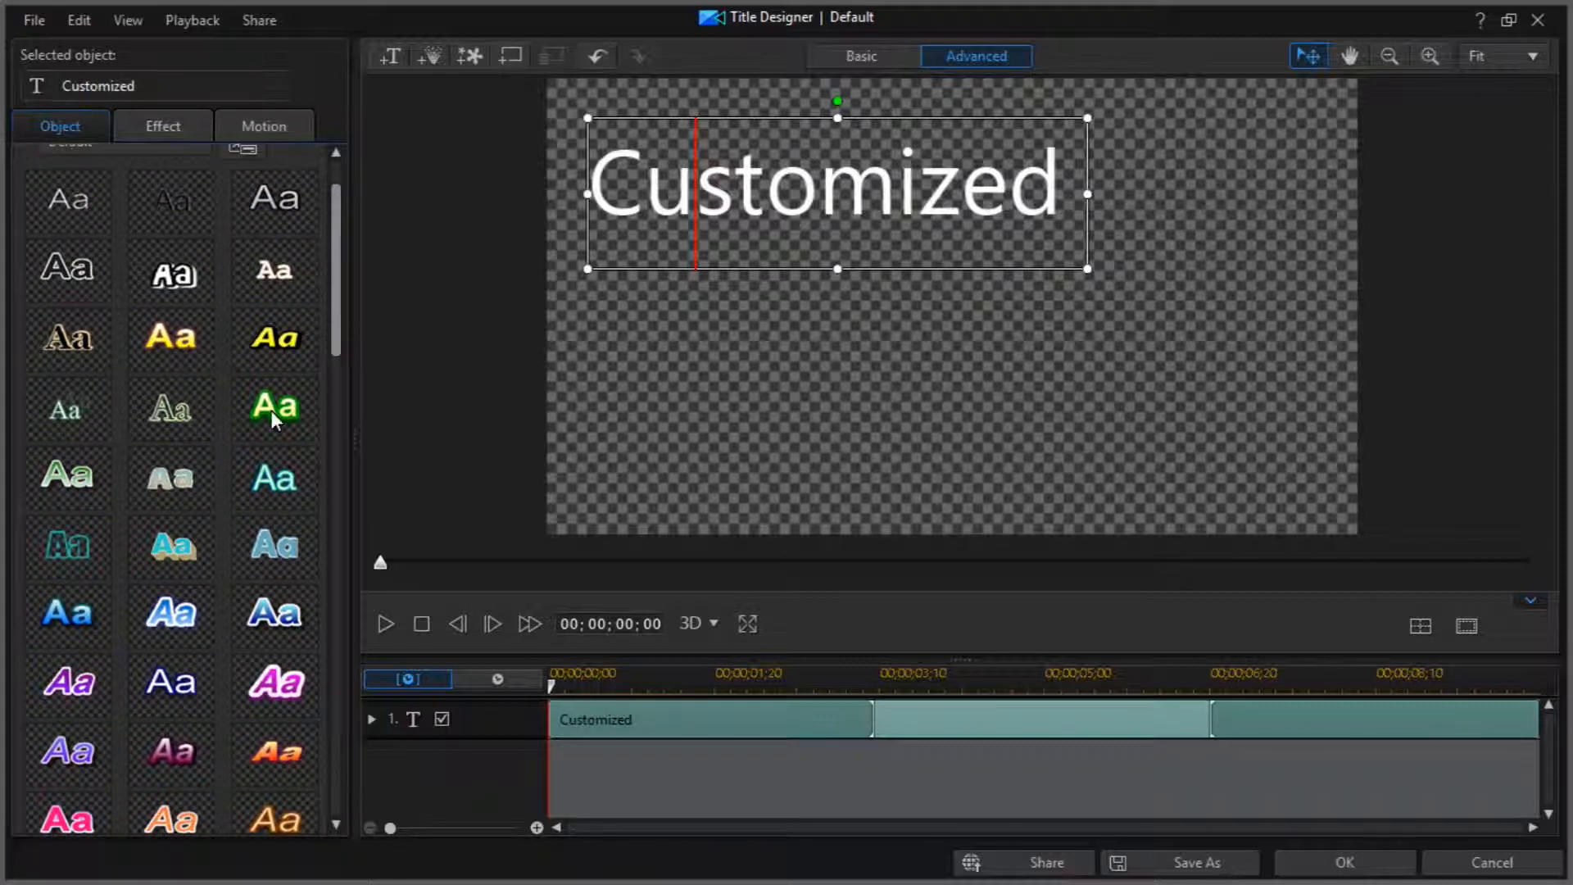
click(166, 736)
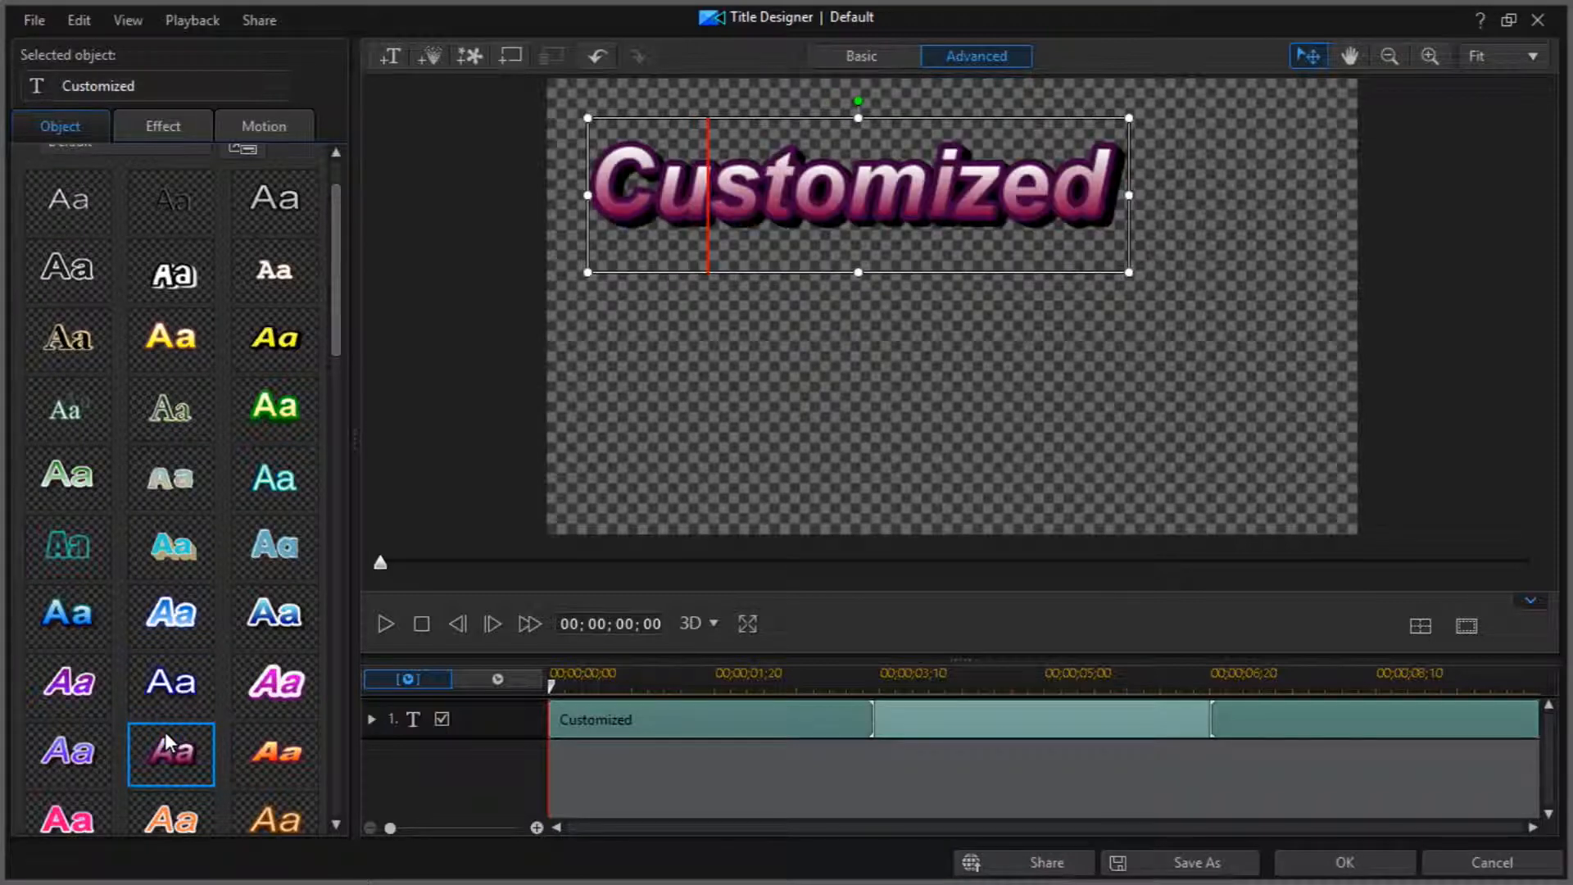
click(625, 179)
scroll(334, 278, up, 2)
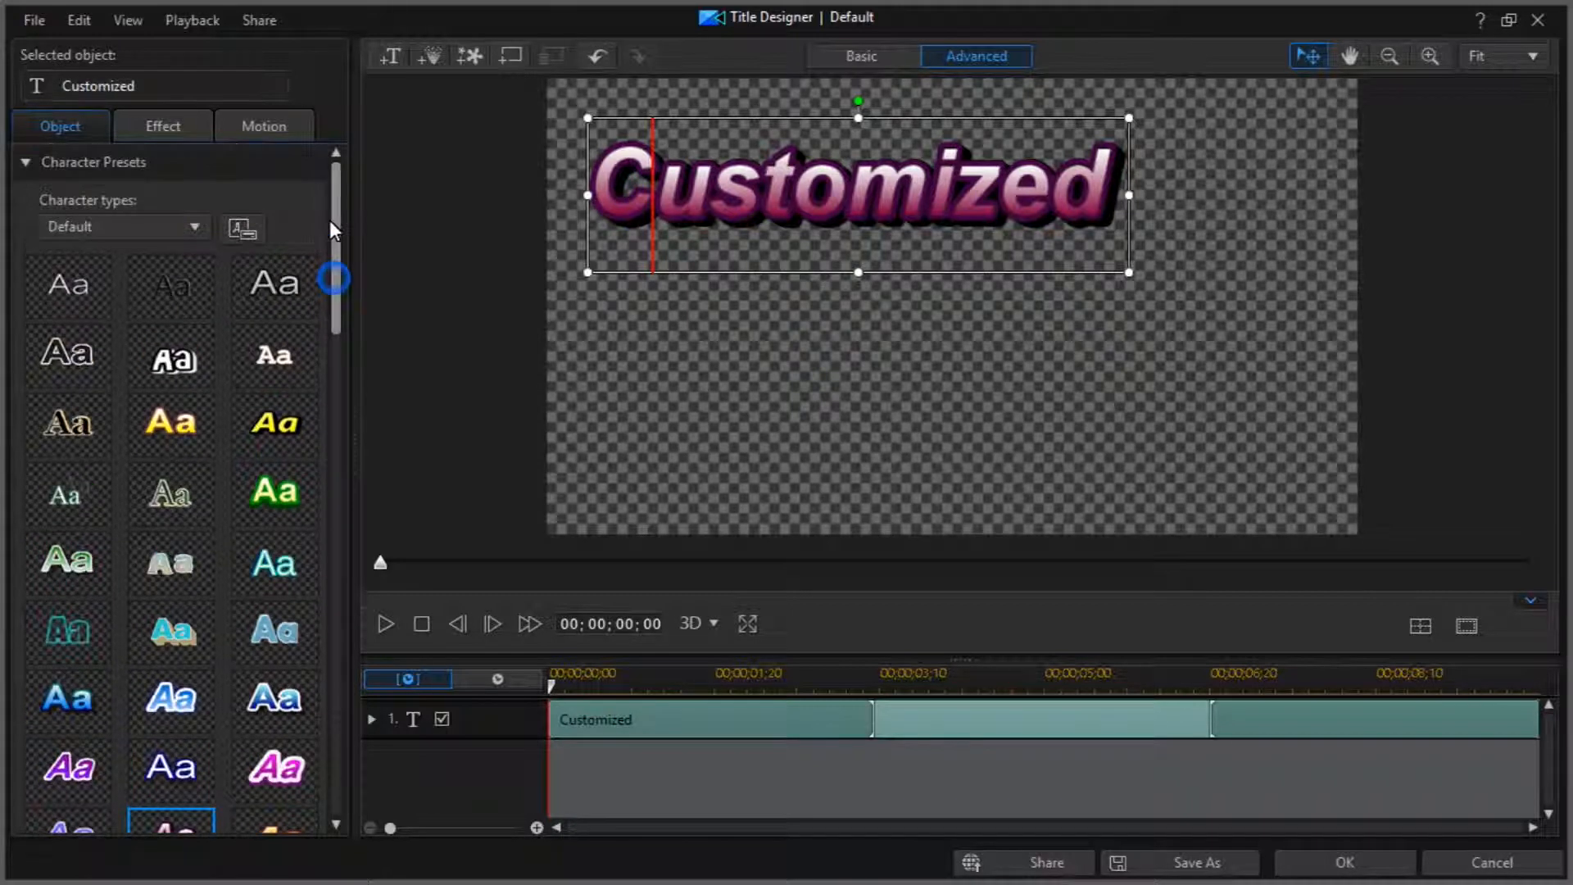
Step: Try black as the font color of the "Customized" title and undo the change
click(26, 163)
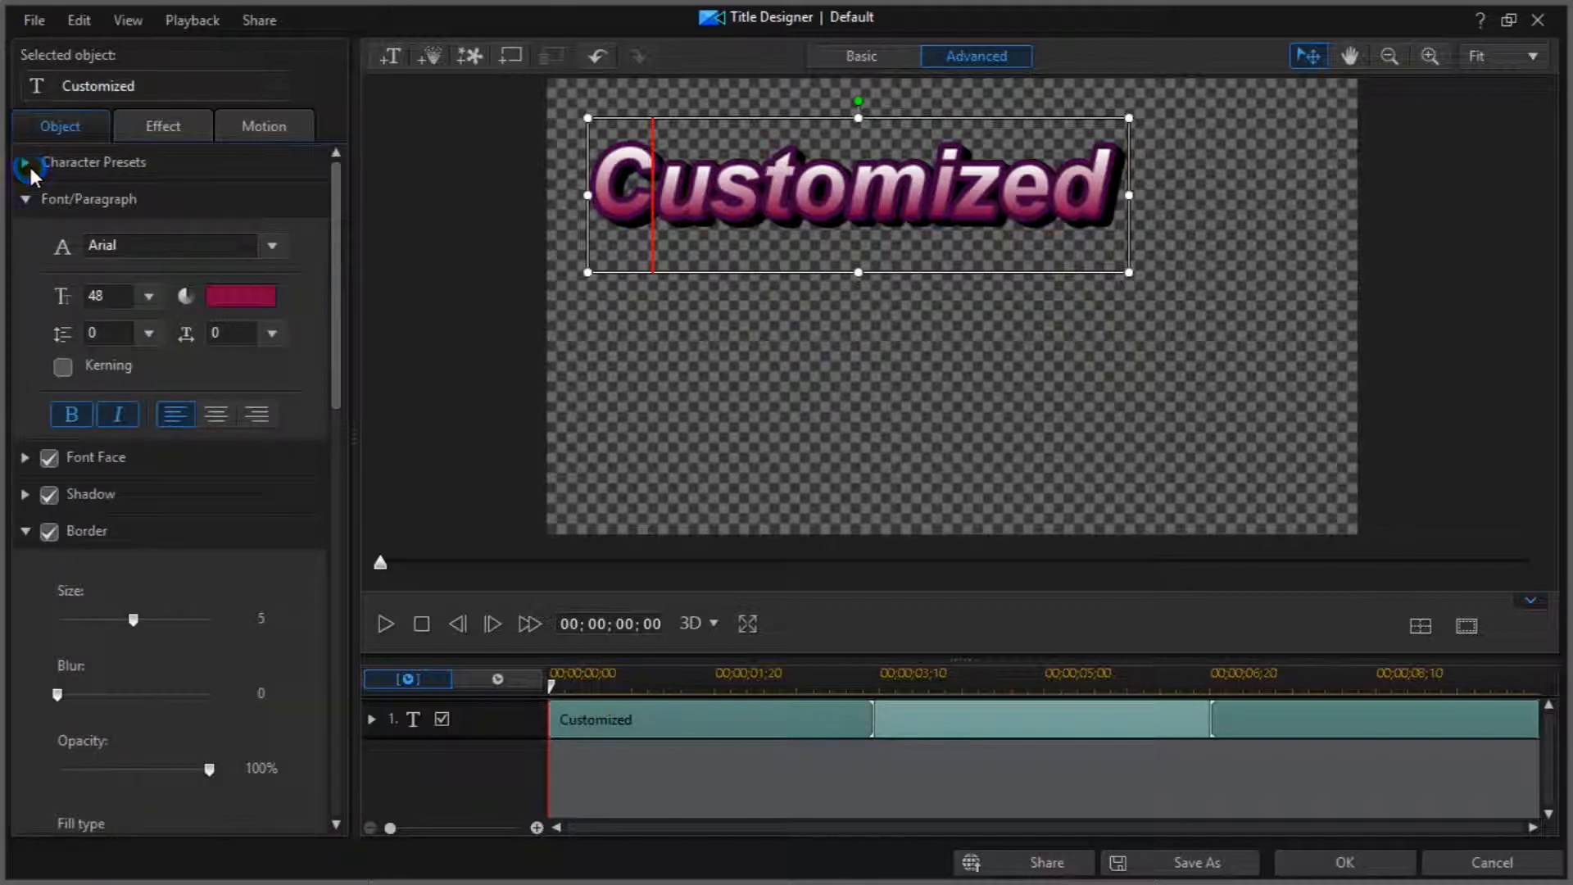
click(238, 296)
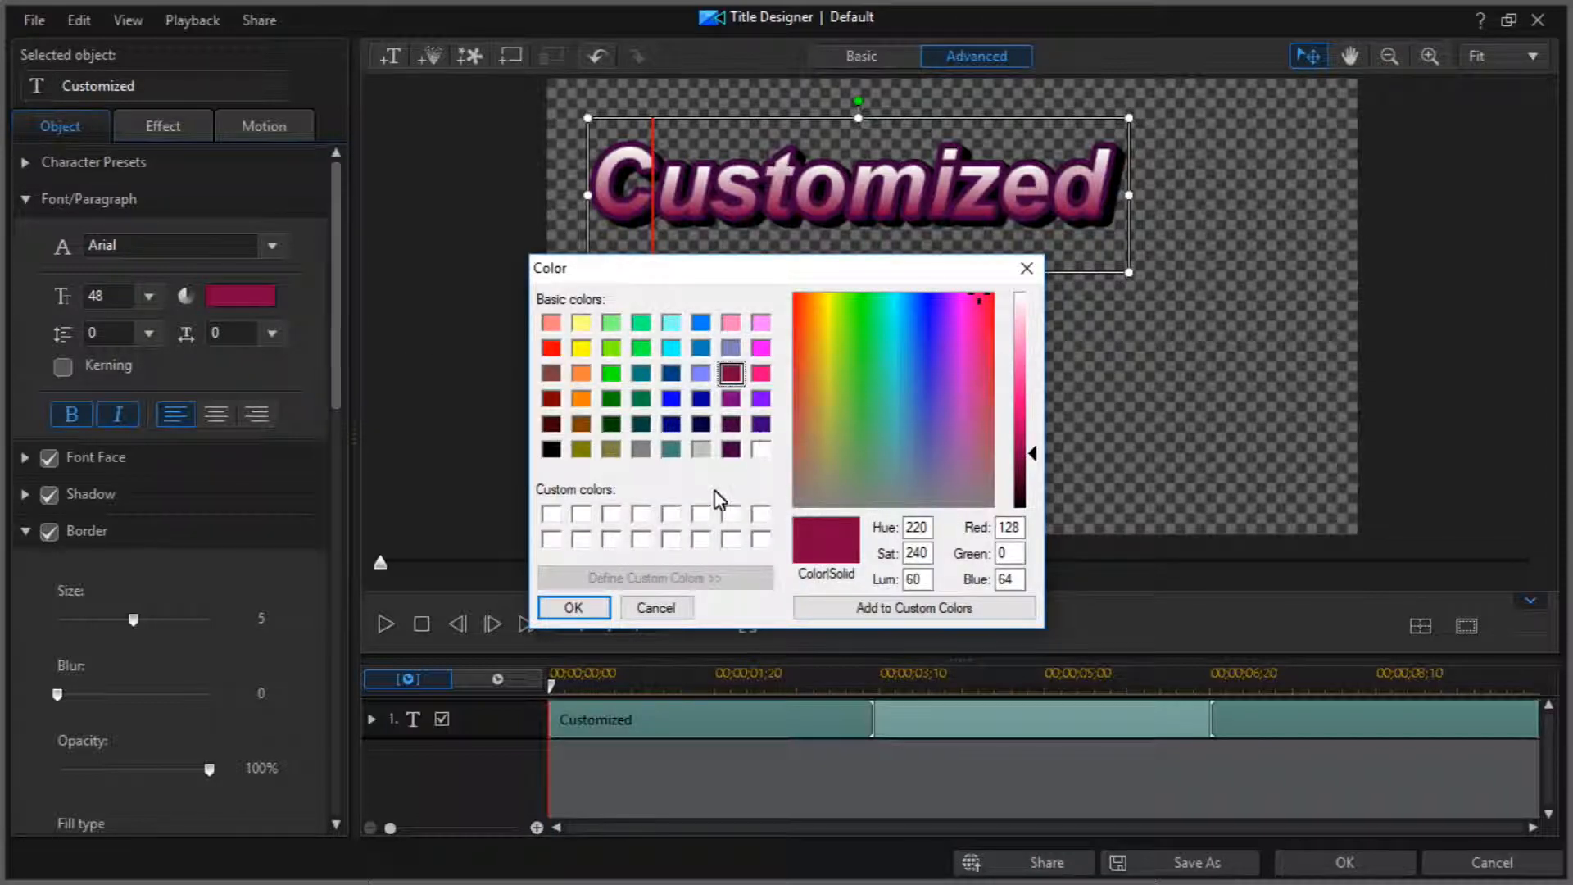
click(551, 449)
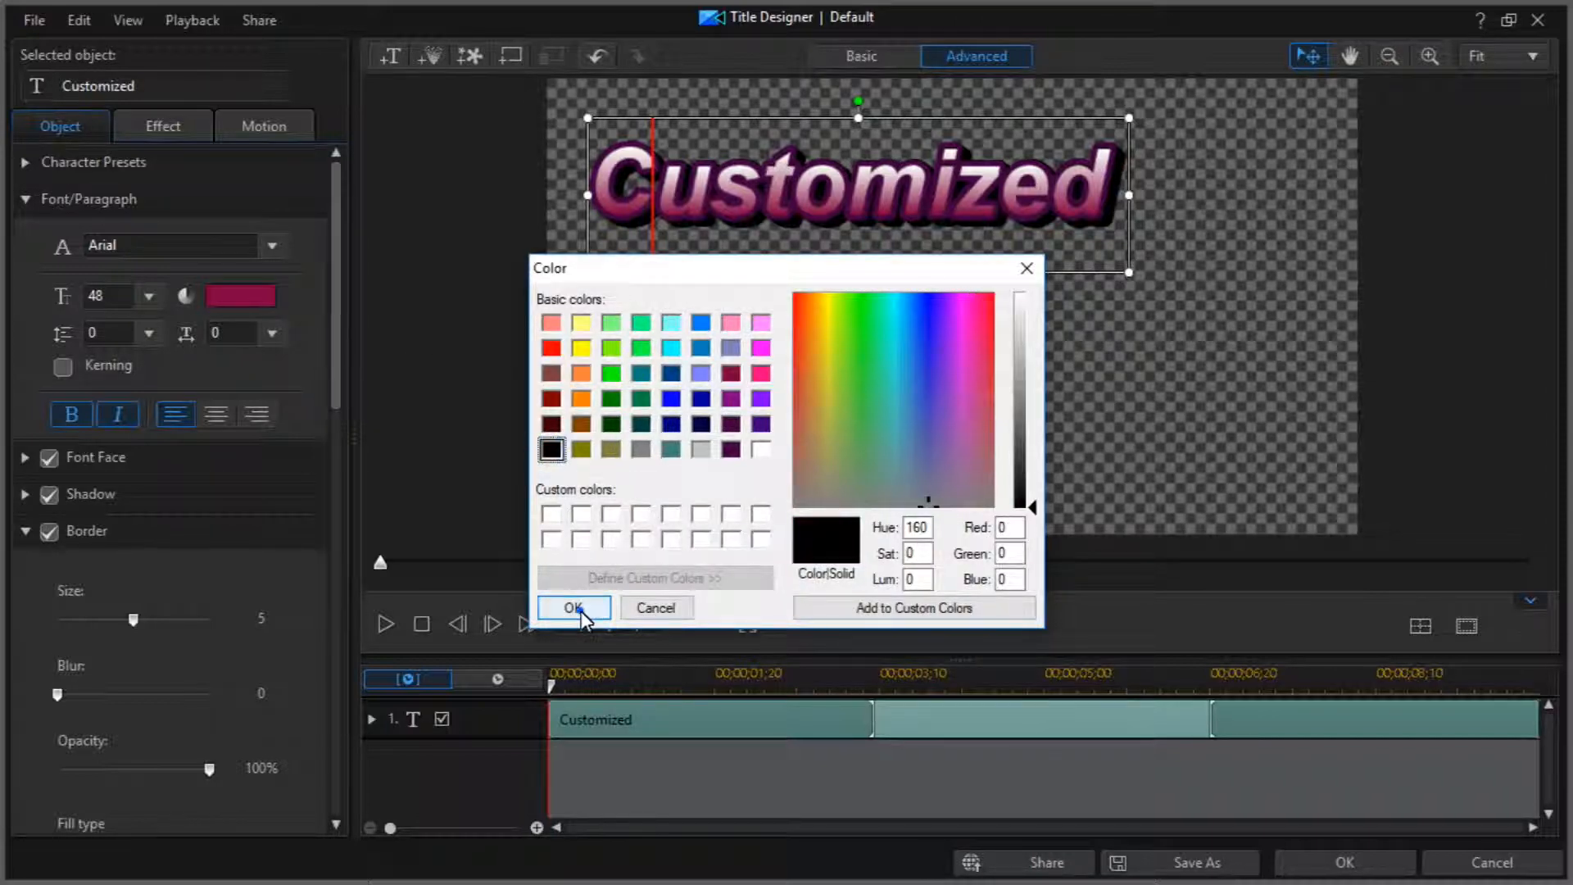
click(574, 607)
click(698, 430)
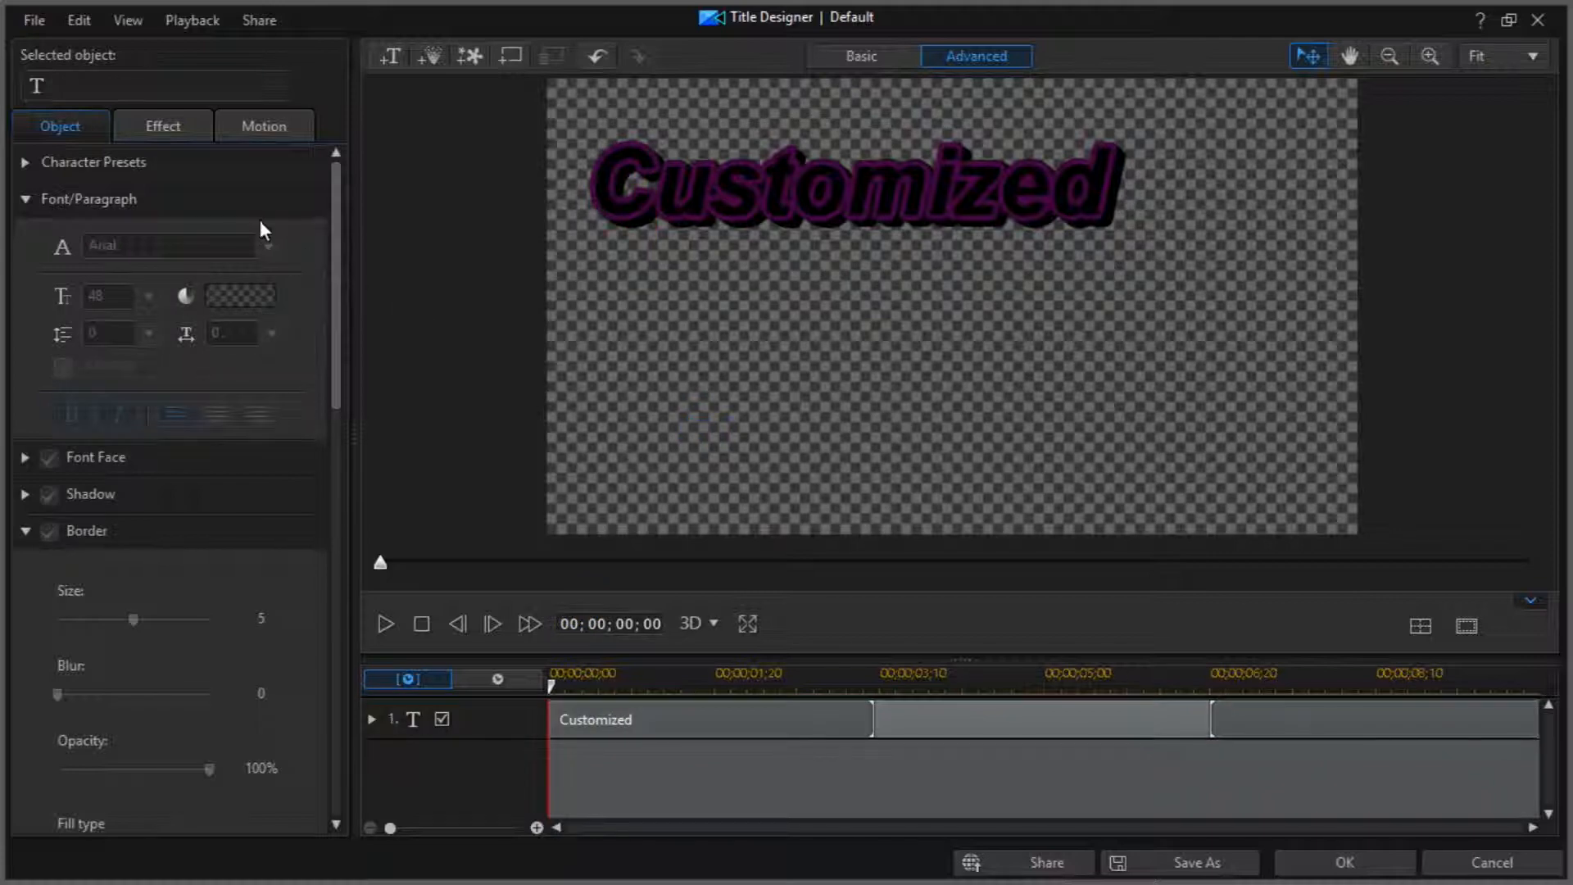
key(ctrl+z)
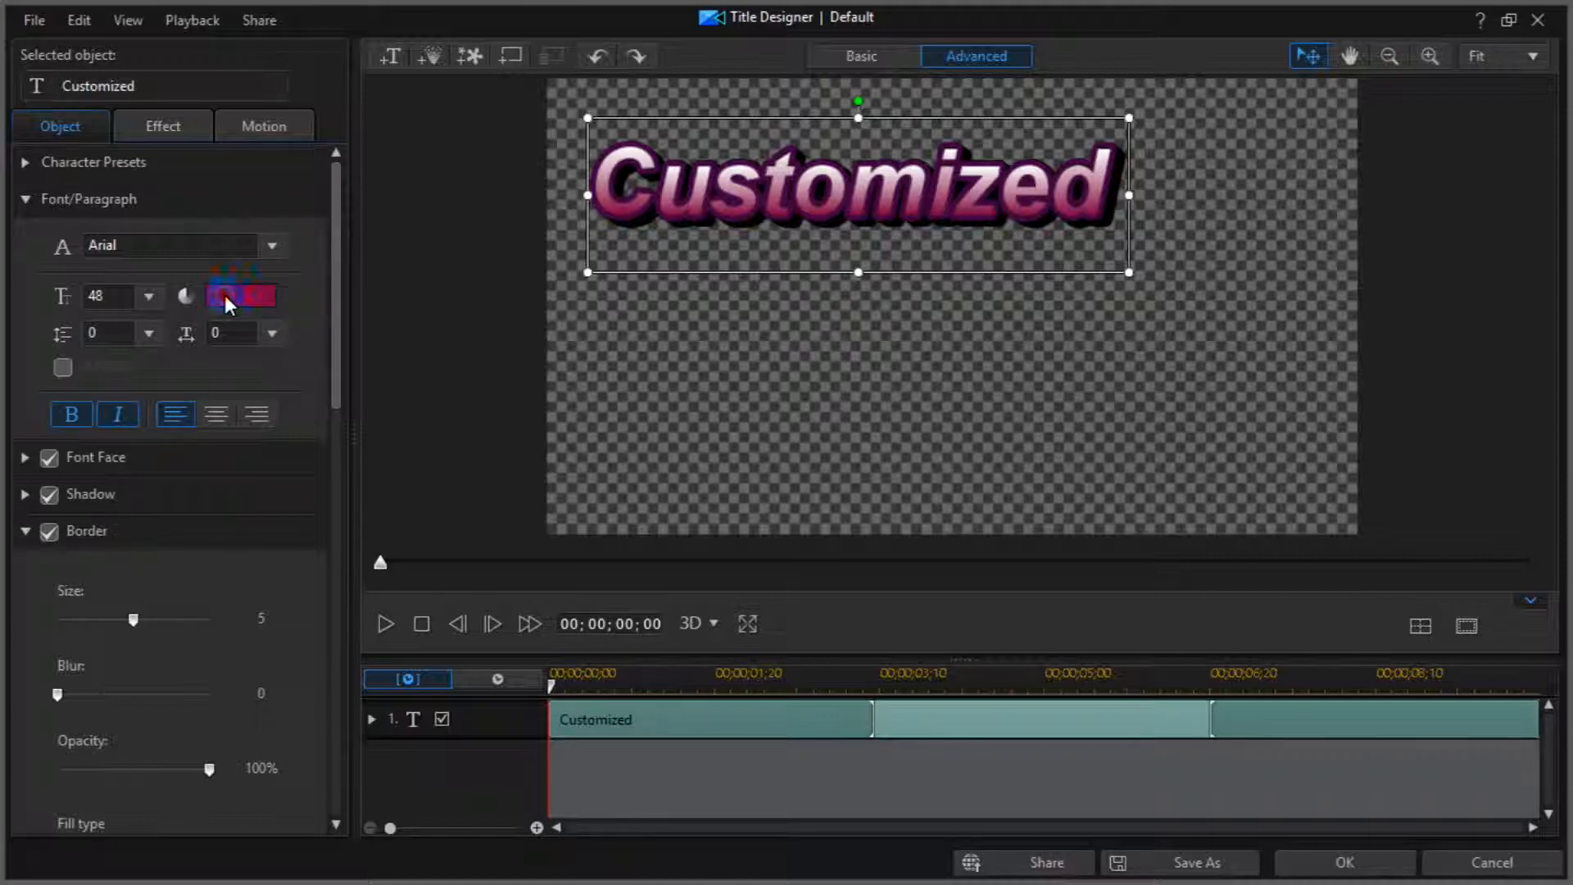
Step: Set the font face's 2 Color Gradient to begin with dark blue (0, 0, 128) and end with light blue (128, 128, 192)
click(26, 200)
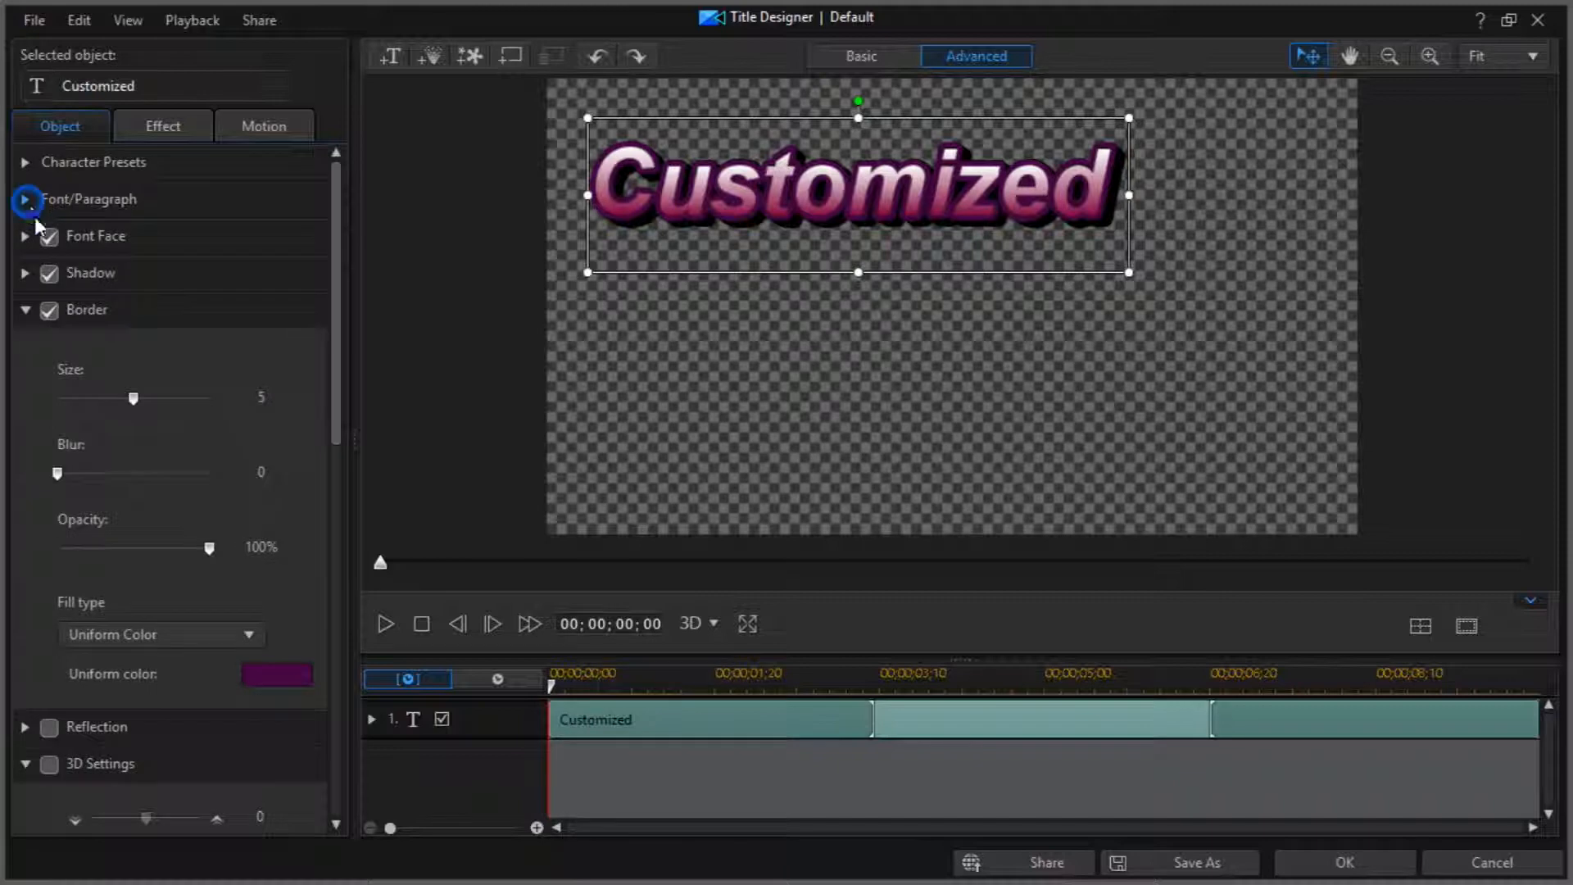
click(26, 238)
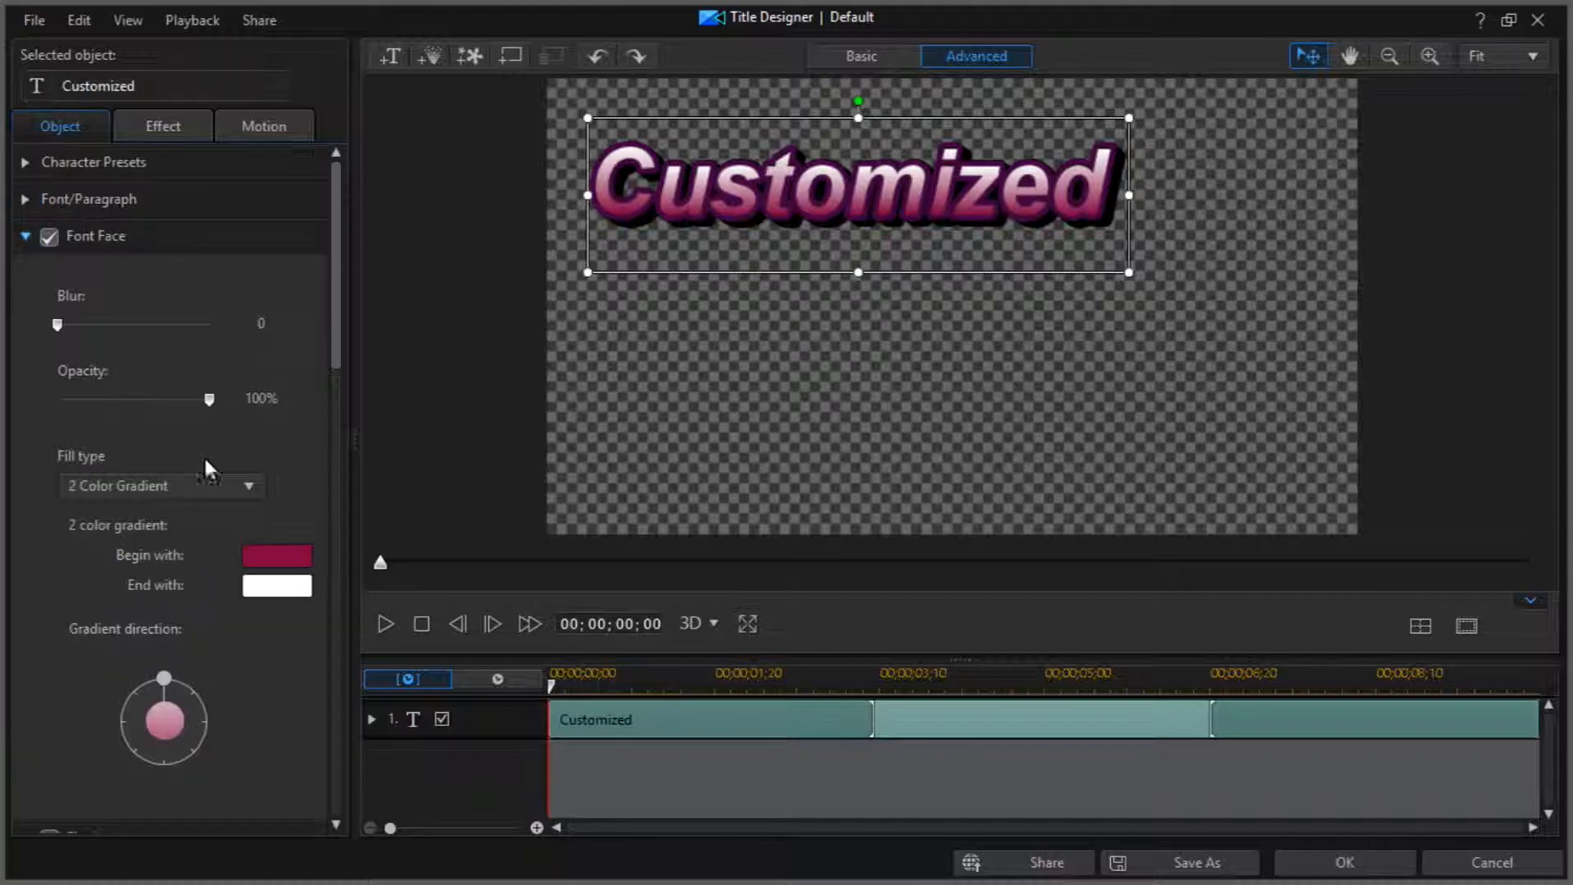
click(271, 555)
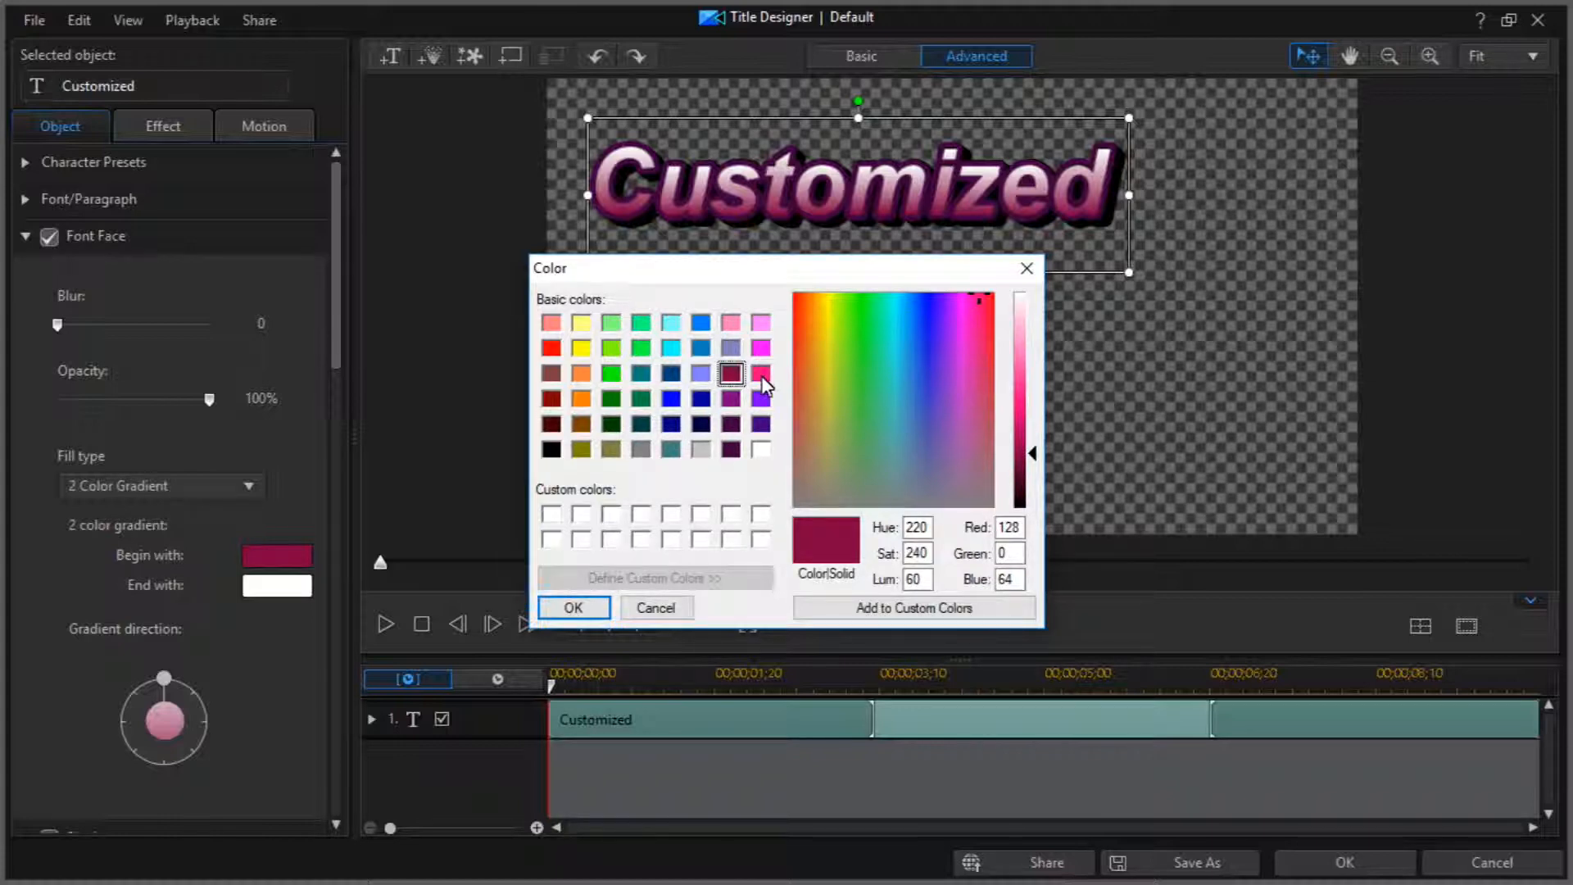
click(761, 424)
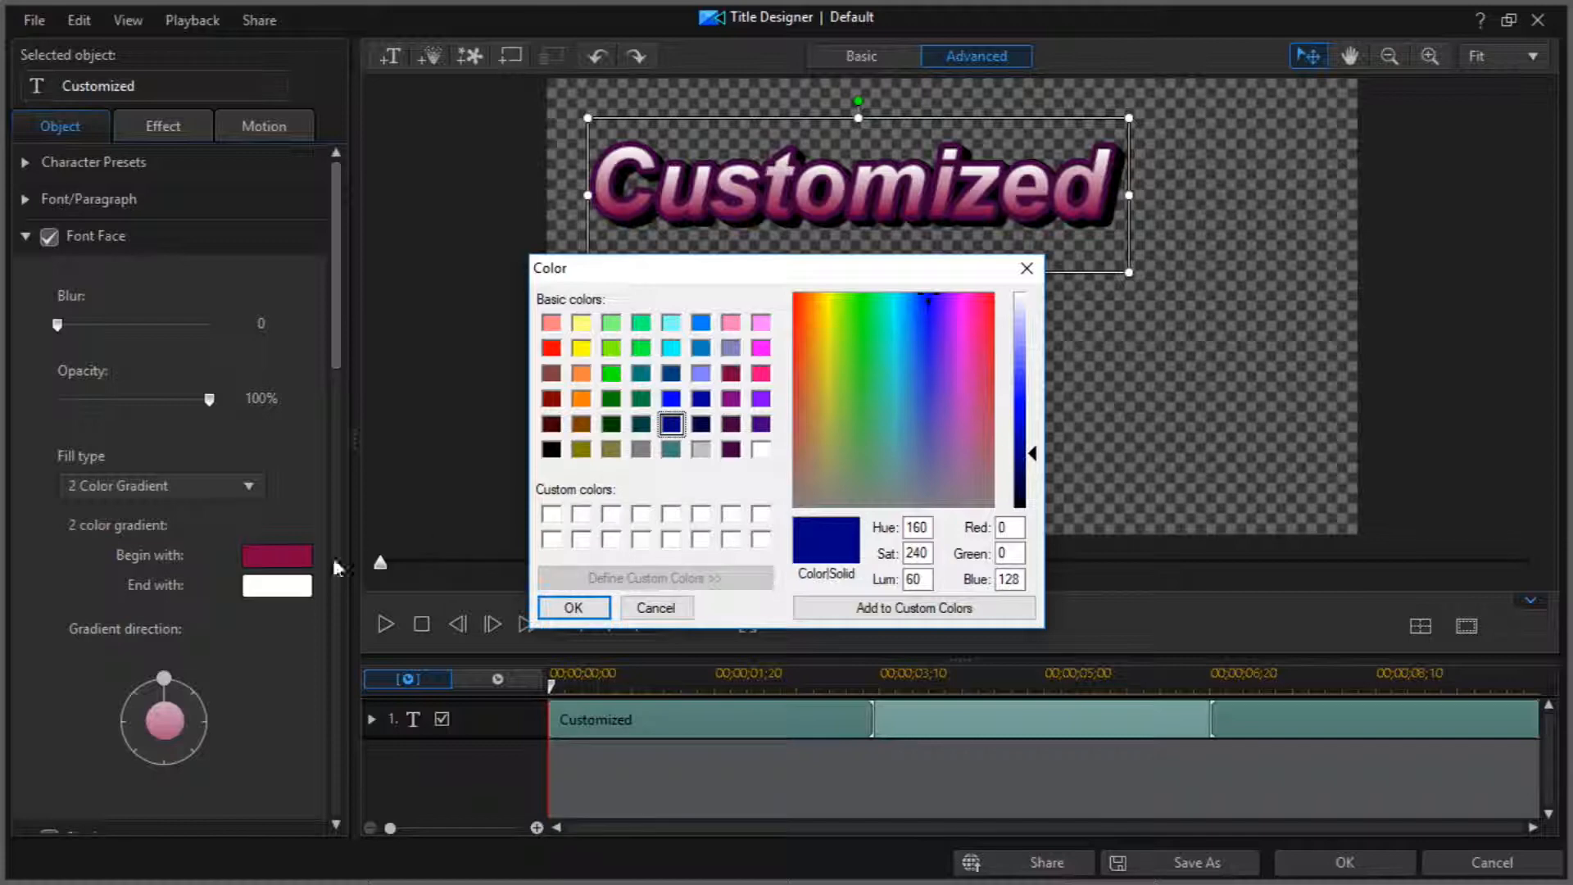
click(286, 585)
click(583, 607)
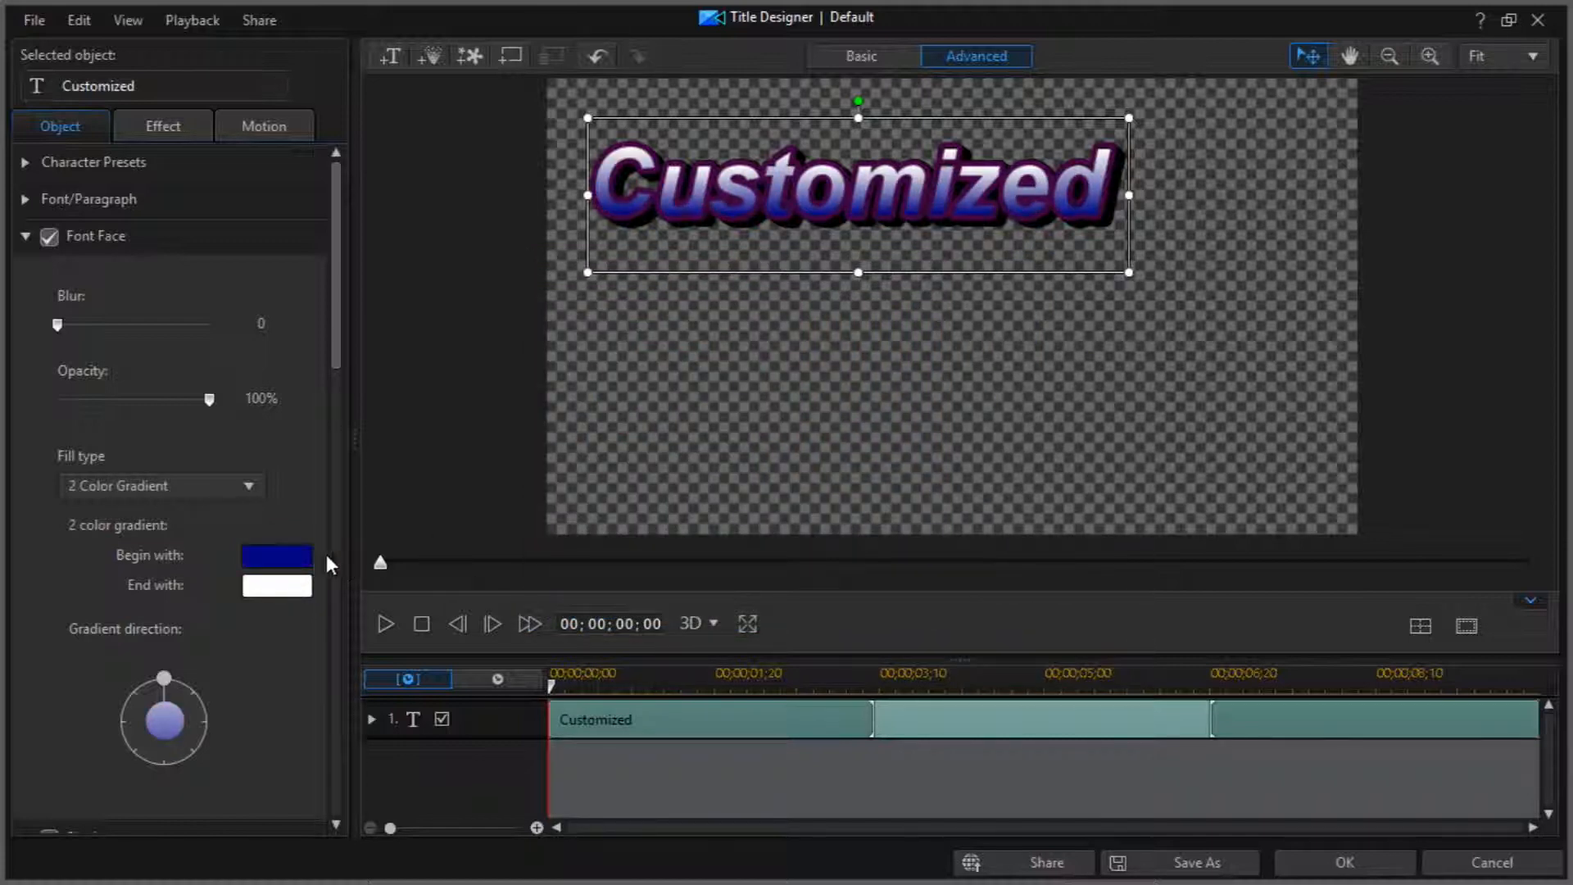
click(286, 586)
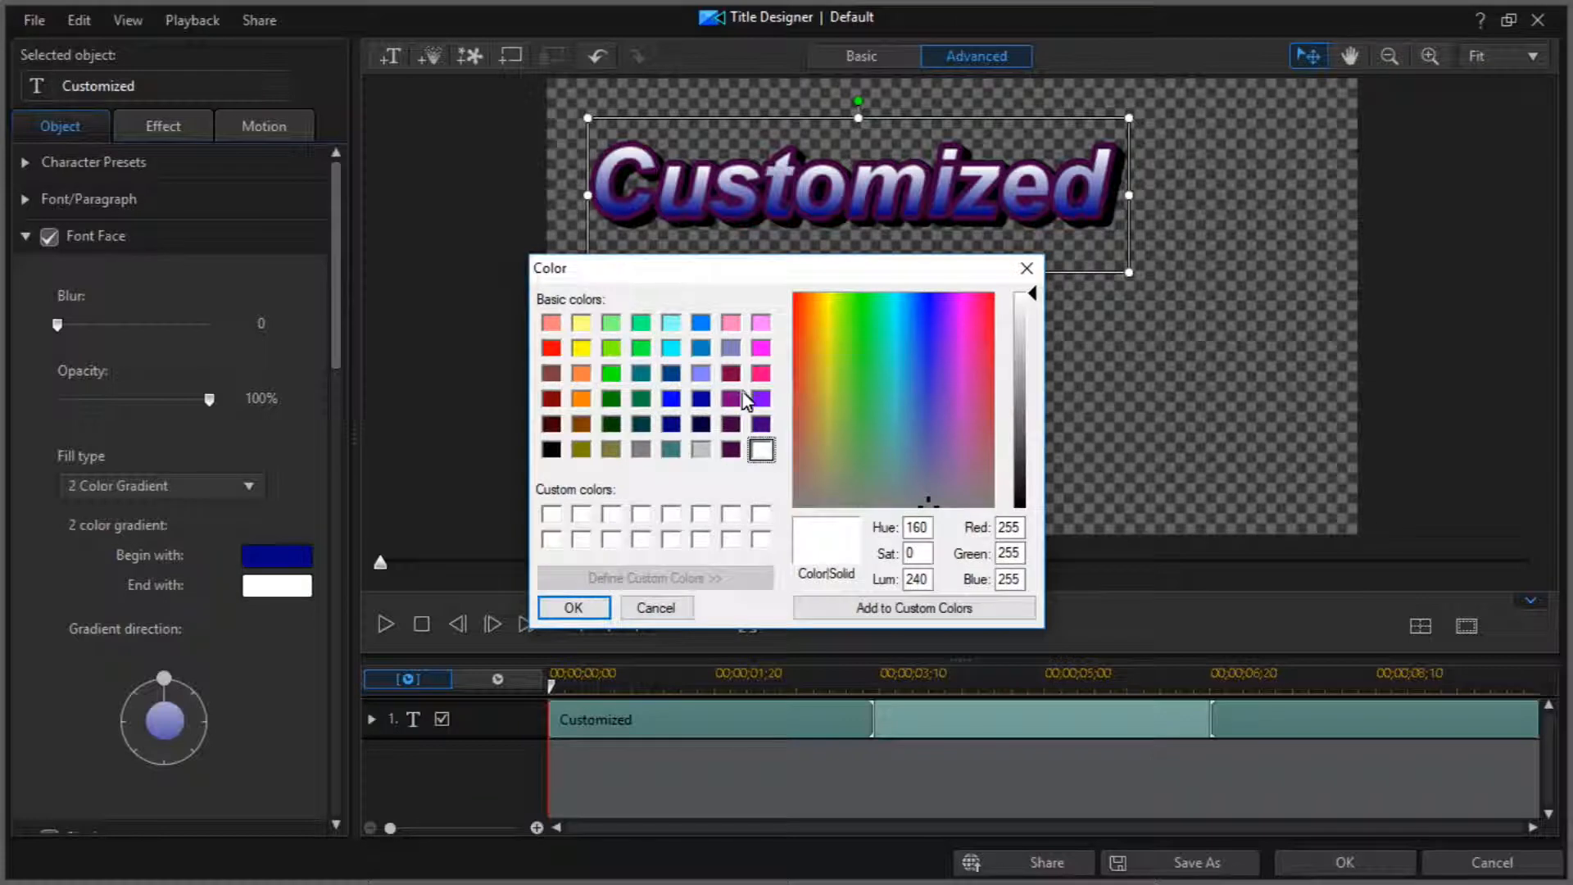
click(731, 351)
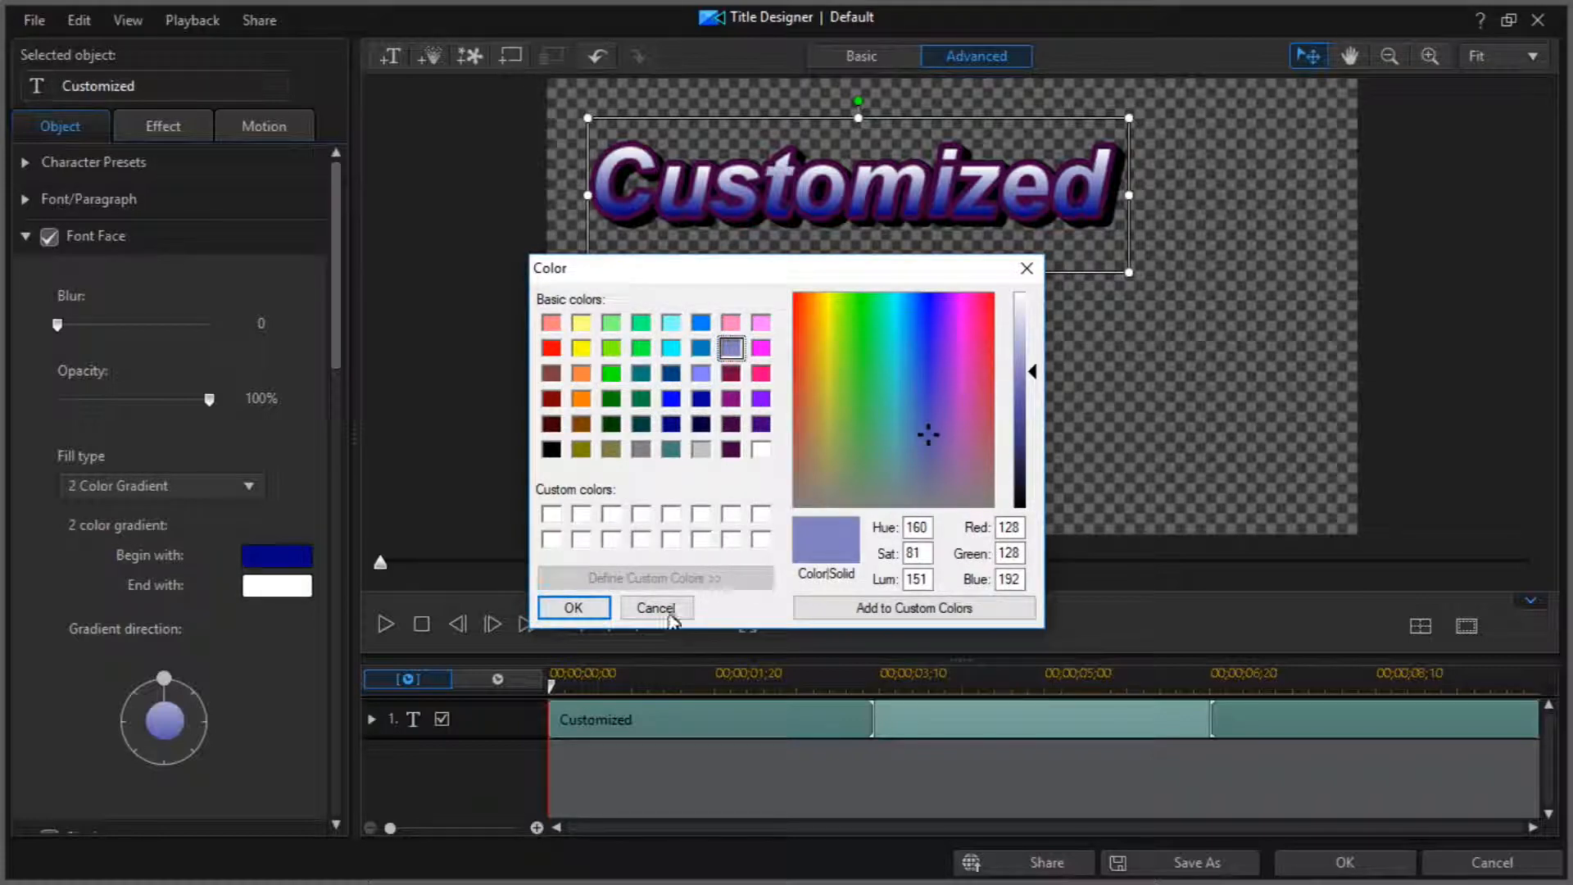
click(576, 607)
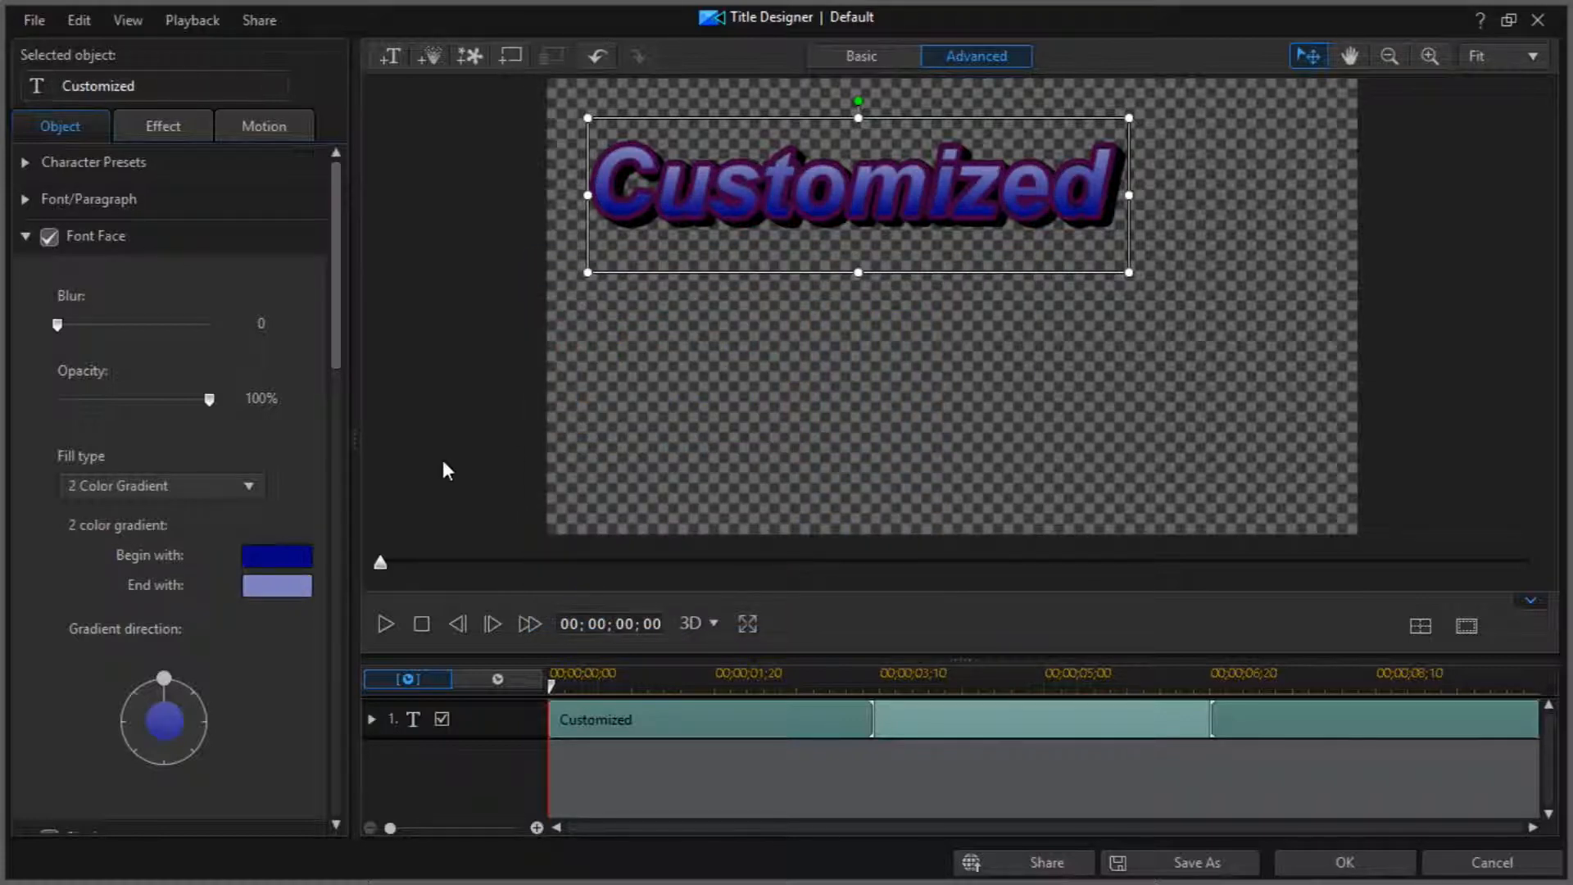
Step: Turn the title's font face off and back on to compare its appearance
click(25, 236)
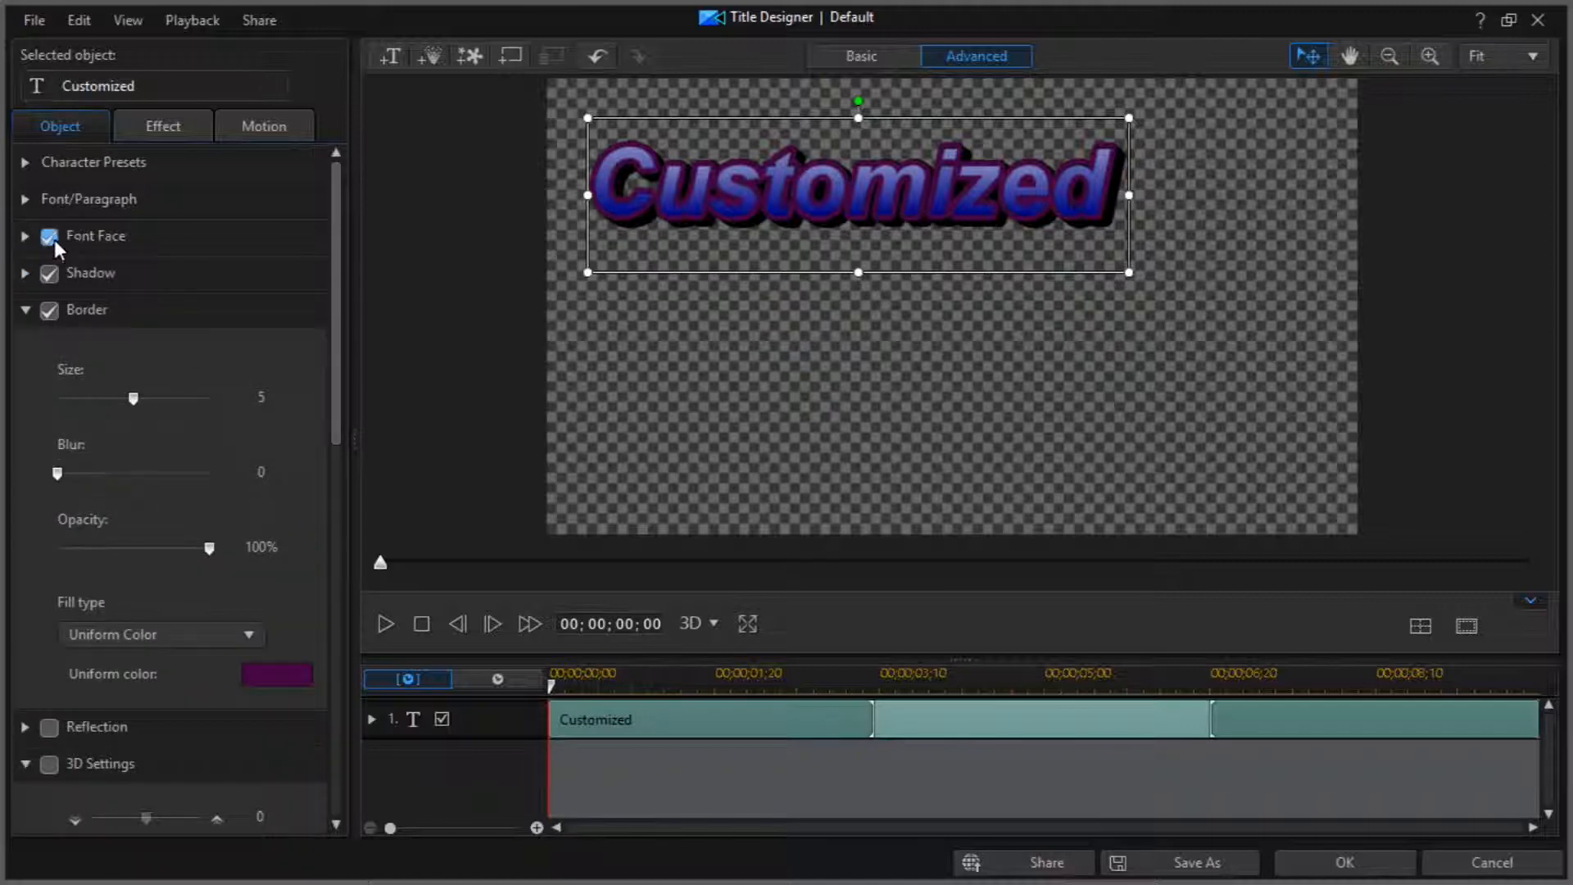
click(51, 237)
click(56, 243)
Step: Increase the title's shadow distance to slightly under 18.2 and turn the shadow direction toward the upper left
click(25, 274)
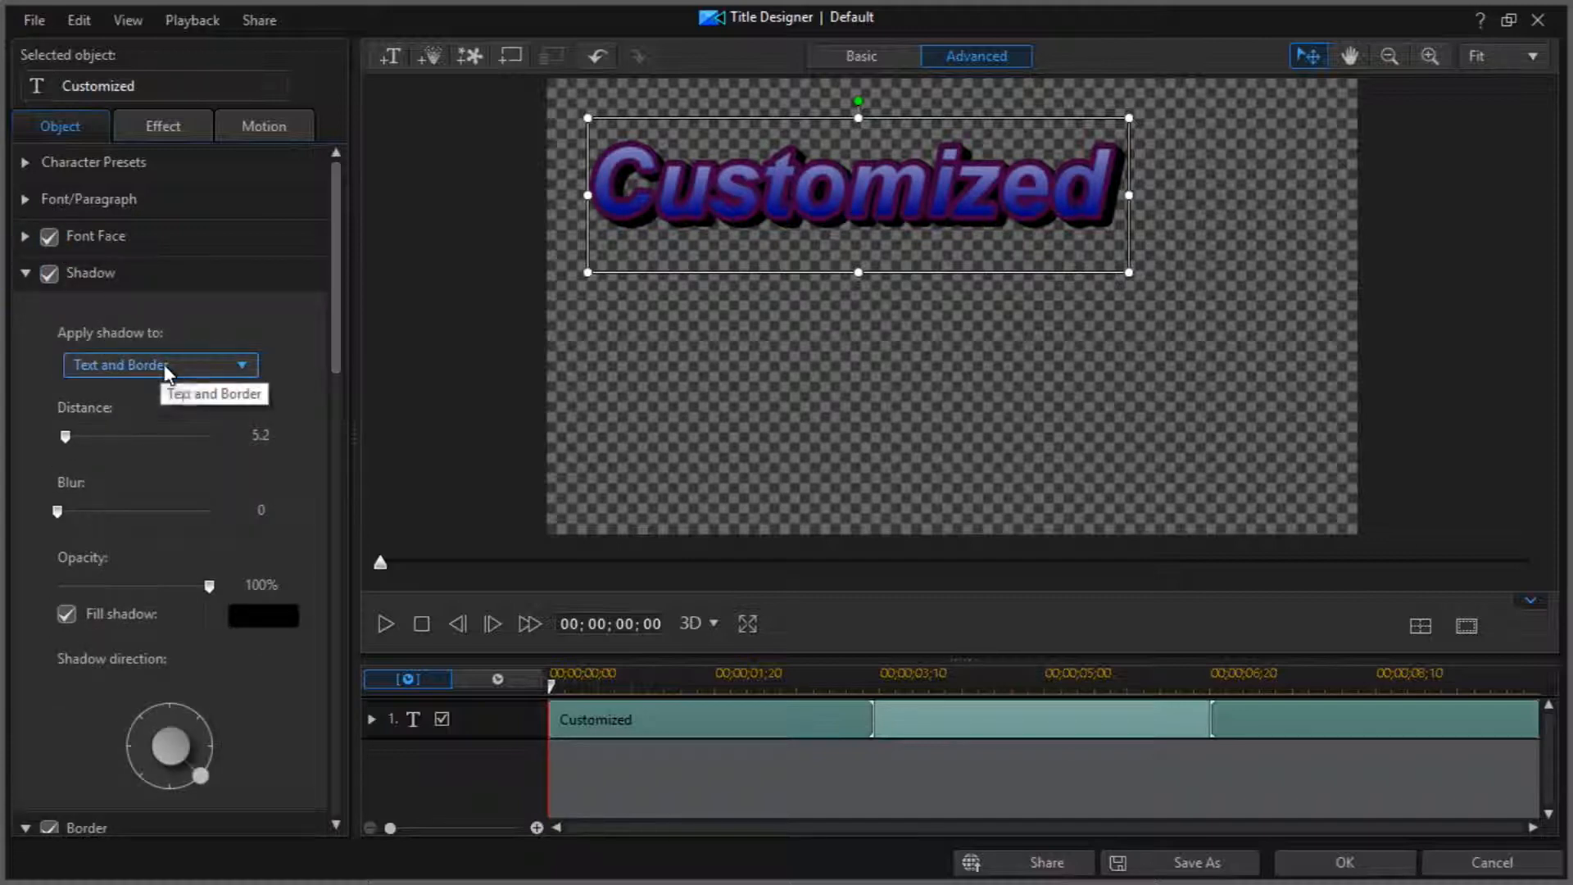
scroll(339, 390, down, 1)
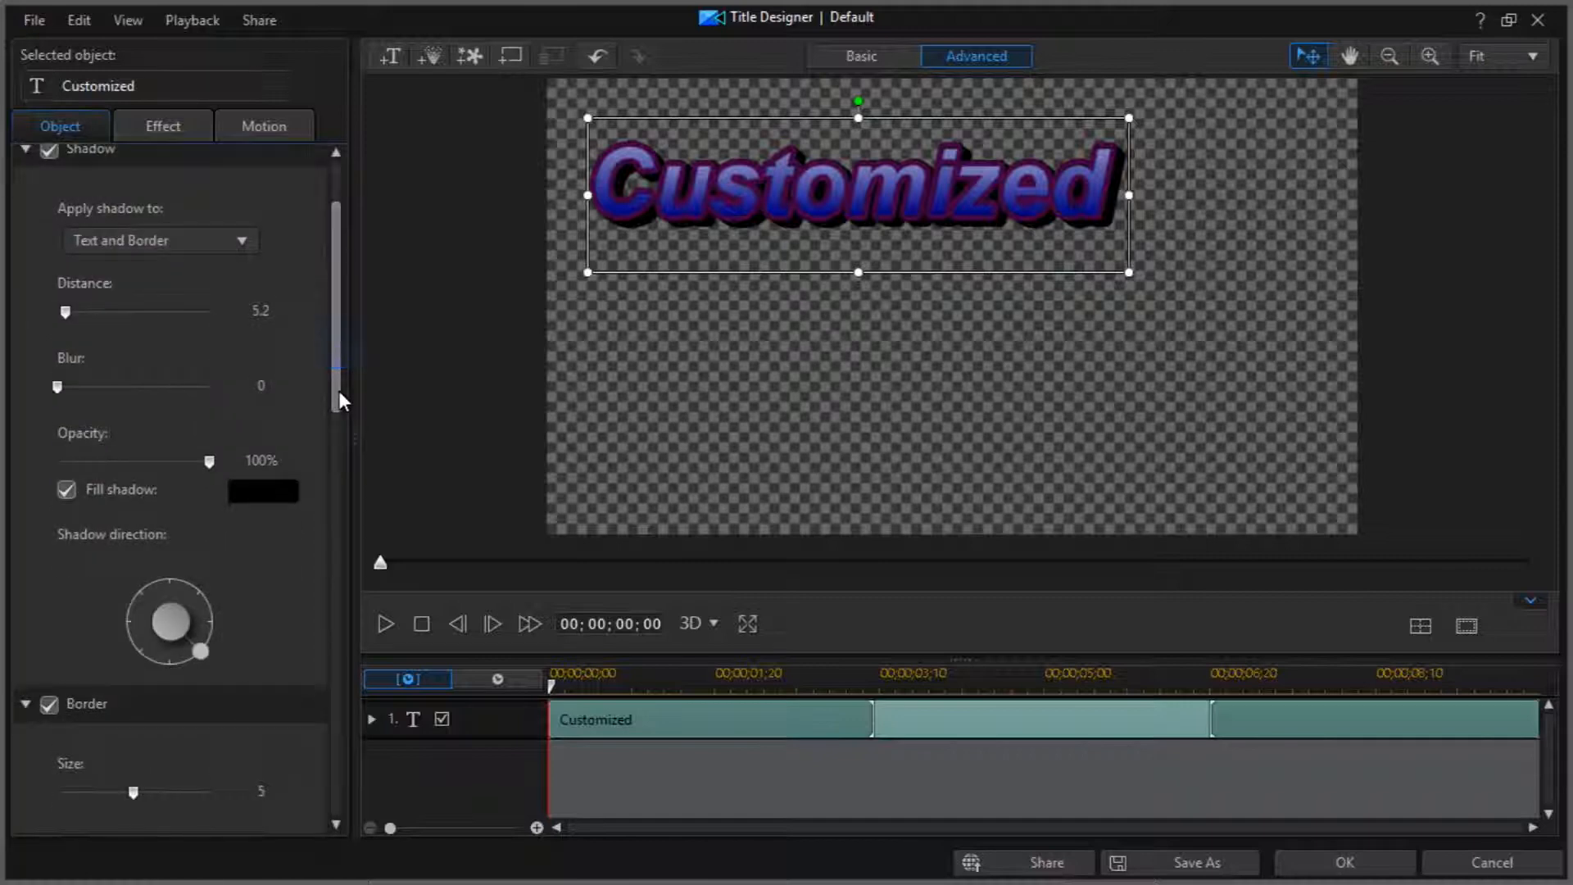
mouse_move(66, 310)
mouse_down()
mouse_move(90, 313)
mouse_move(35, 315)
mouse_move(85, 321)
mouse_up()
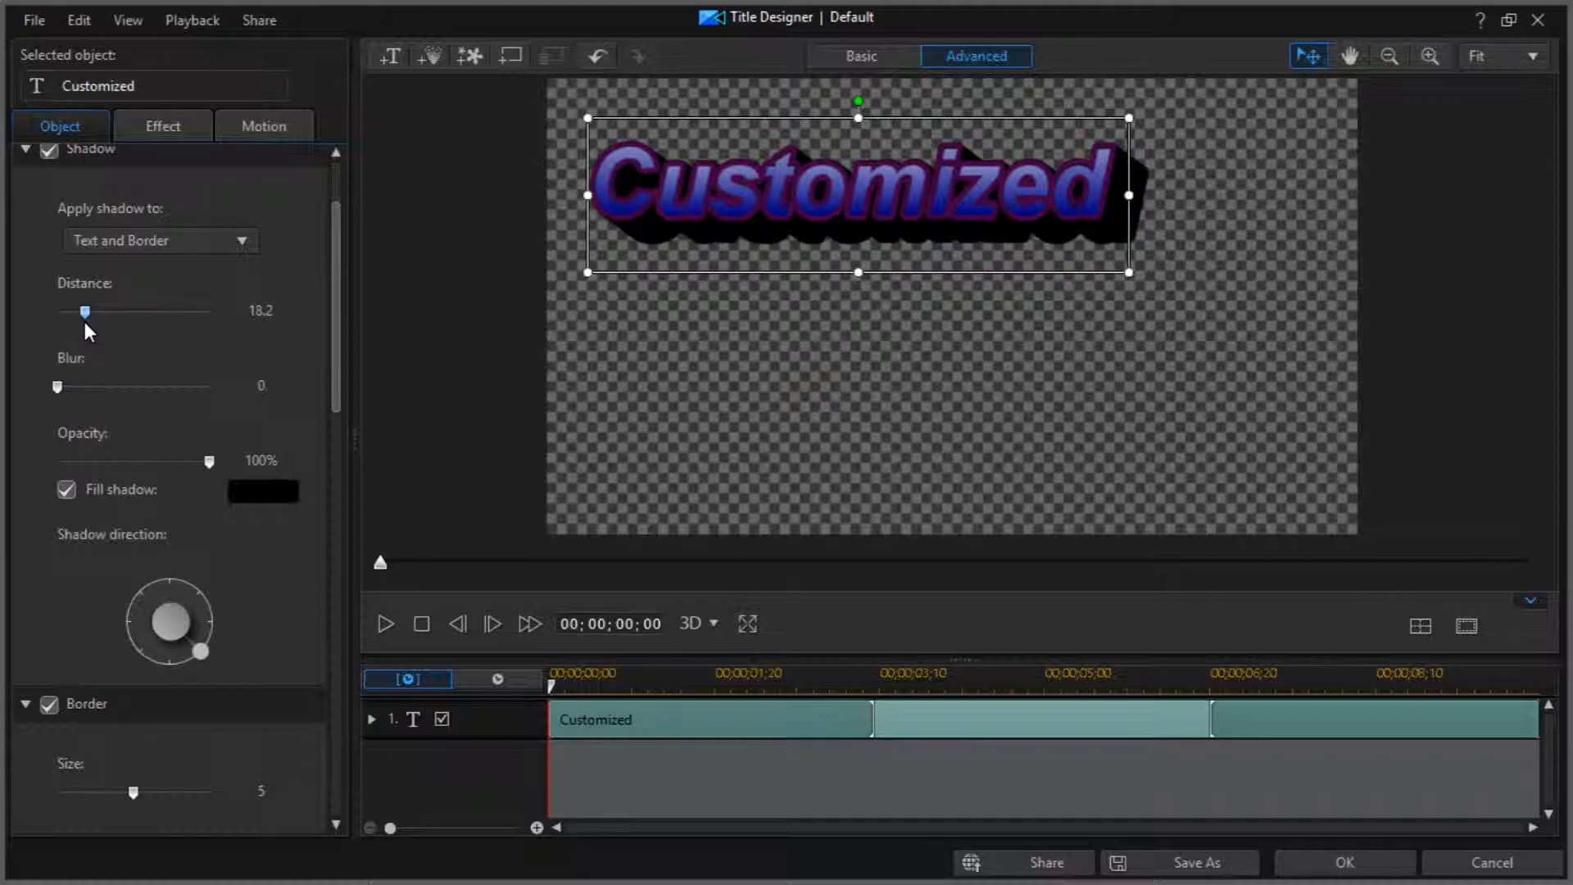
drag(196, 650, 122, 585)
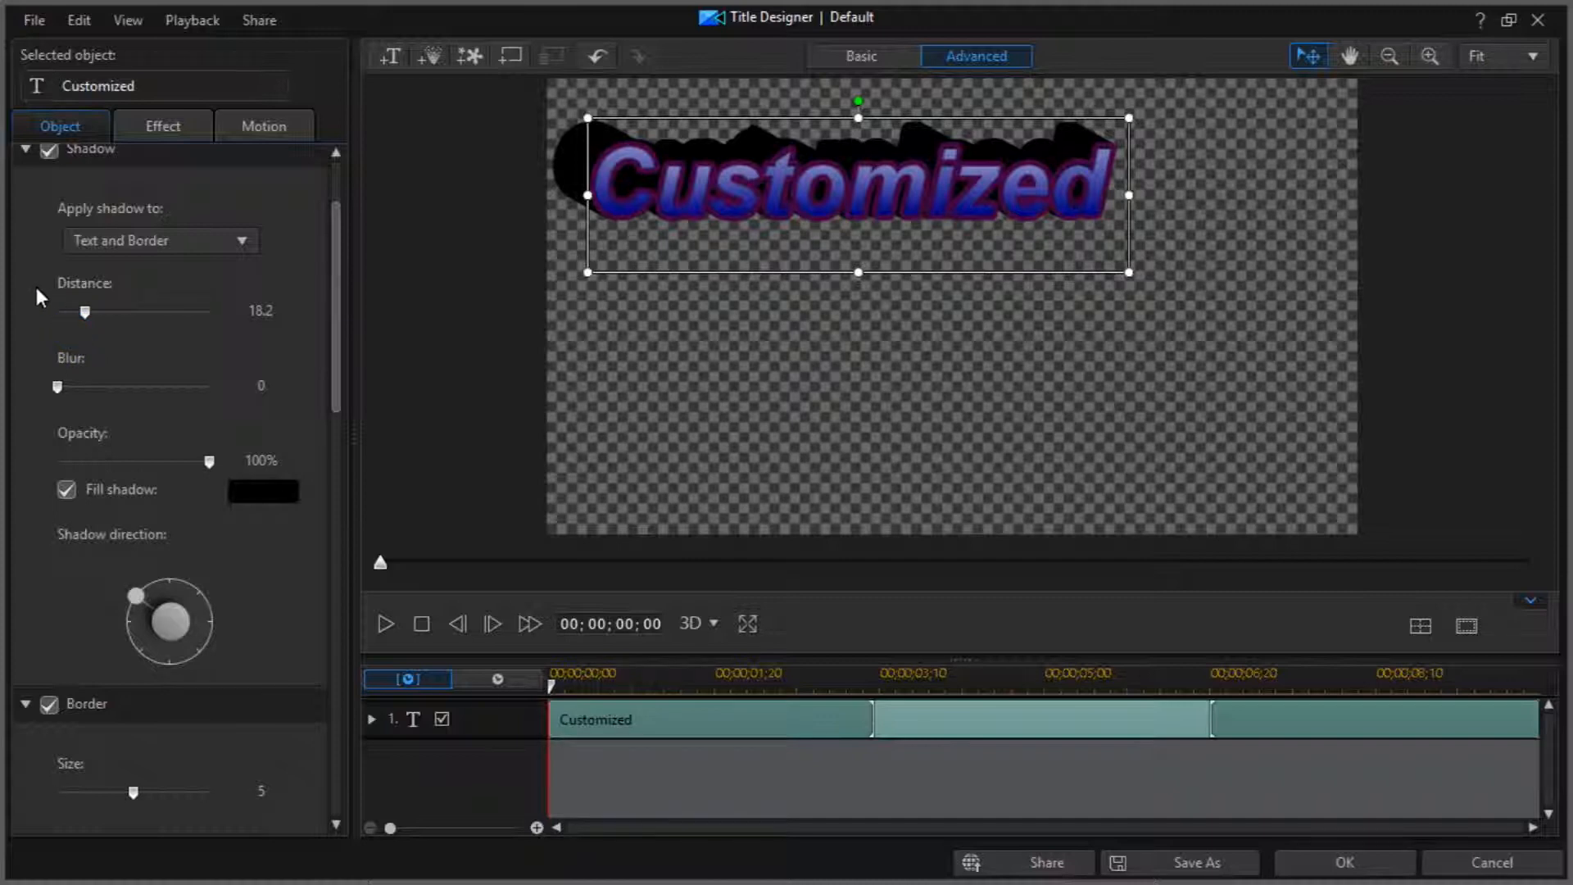
mouse_move(87, 315)
mouse_down()
mouse_move(59, 314)
mouse_move(136, 332)
mouse_move(380, 333)
mouse_move(490, 315)
mouse_move(87, 322)
mouse_up()
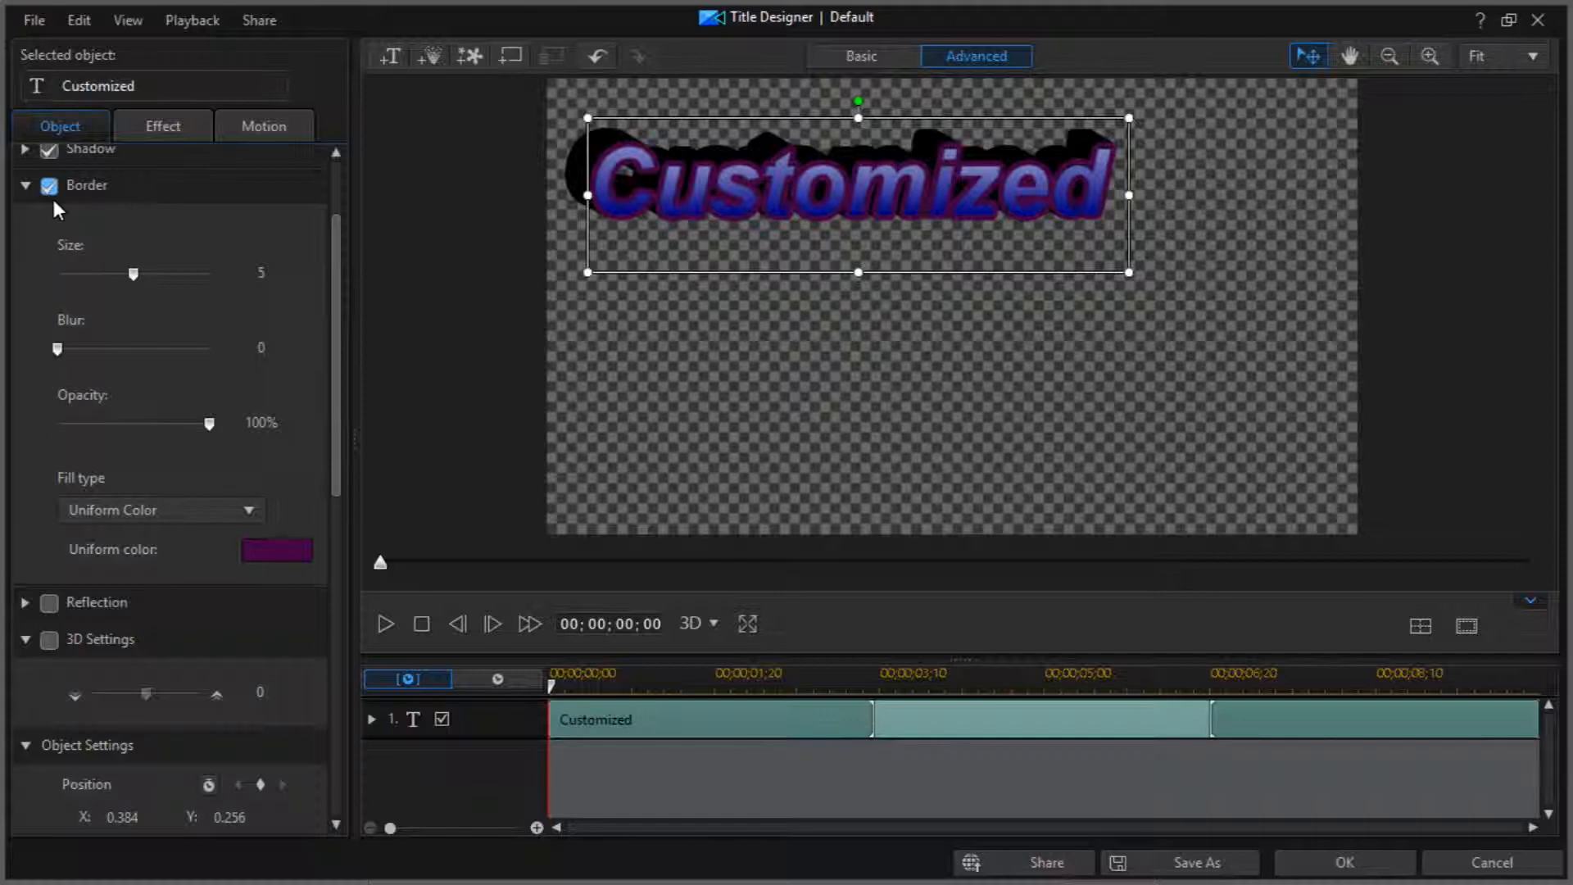
Step: Change the uniform color of the "Customized" title's border to white
click(258, 539)
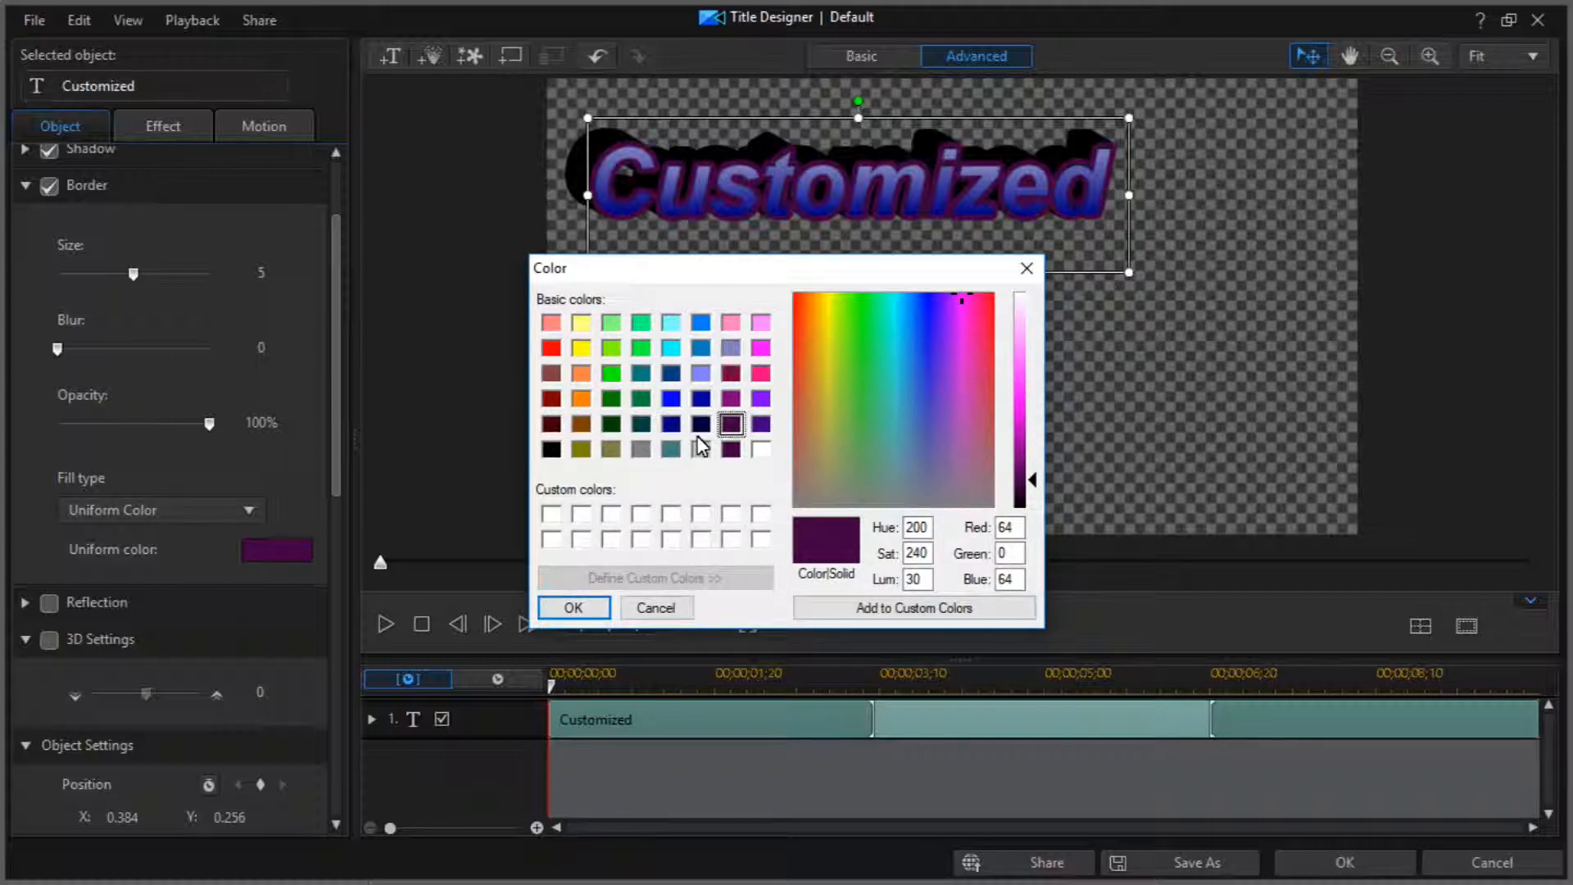
click(551, 448)
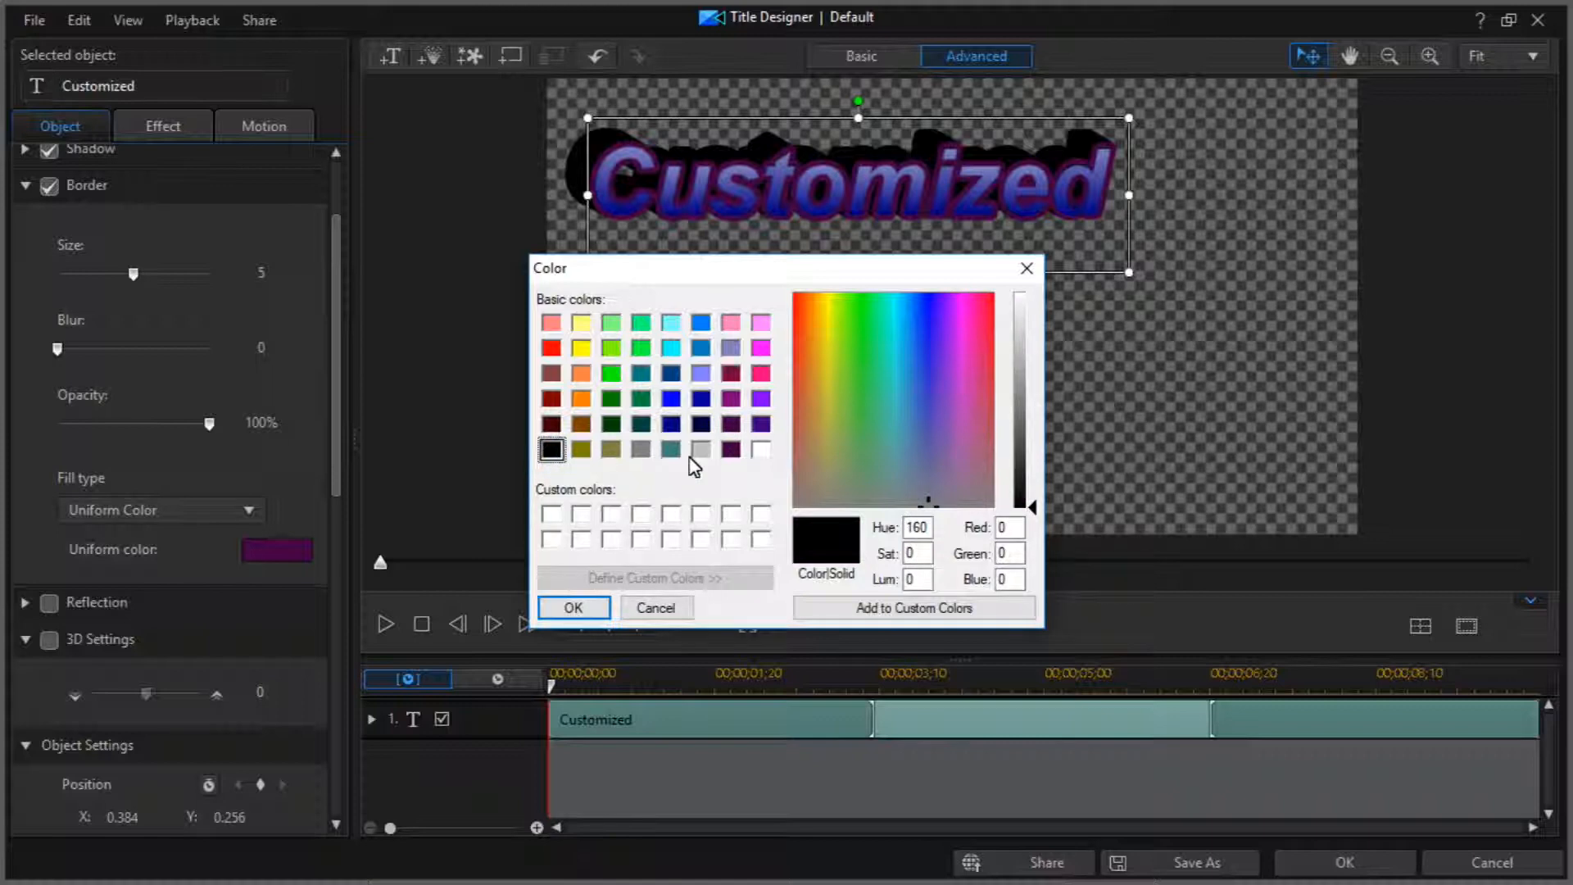
click(761, 449)
click(562, 614)
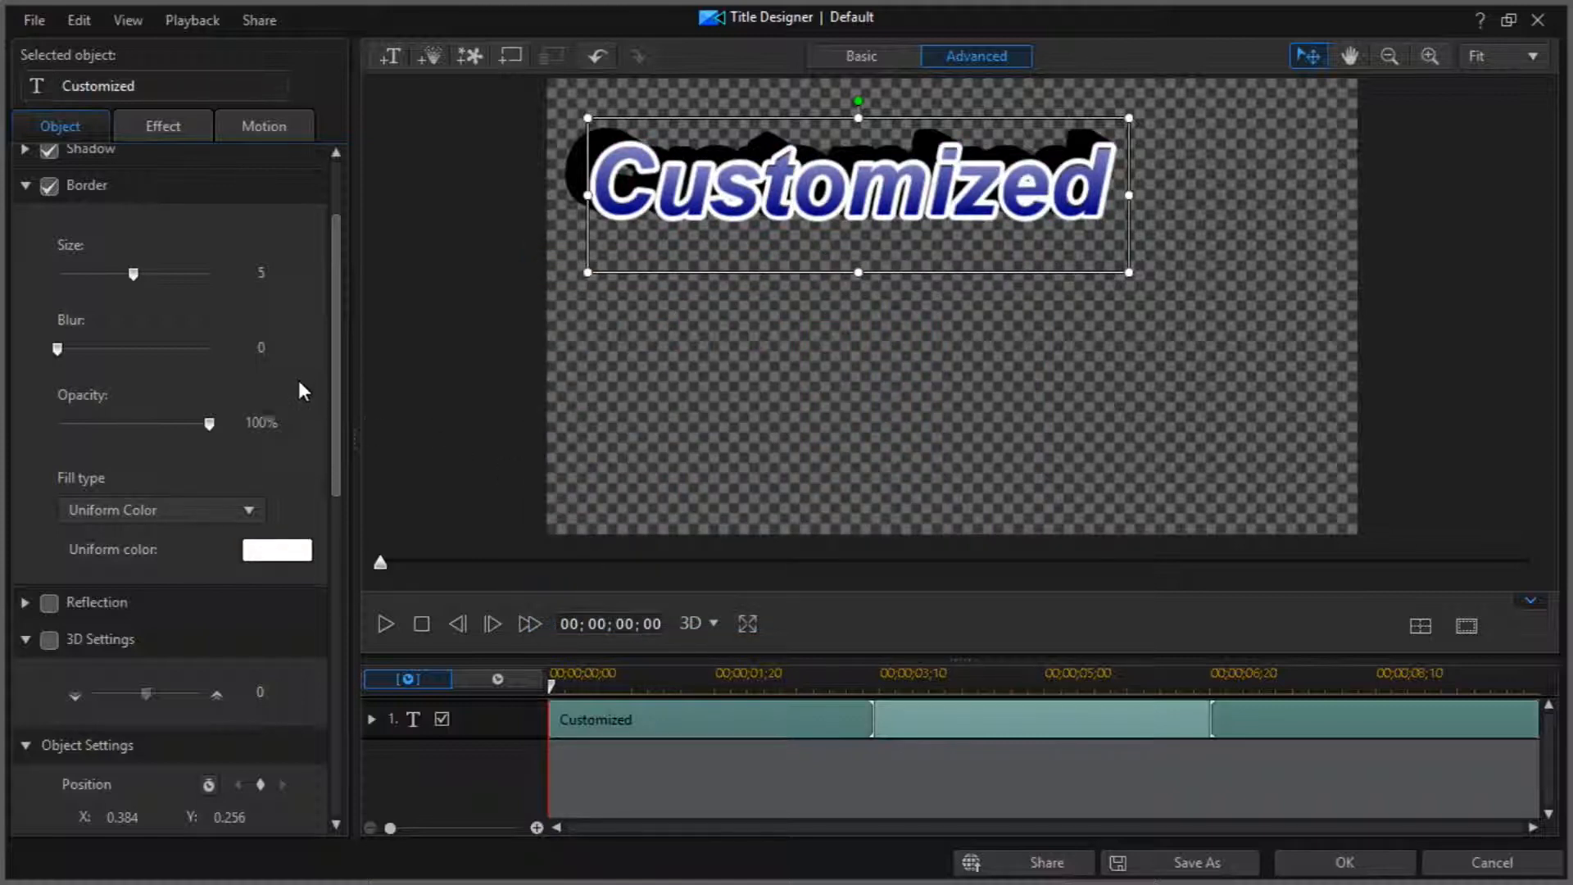
drag(336, 422, 333, 357)
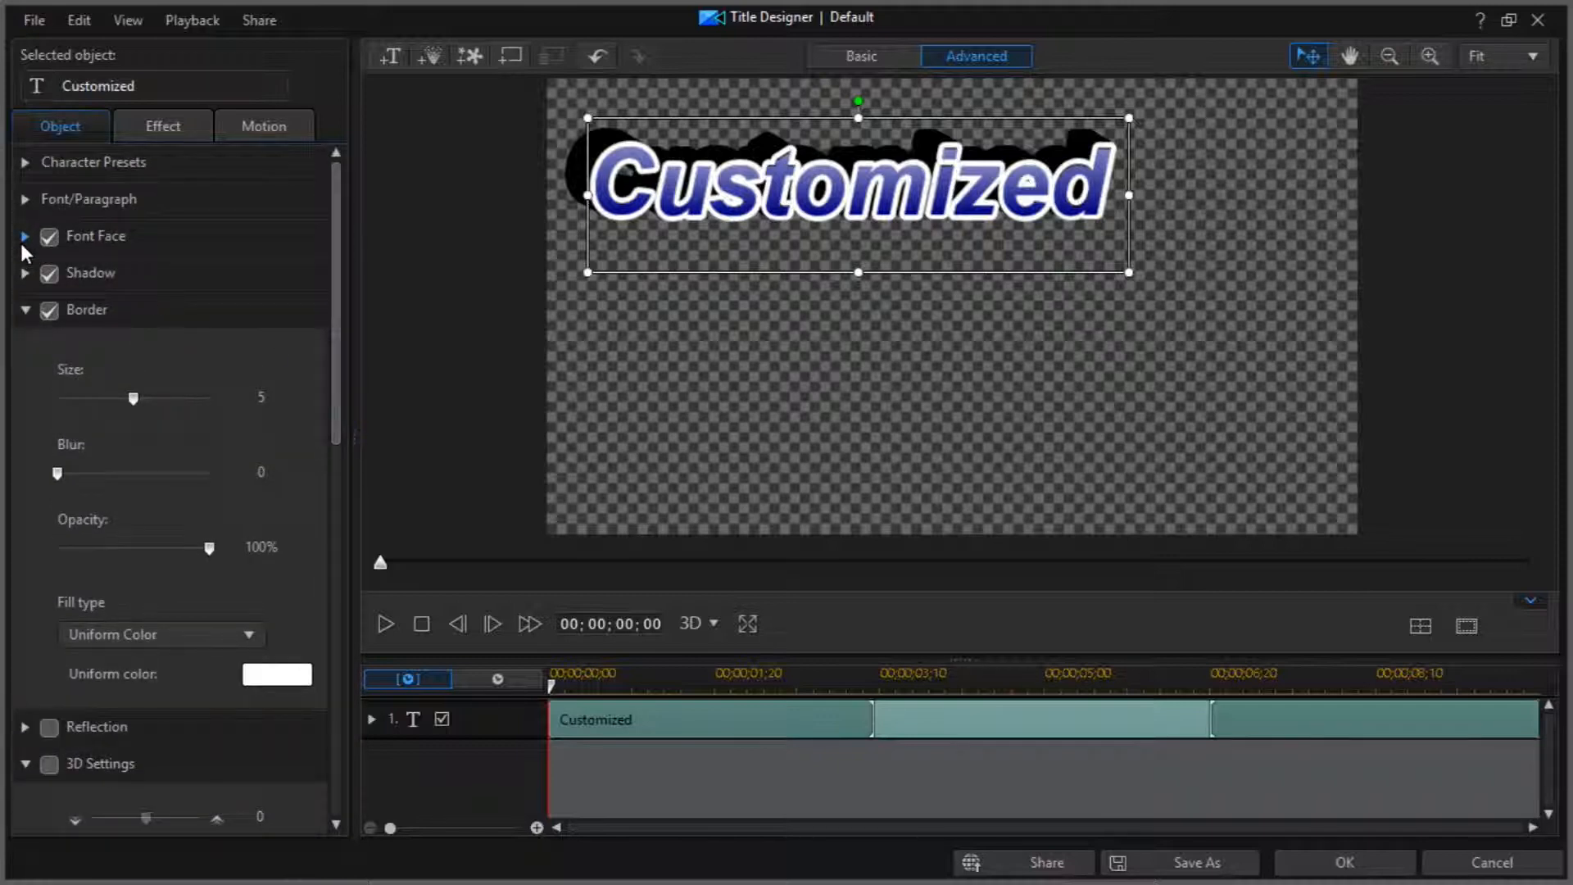
Step: Compare the "Customized" title with and without its border, leaving the border turned off
click(49, 310)
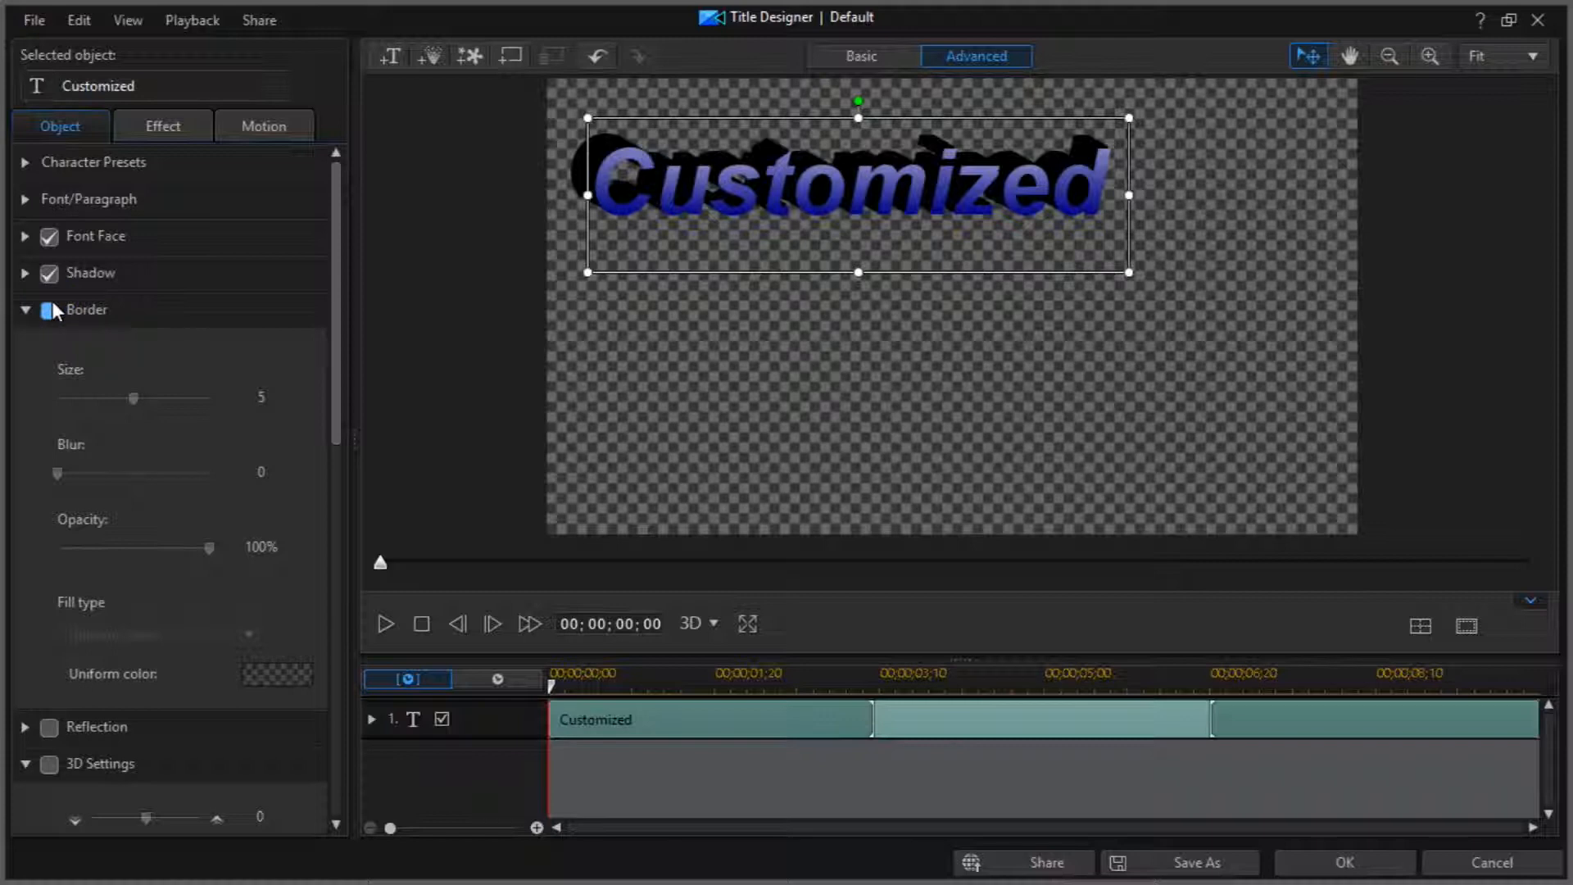
click(51, 302)
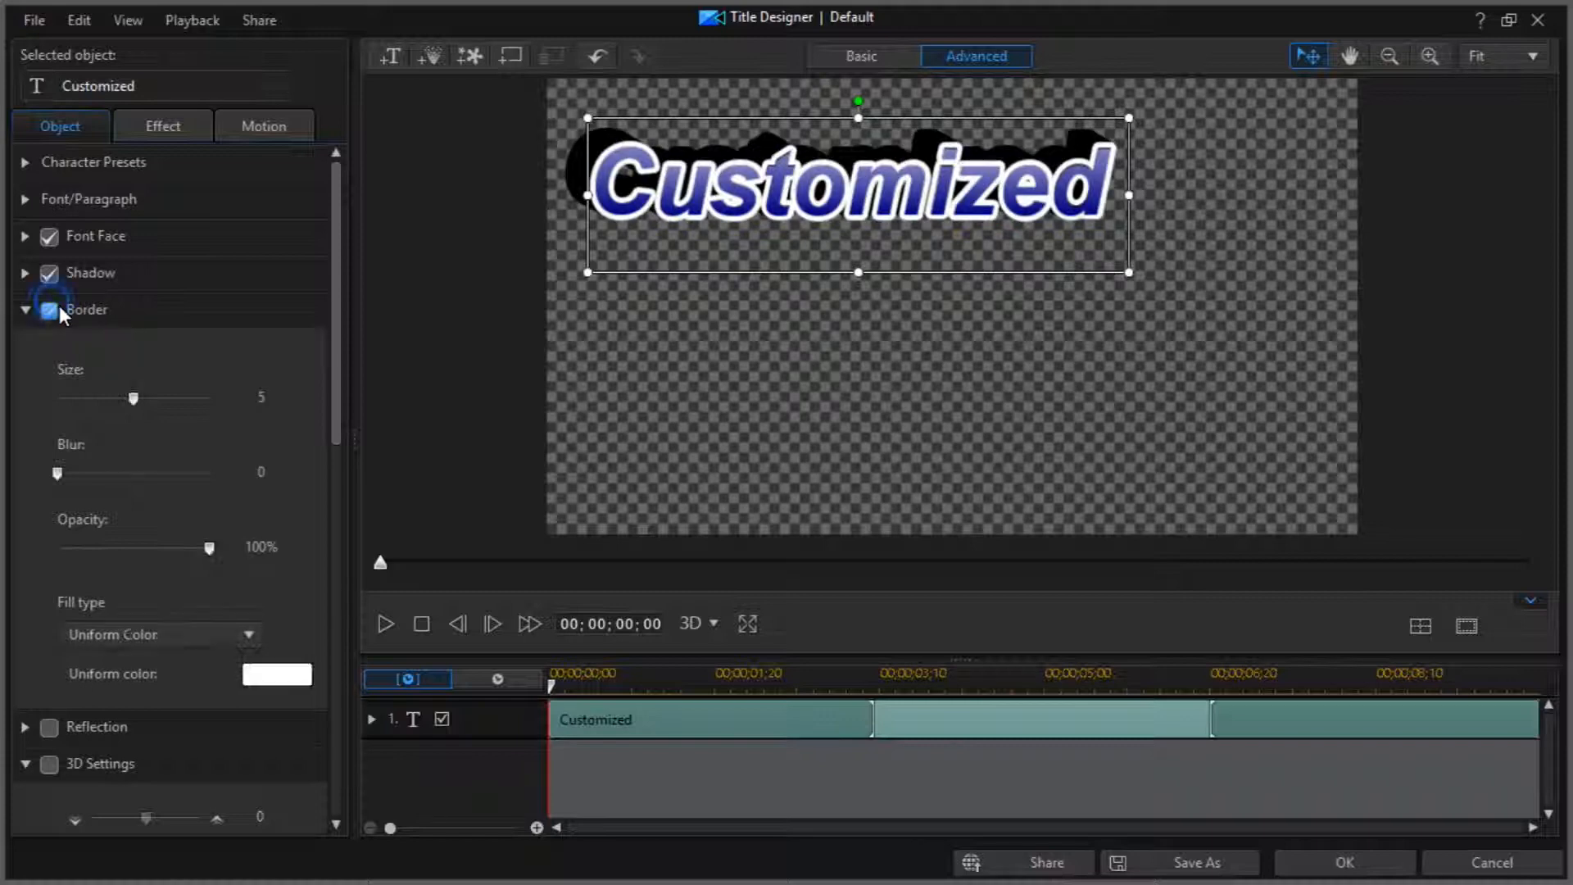
click(59, 307)
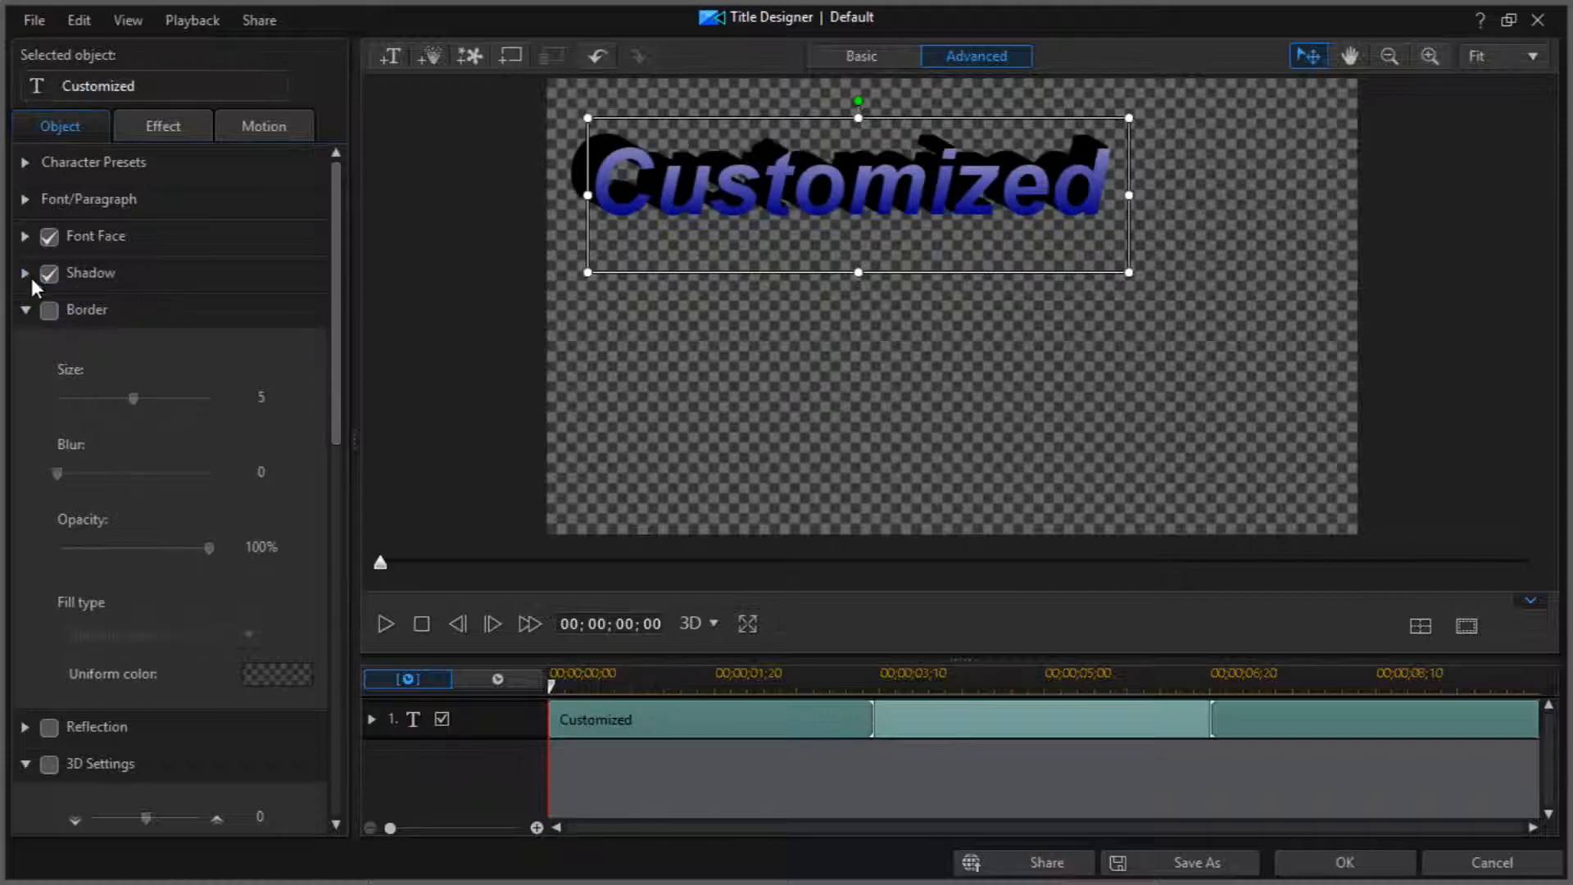
click(26, 239)
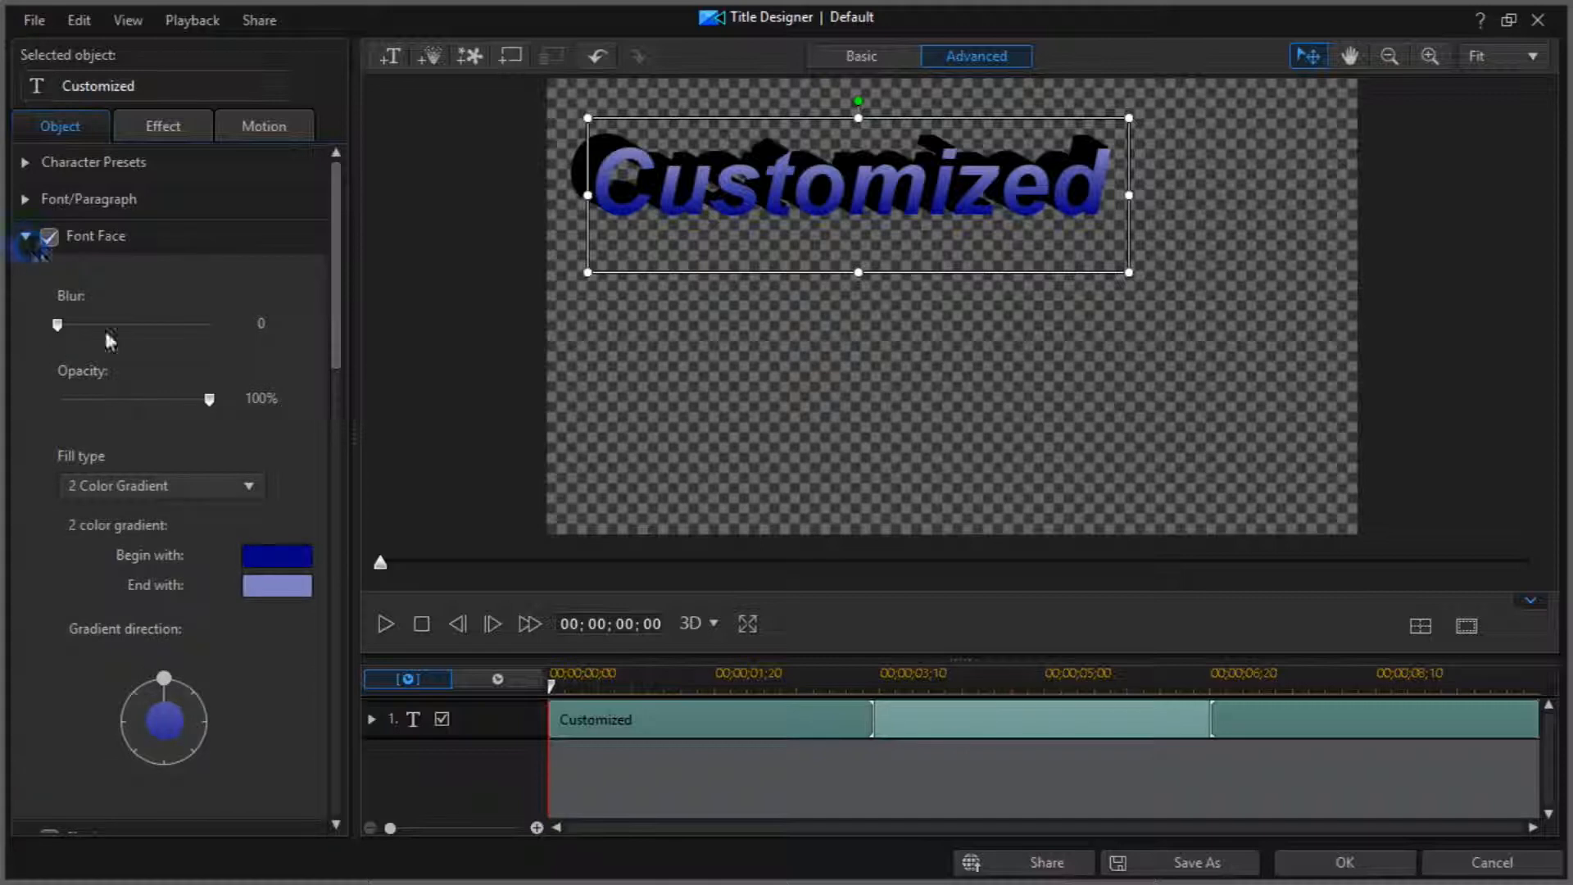
click(273, 589)
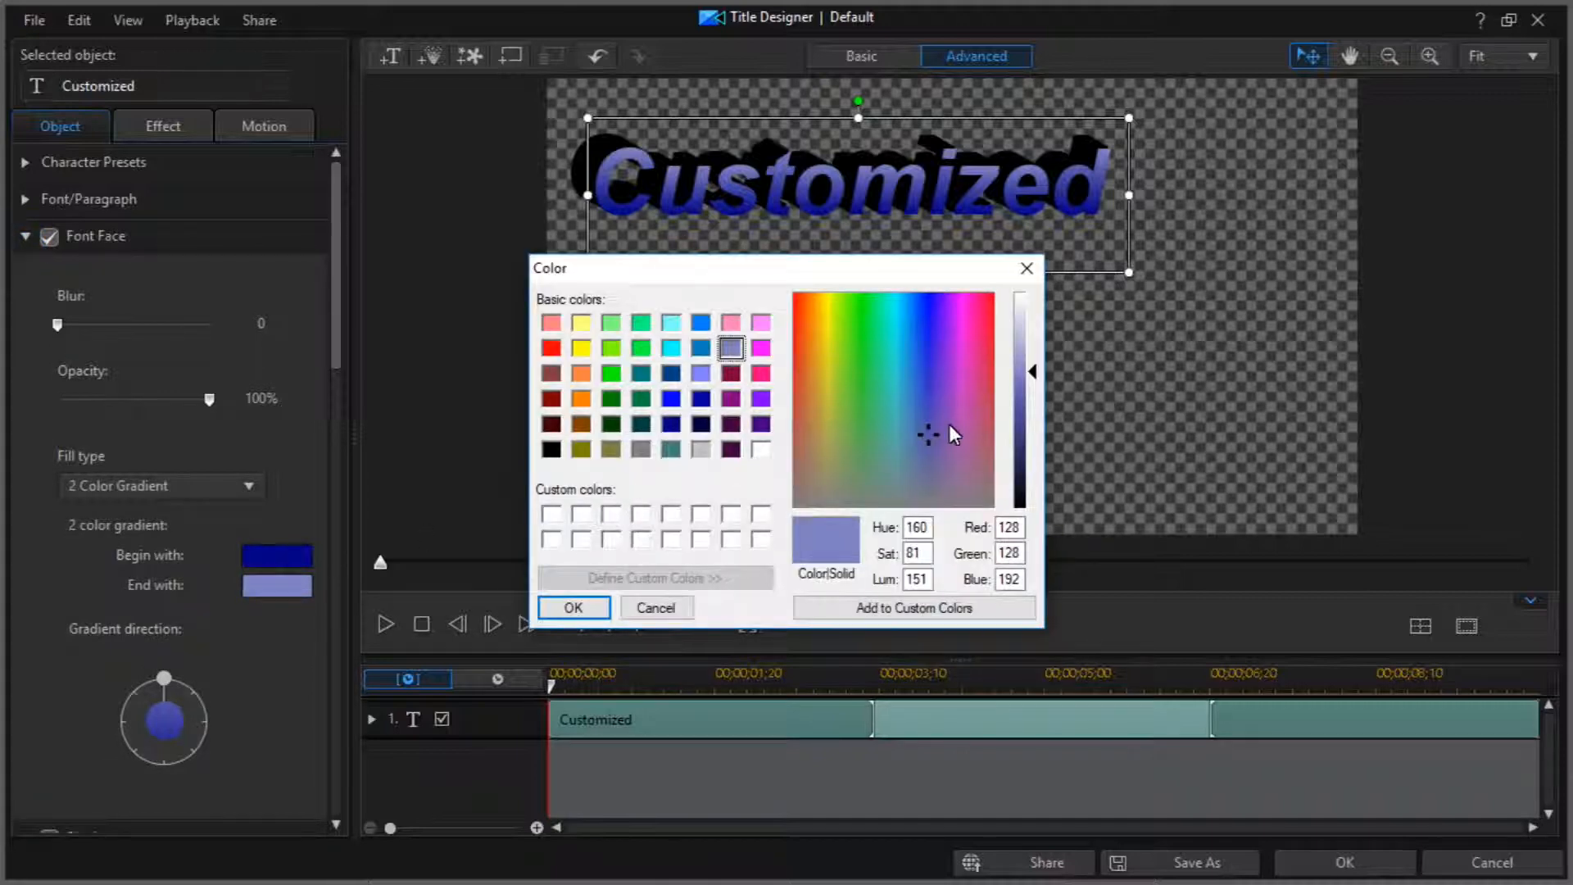
click(656, 608)
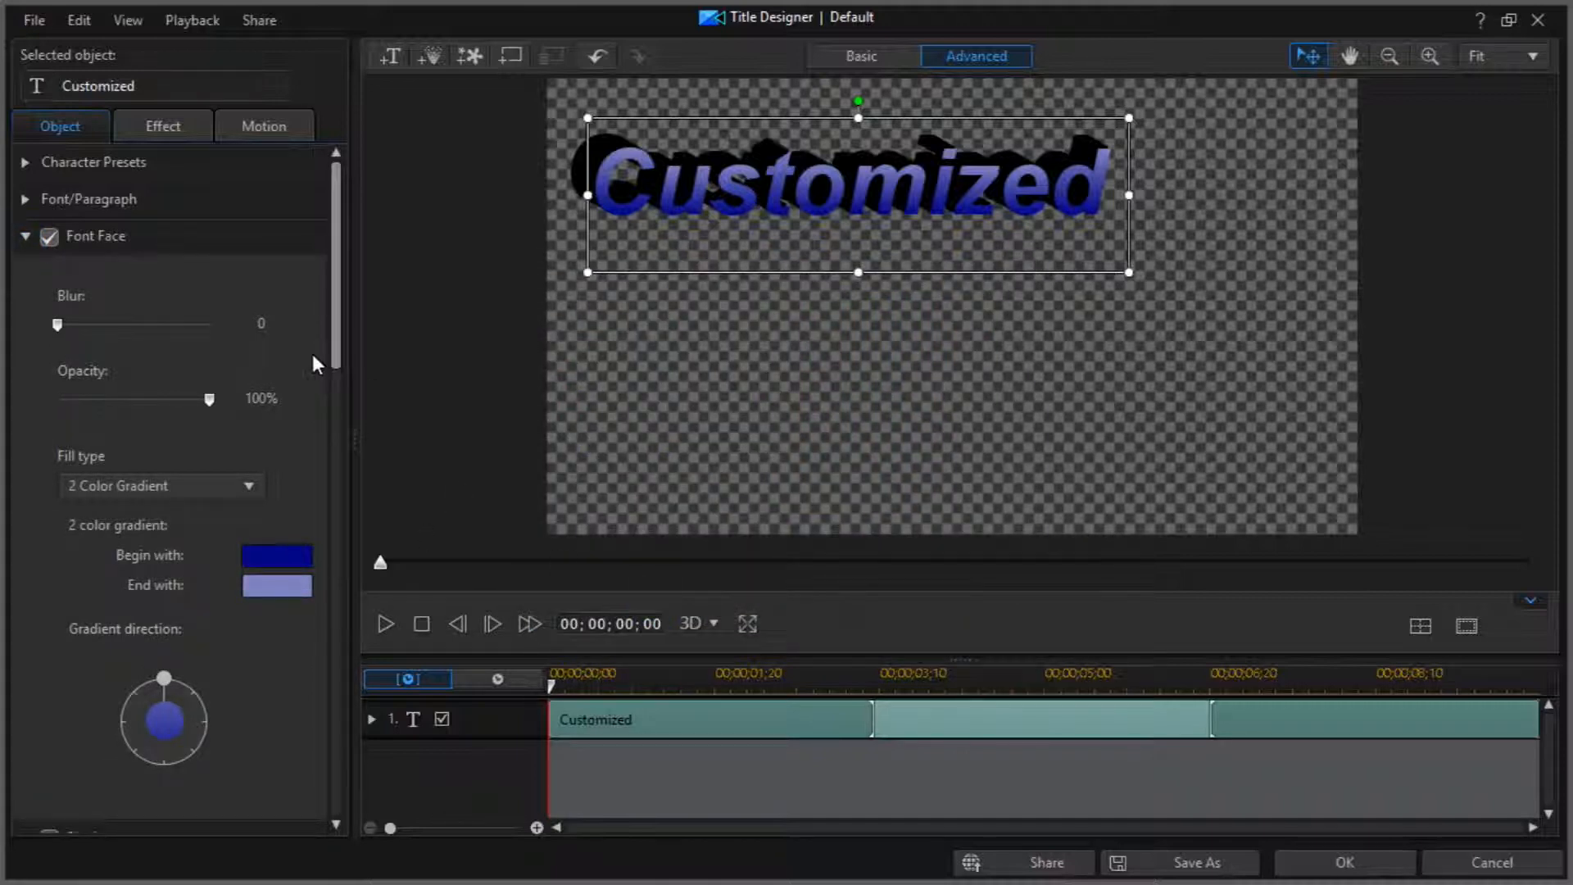
click(25, 237)
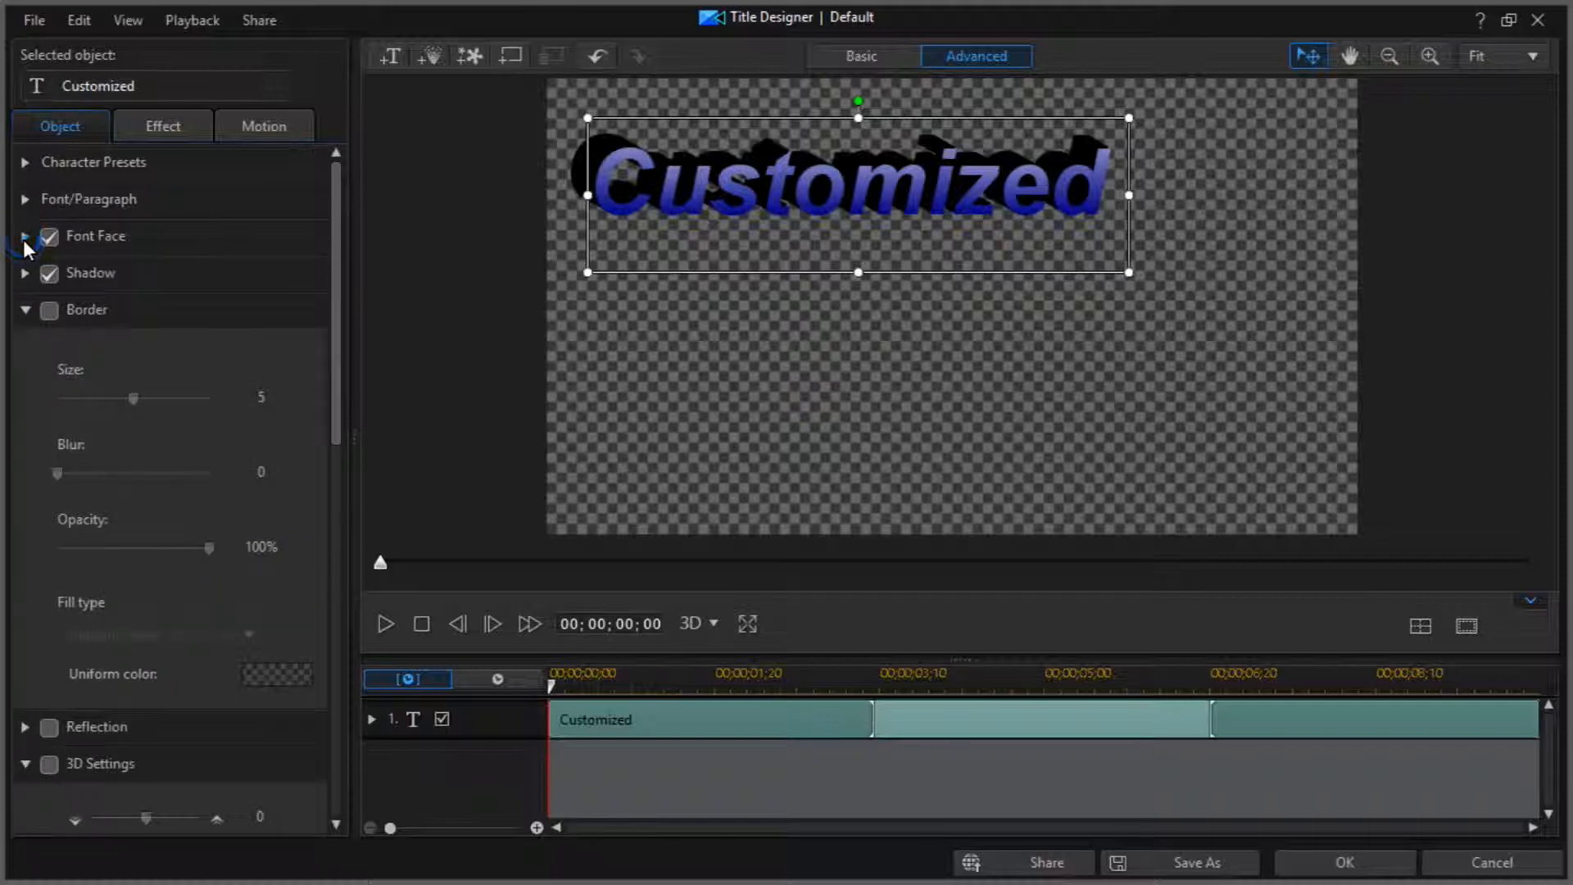
Step: Enable the "Customized" title's reflection with a distance of 0 and an opacity of 60%
click(26, 308)
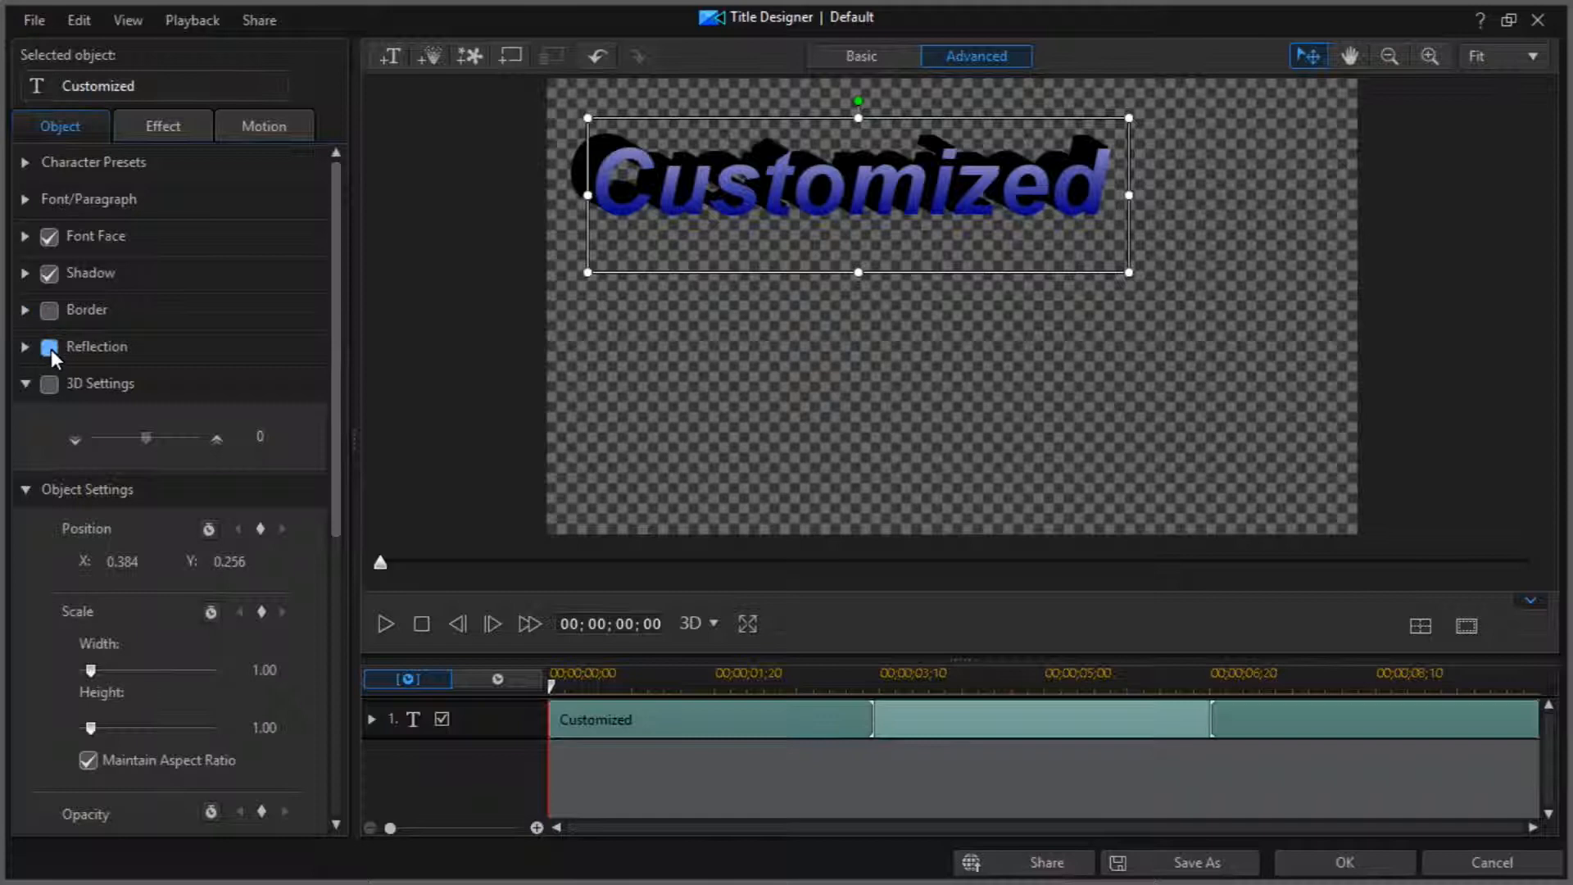
click(49, 347)
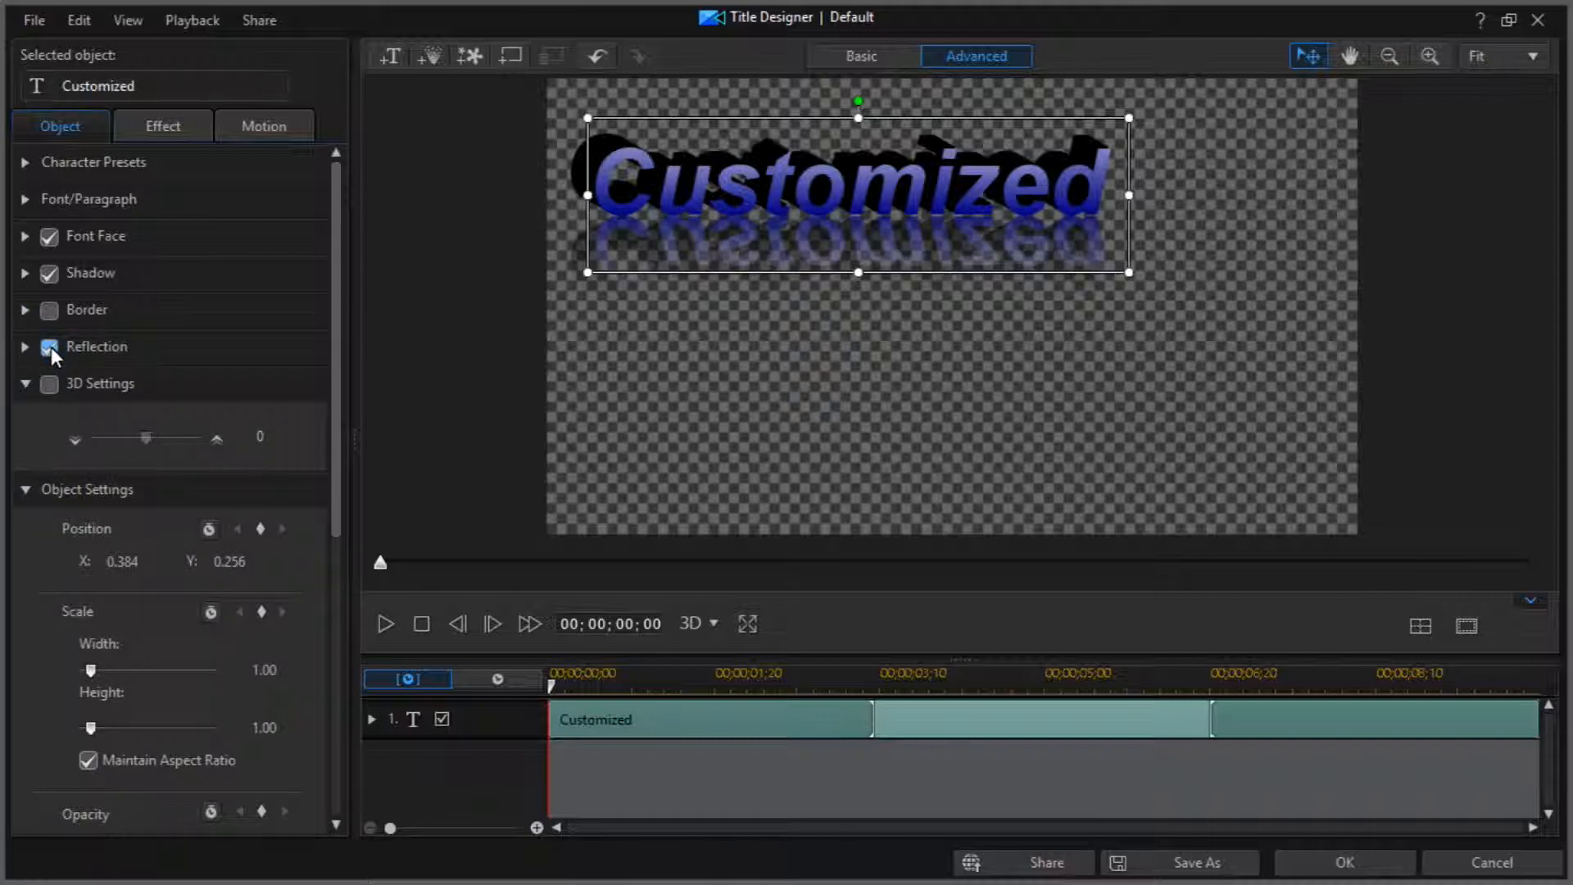
click(26, 346)
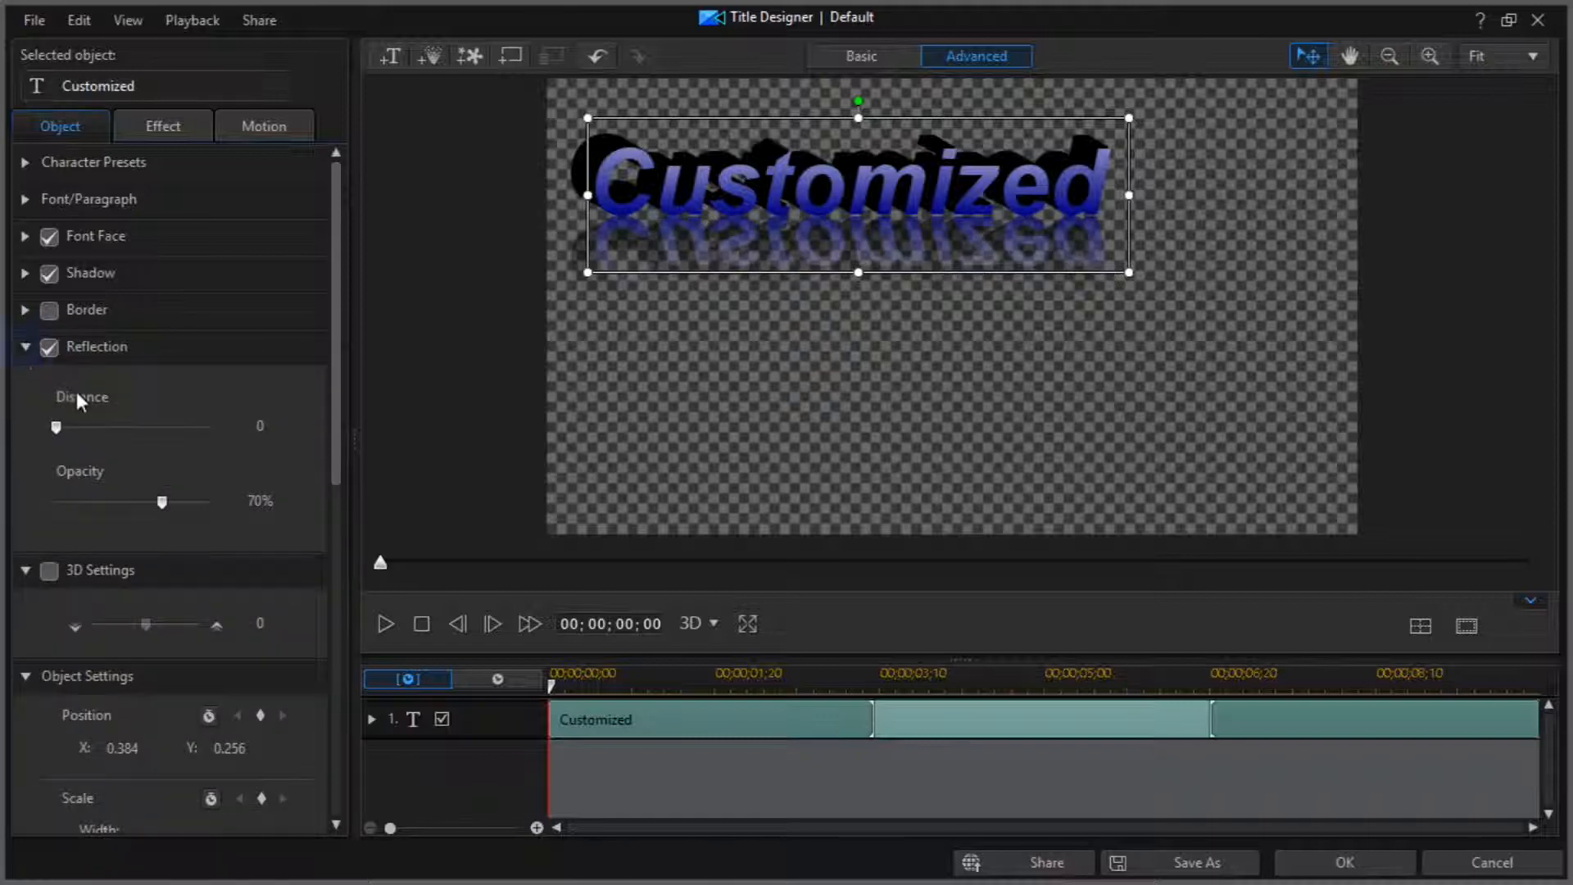
mouse_move(61, 422)
mouse_down()
mouse_move(111, 425)
mouse_move(44, 426)
mouse_up()
mouse_move(161, 506)
mouse_down()
mouse_move(54, 504)
mouse_move(256, 508)
mouse_move(135, 514)
mouse_up()
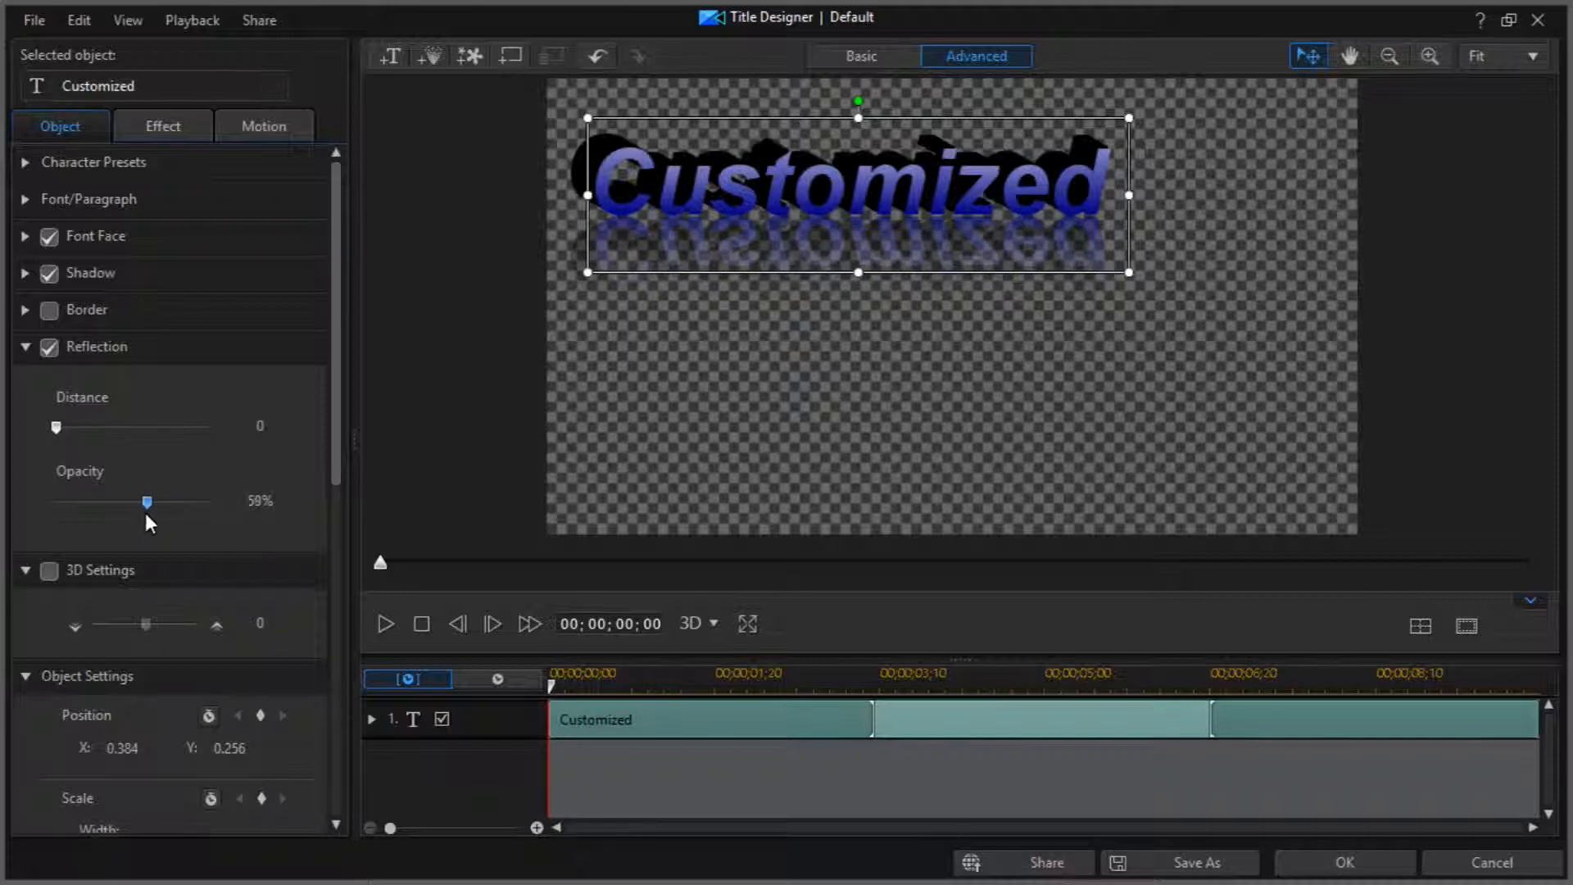
Step: Enable the 3D settings for the "Customized" title and set the depth to 46
click(21, 575)
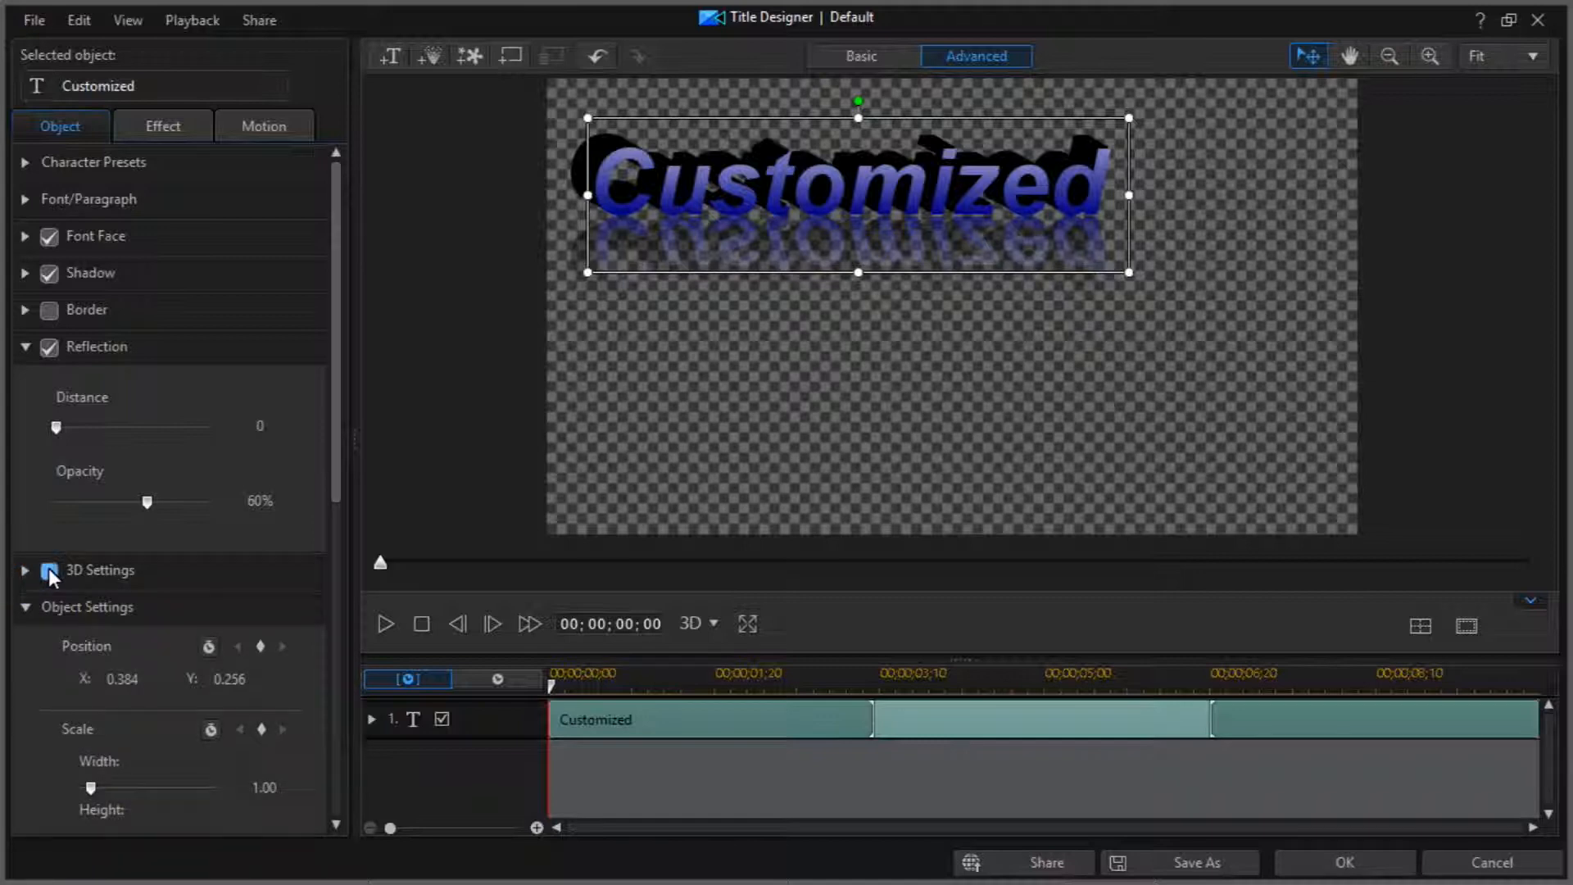
click(24, 571)
mouse_move(145, 622)
mouse_down()
mouse_move(193, 626)
mouse_move(93, 632)
mouse_move(145, 632)
mouse_up()
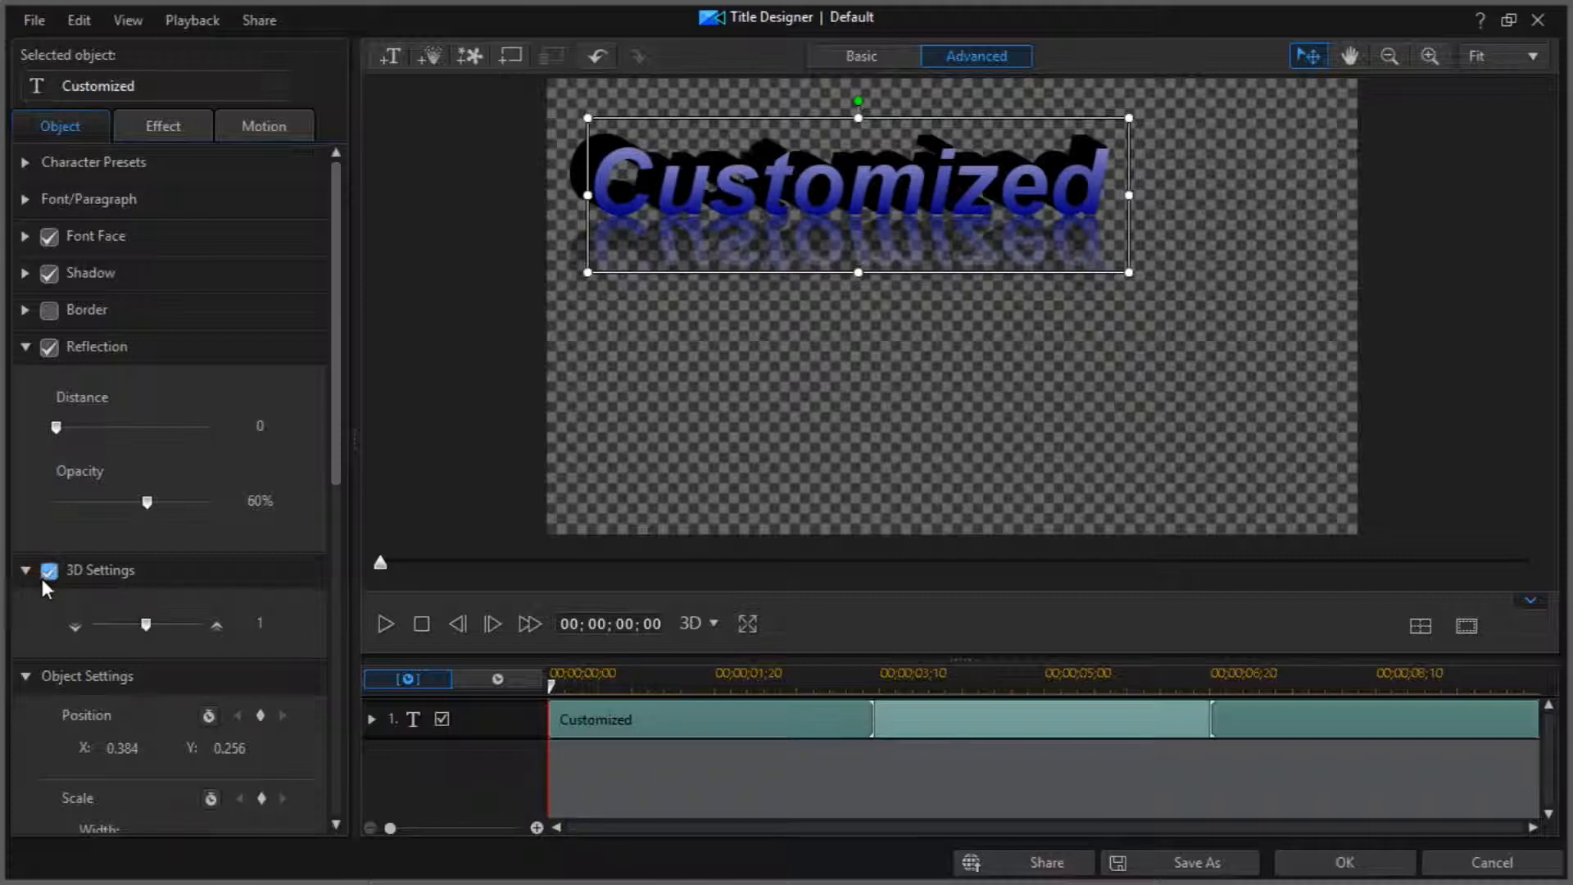
drag(147, 626, 170, 630)
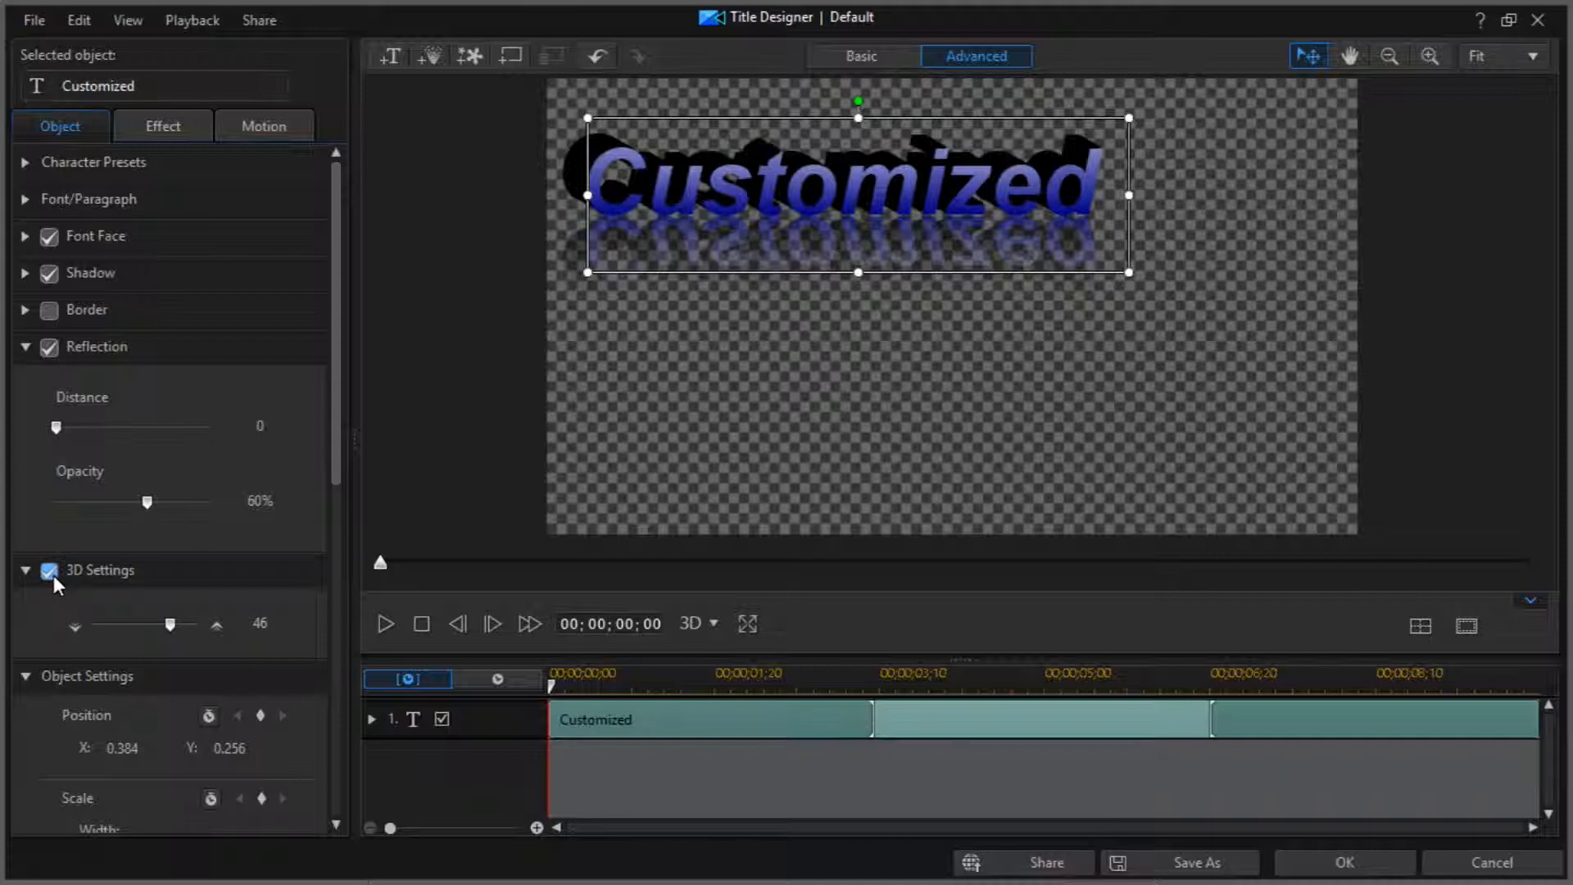
click(27, 570)
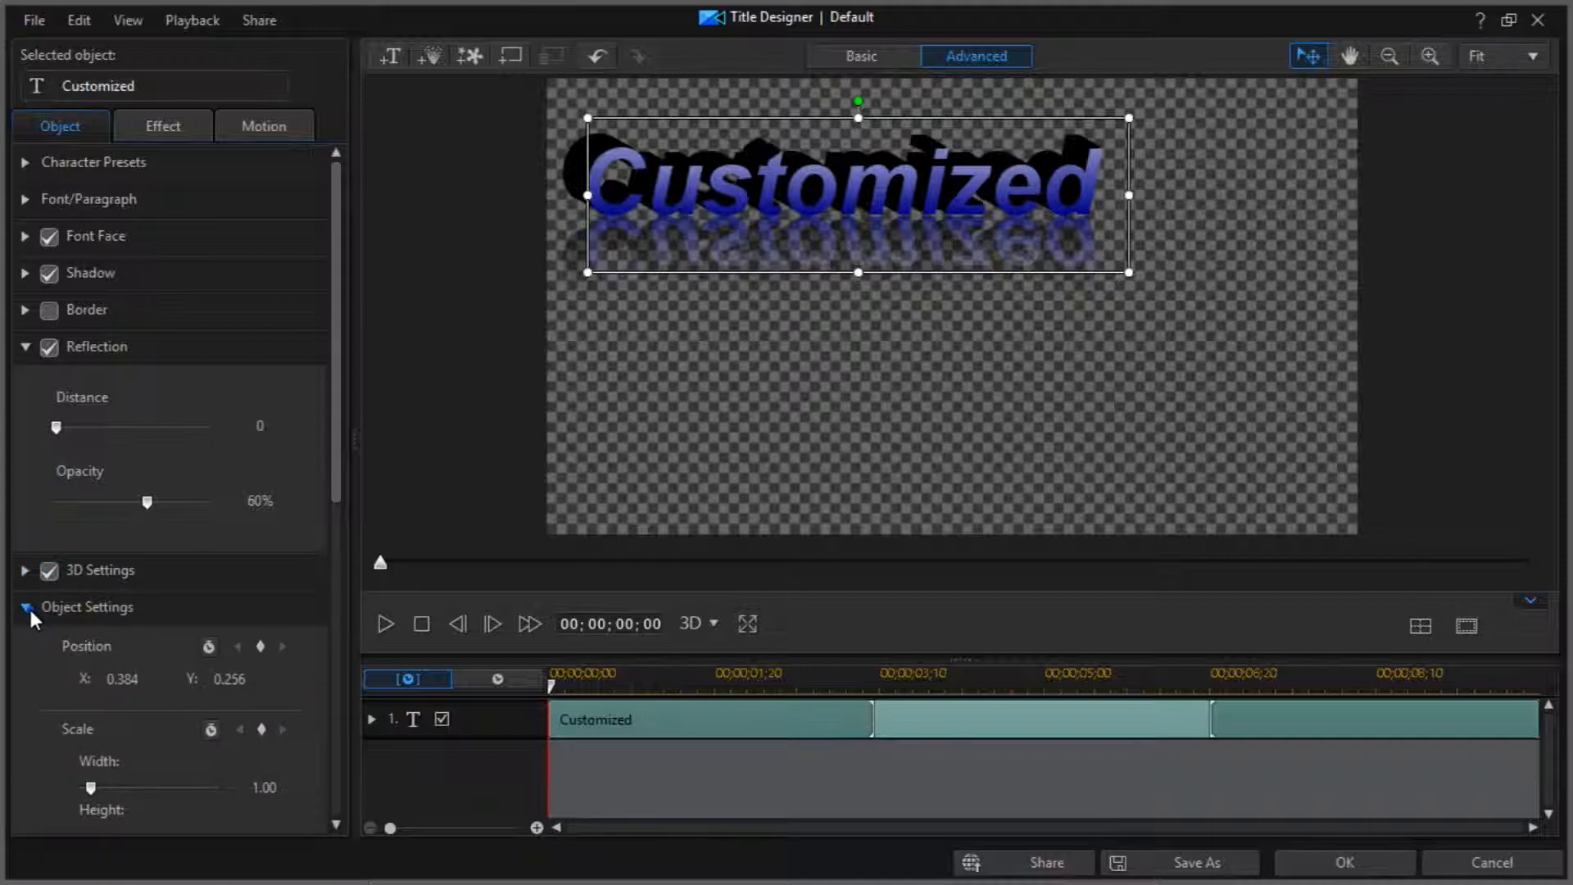
Step: Enlarge the "Customized" title proportionally to a scale of about 1.05 and reposition it at about X 0.408, Y 0.289
click(27, 607)
click(27, 607)
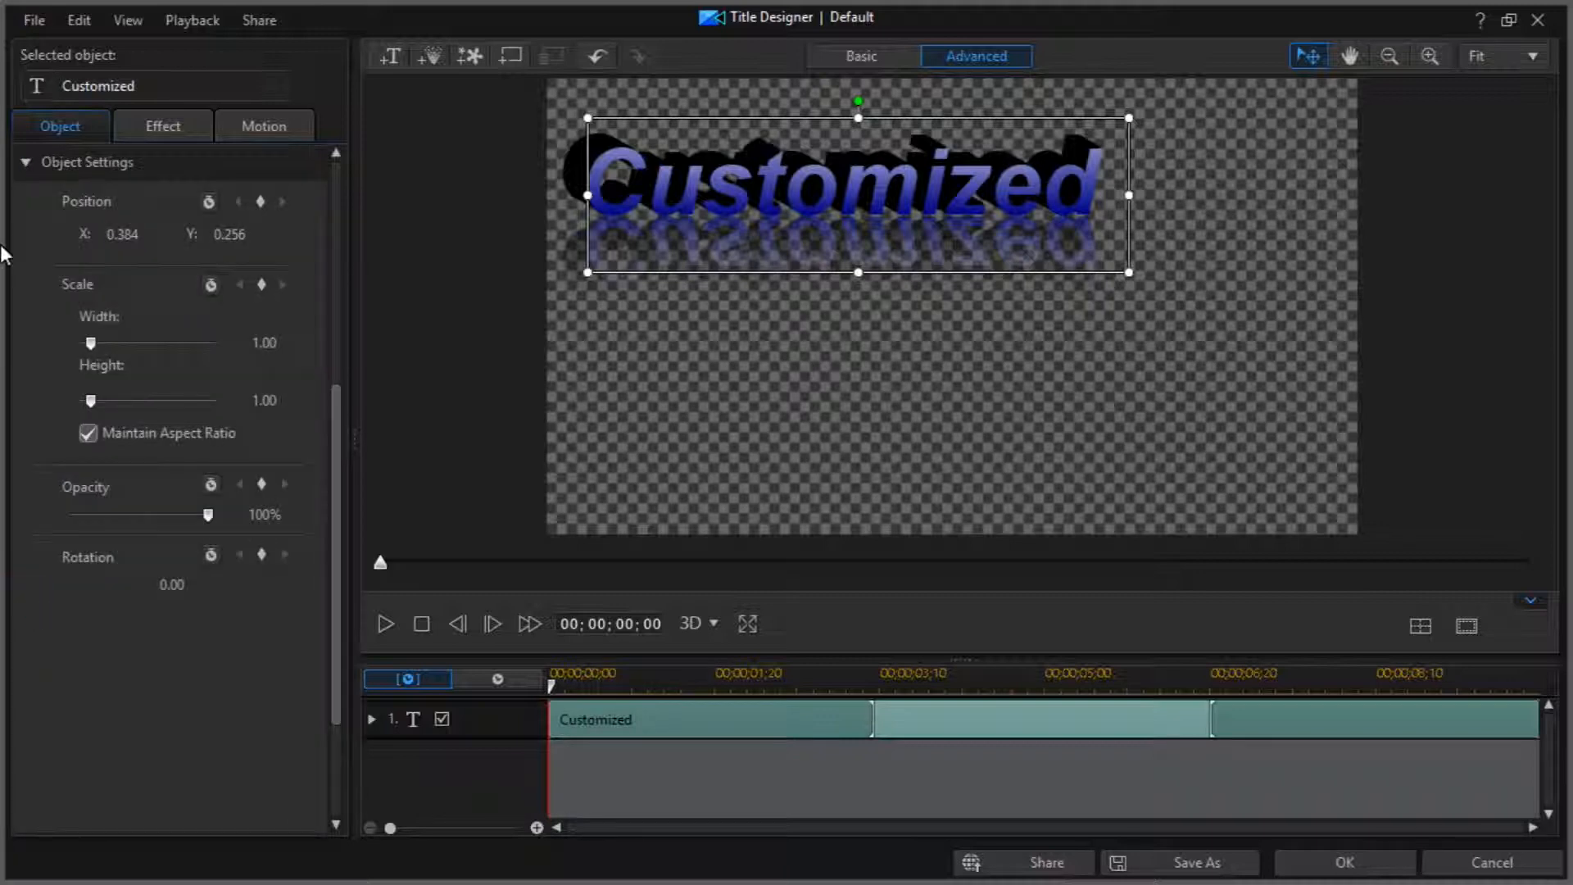
drag(95, 344, 95, 401)
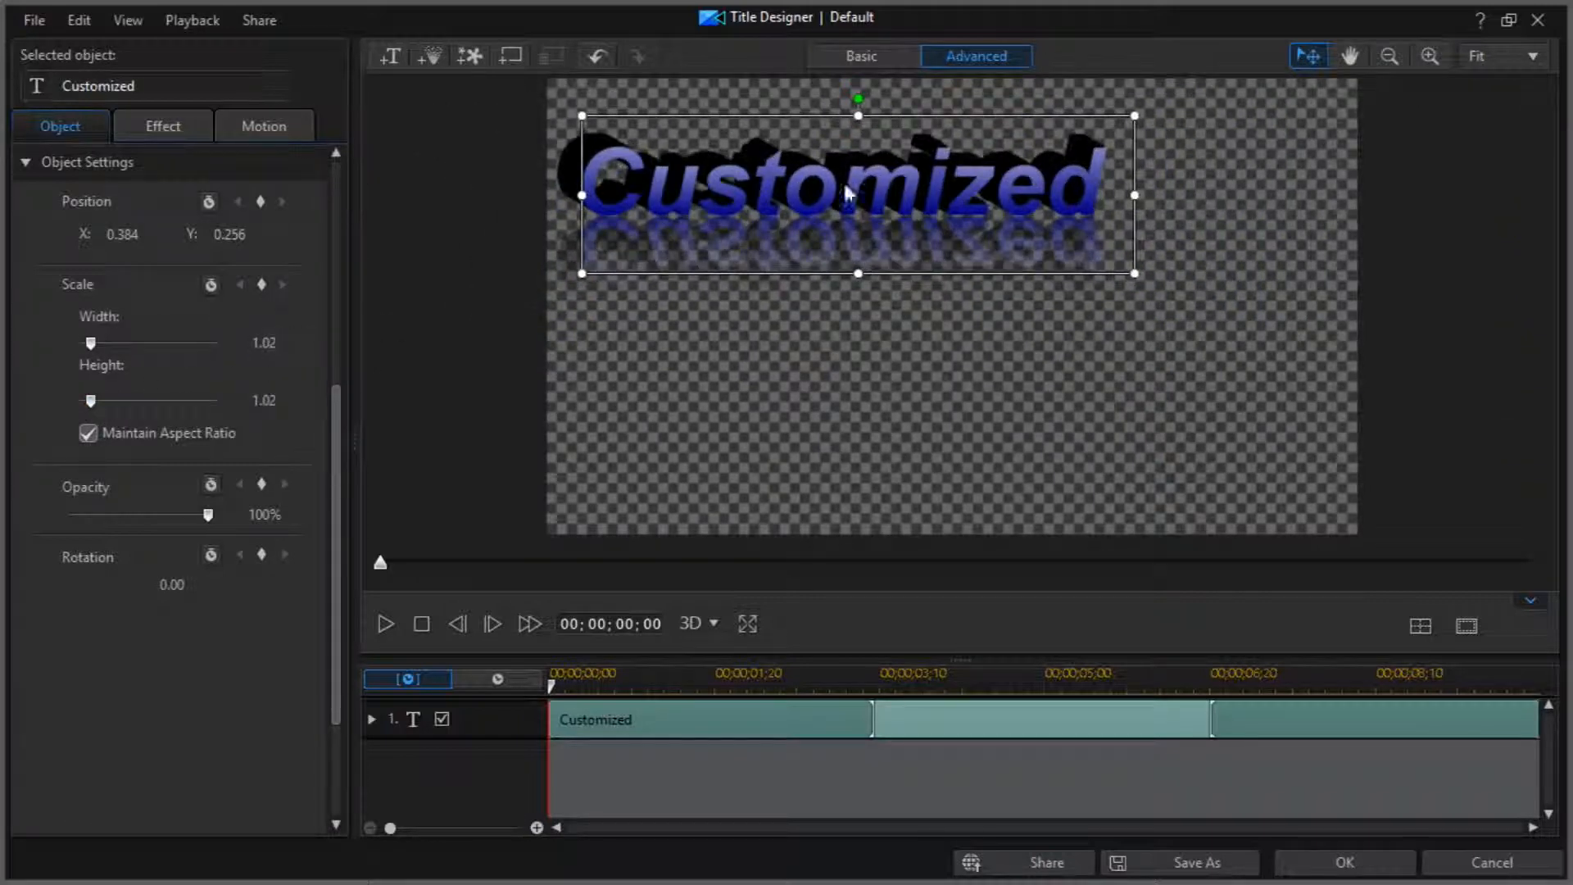
drag(943, 121, 955, 139)
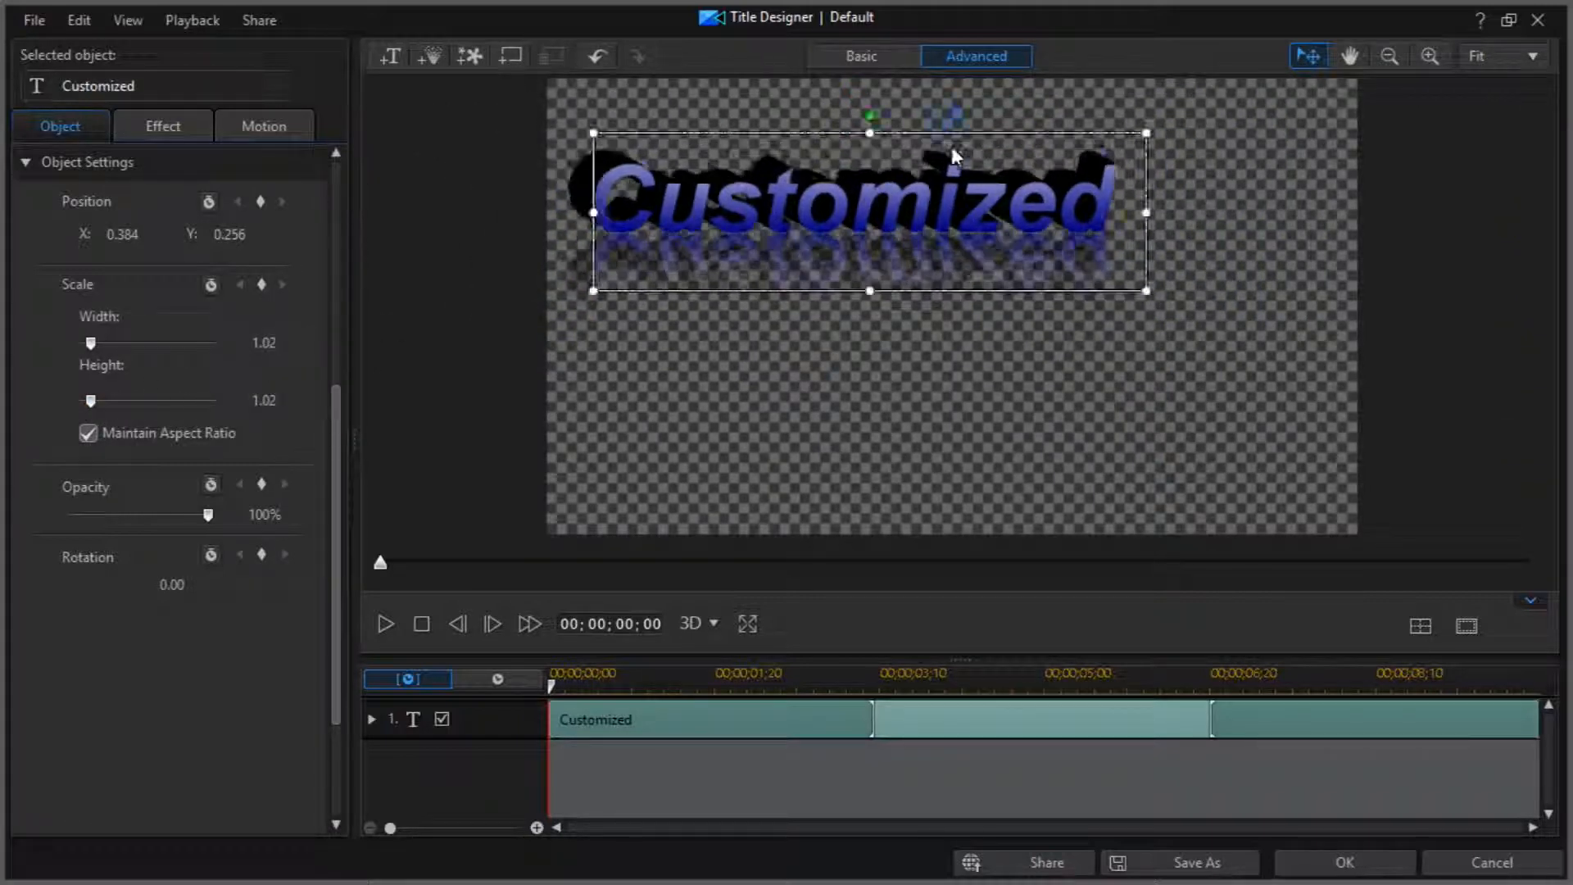
drag(1147, 135, 1234, 131)
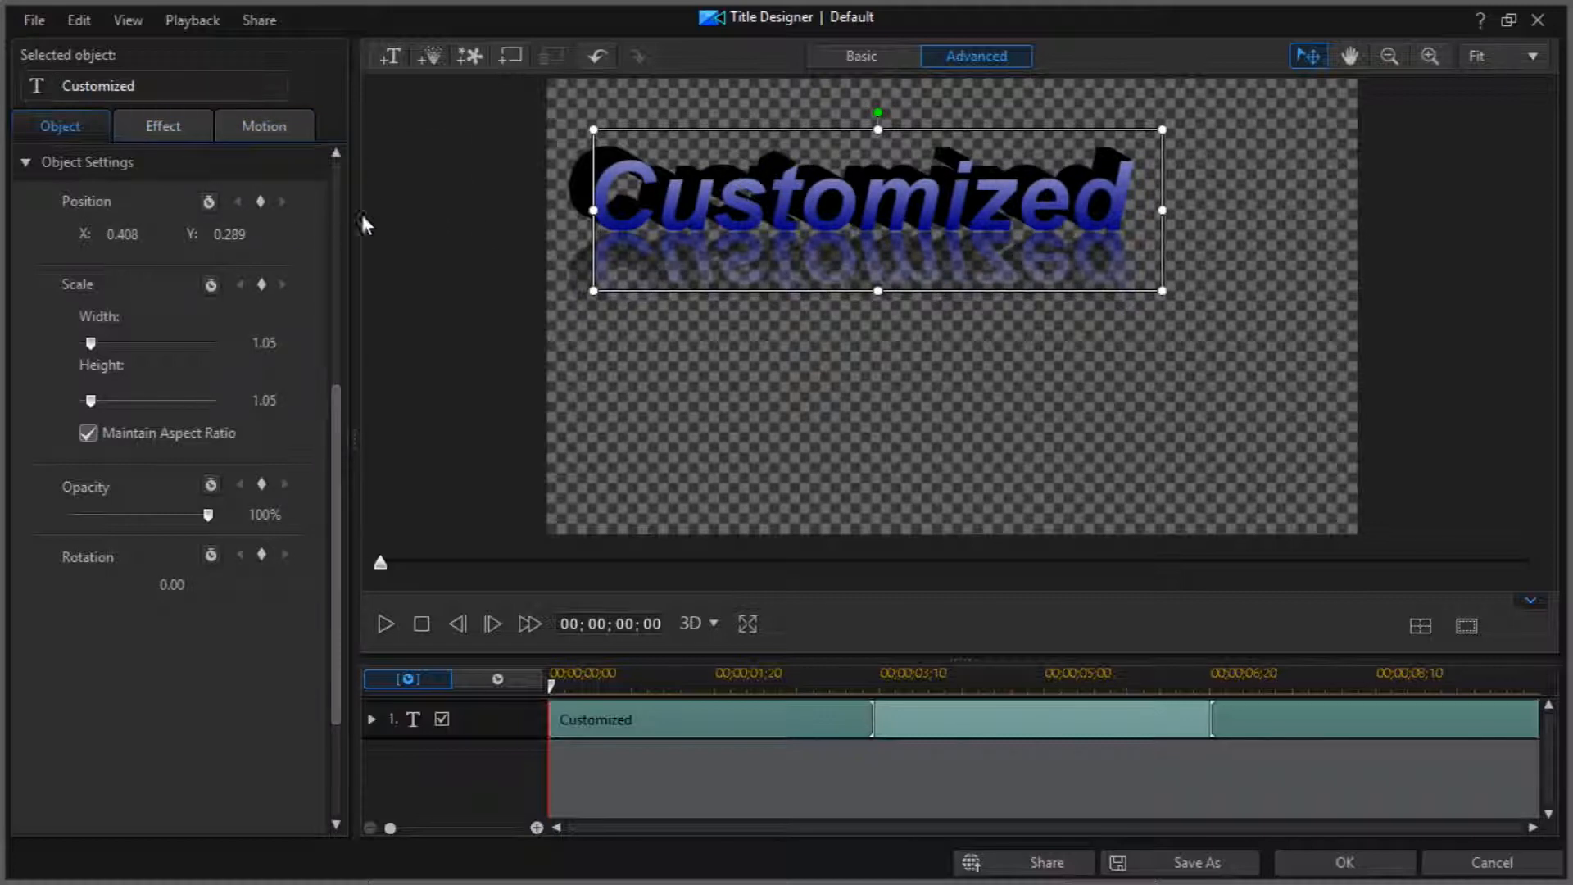
Step: Play the first few seconds of the "Customized" title to preview its styling, then stop playback
key(space)
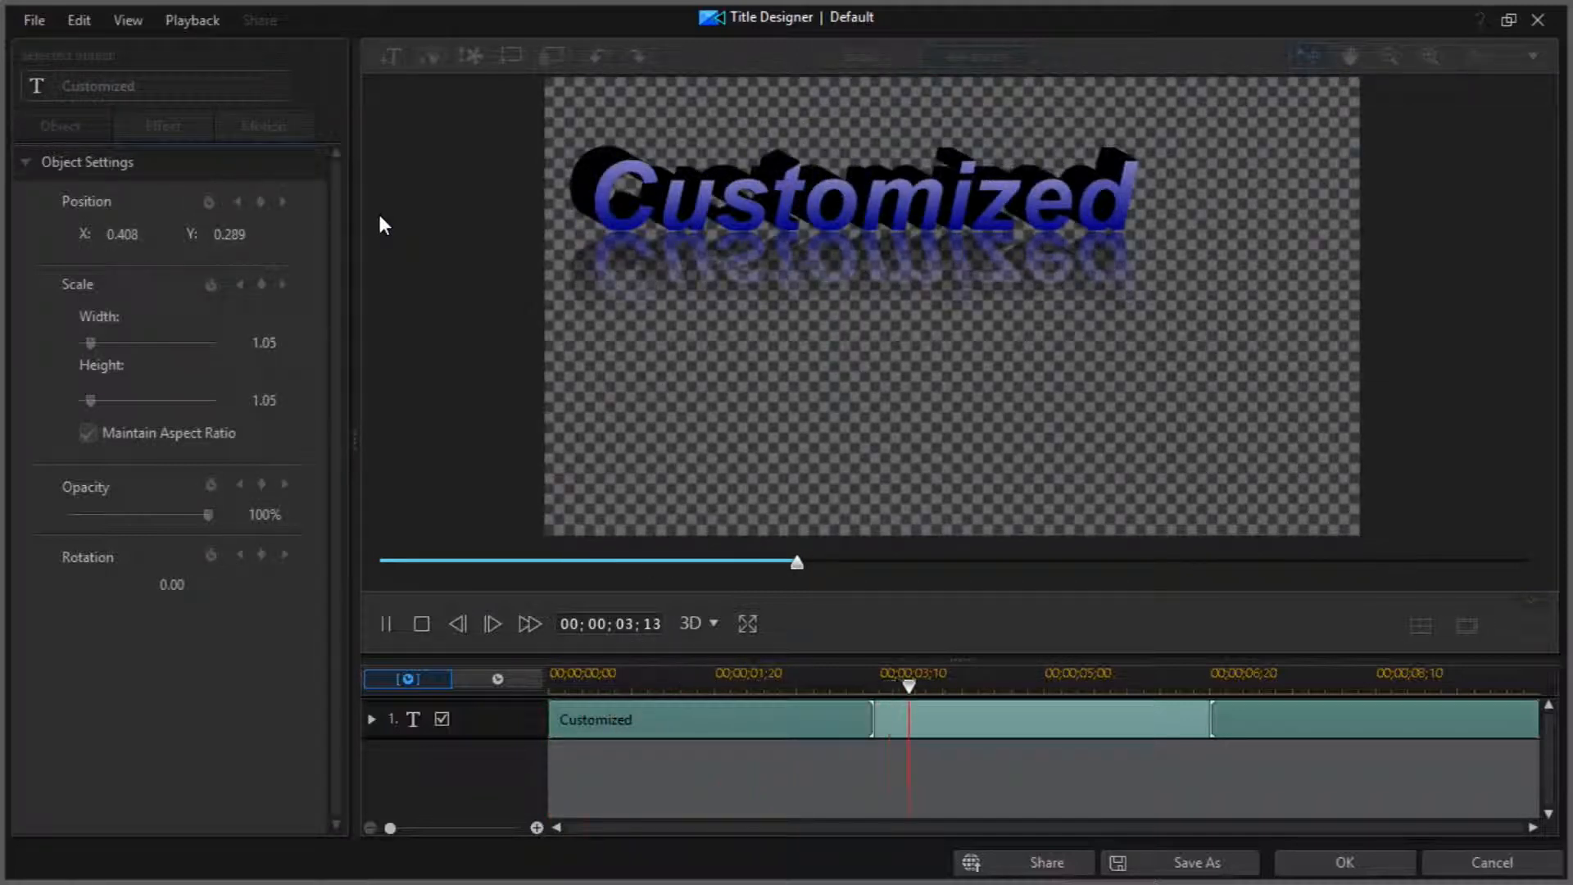
key(space)
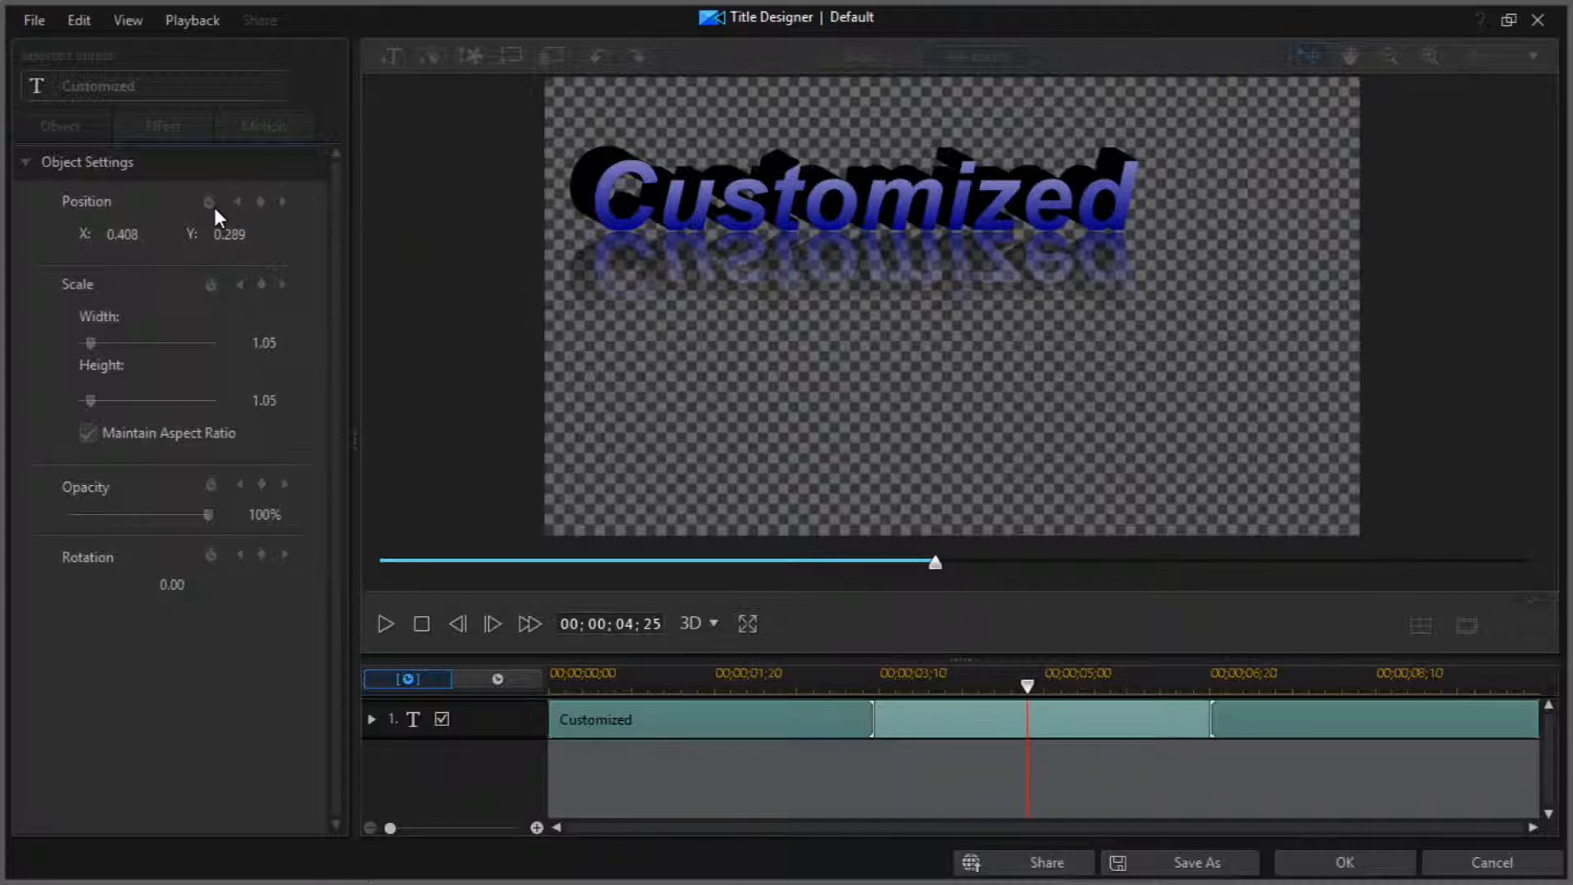
key(space)
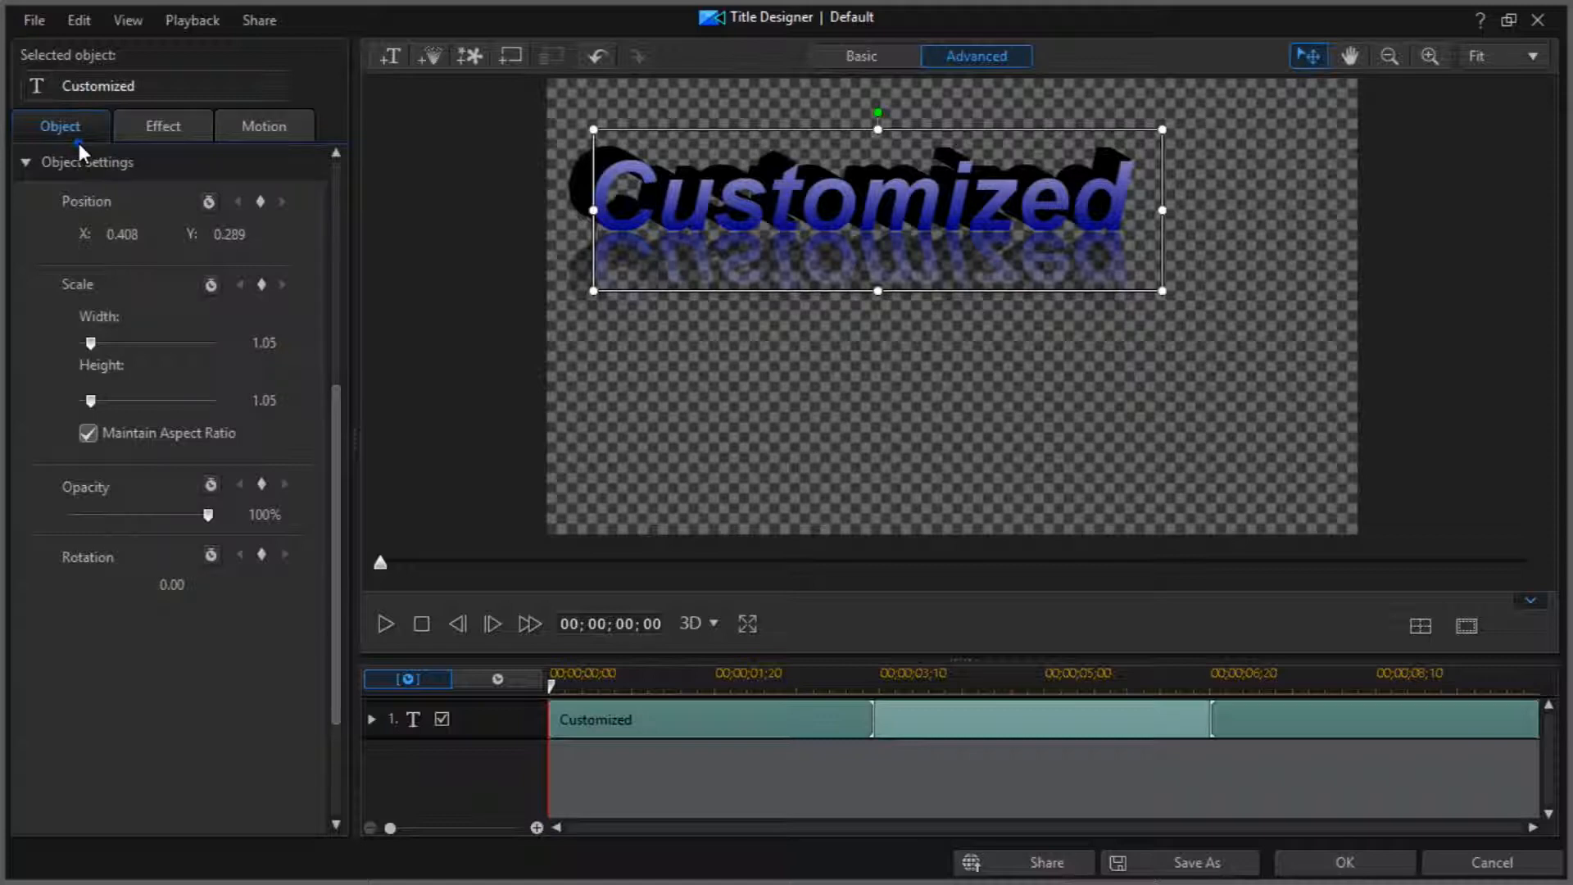
click(26, 164)
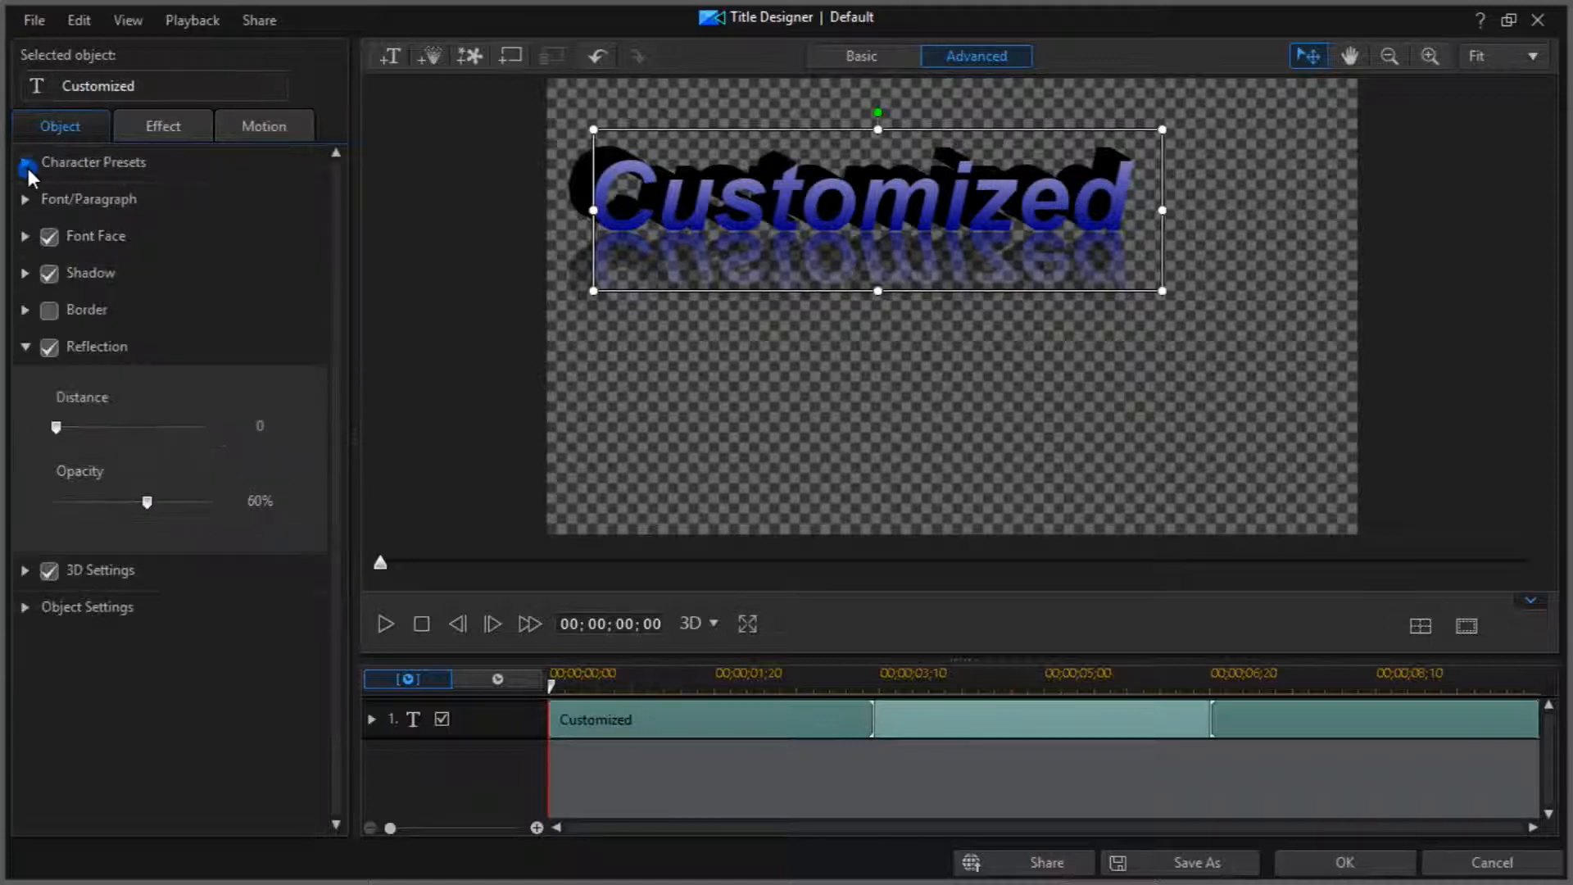
Step: Add a second text object reading "Text" below the "Customized" title and nudge "Customized" slightly down
click(391, 54)
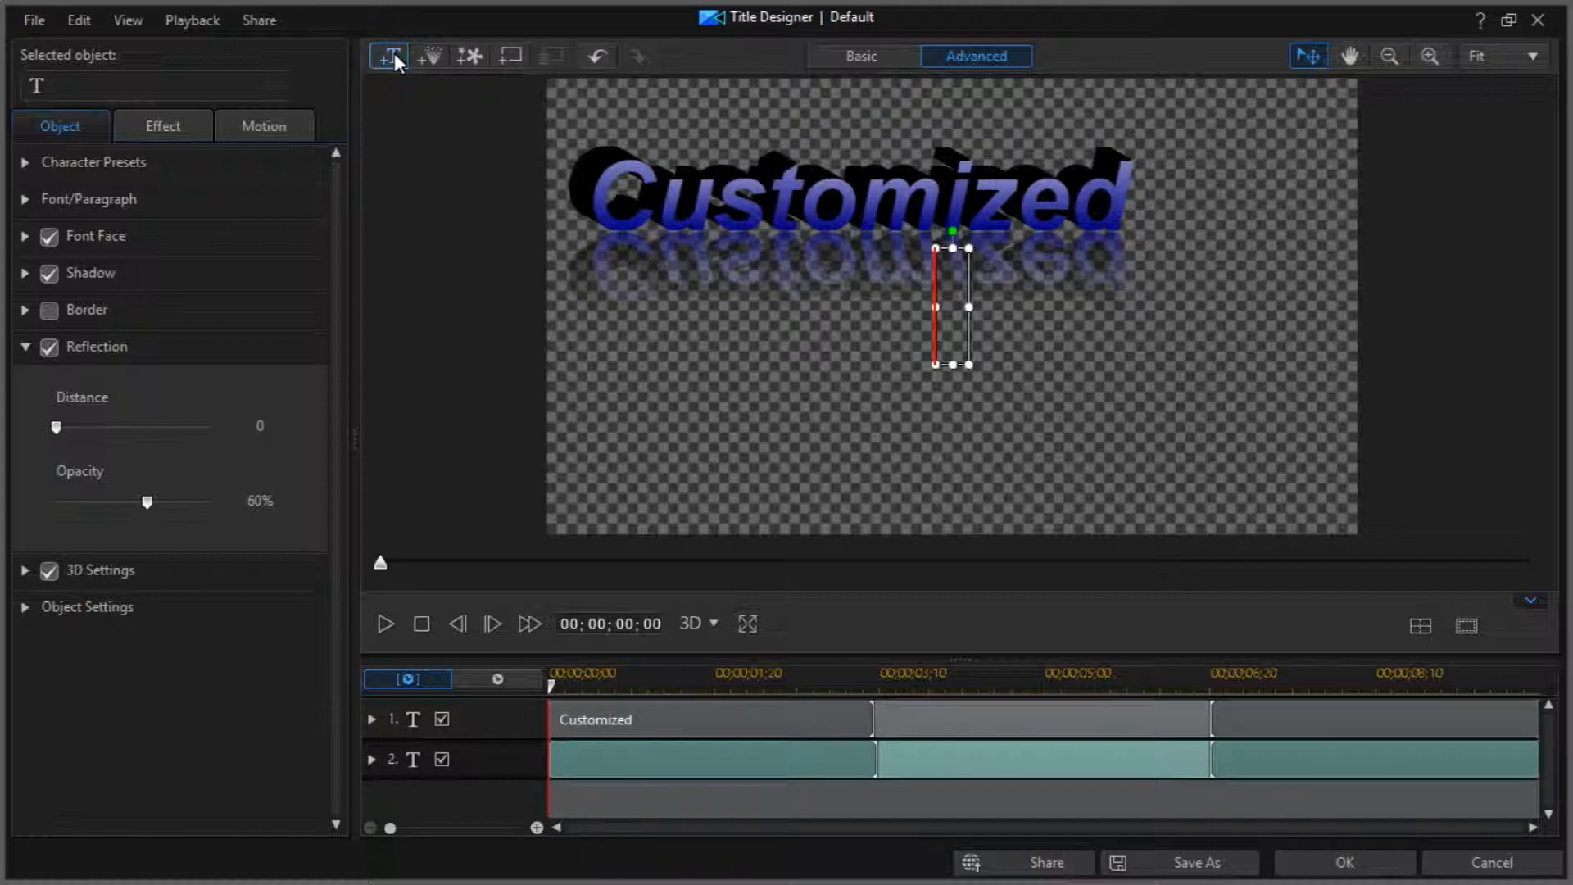
text(Text)
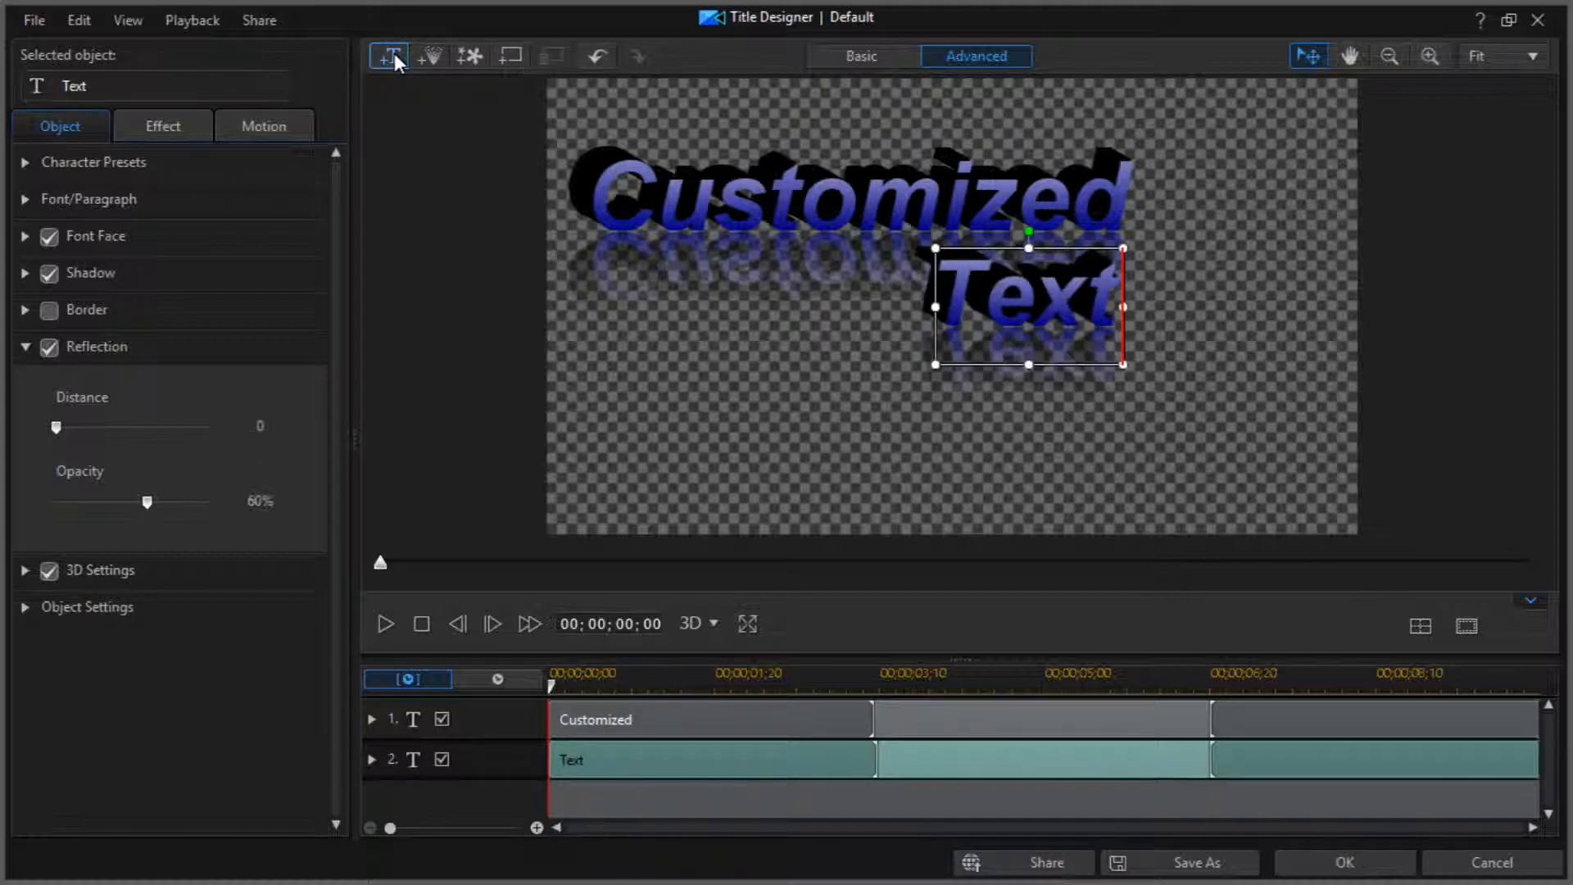
drag(1009, 256, 1016, 342)
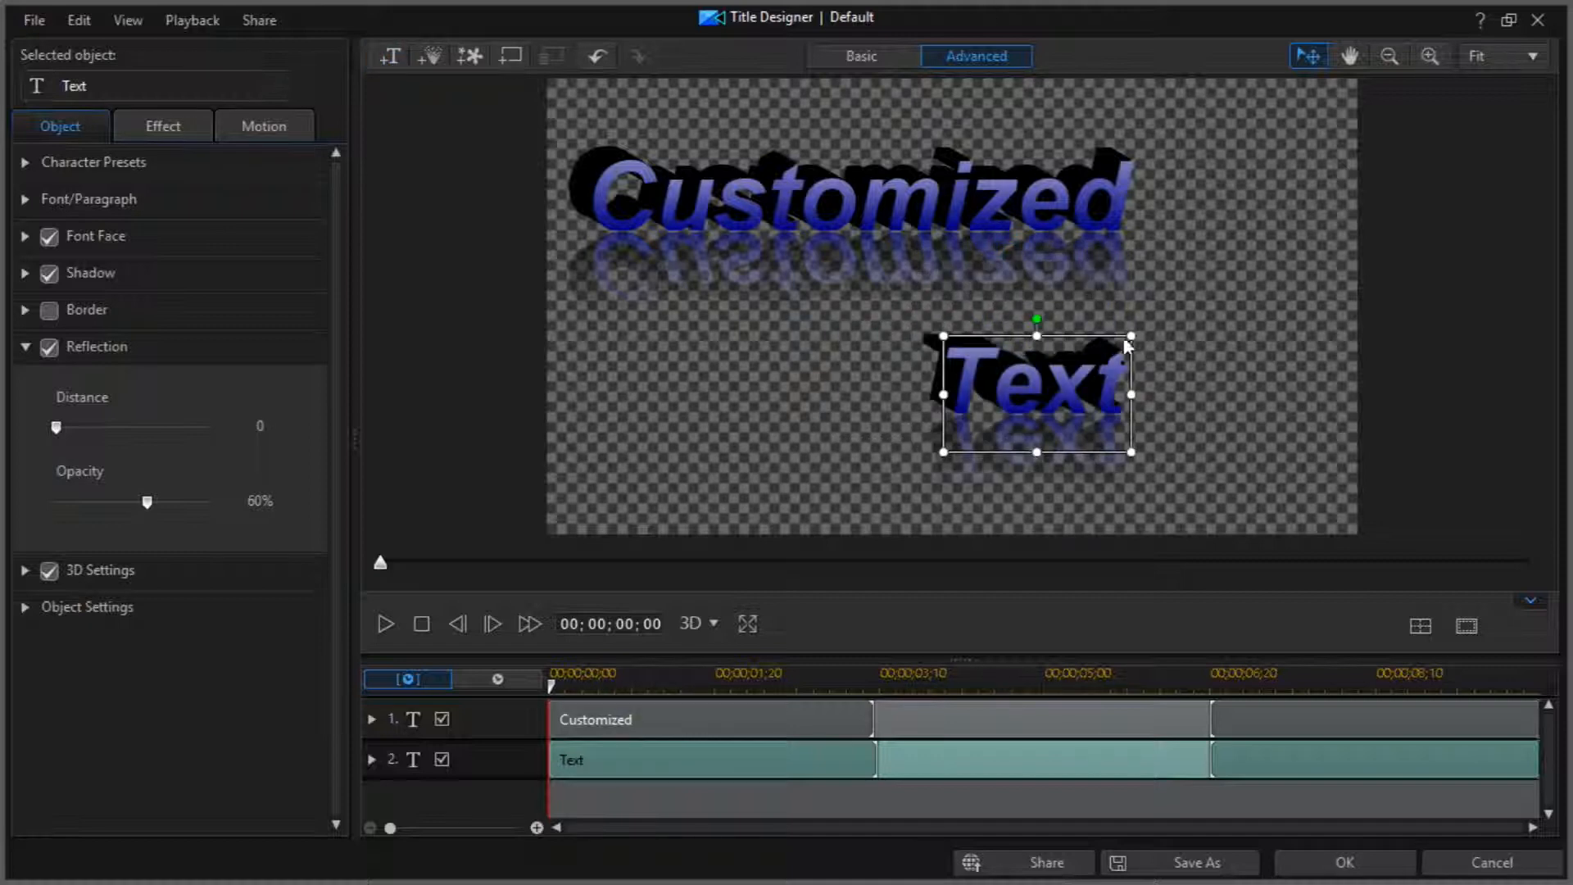
click(1019, 159)
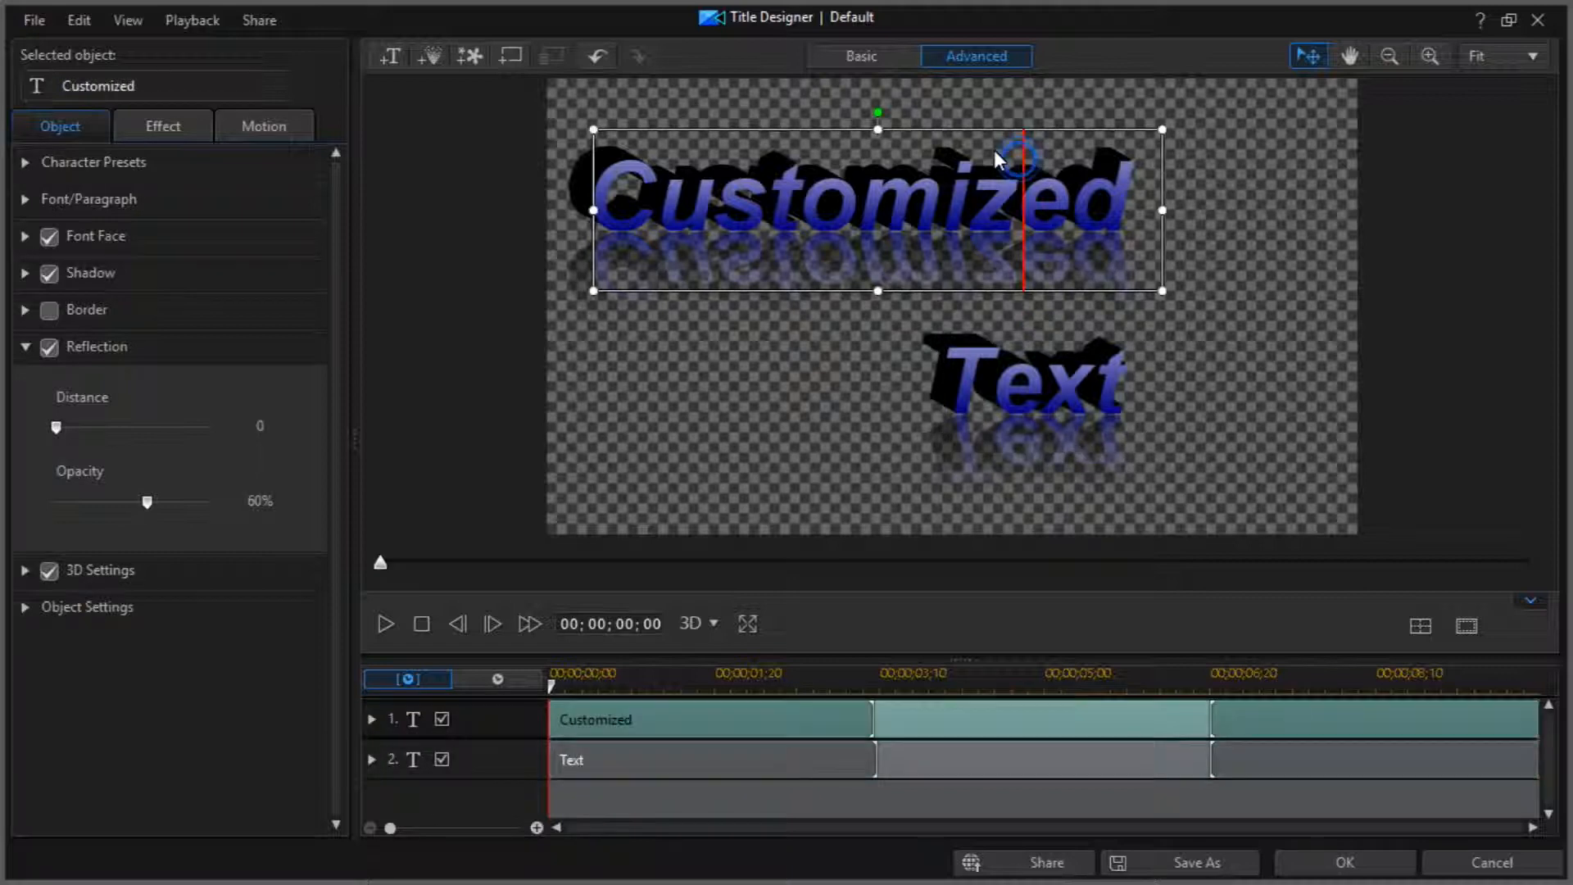
drag(992, 136, 996, 144)
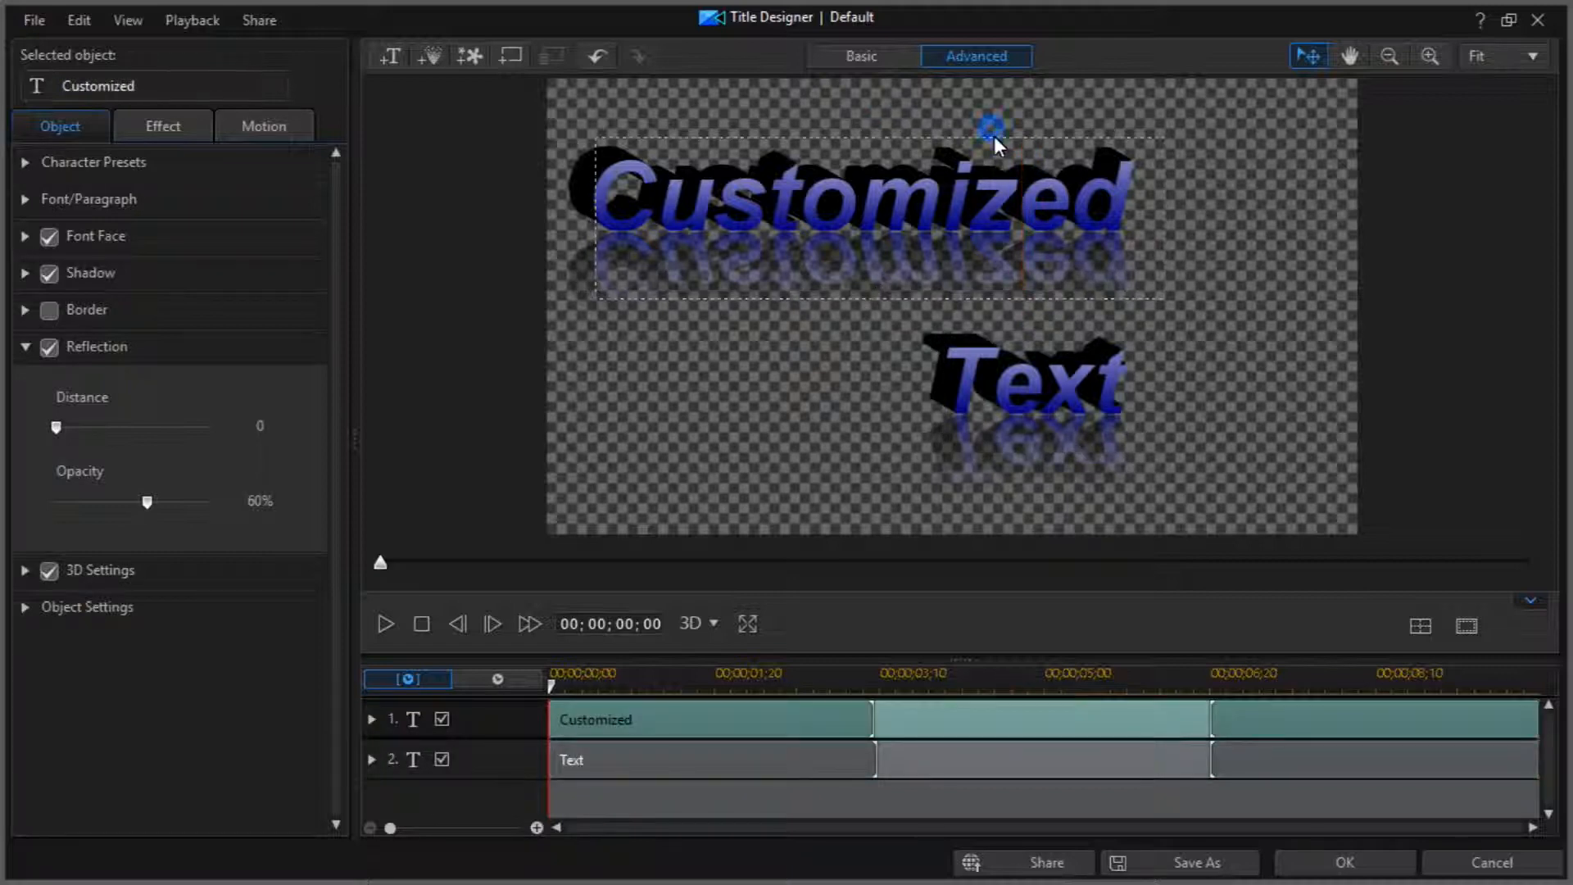
Step: Enlarge the "Text" object moderately and shift it to the right beneath the end of "Customized"
click(1032, 348)
drag(1130, 336, 1270, 321)
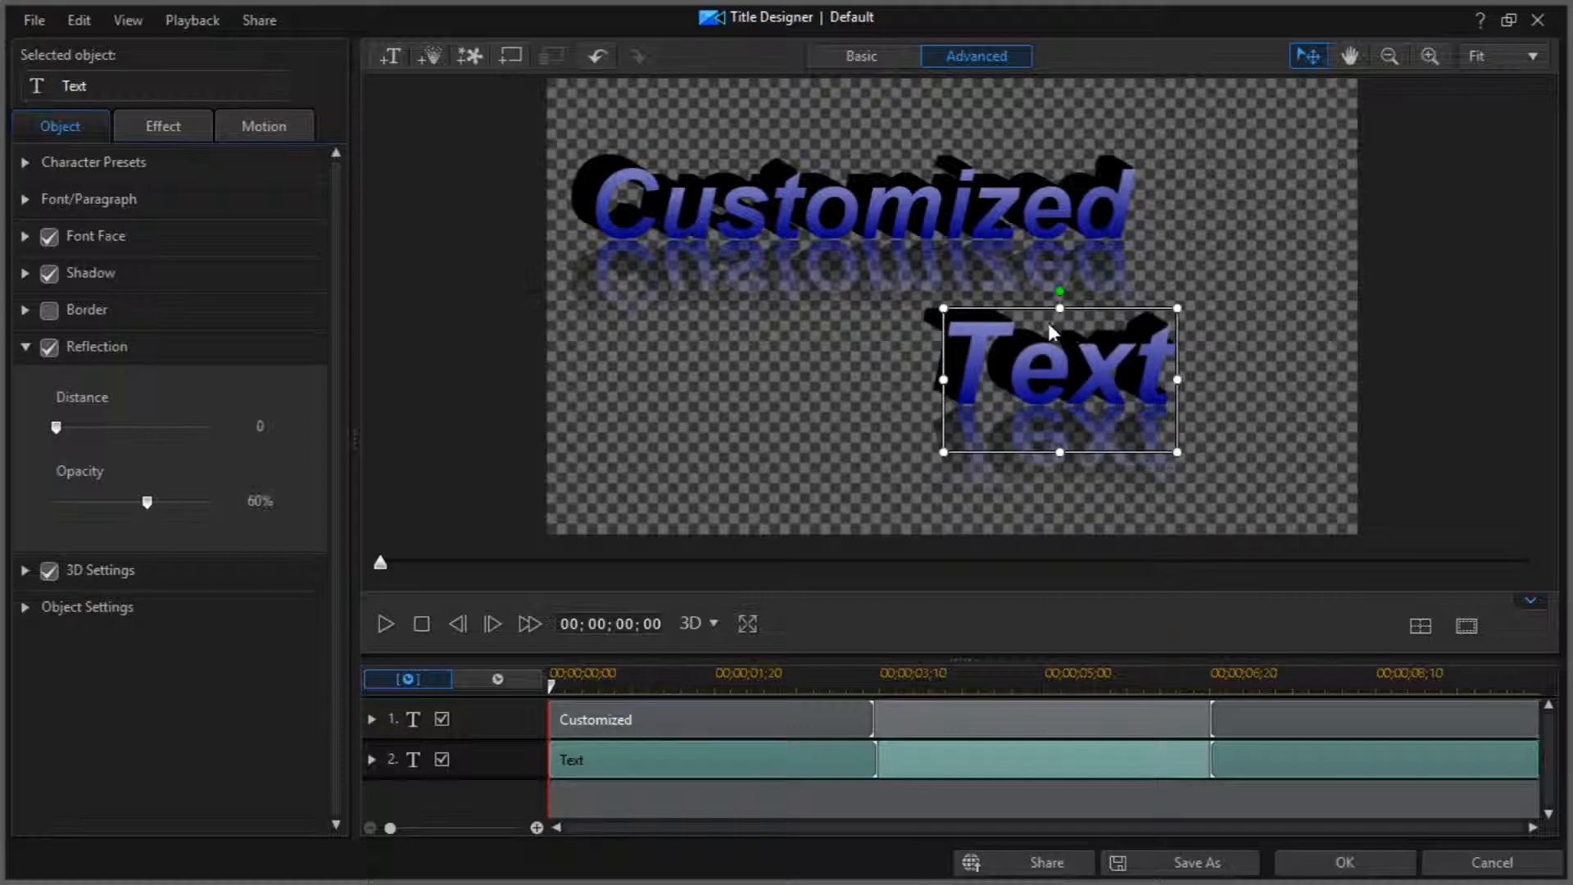
drag(1040, 306, 1117, 313)
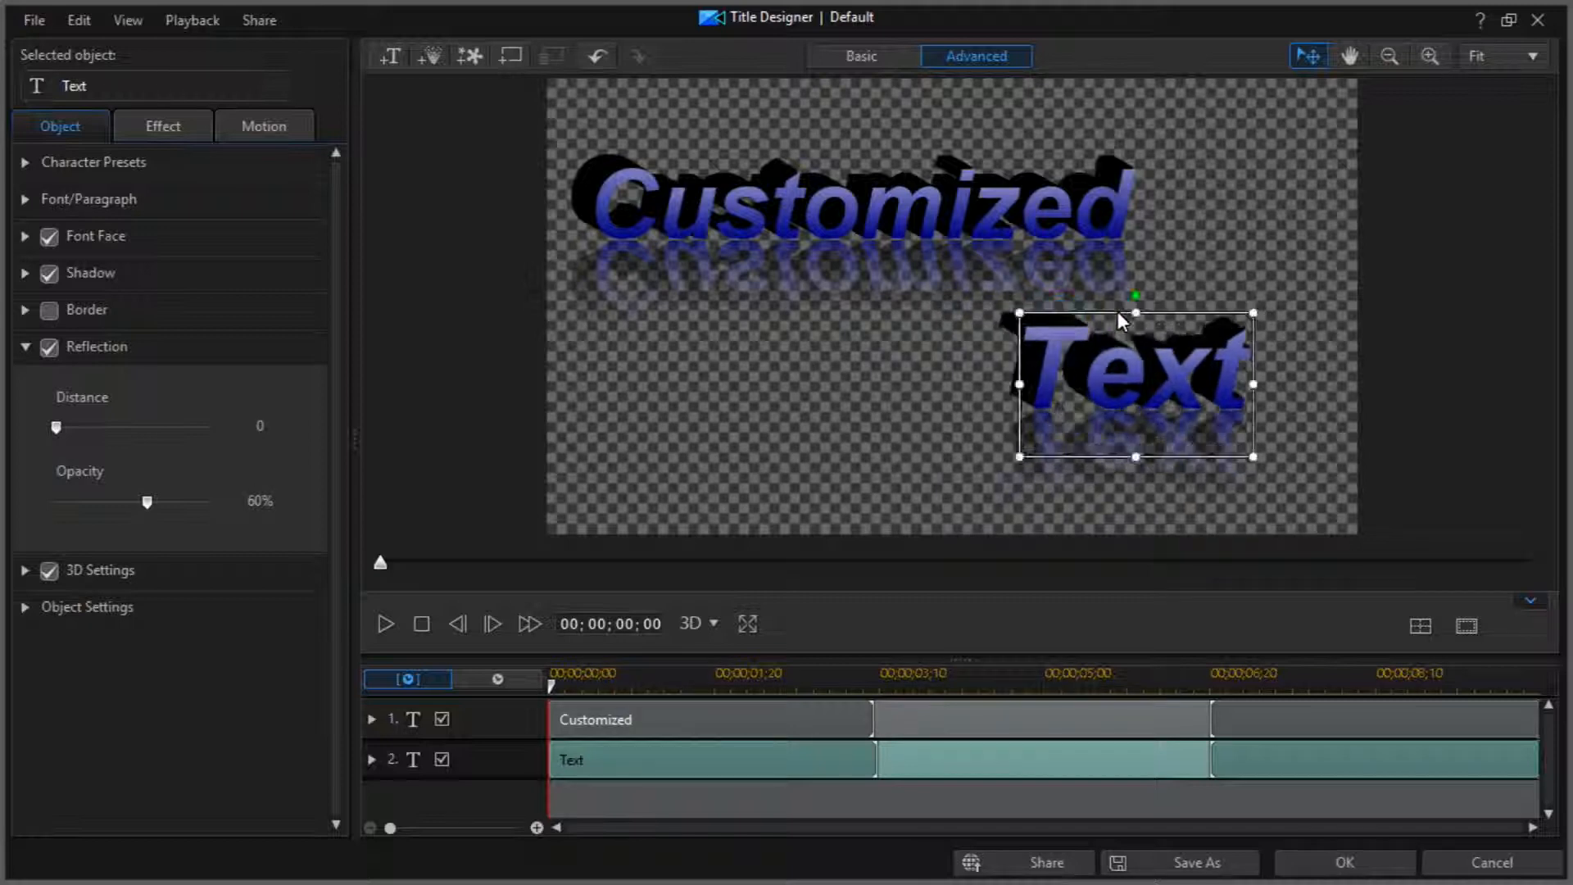
Step: Apply the Beam In - Down effect to "Text" and give it a circular motion path shifted down and to the right
click(176, 127)
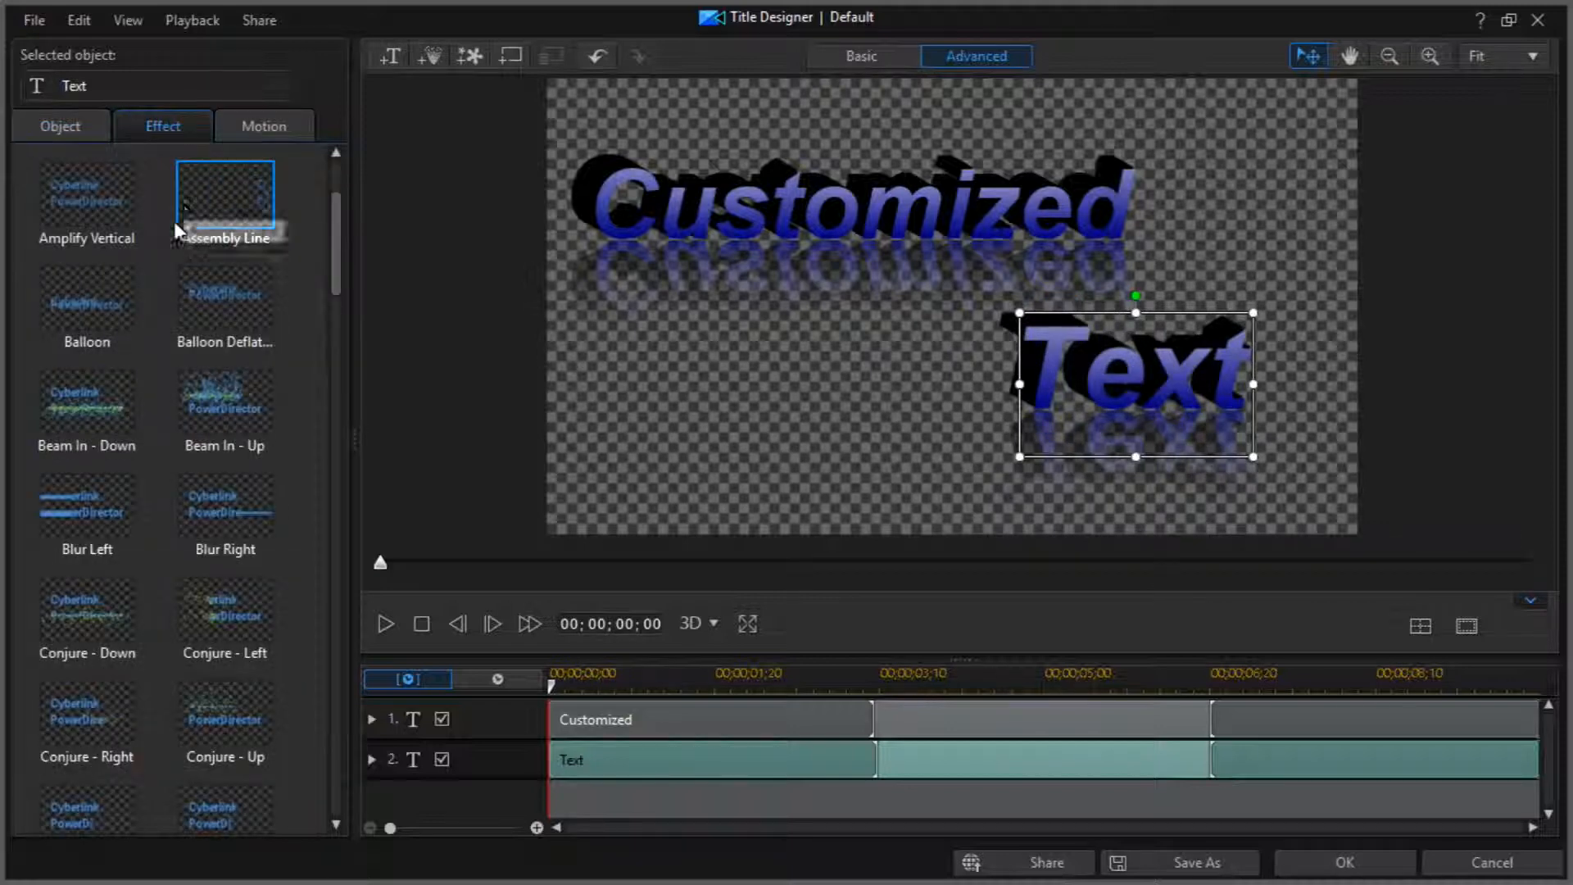
click(108, 379)
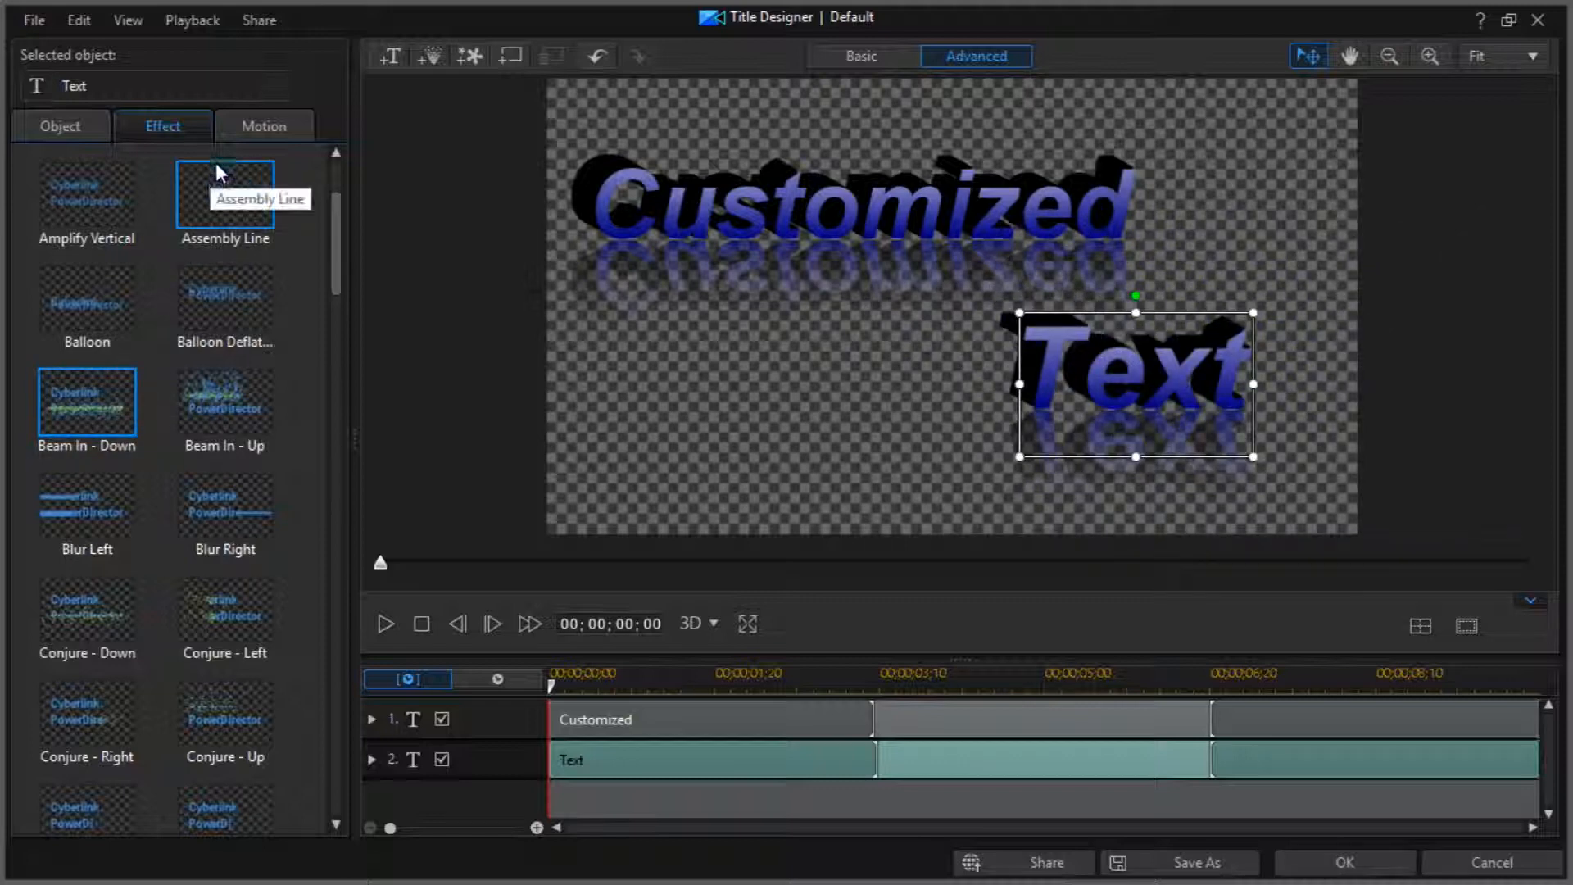
click(275, 125)
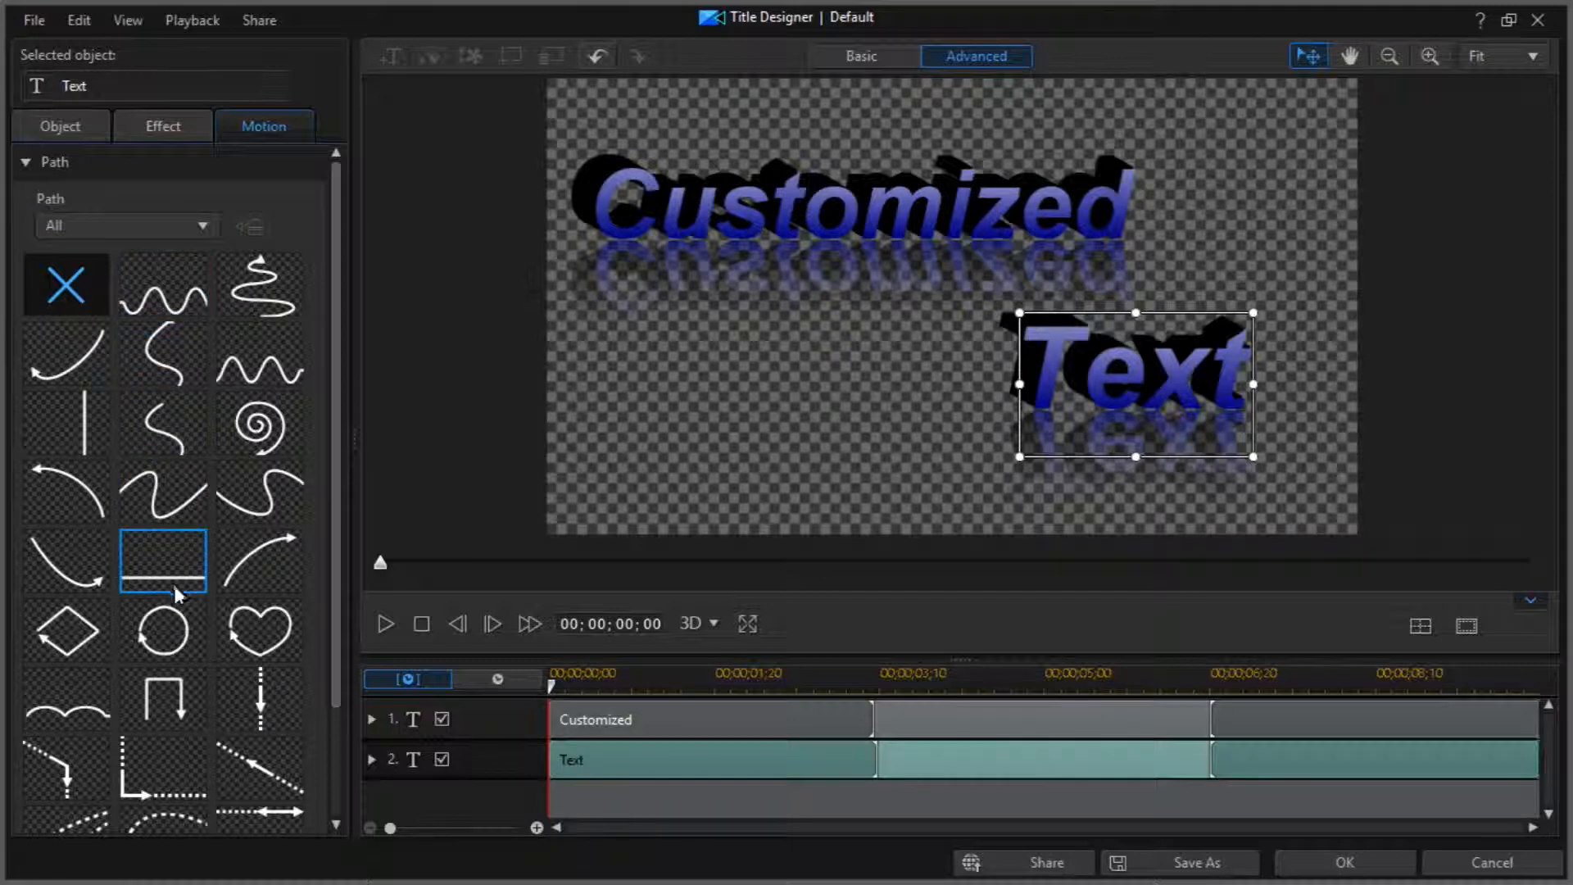
click(194, 637)
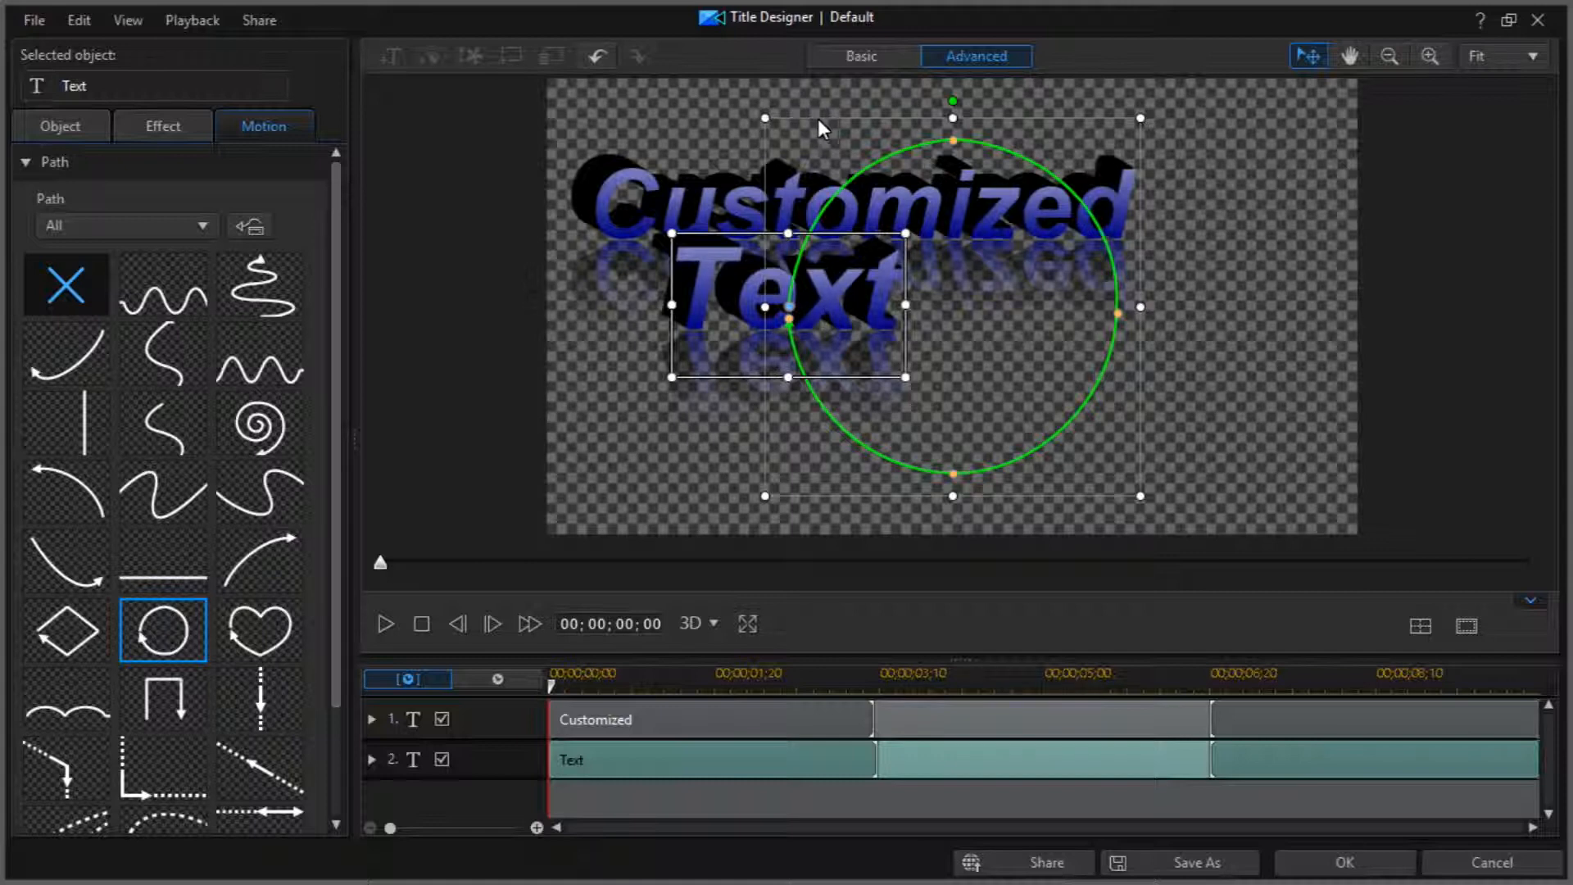
drag(788, 121, 888, 185)
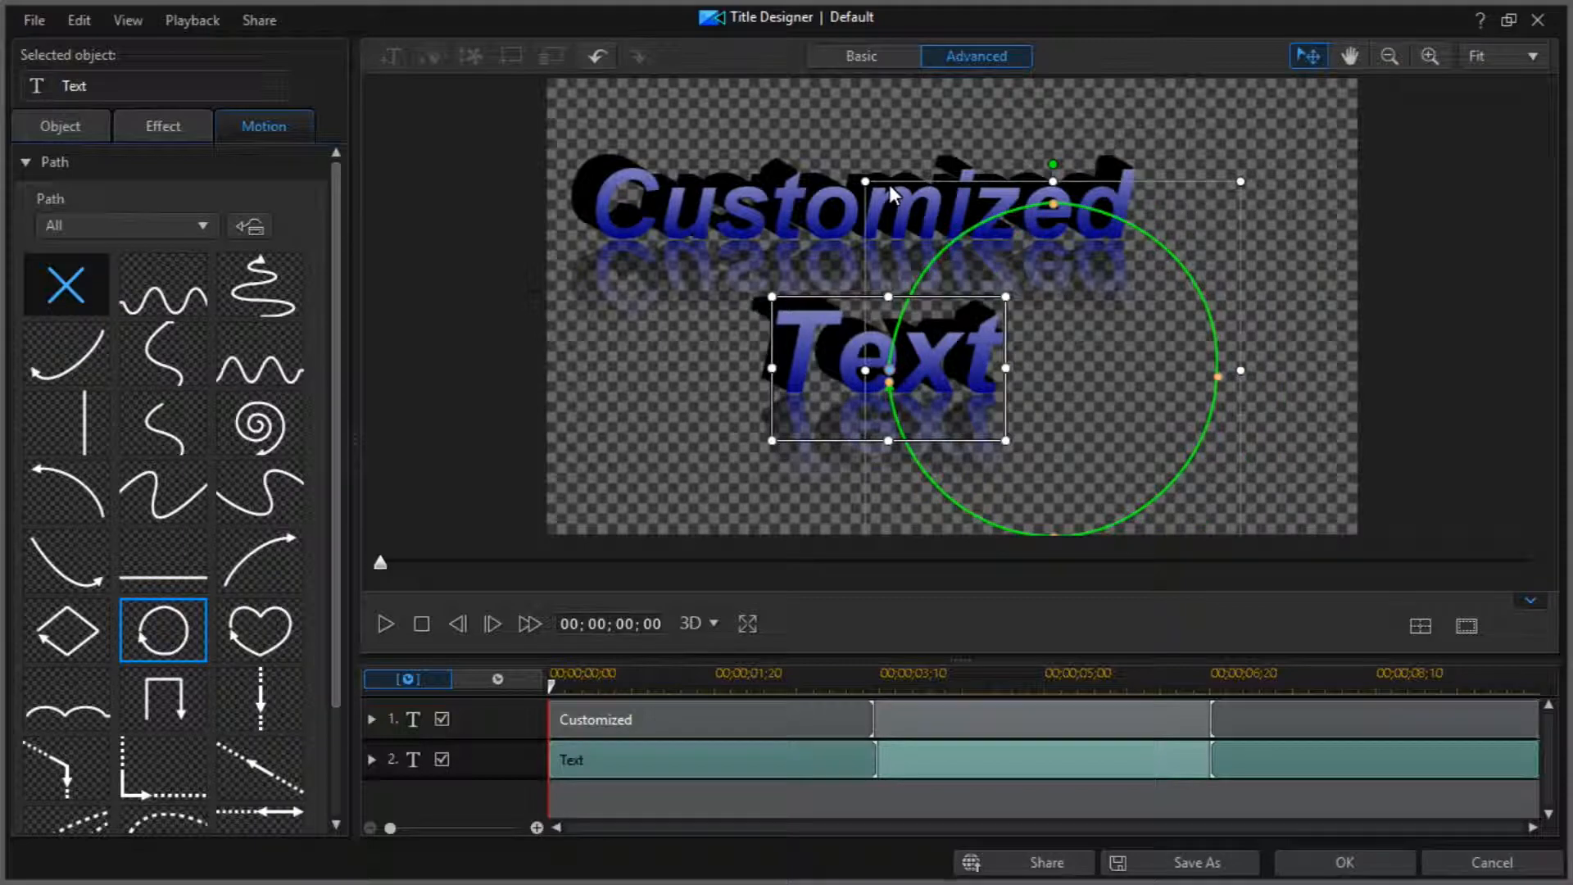
Step: Preview the circular motion of "Text", then shift its path slightly to the right
key(space)
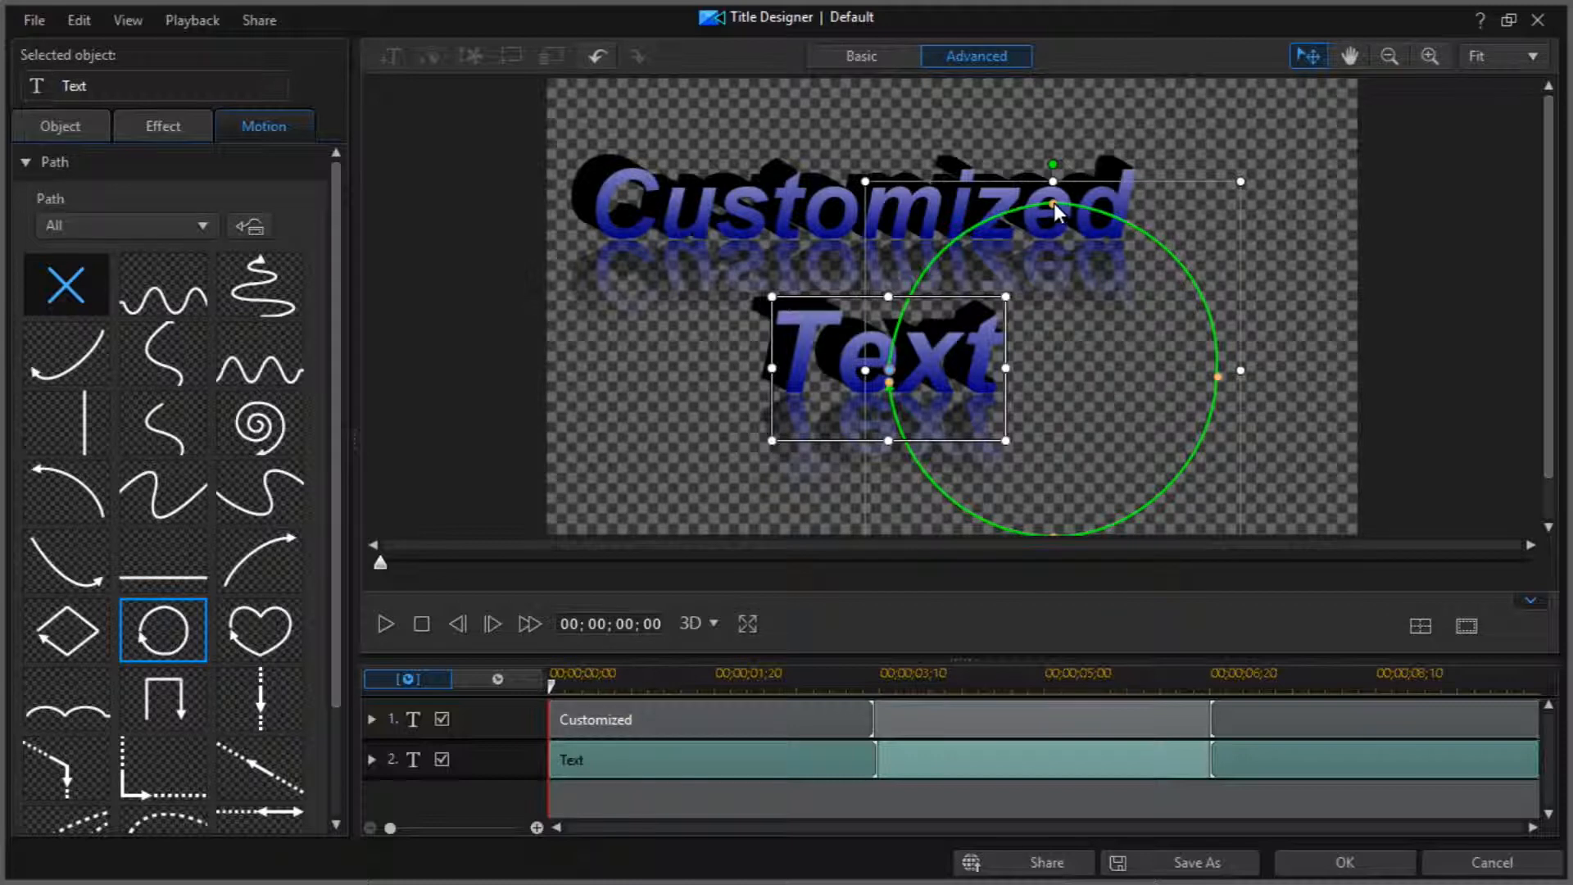
drag(1032, 180, 1103, 185)
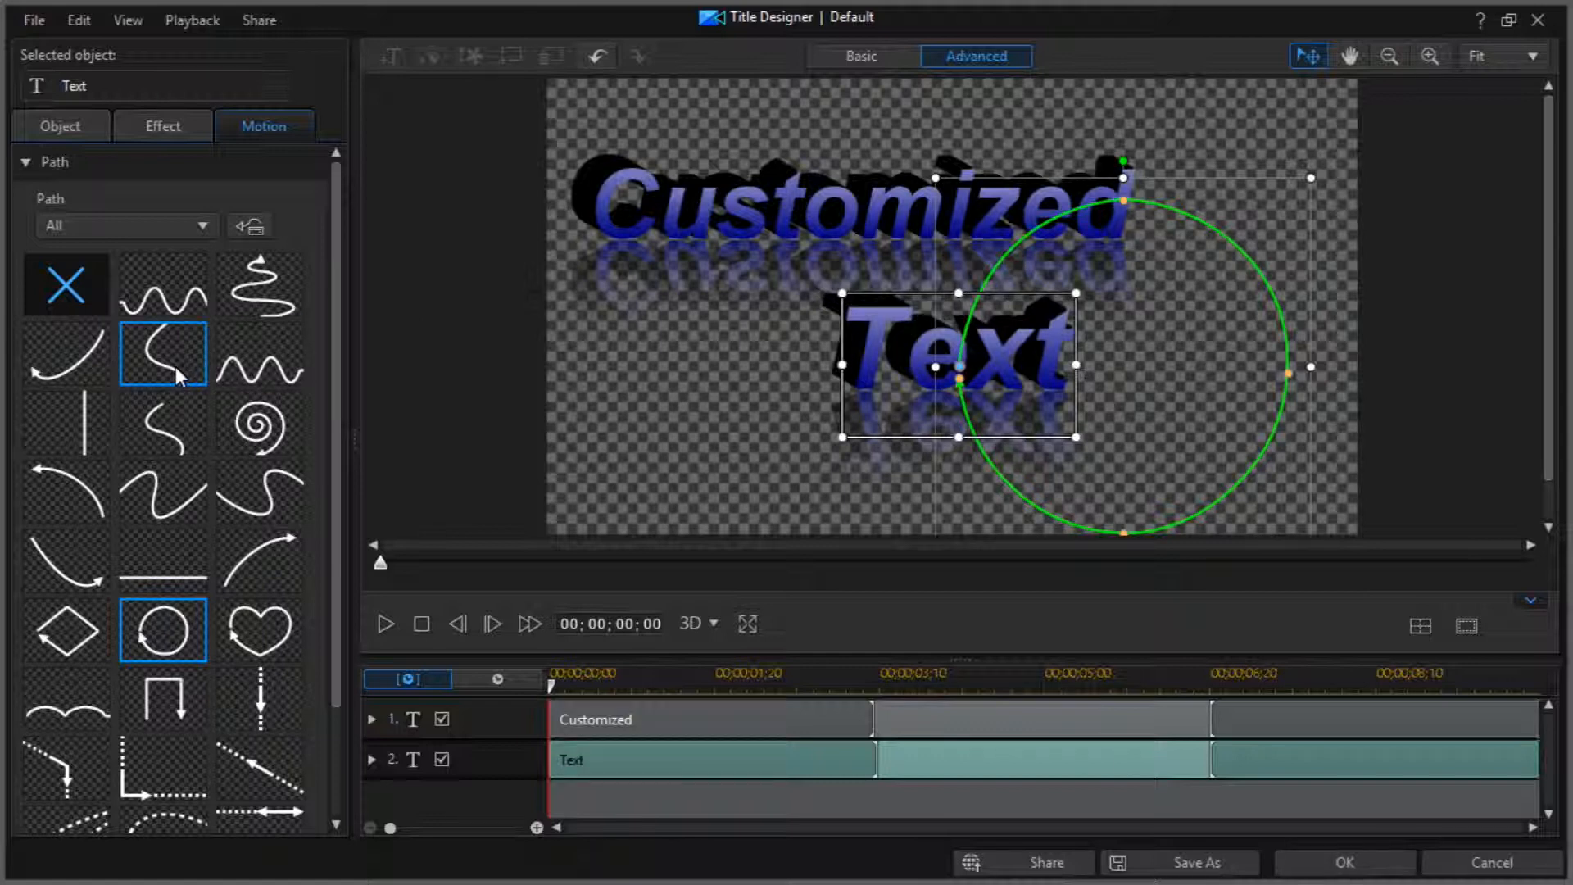
Step: Replace the path of "Text" with the spiral, discarding unsaved path changes, and position it beneath the second half of "Customized"
click(260, 423)
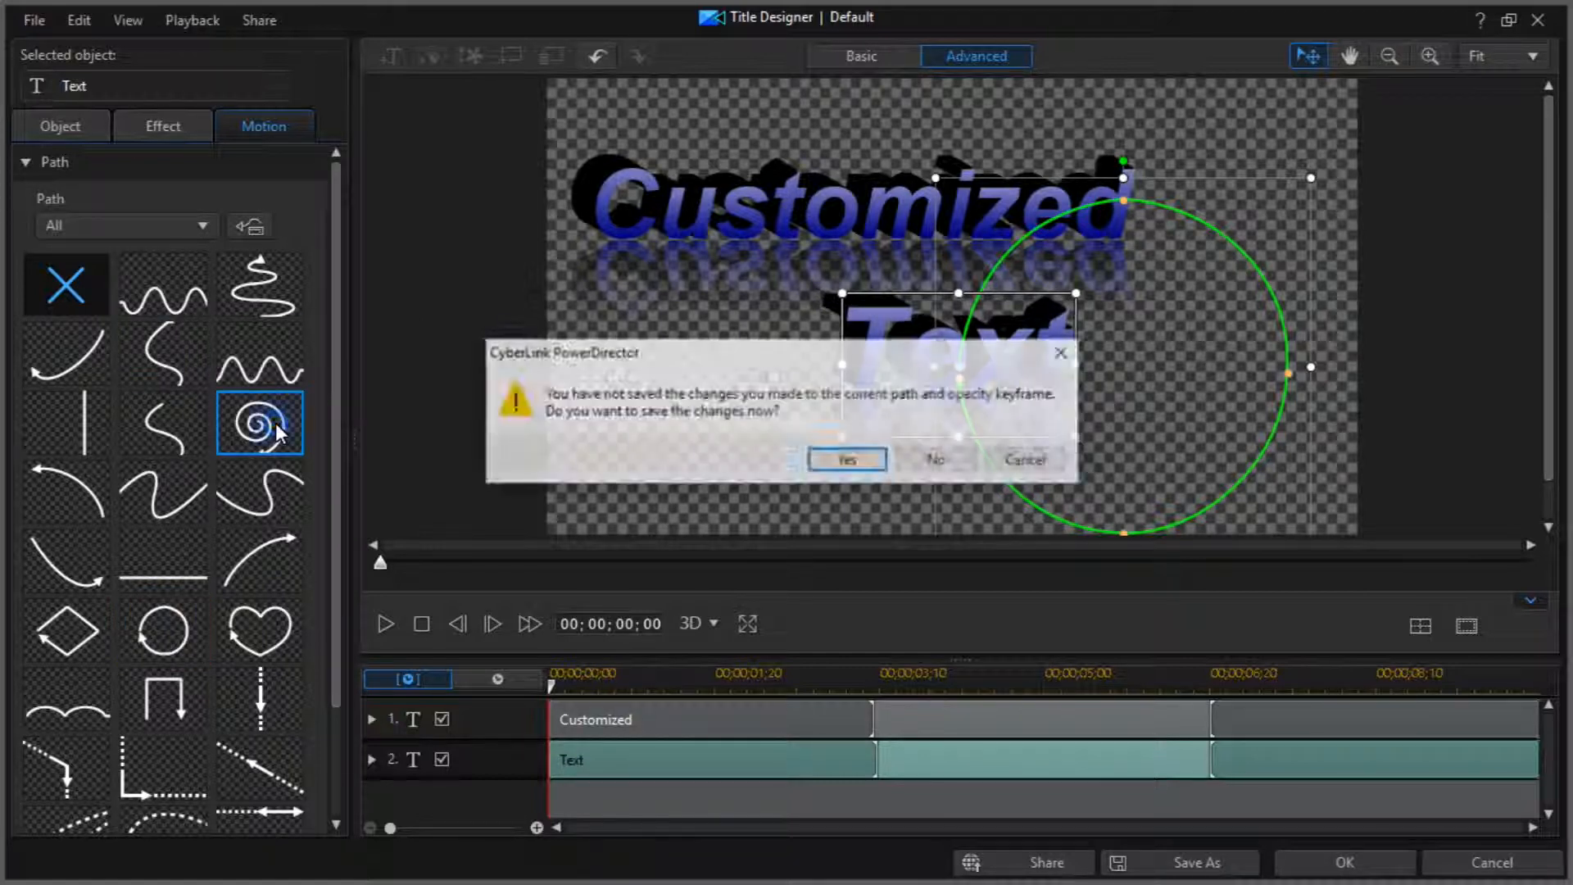
click(915, 463)
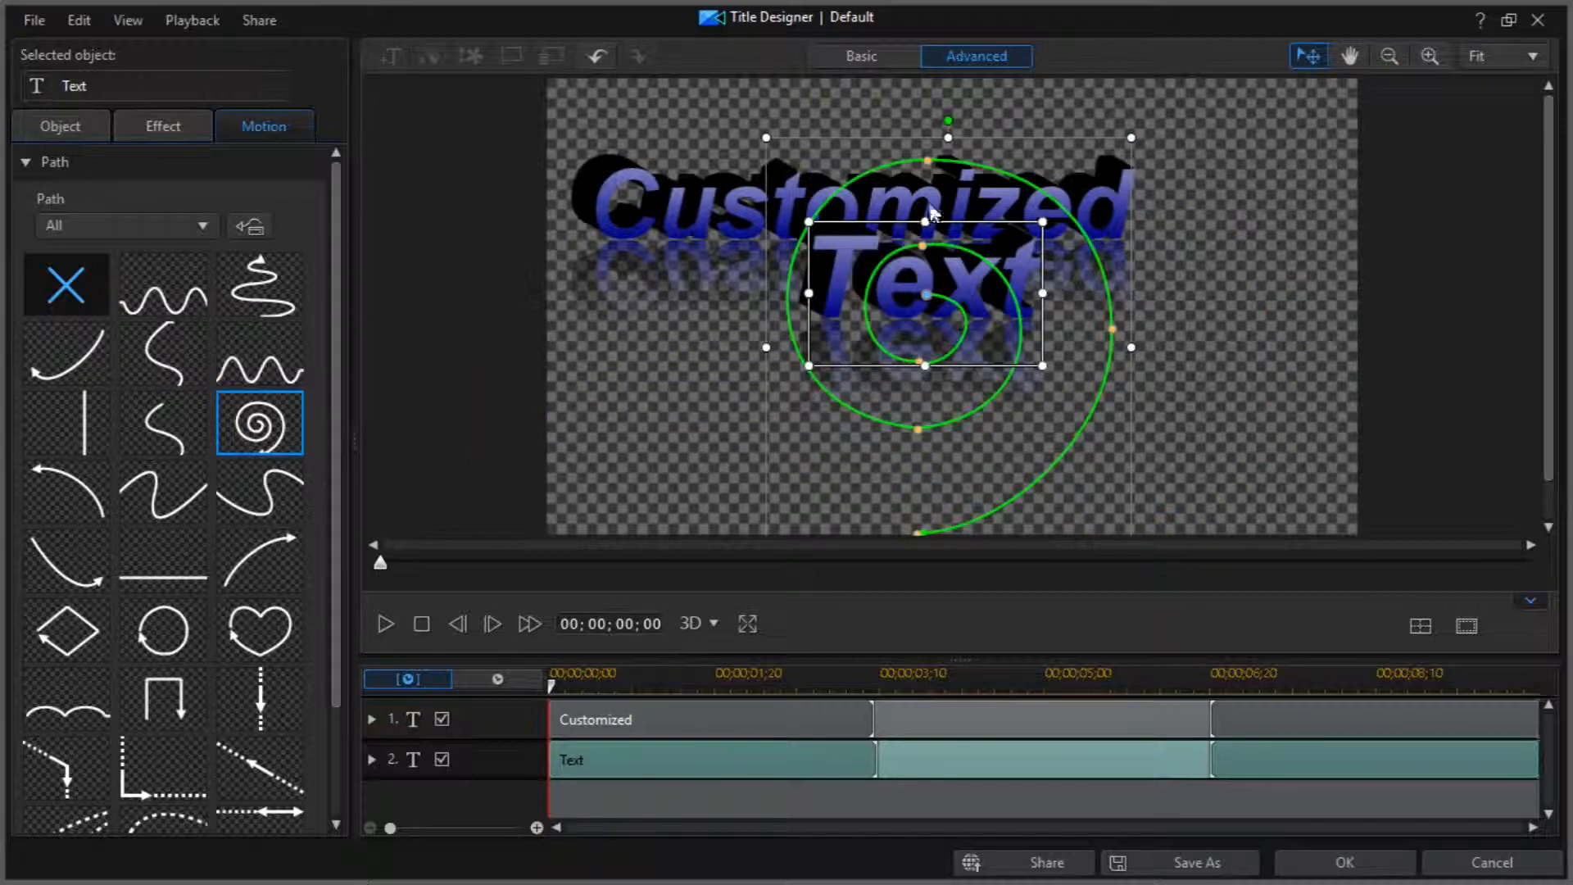
drag(907, 140, 884, 221)
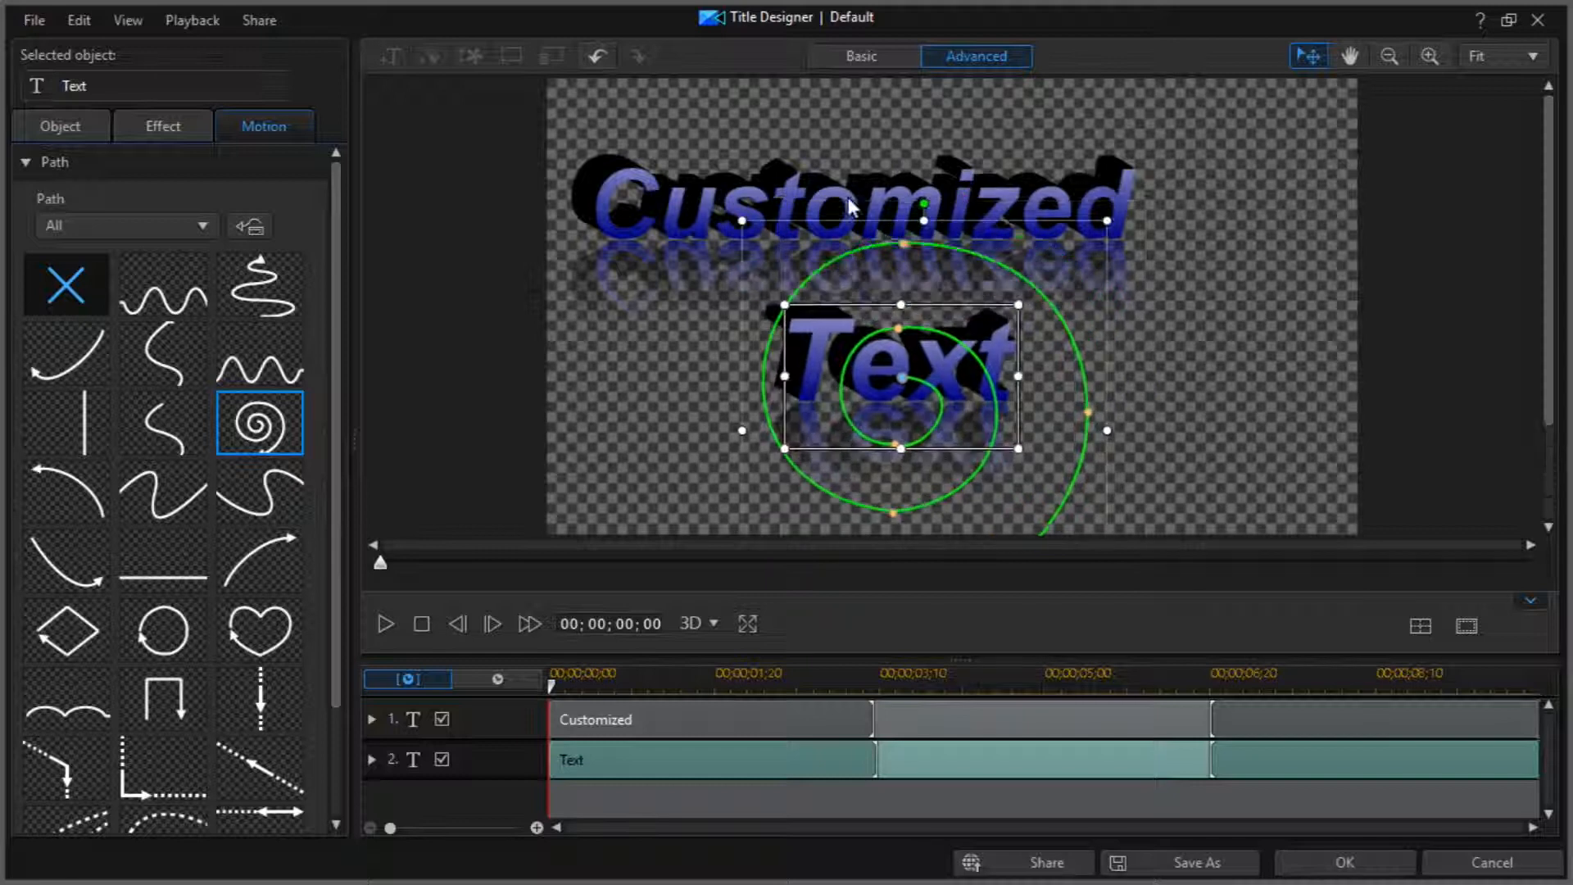
click(653, 189)
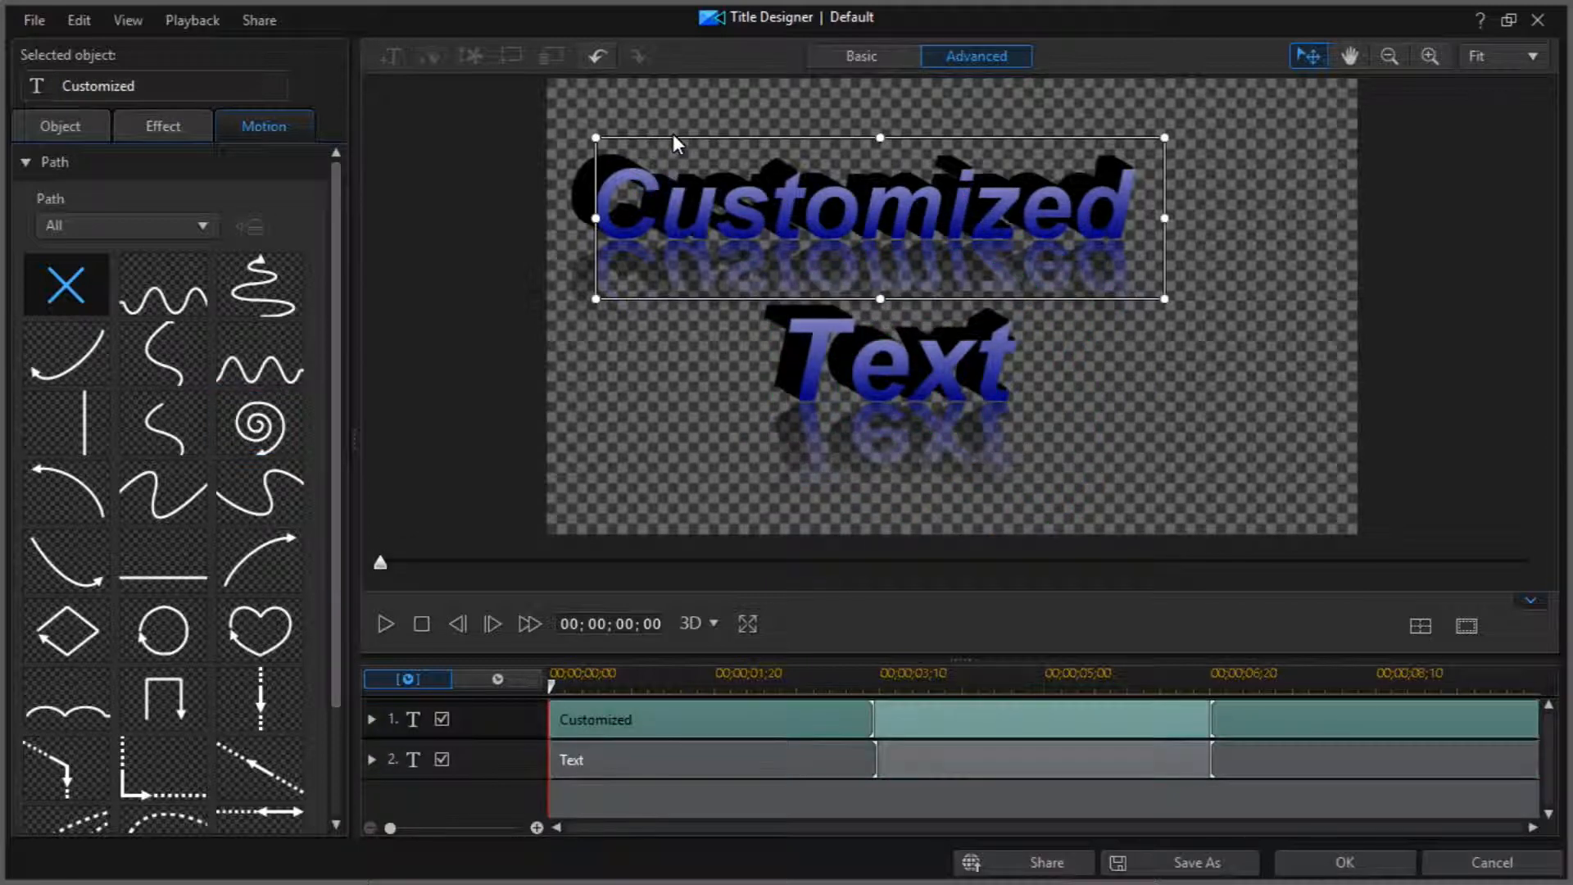
click(847, 336)
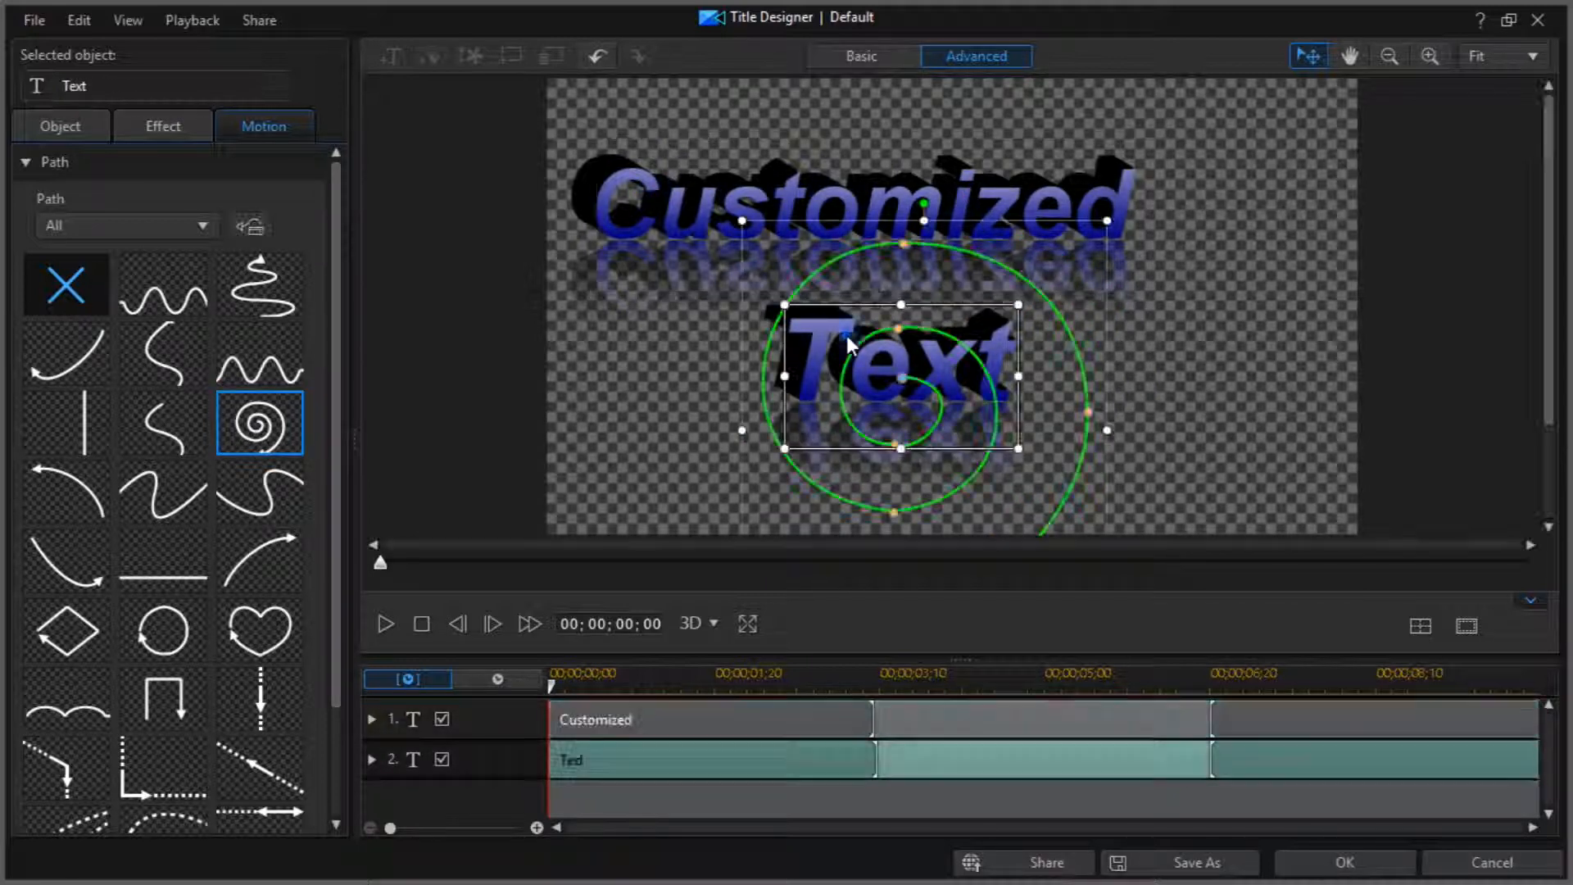
drag(866, 218, 906, 218)
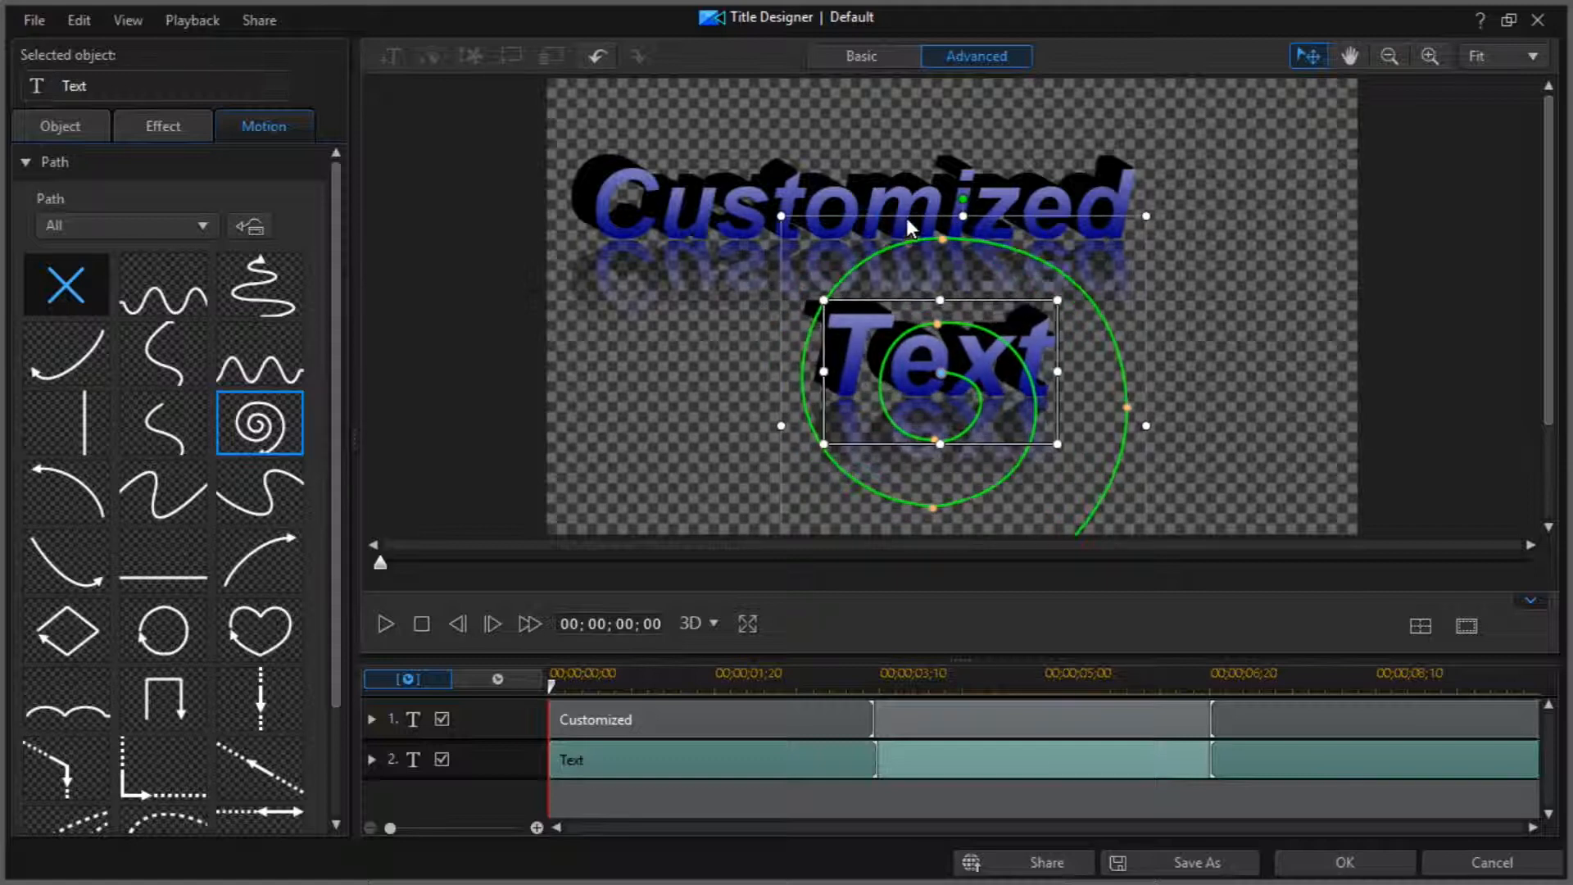
Step: Play the title to preview "Text" moving along the spiral path
click(740, 190)
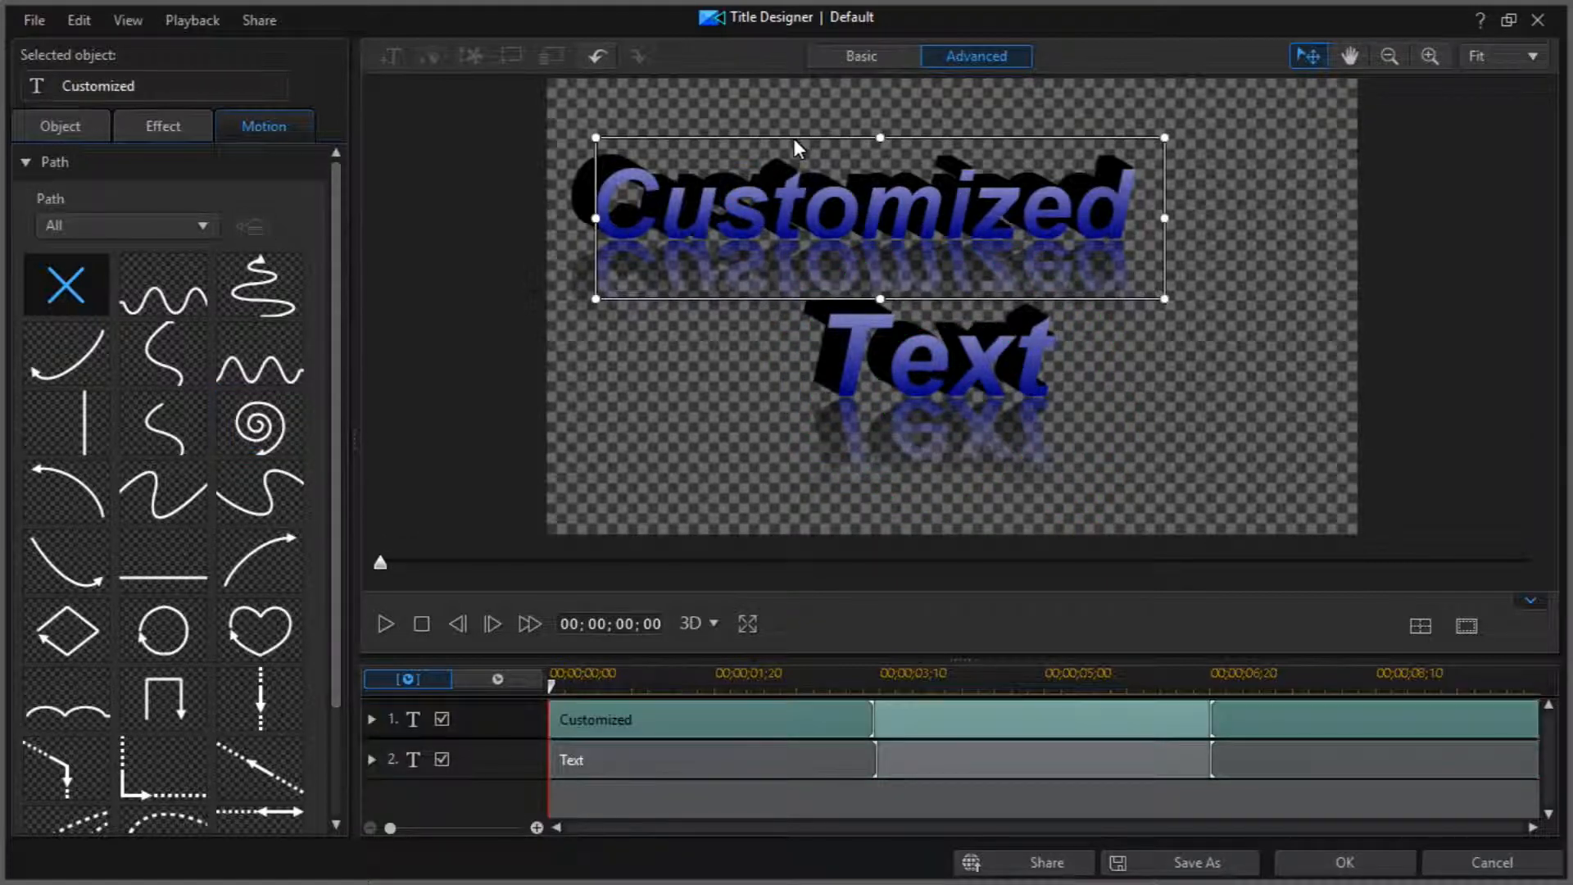
click(887, 359)
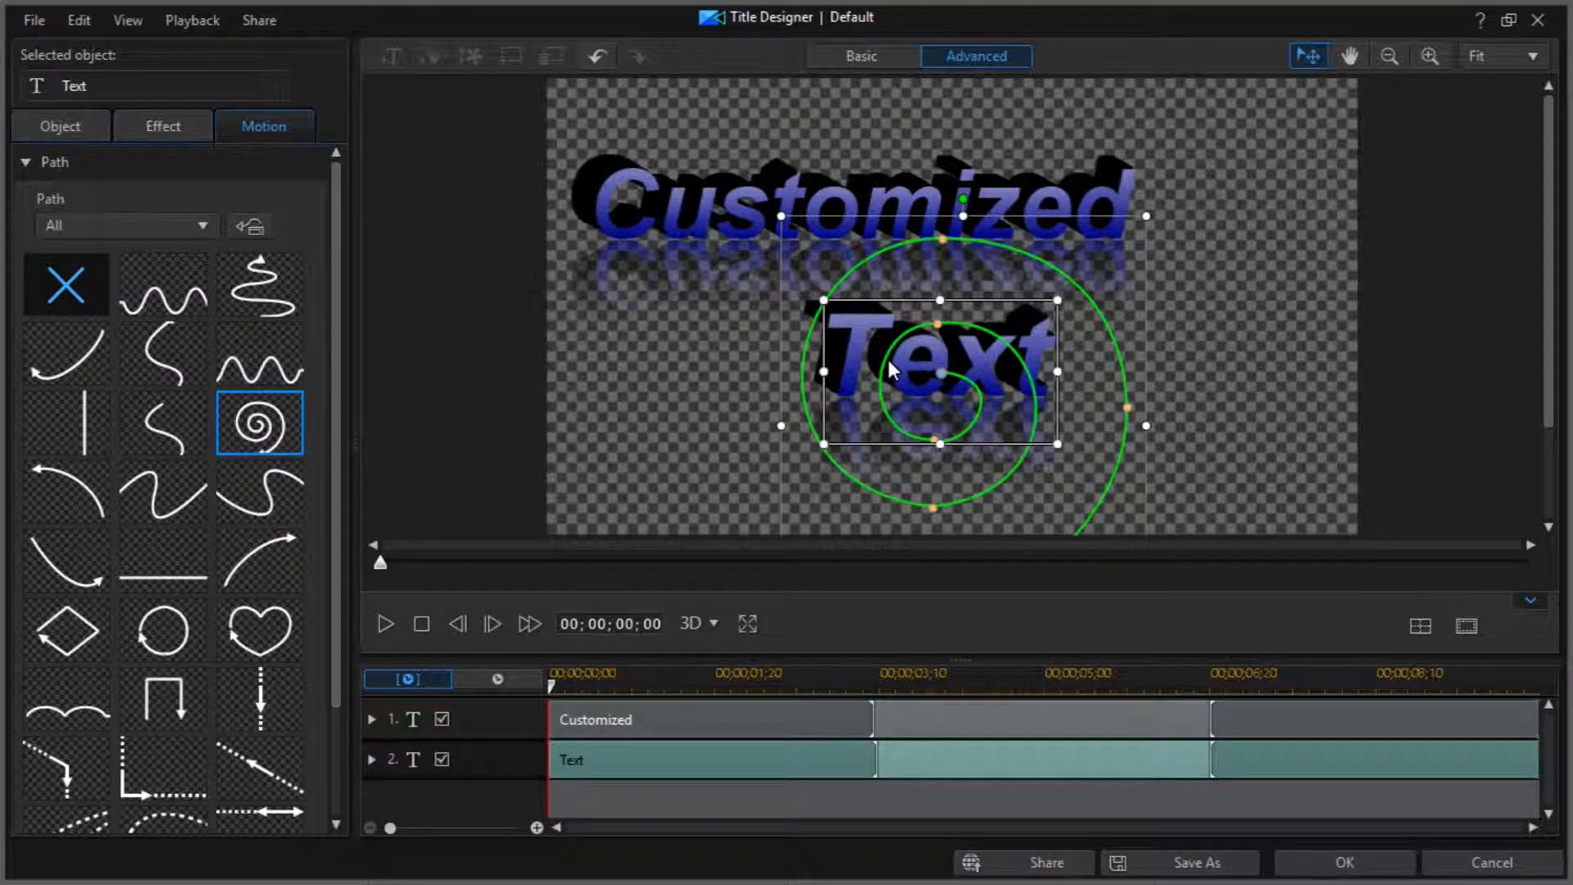
key(space)
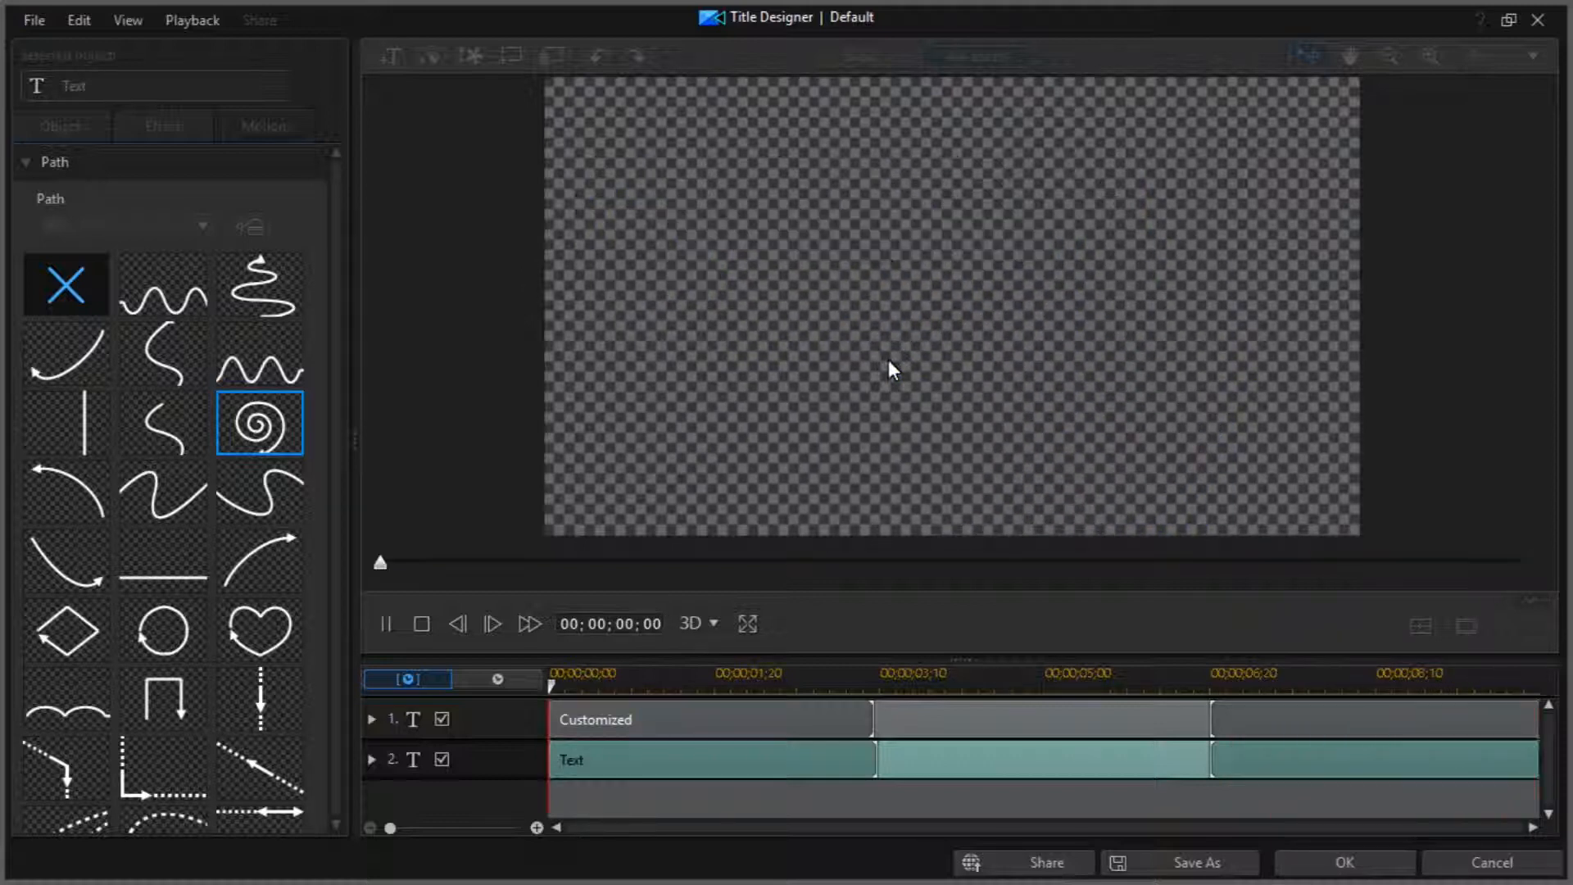
Step: Give "Text" the S-curve path running right to left, without saving the spiral changes, and shrink it to fit beneath "Customized"
click(271, 496)
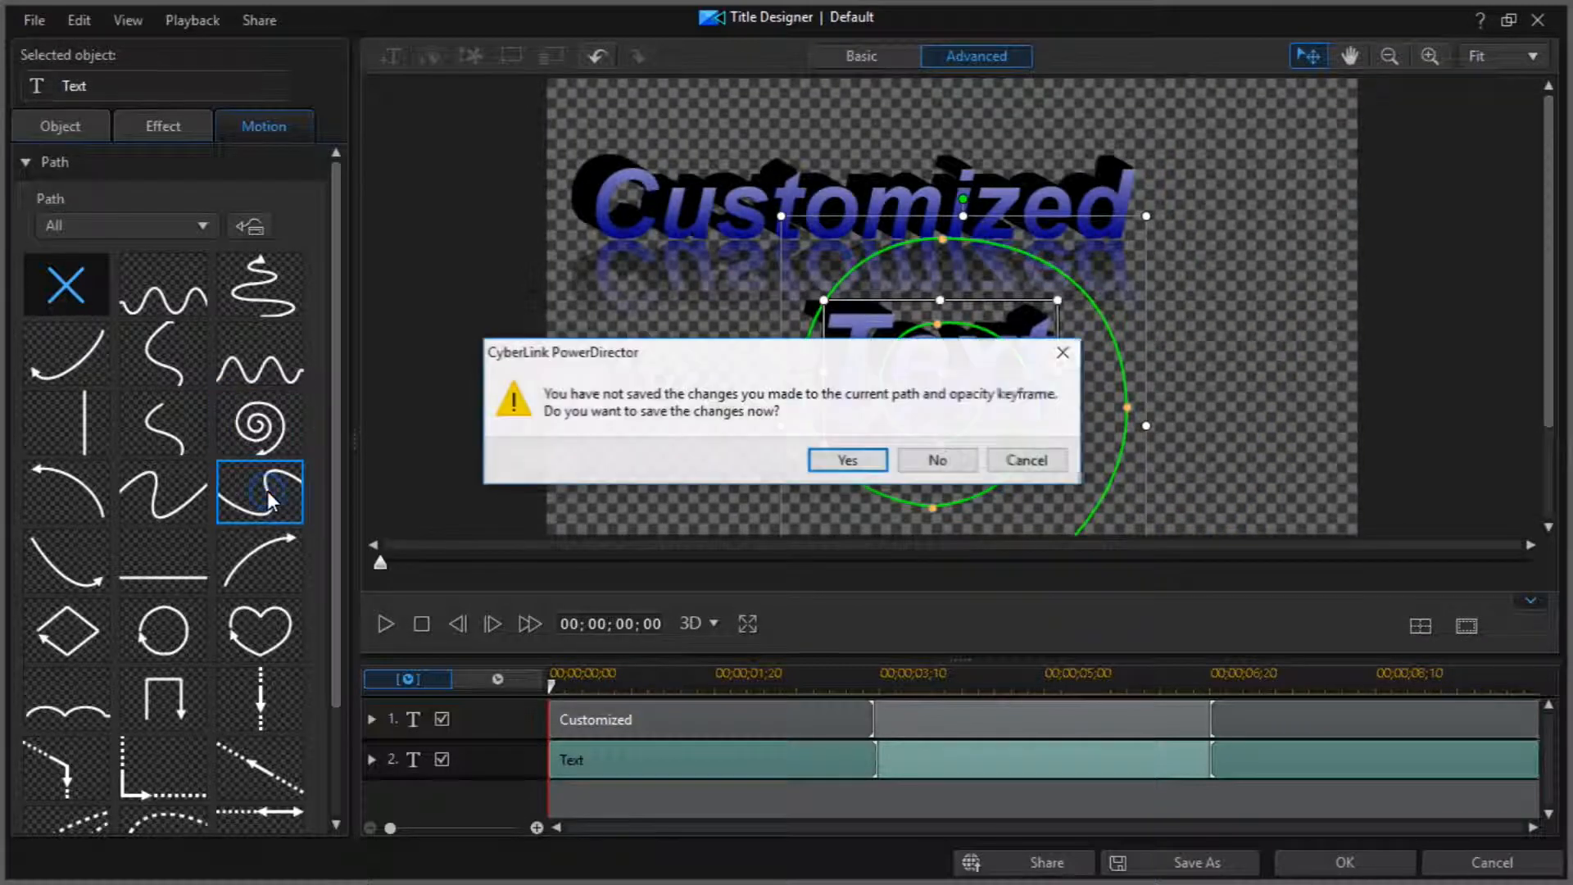
click(918, 460)
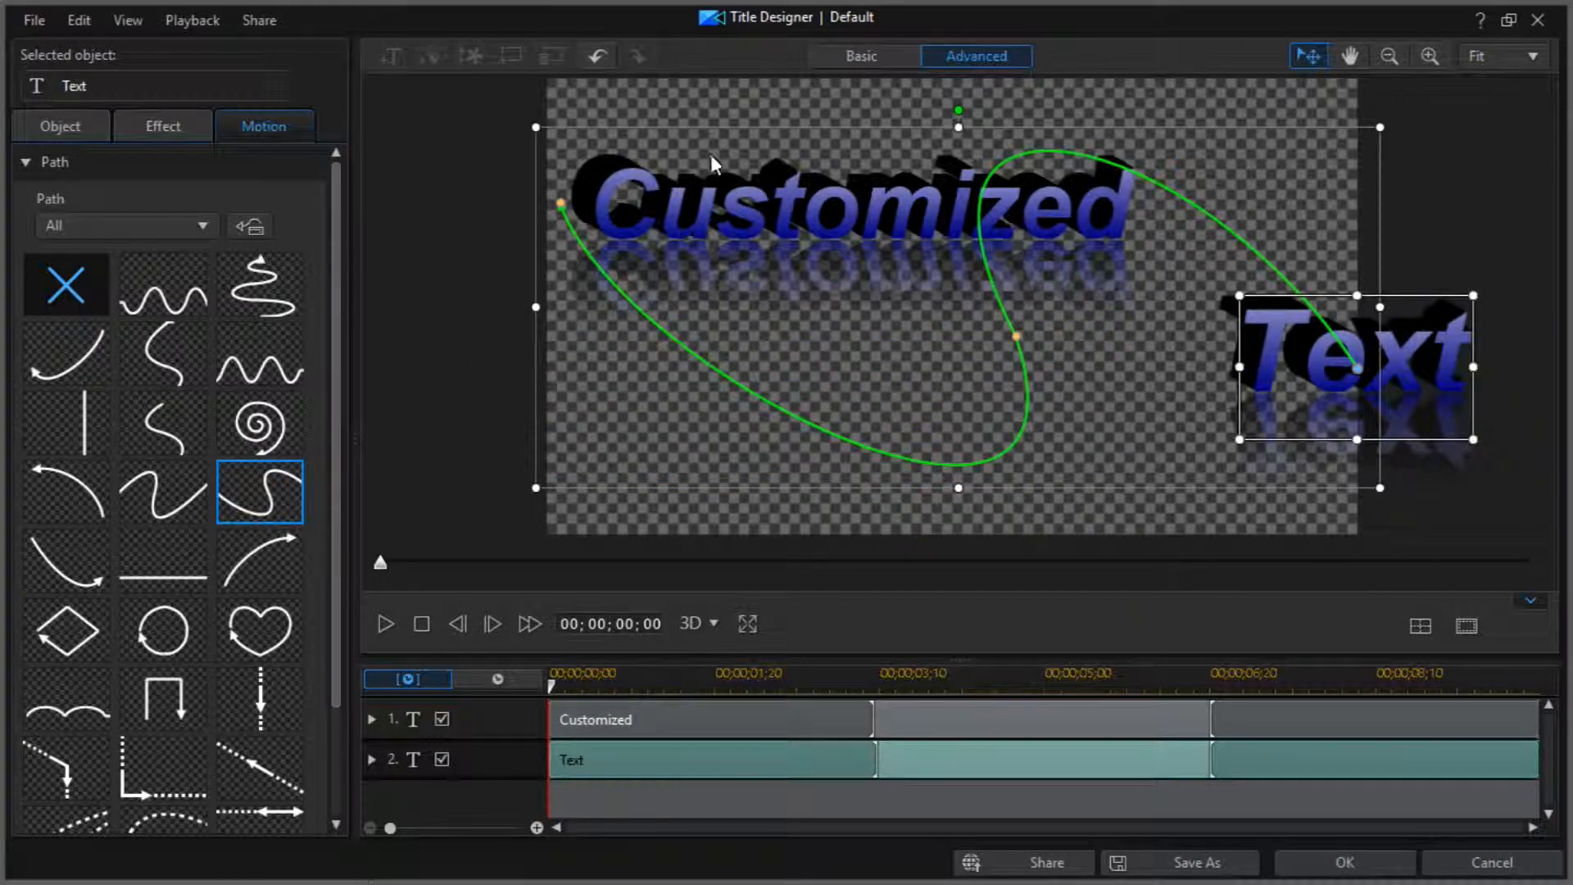
drag(536, 127, 648, 196)
drag(778, 294, 889, 334)
drag(861, 210, 847, 253)
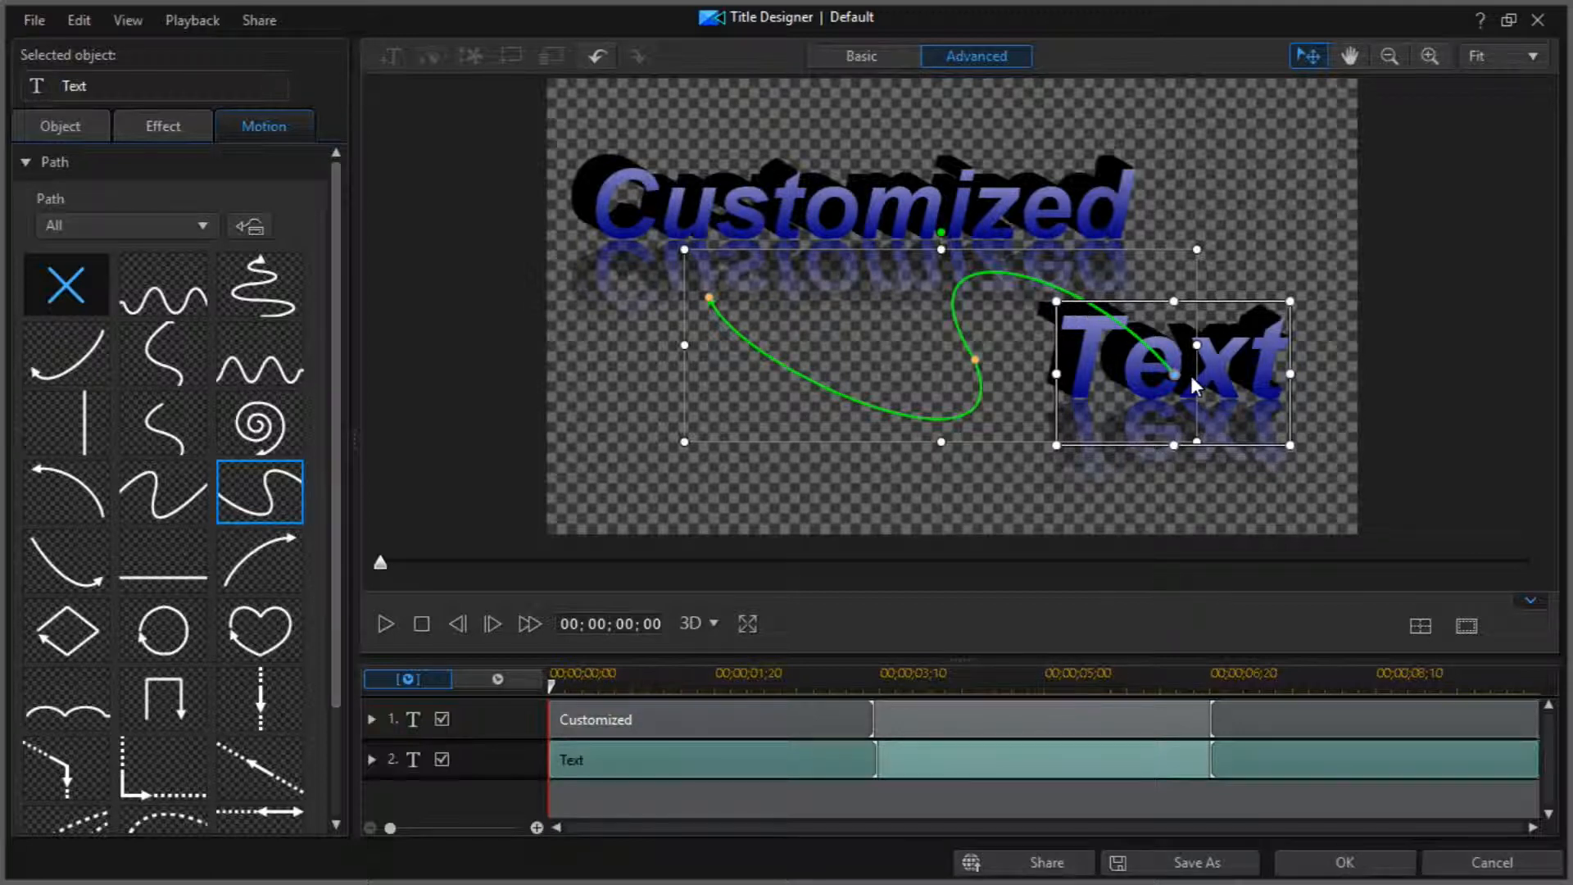
click(994, 208)
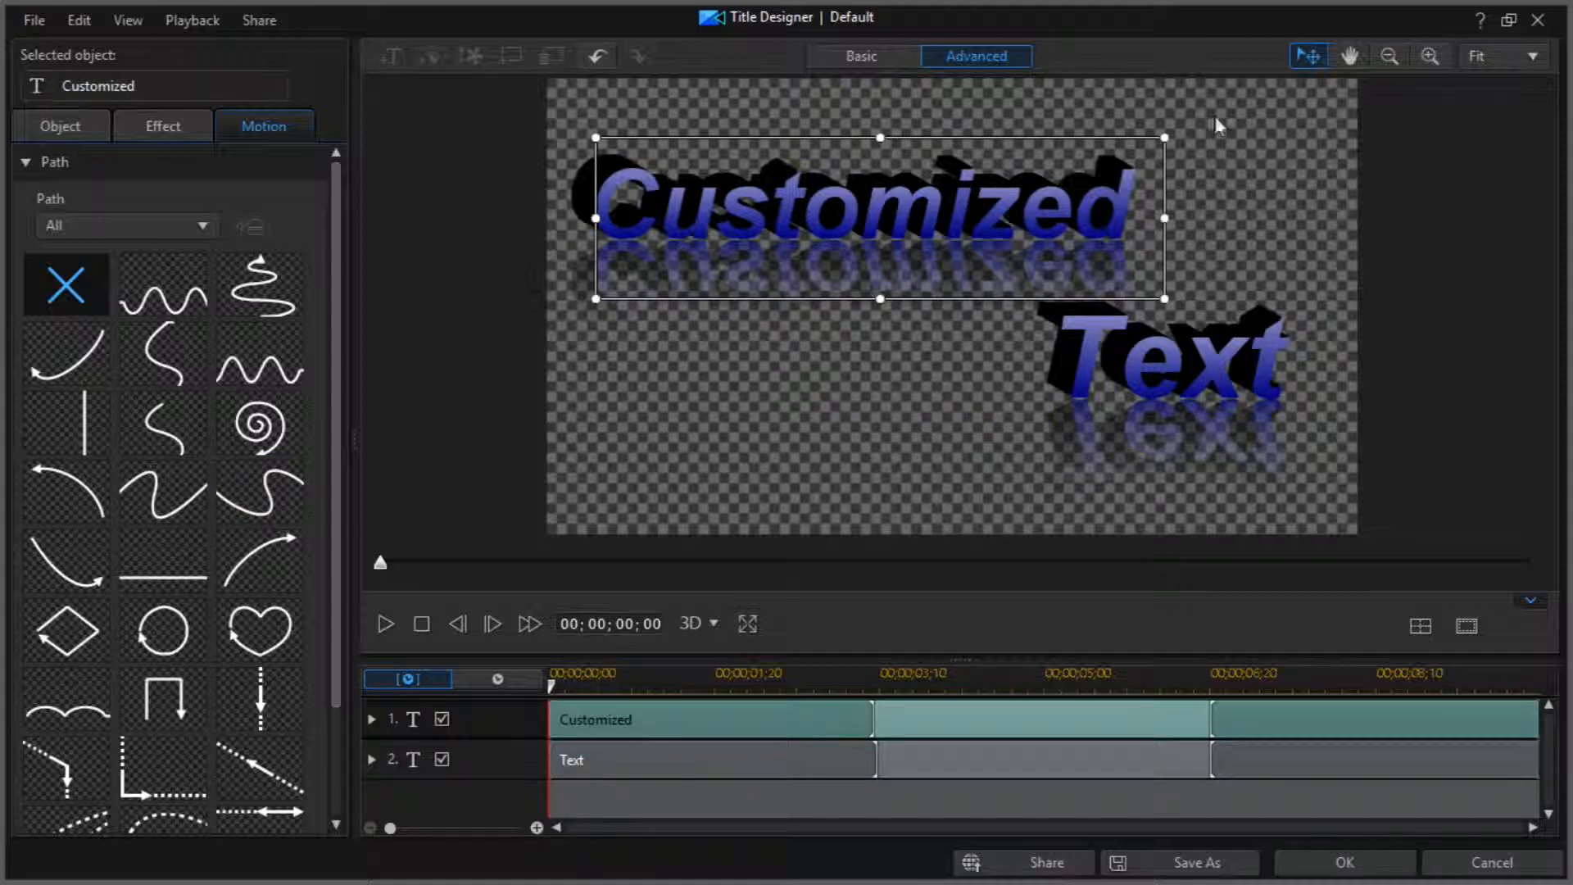
drag(1163, 139, 1220, 141)
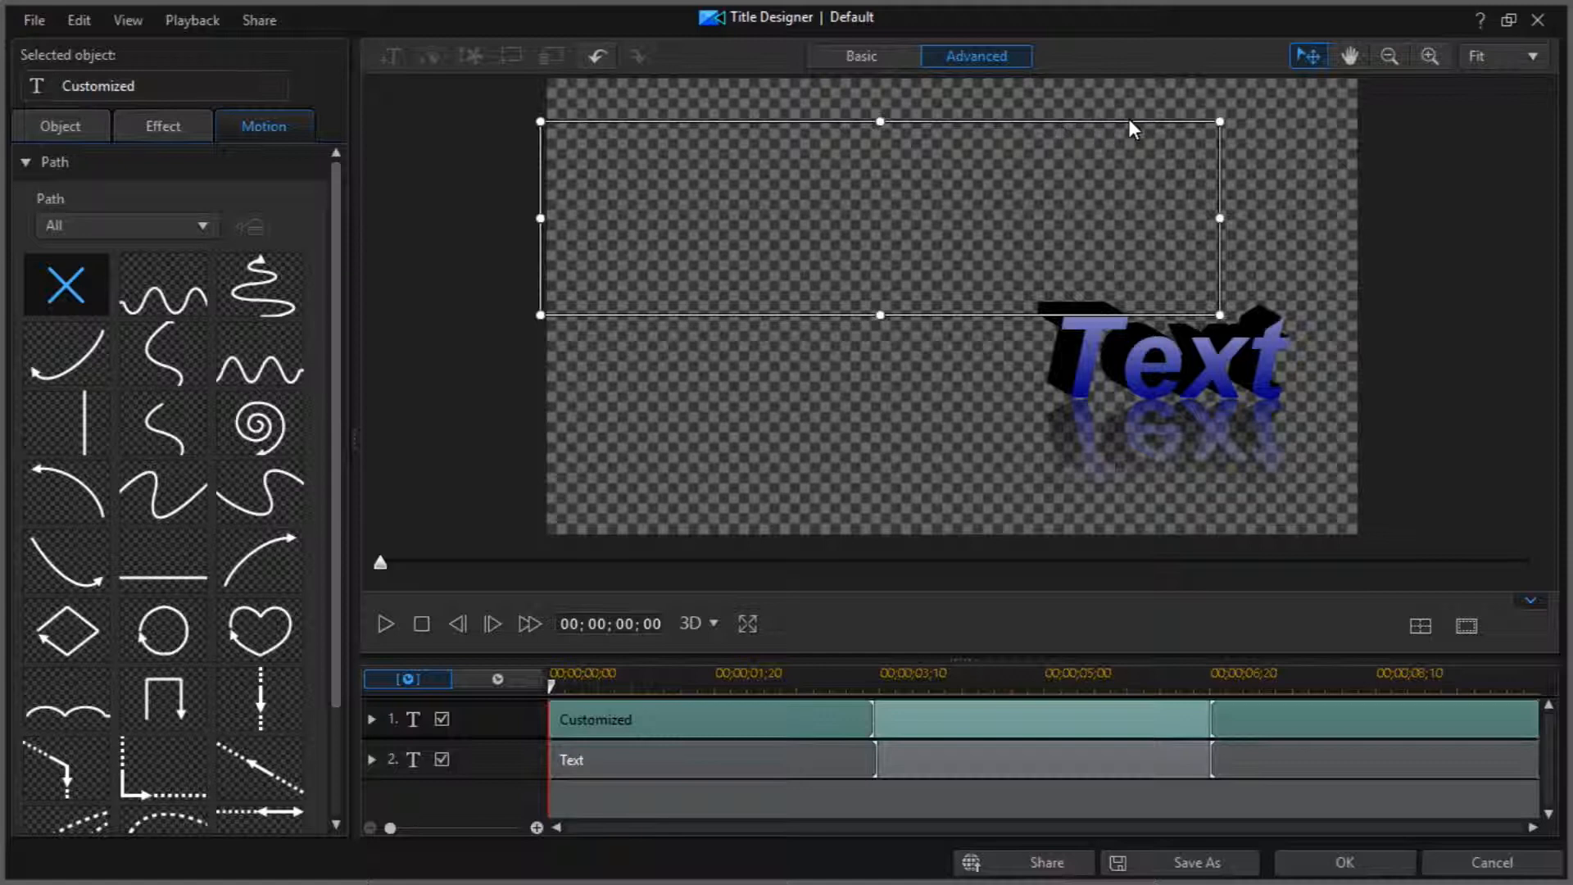
key(ctrl+z)
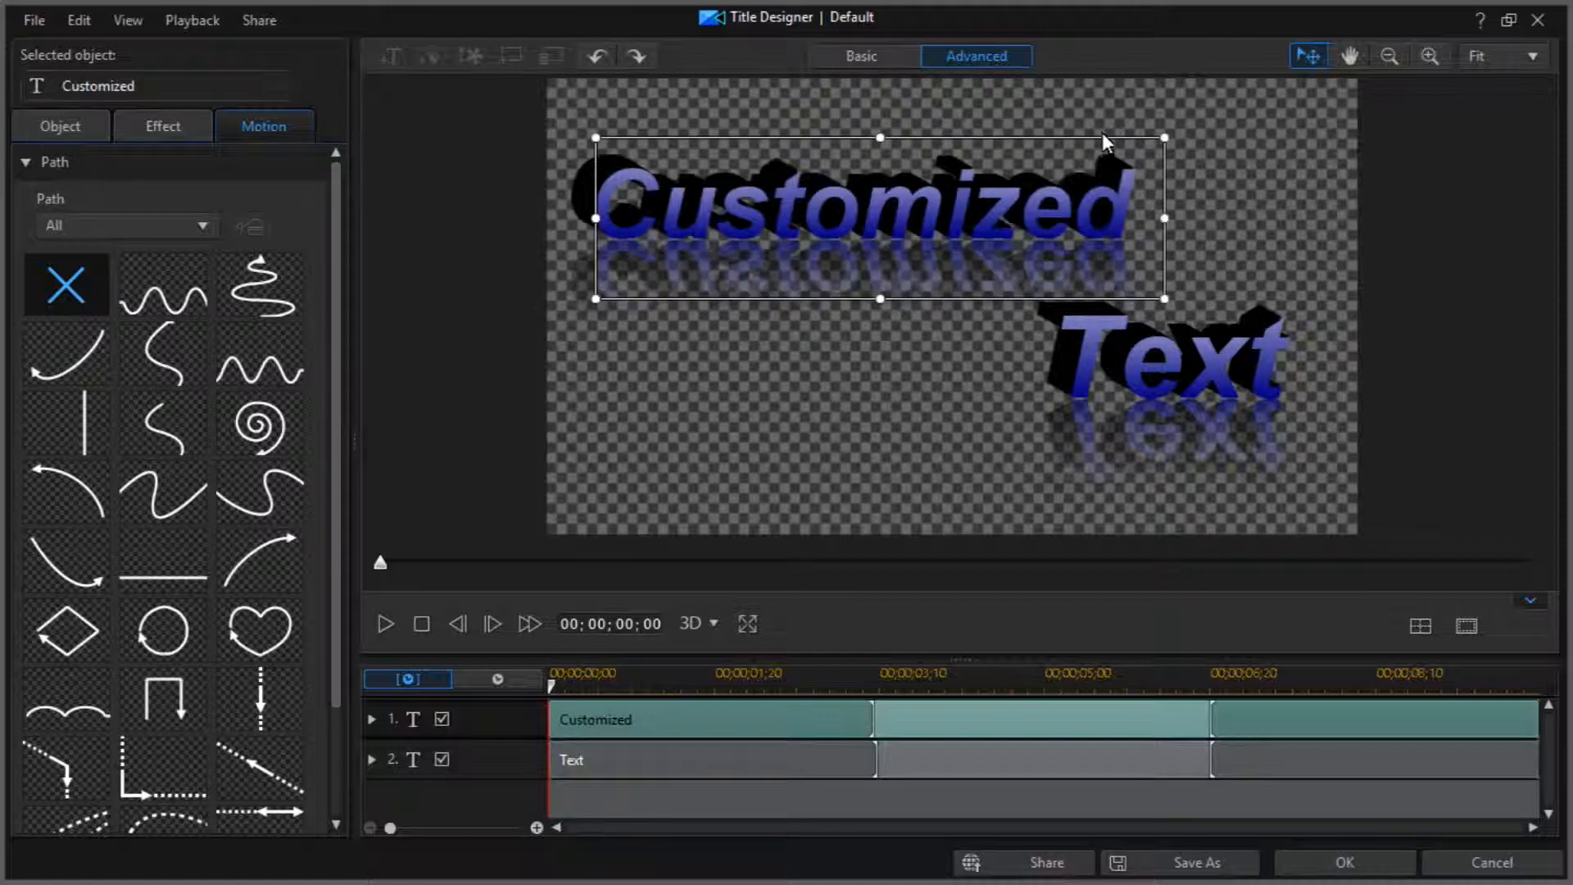
Step: Preview the S-curve motion of "Text", then widen the path past the frame's left edge and shift it right
click(1133, 376)
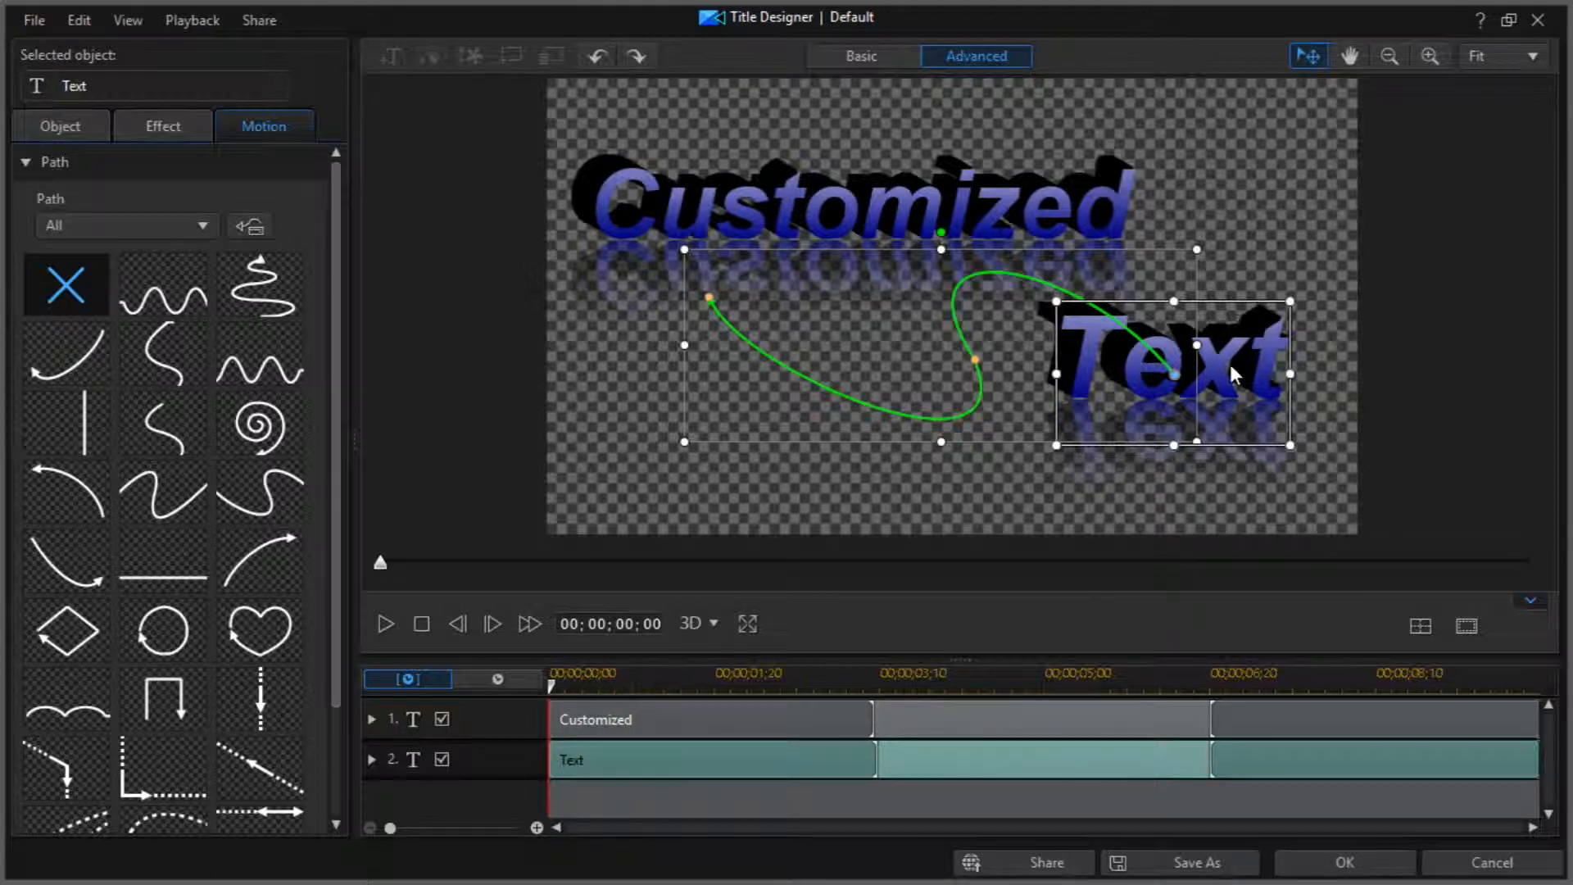
key(space)
drag(670, 255, 573, 256)
drag(726, 255, 548, 255)
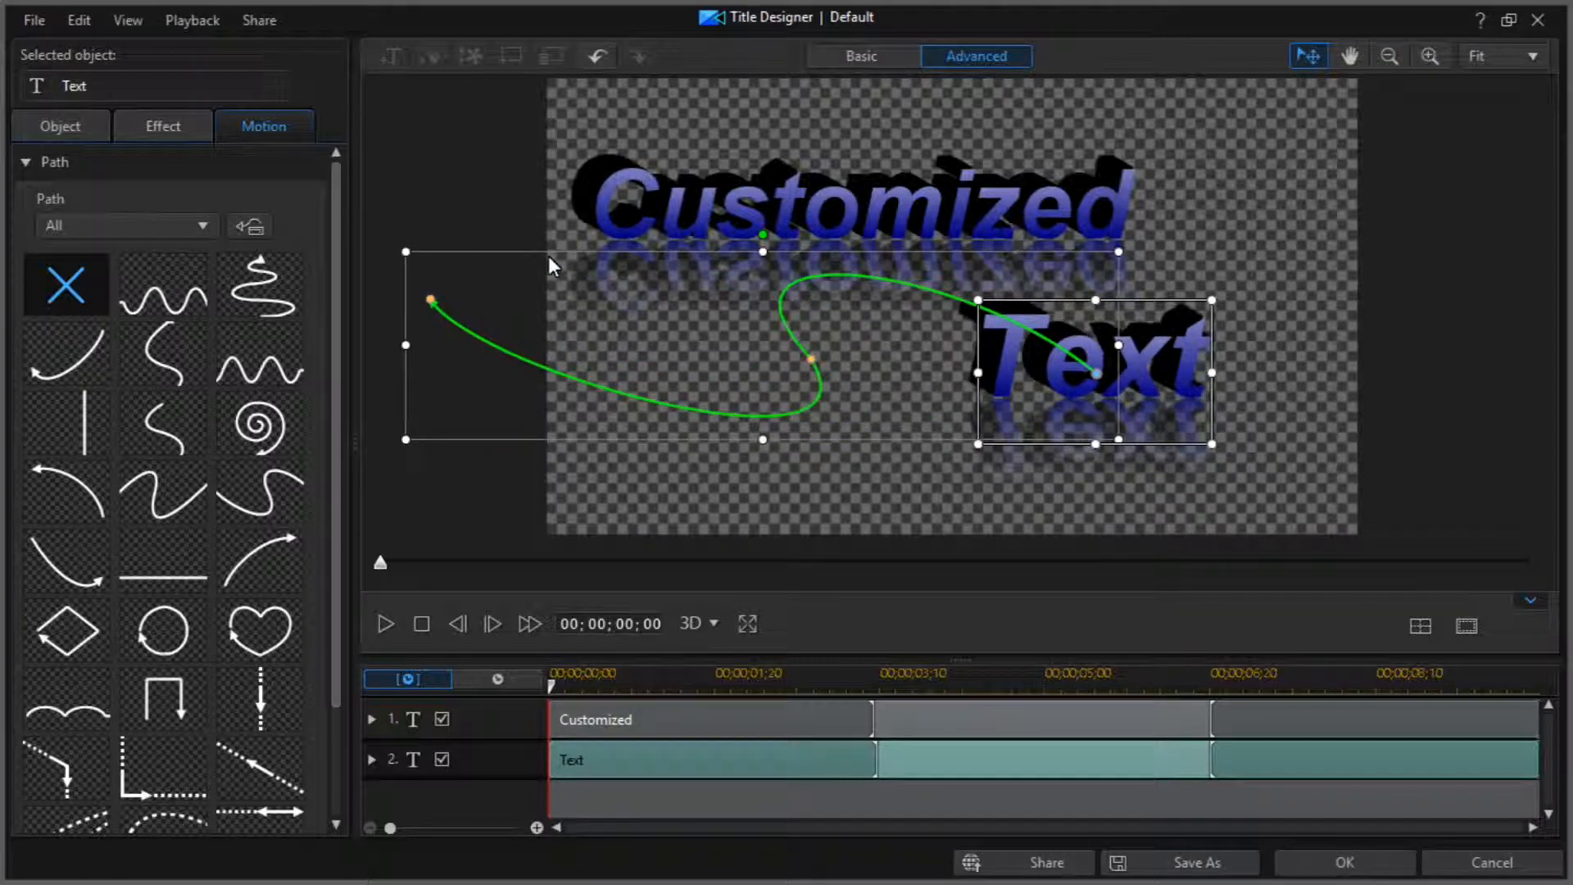
drag(1118, 345, 1312, 347)
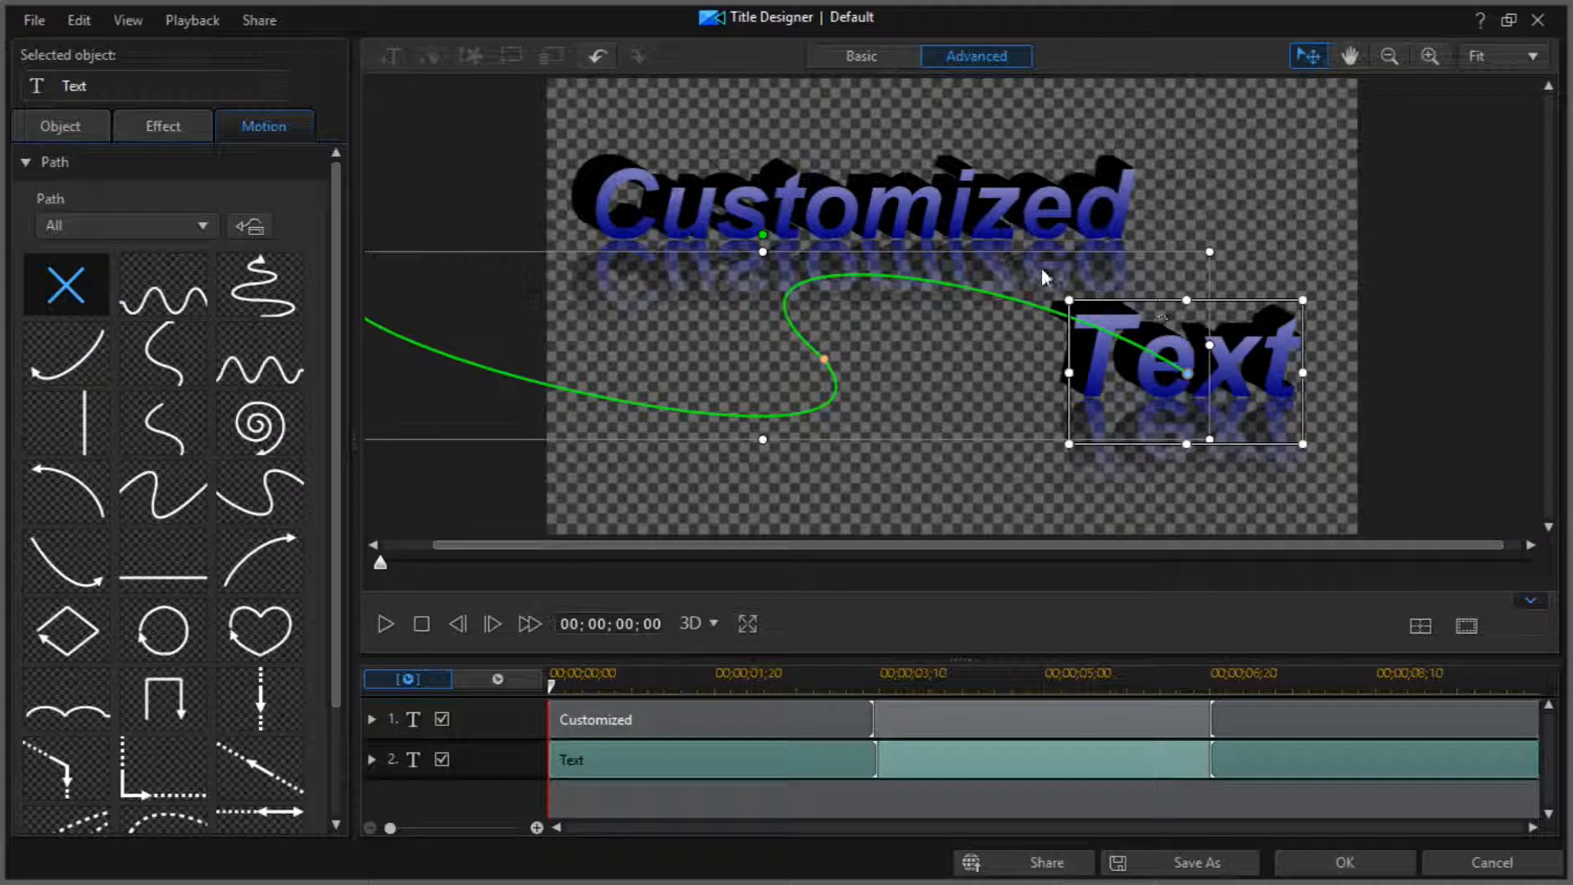
drag(1045, 263, 1079, 254)
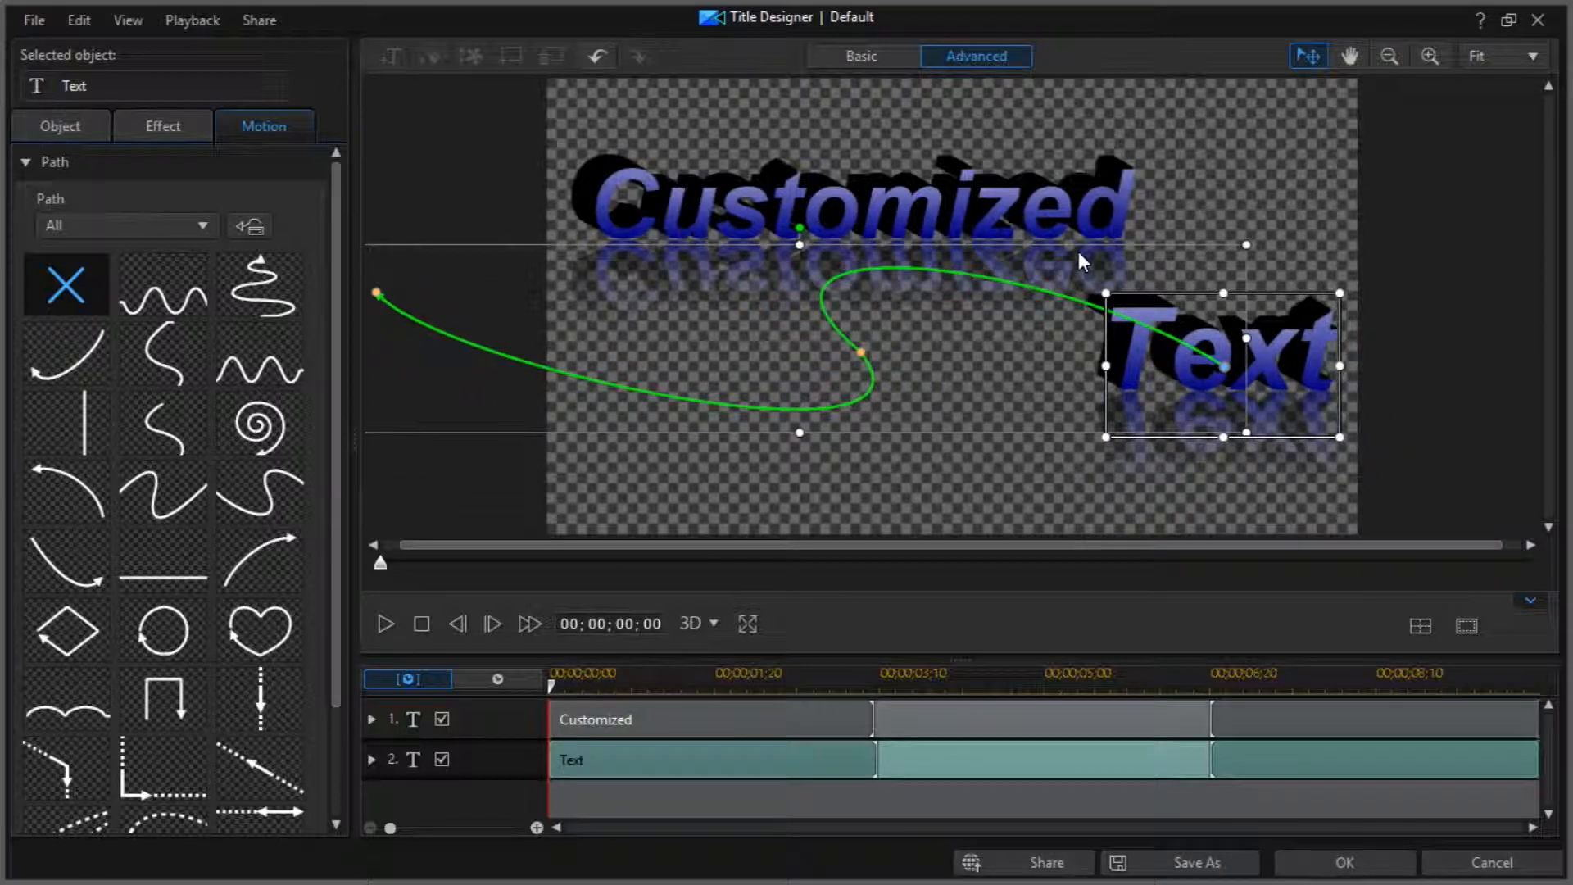
Step: Delay the start of the "Text" clip to 00;00;02;11 on its track
click(750, 770)
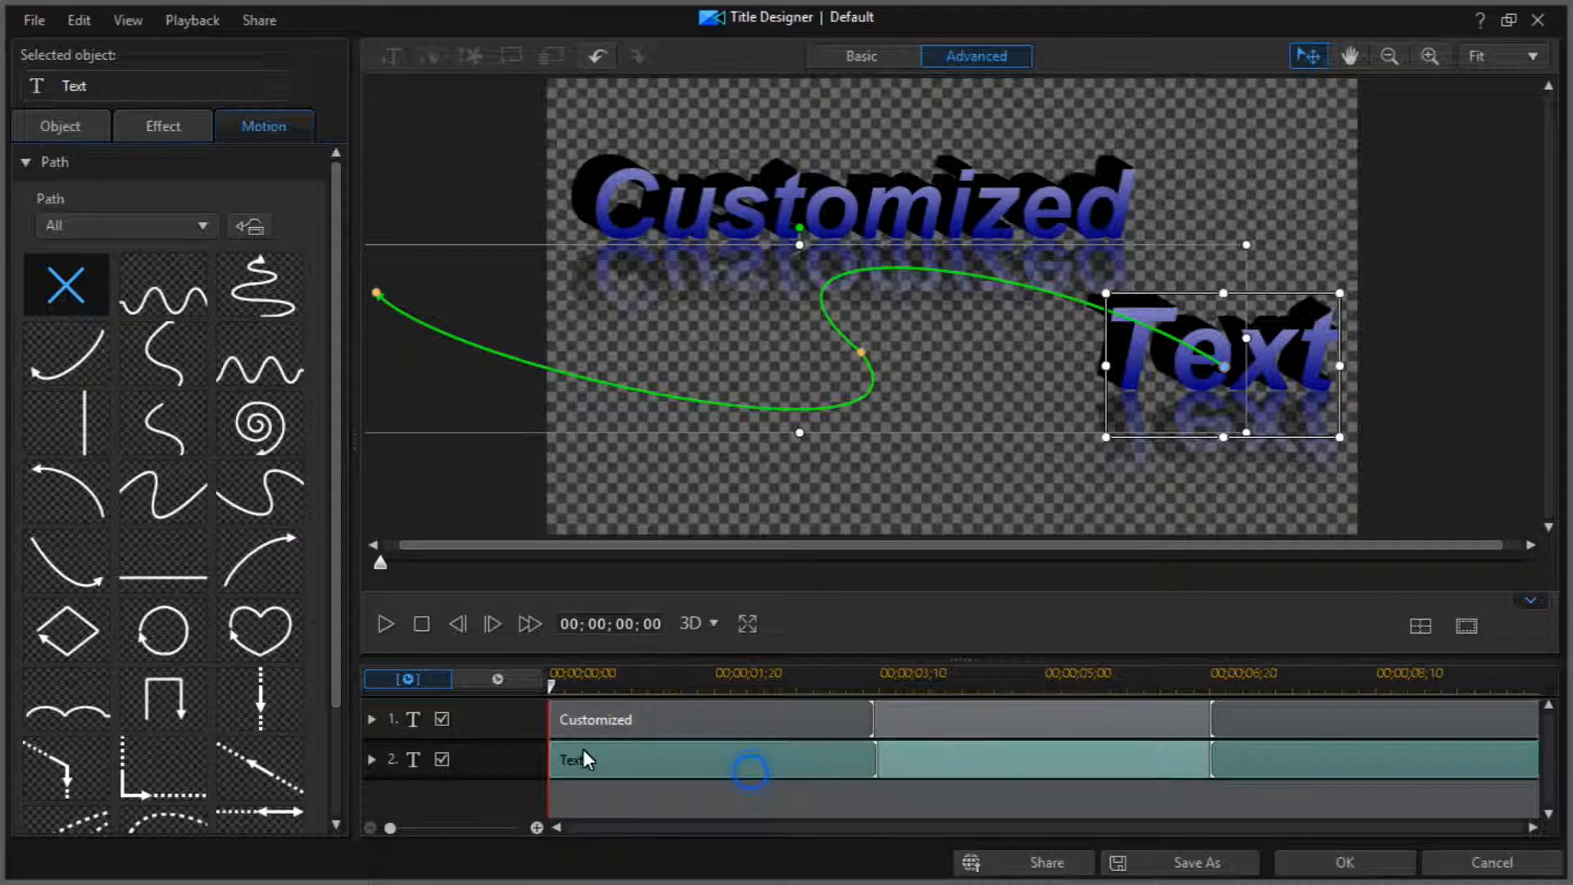
drag(552, 754, 664, 760)
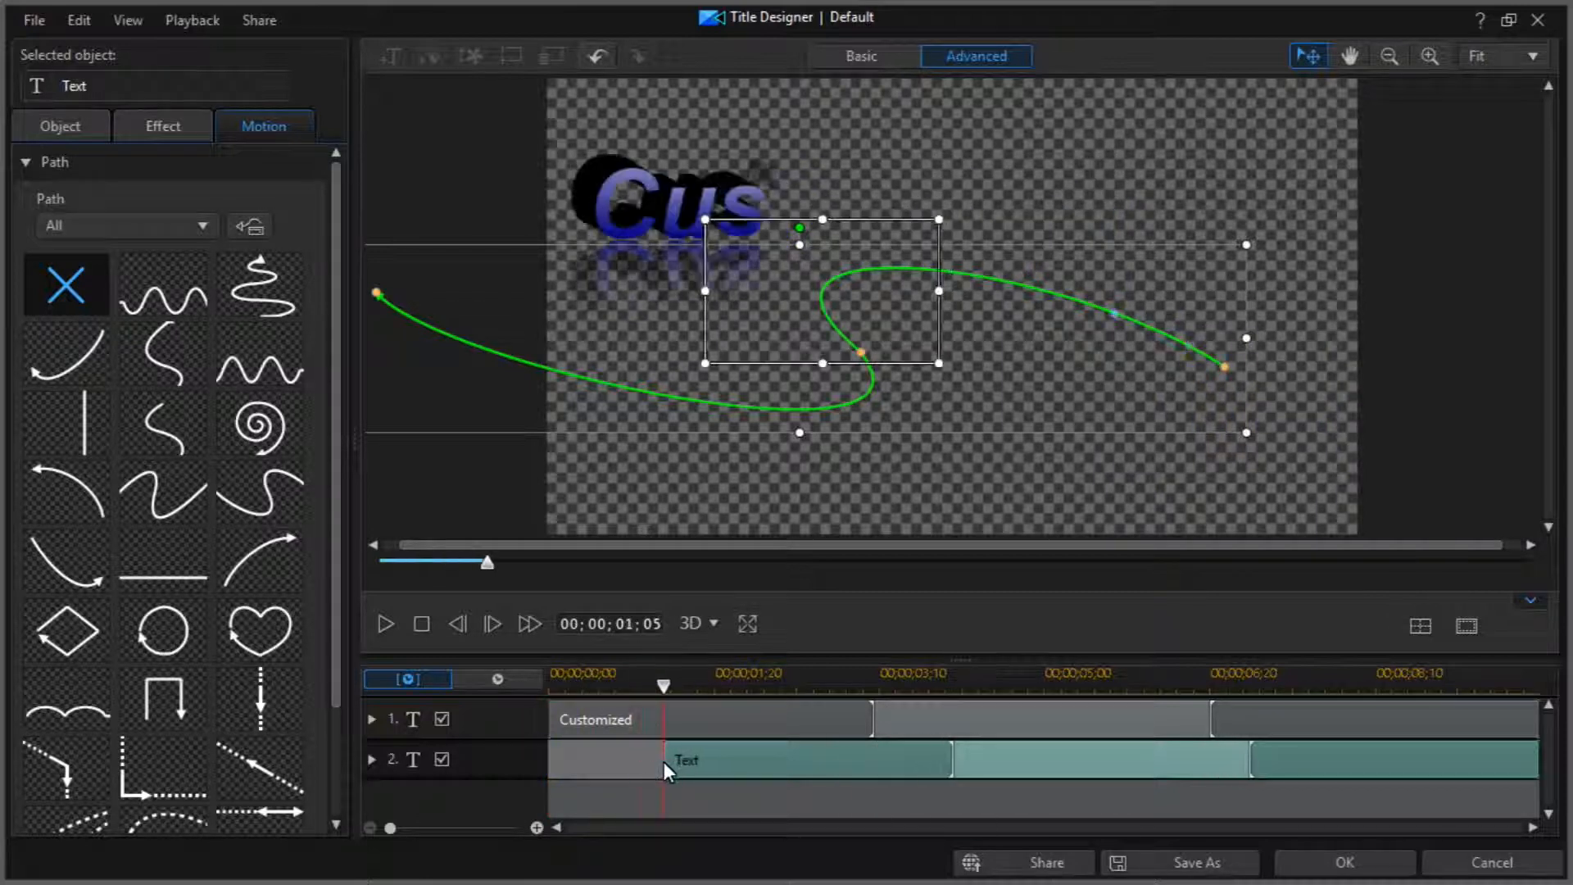
drag(676, 850, 788, 842)
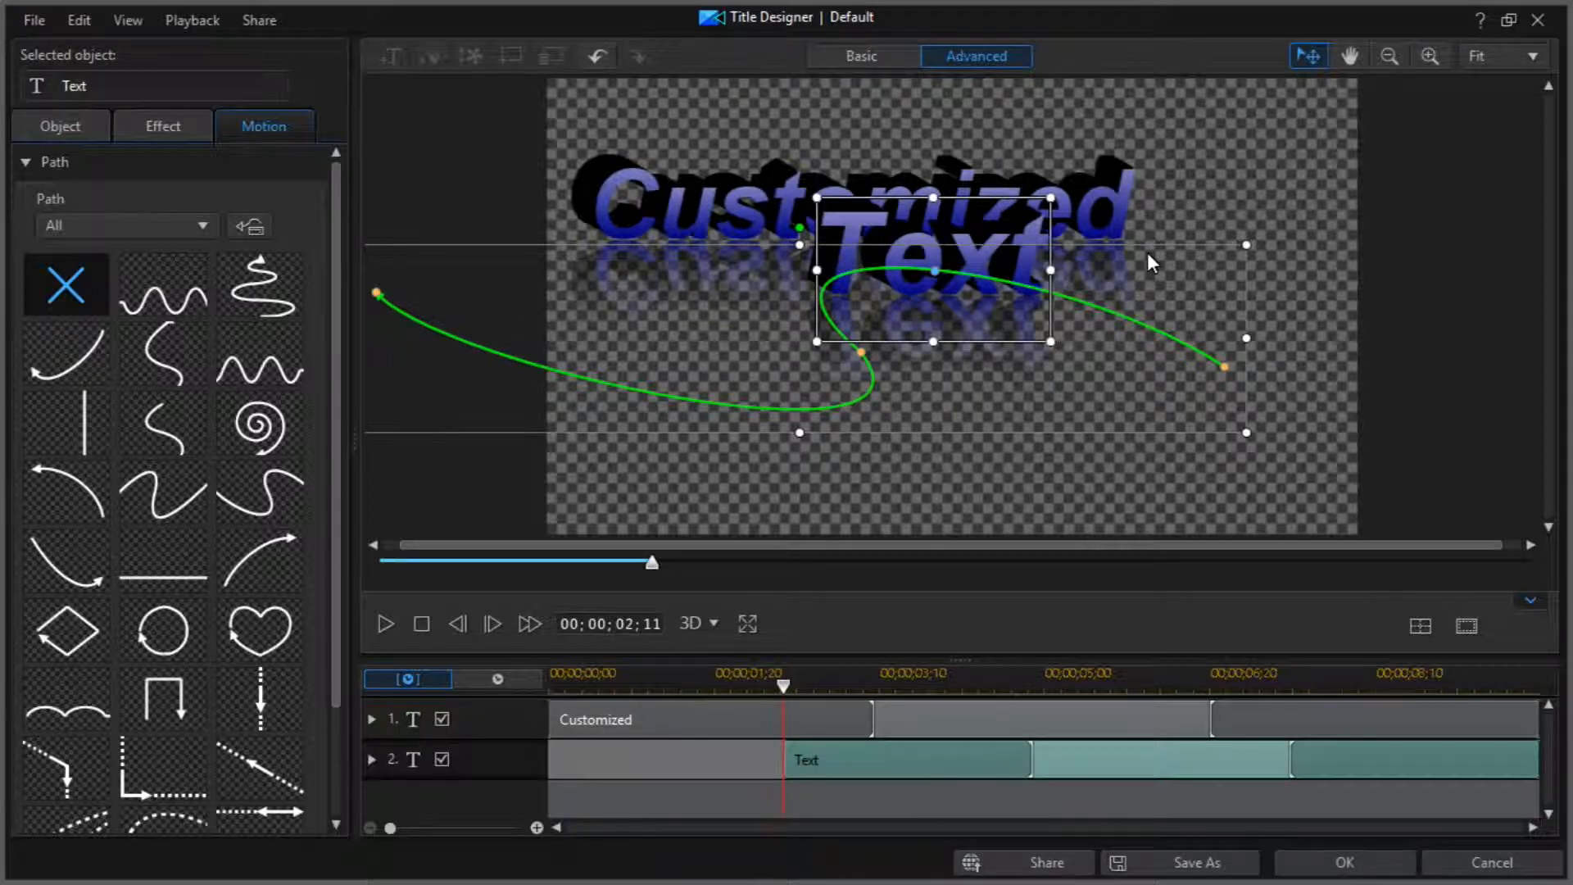
Step: Make the S-curve path of "Text" taller and reposition it across the lower part of the frame
drag(1148, 255, 1295, 290)
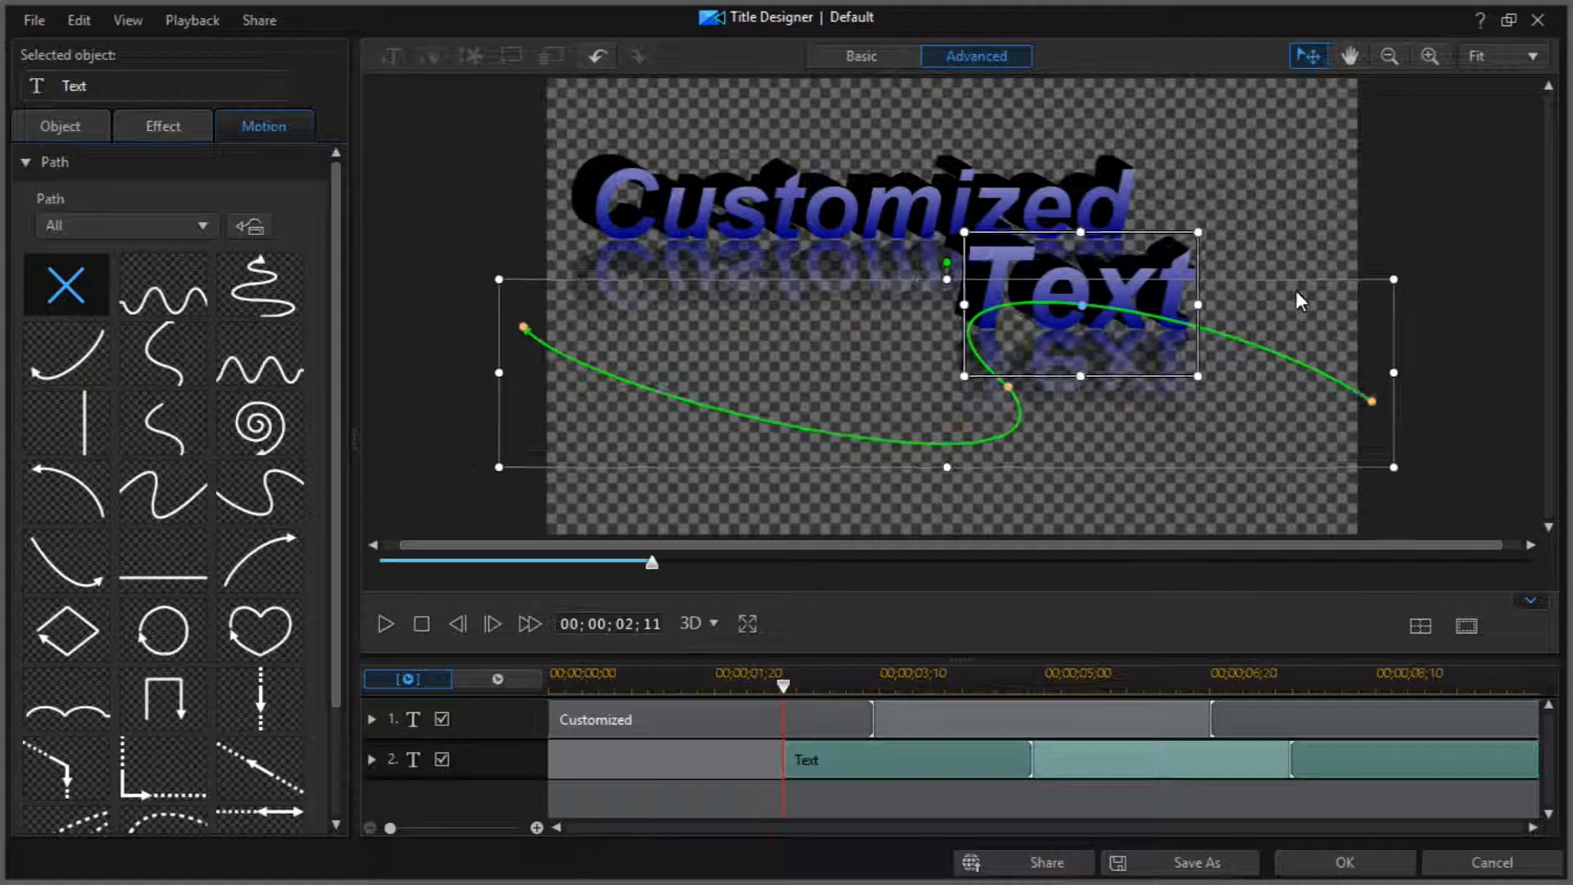
drag(503, 280, 410, 338)
drag(690, 343, 691, 145)
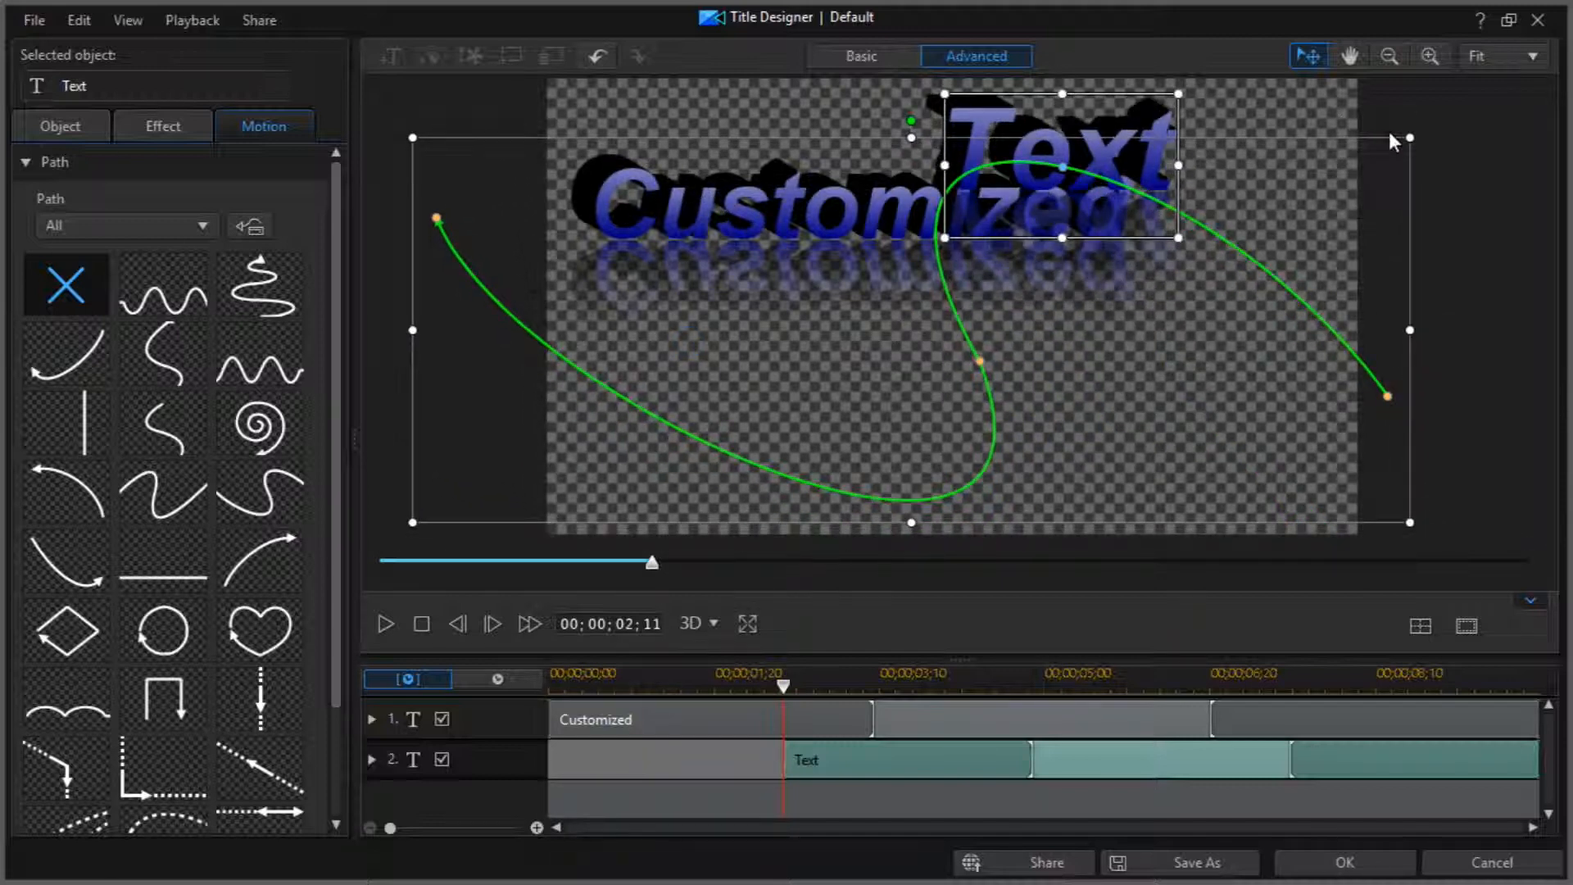
drag(1411, 141, 1282, 246)
drag(1251, 195, 1192, 242)
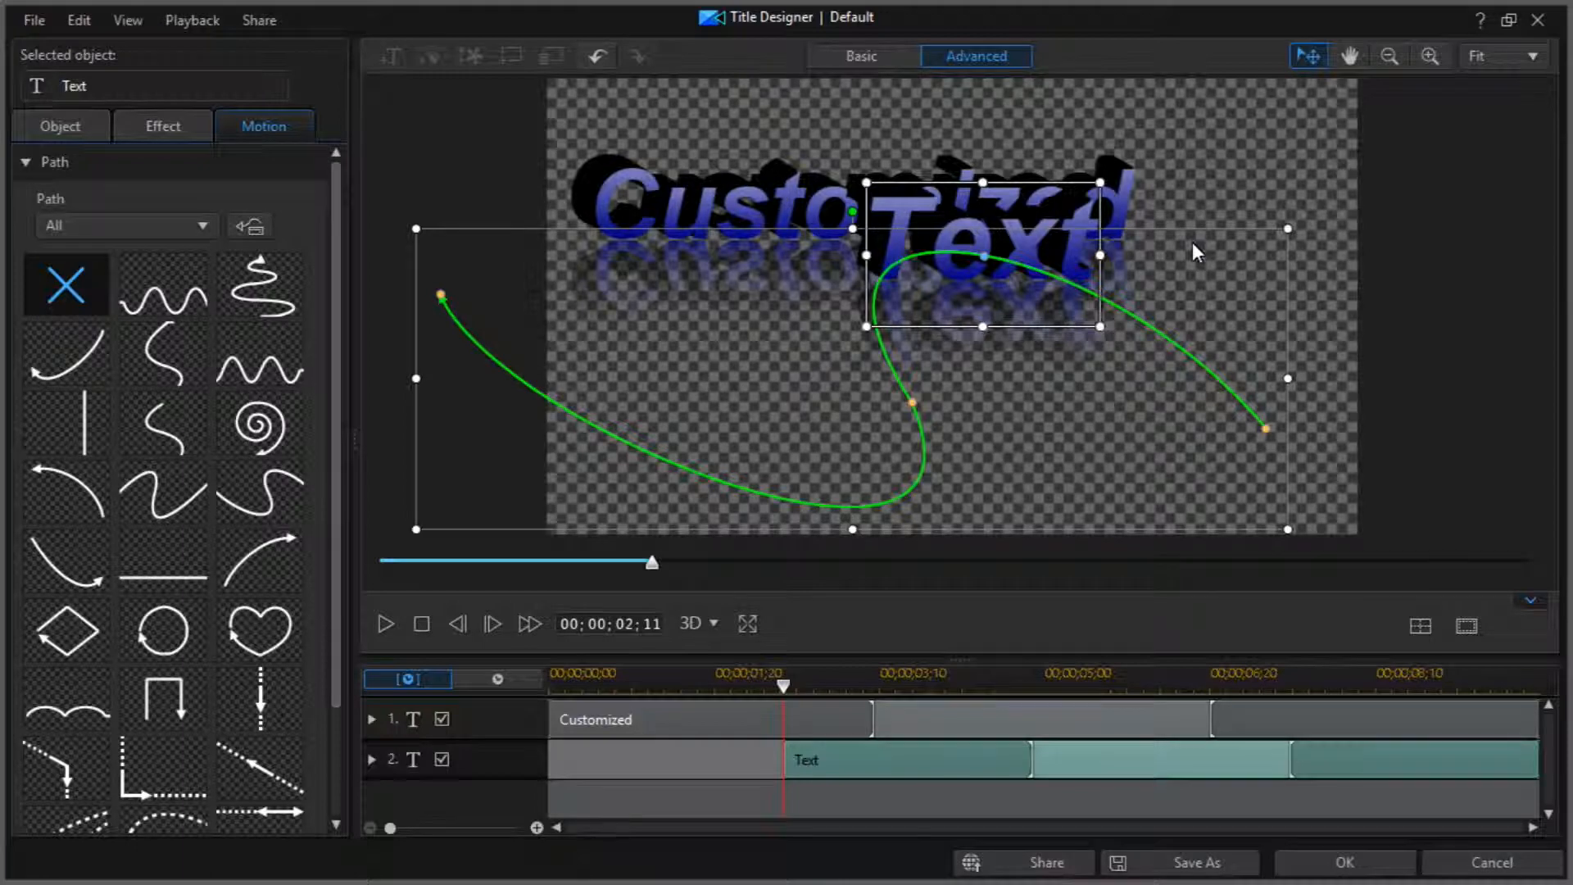
Step: Play the title from the beginning to preview the delayed "Text" following the reshaped S-curve
key(space)
key(space)
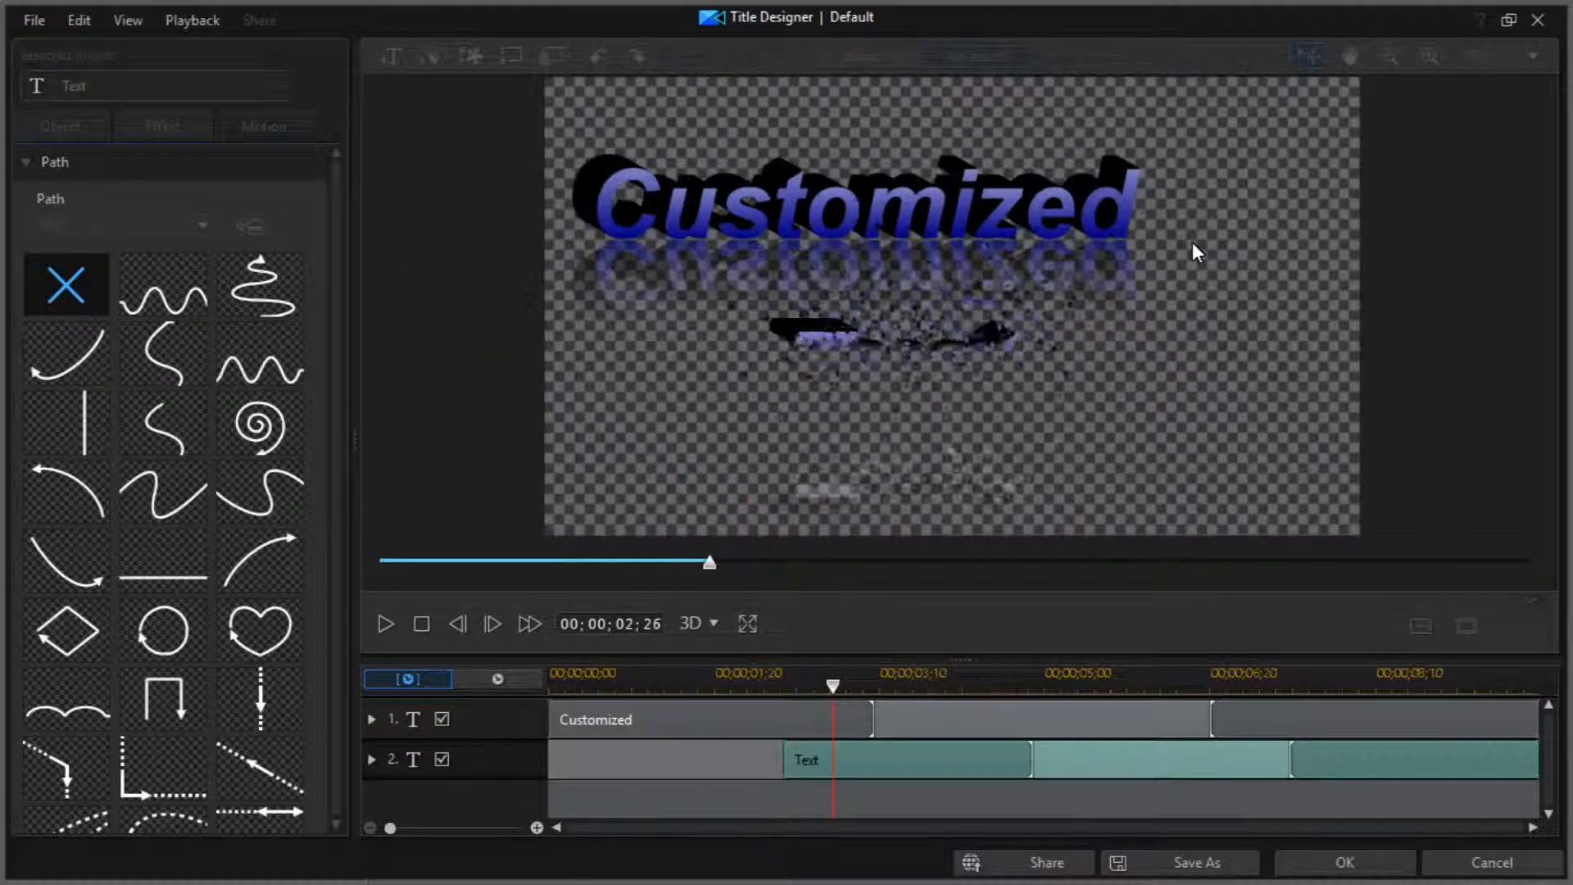
click(554, 677)
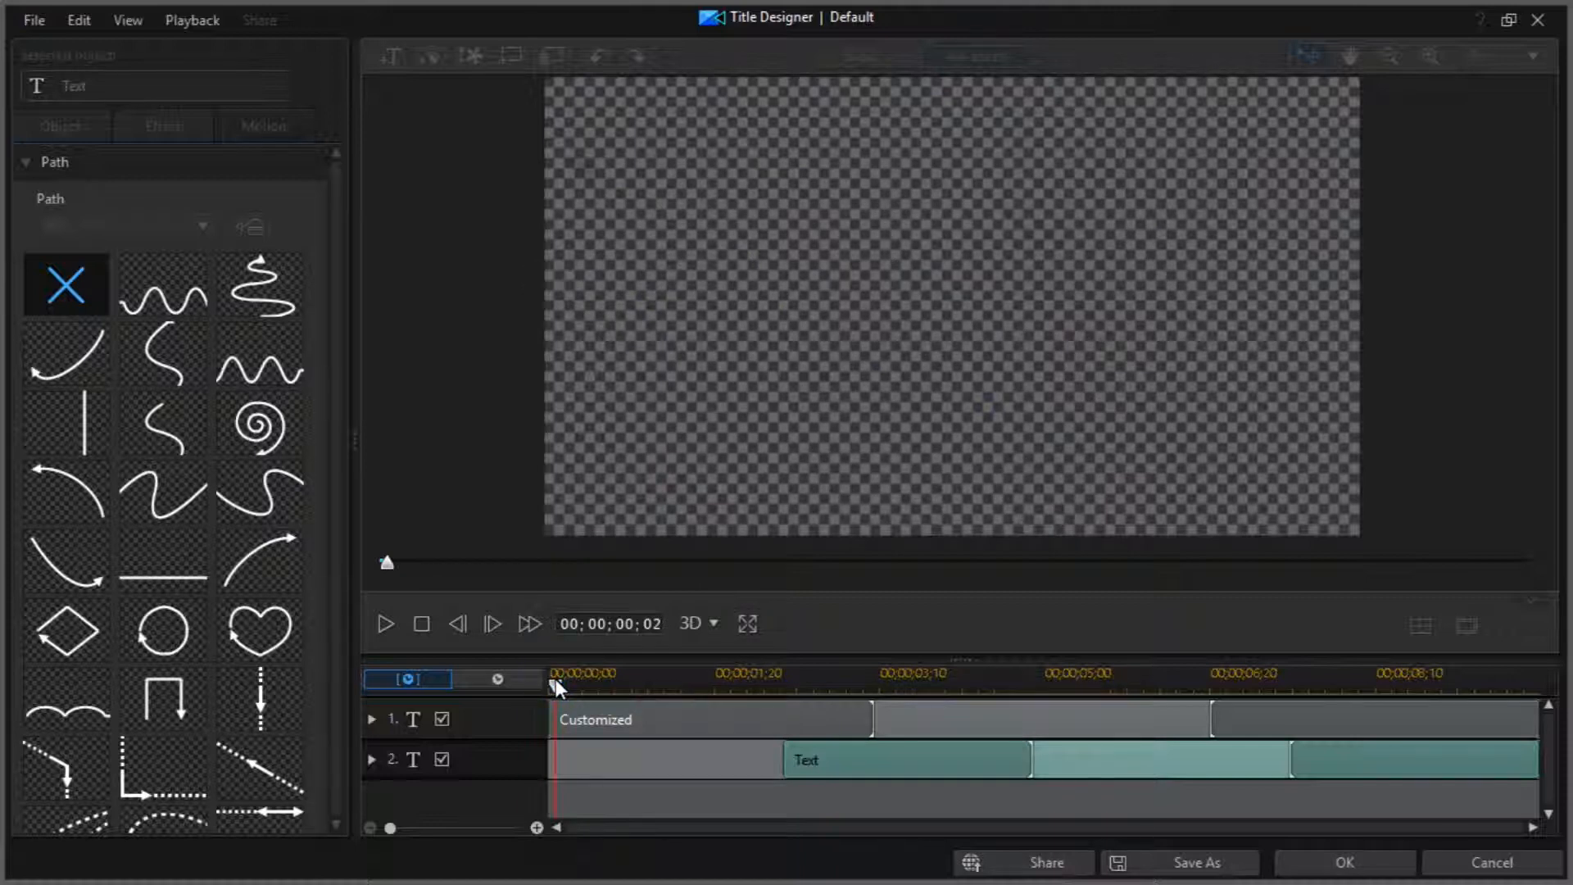
key(space)
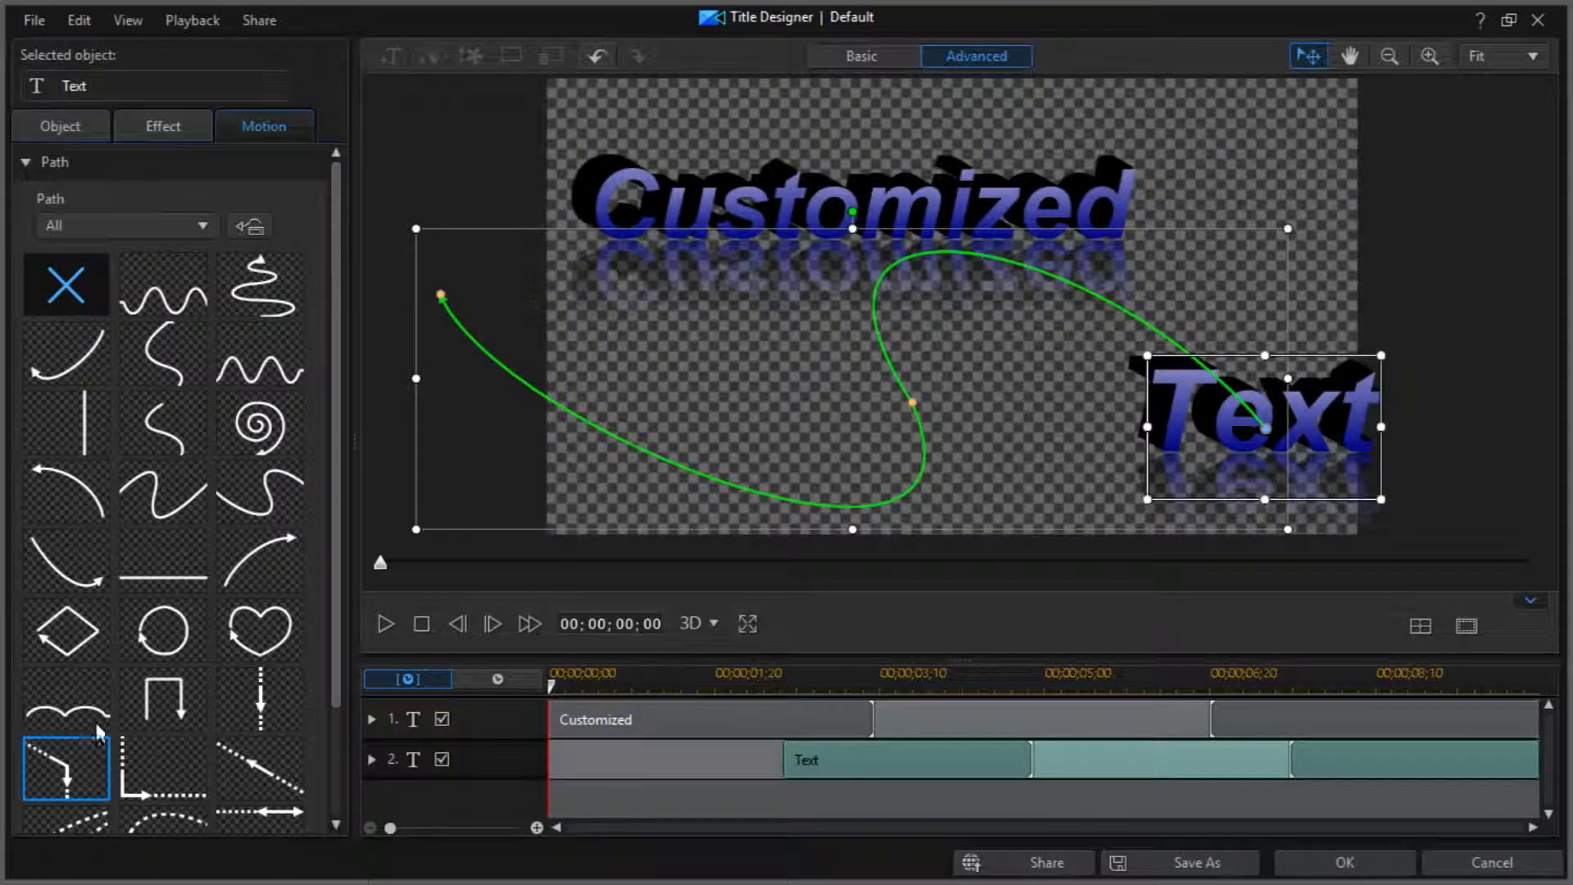
Step: Replace the path of "Text" with the arc sweeping from upper right to lower left, without saving the old path, and preview the title
click(104, 373)
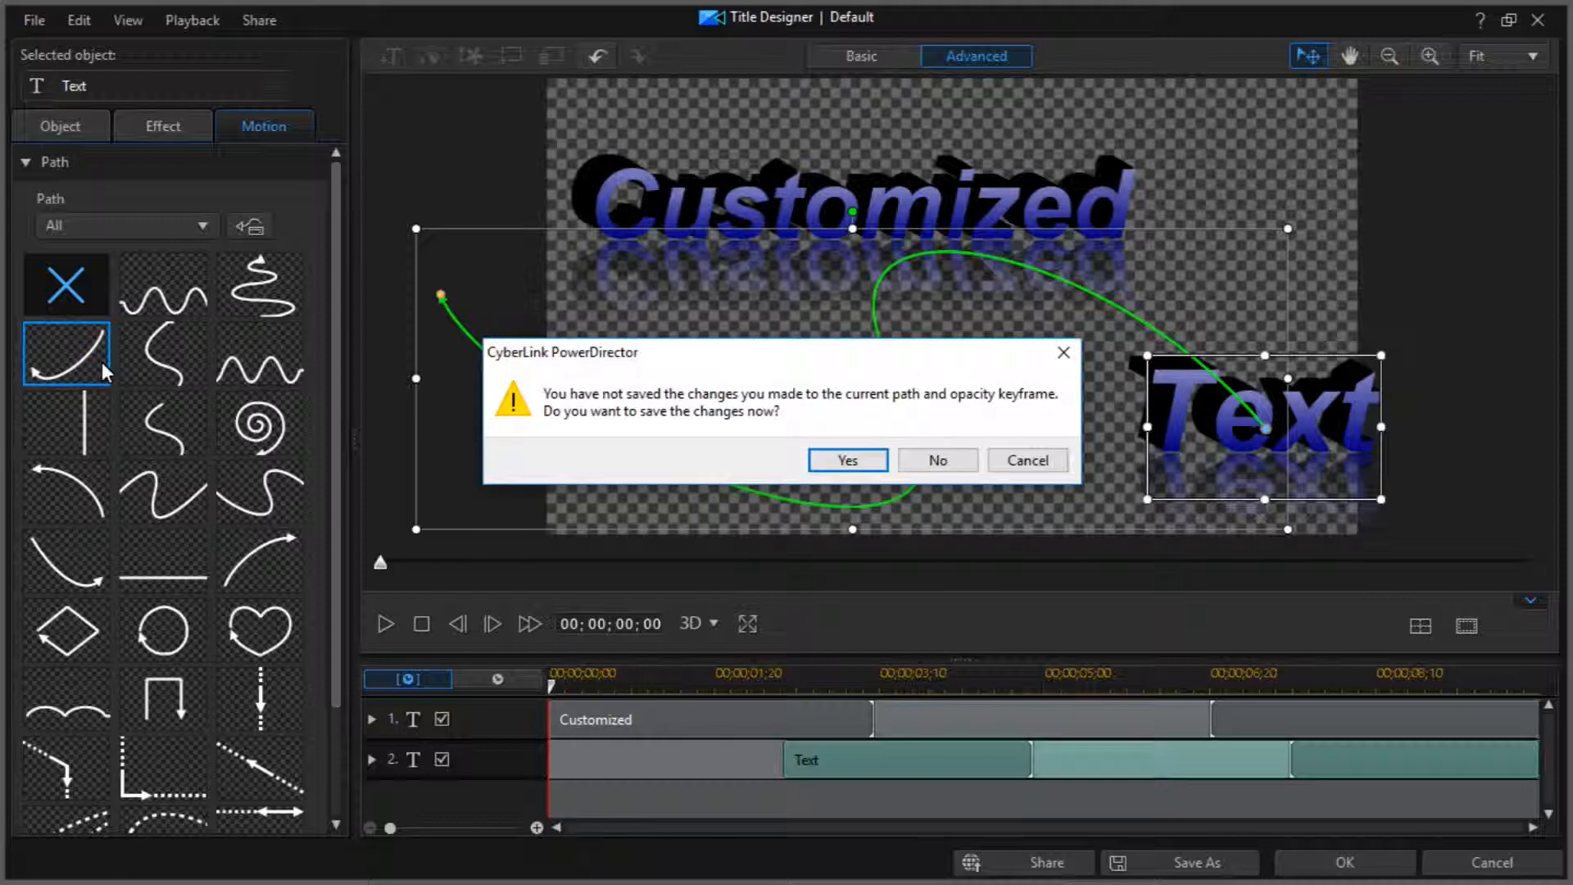
click(939, 459)
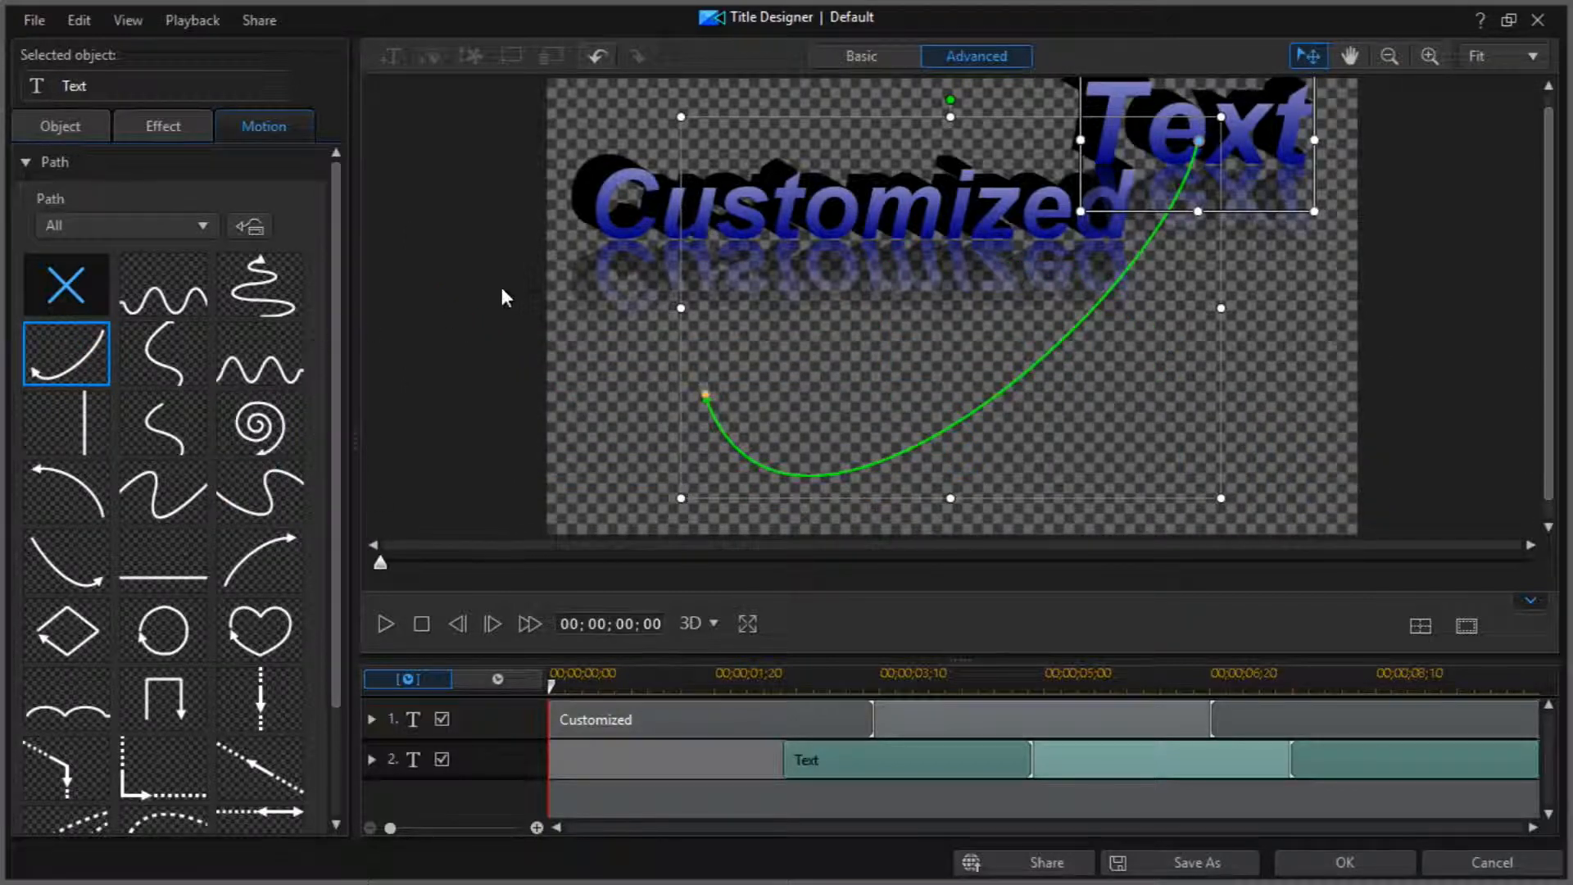
key(space)
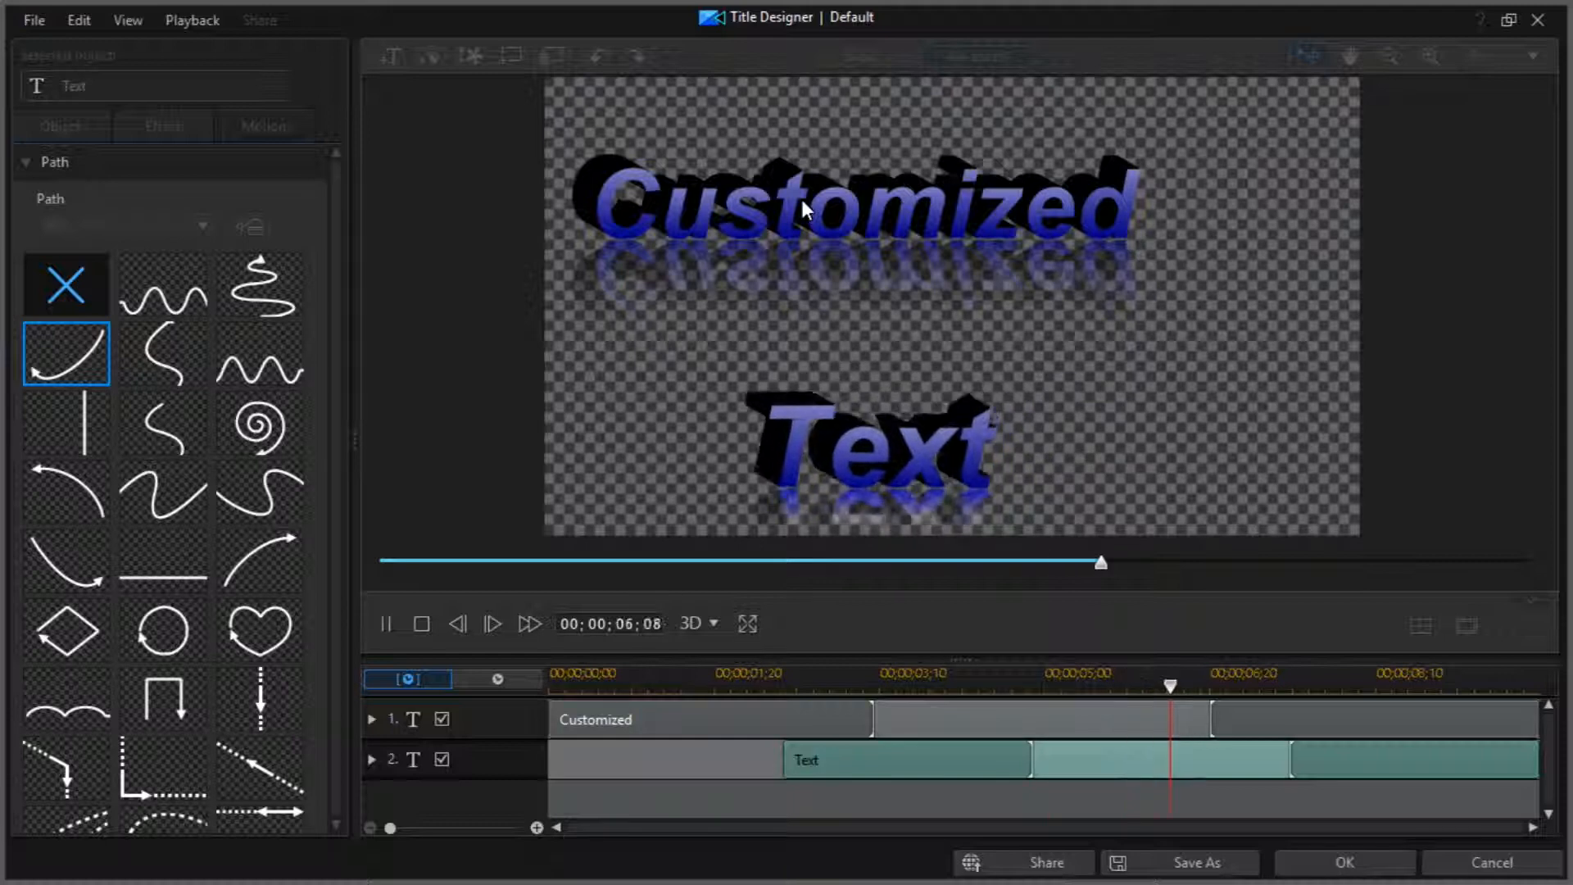
key(space)
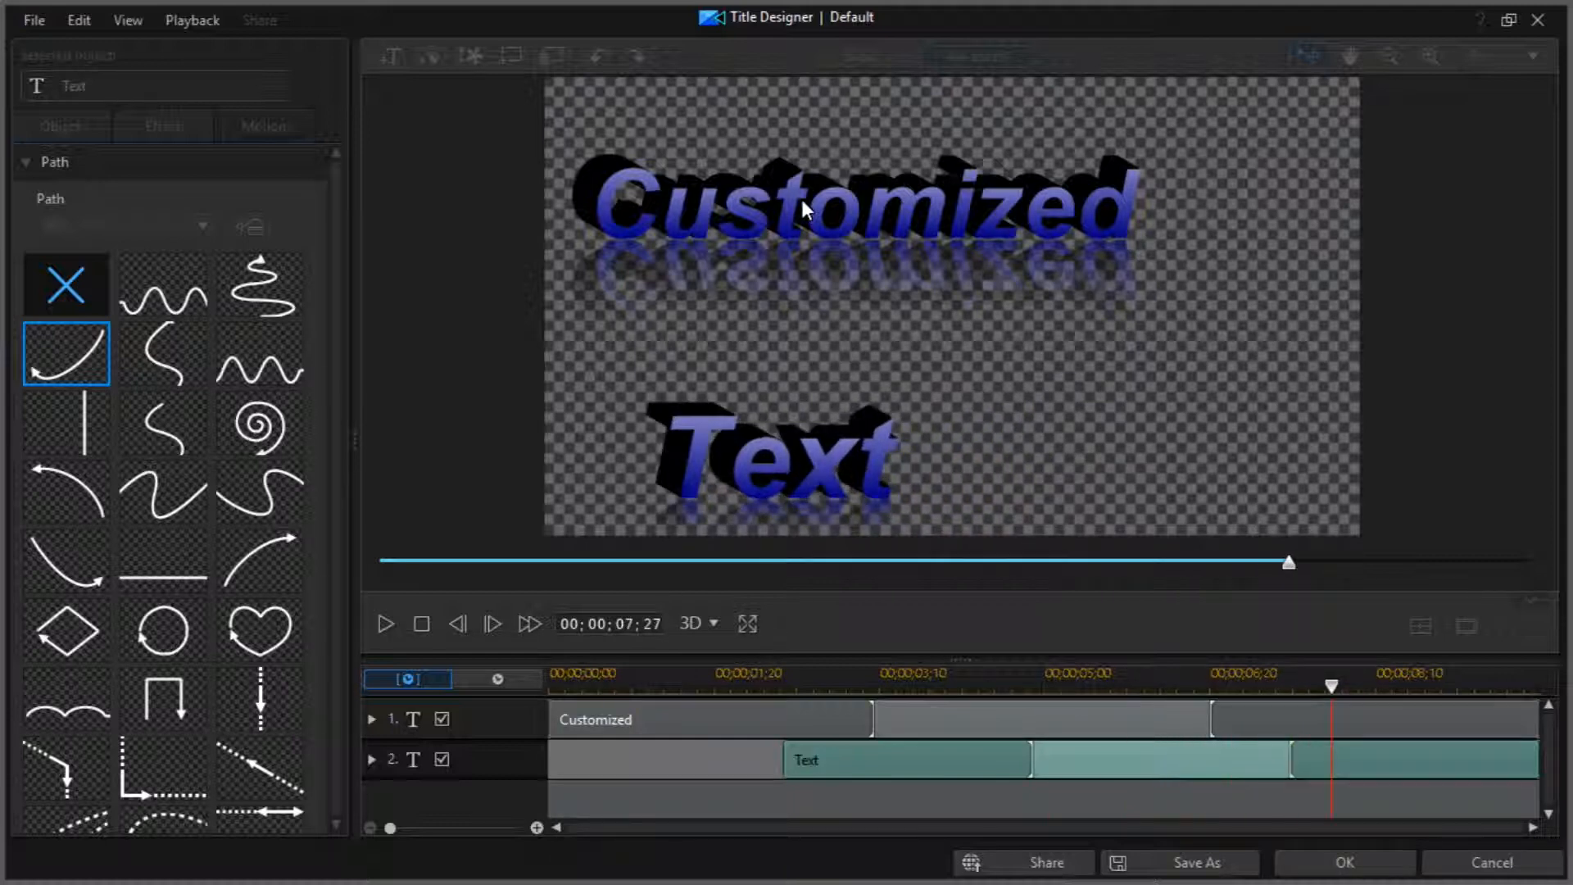
click(549, 678)
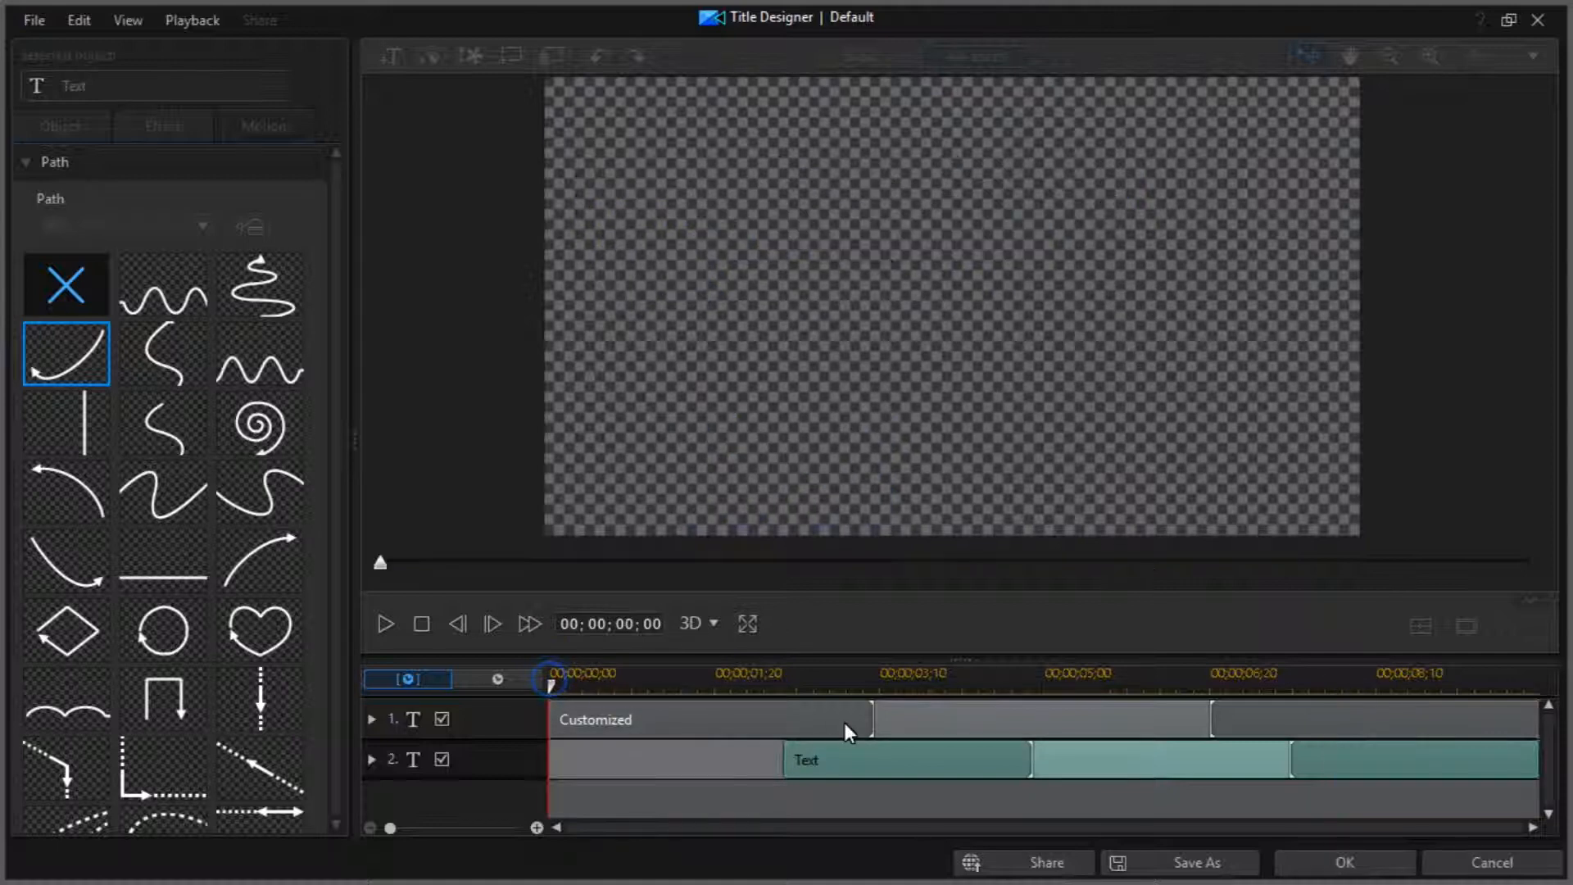
Step: Shorten the starting effect of "Customized" and move the start of the "Text" clip earlier to 00;00;00;28
click(871, 724)
drag(798, 724, 641, 759)
Step: Replace the path of "Text" with the straight horizontal line and enlarge the "Text" box
click(57, 276)
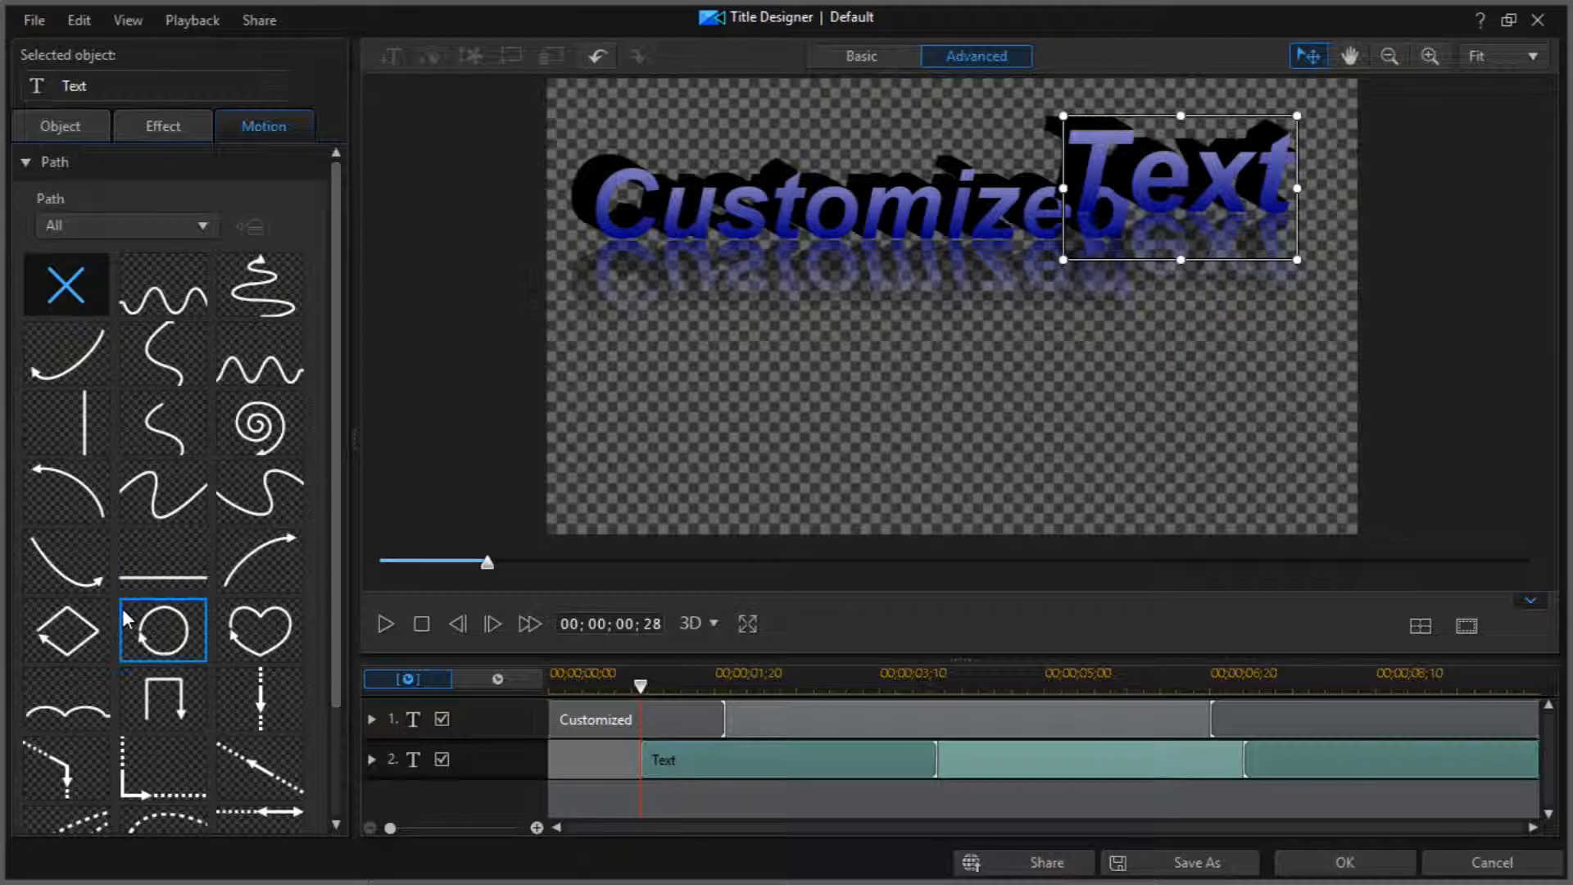
click(135, 557)
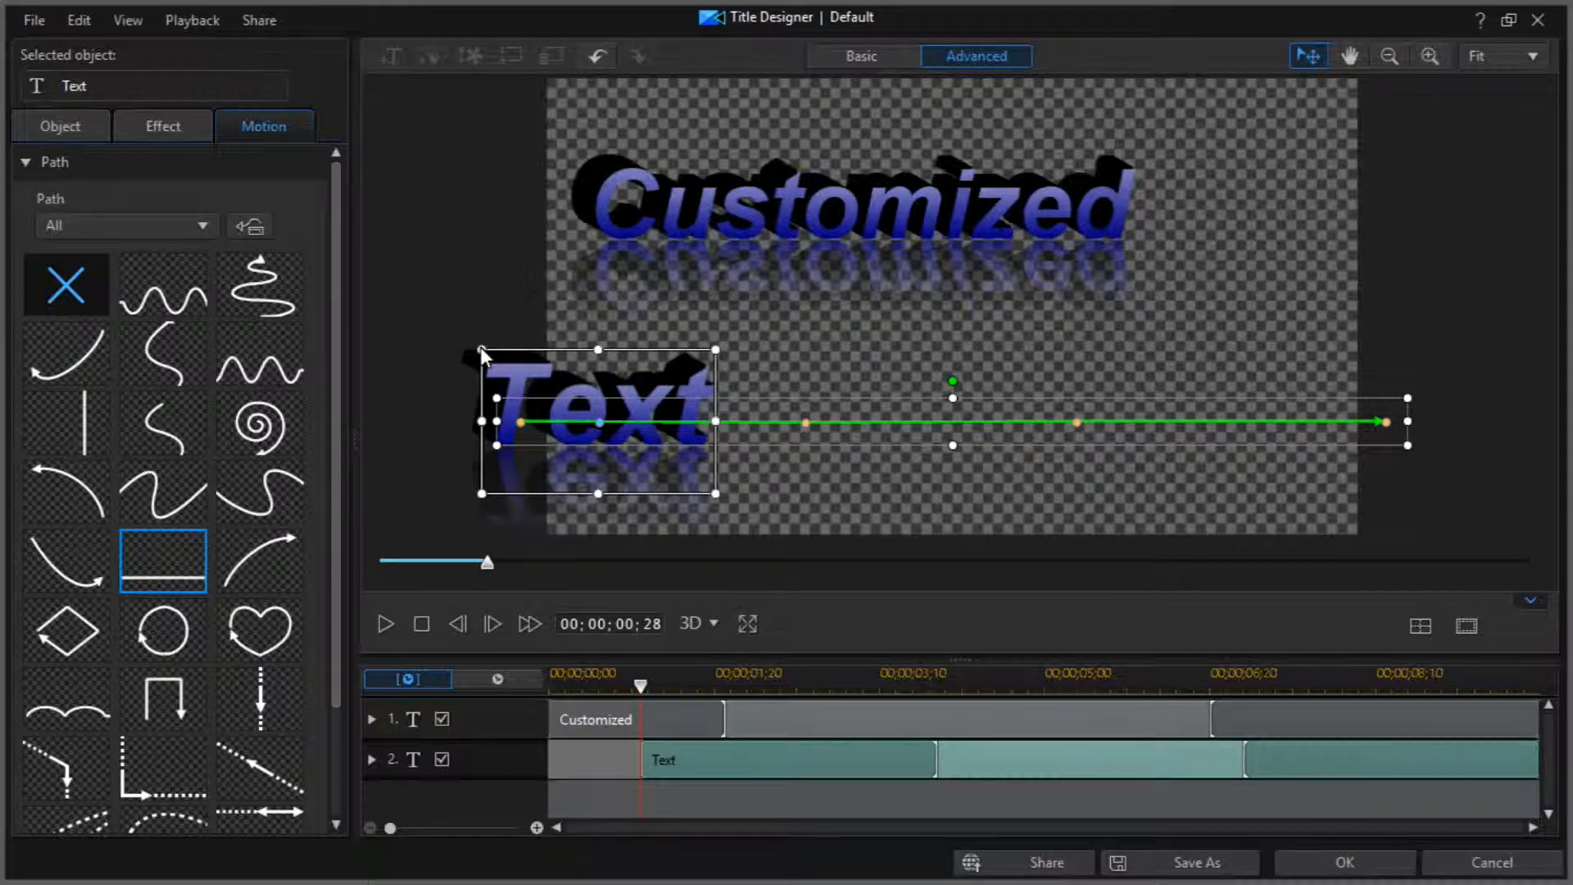
drag(482, 351, 439, 325)
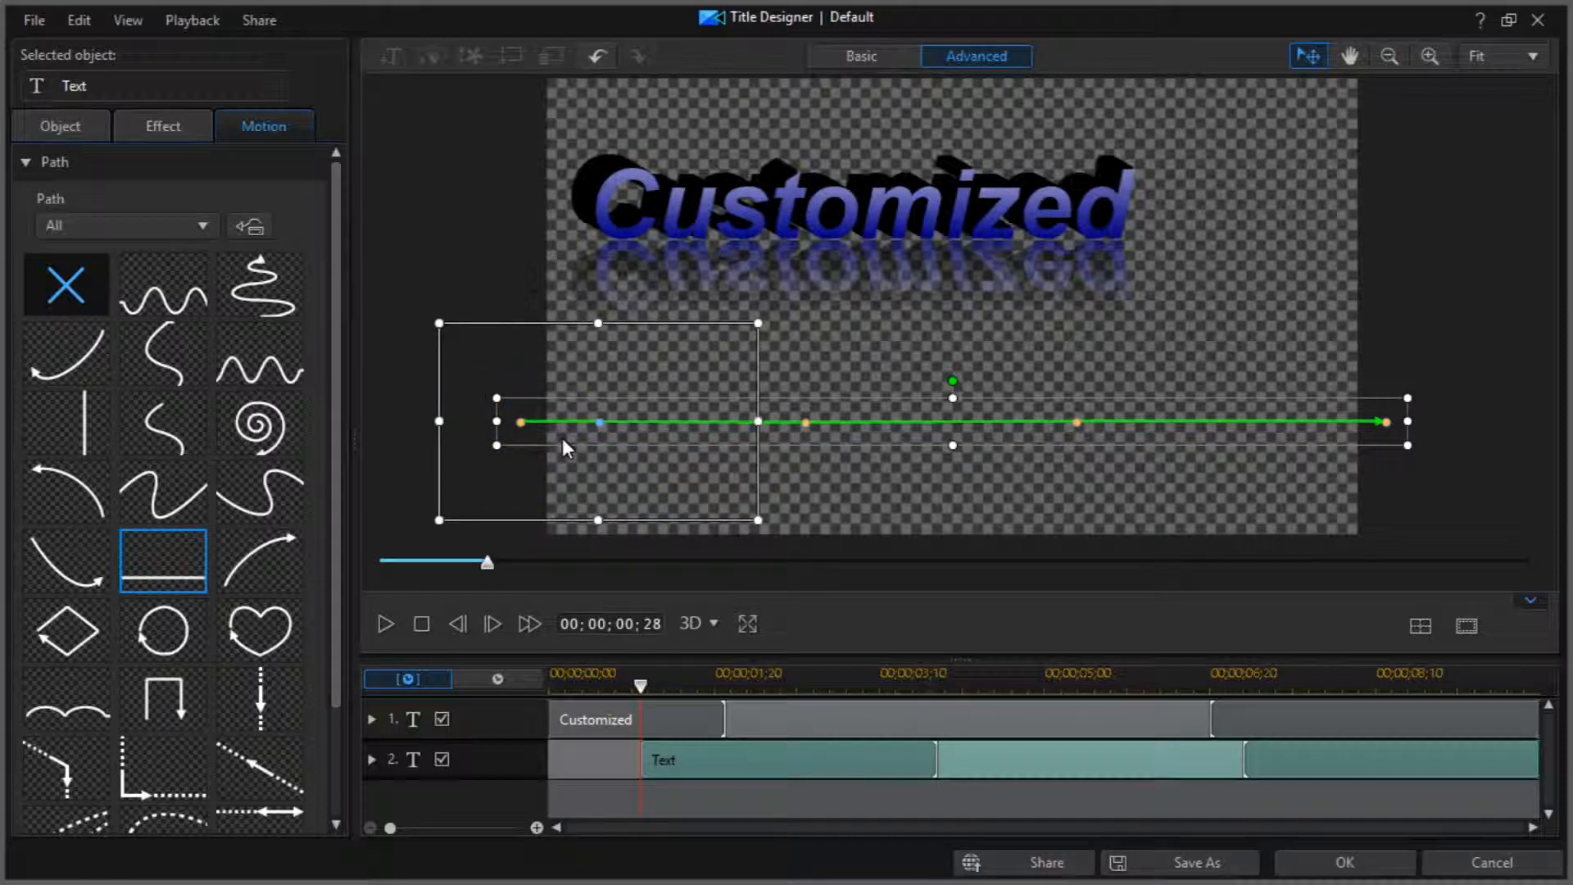
Step: Move the straight path of "Text" upward and shorten it so it lies within the frame below "Customized"
click(839, 412)
drag(834, 405, 808, 367)
mouse_move(1329, 368)
mouse_down()
mouse_move(984, 406)
mouse_move(932, 374)
mouse_move(793, 379)
mouse_move(1027, 386)
mouse_move(878, 387)
mouse_up()
click(1004, 385)
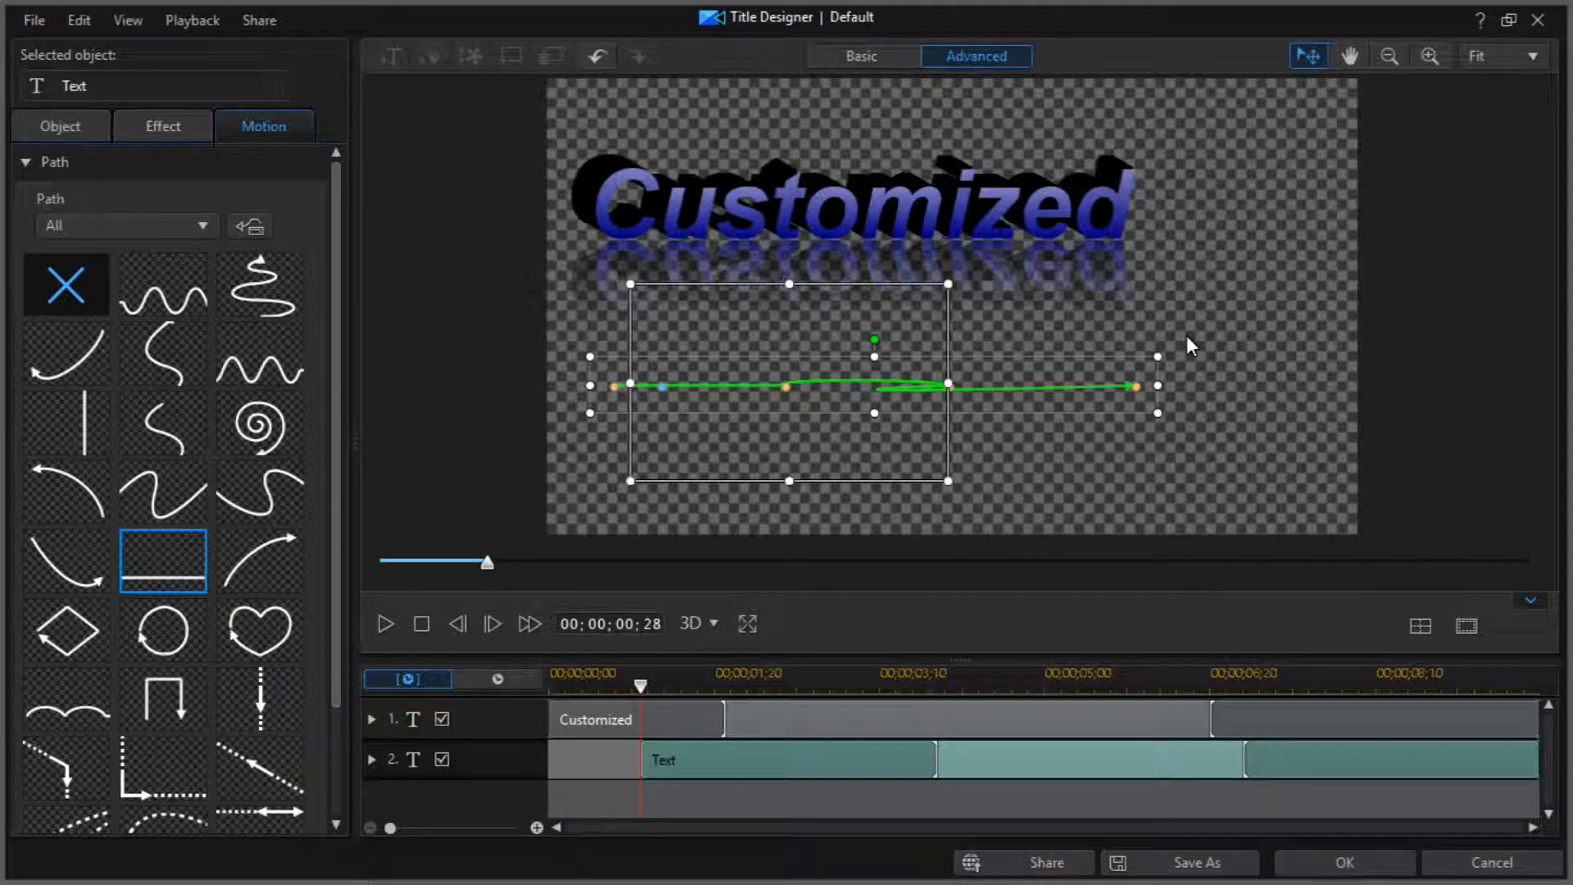
key(ctrl+z)
key(ctrl+z)
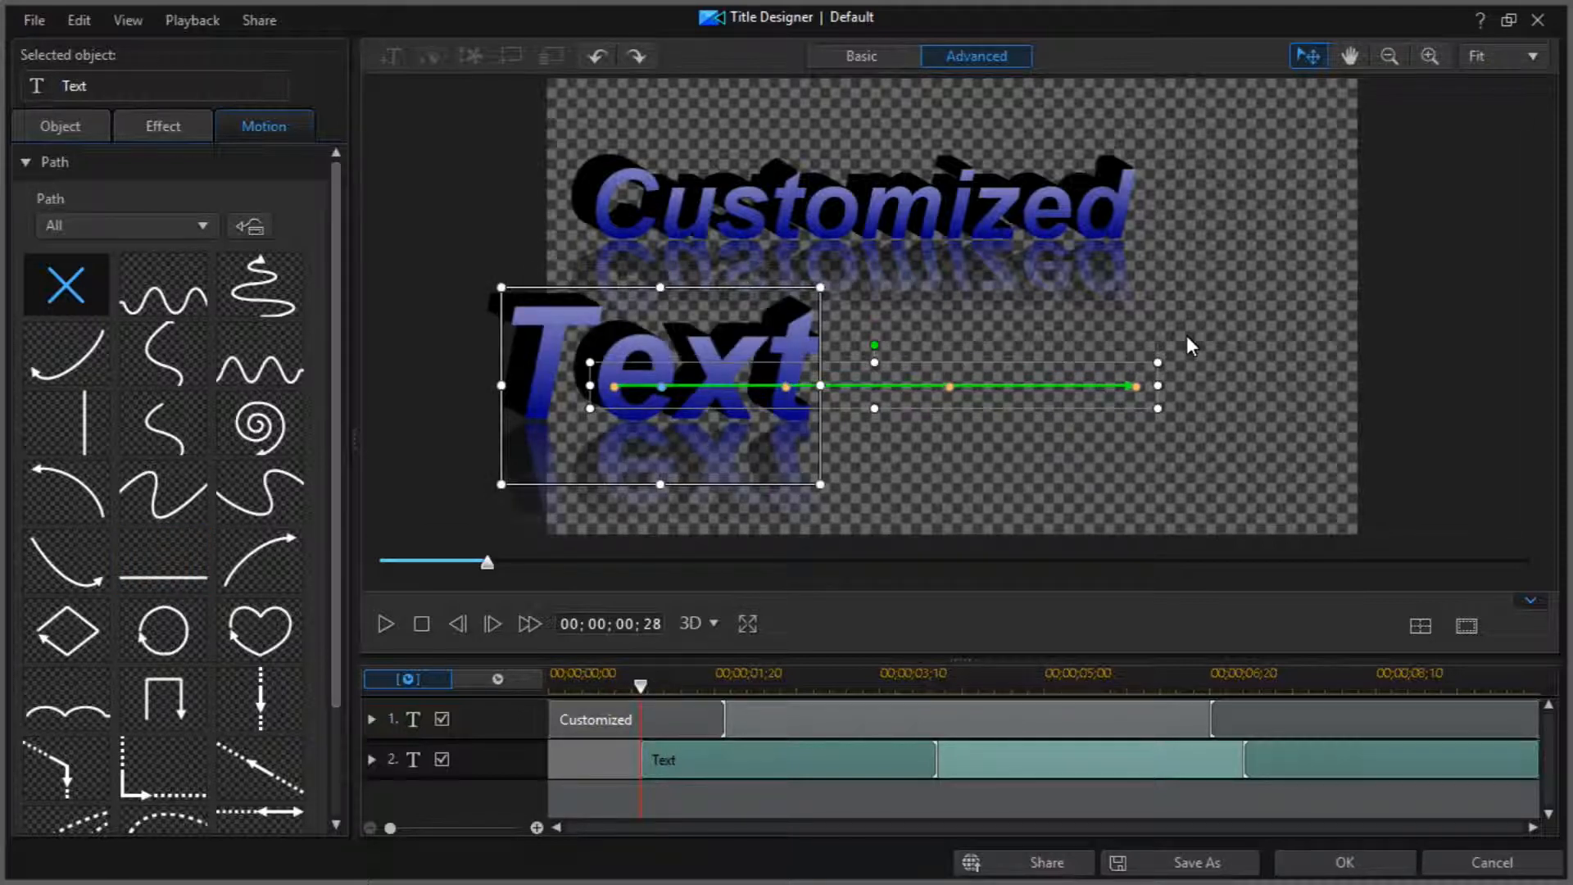
Step: Shift the path of "Text" left so it begins outside the frame, and start the clip's last segment at 00;00;04;21
drag(1070, 376, 838, 342)
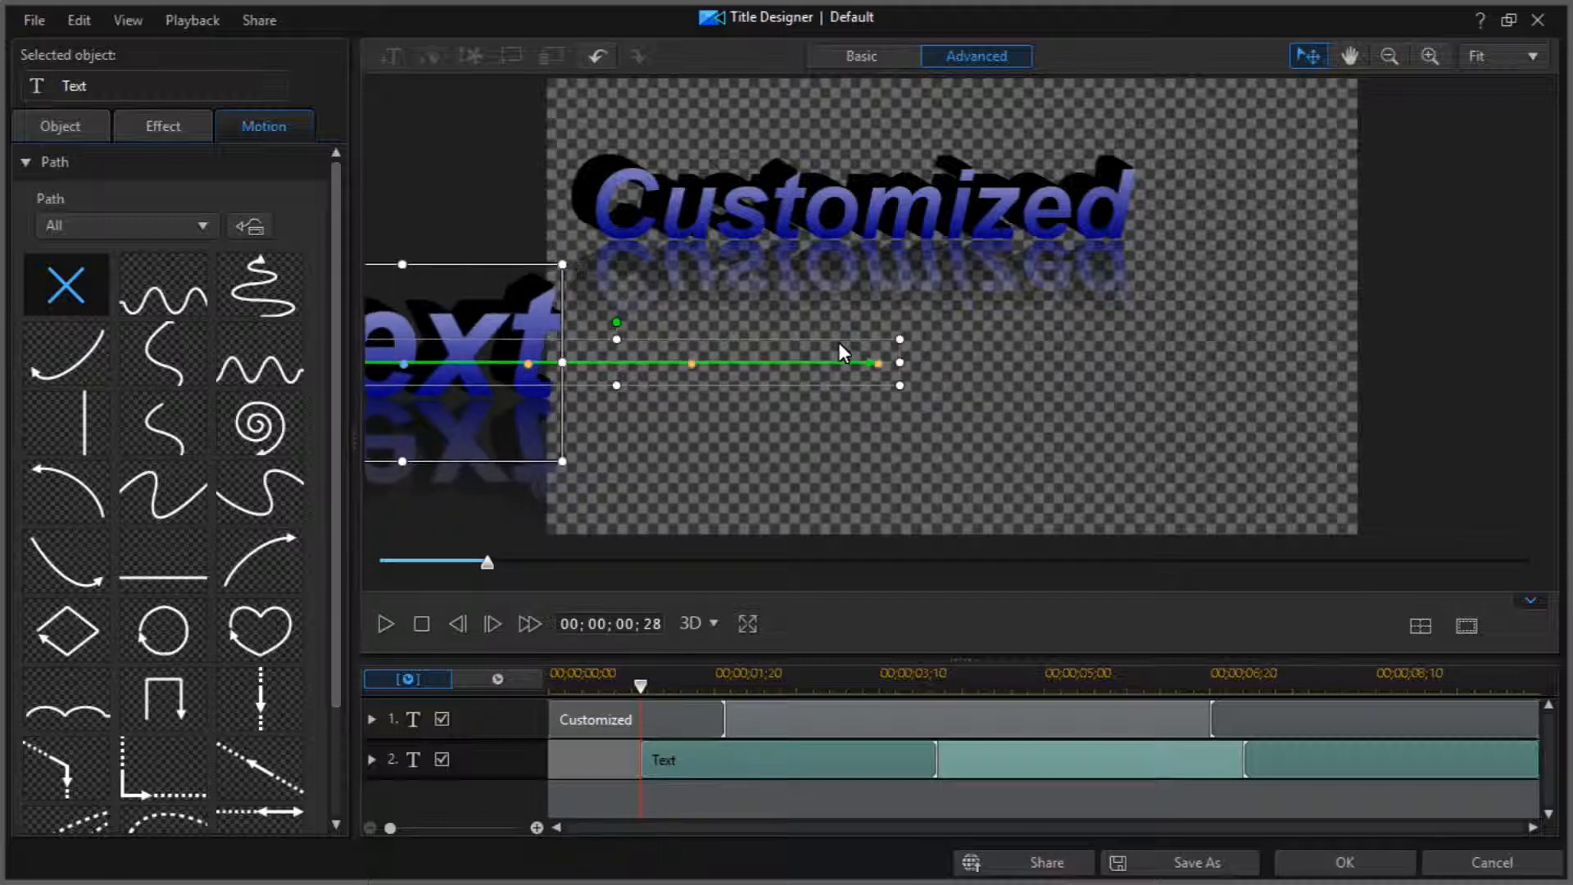
click(1014, 766)
key(space)
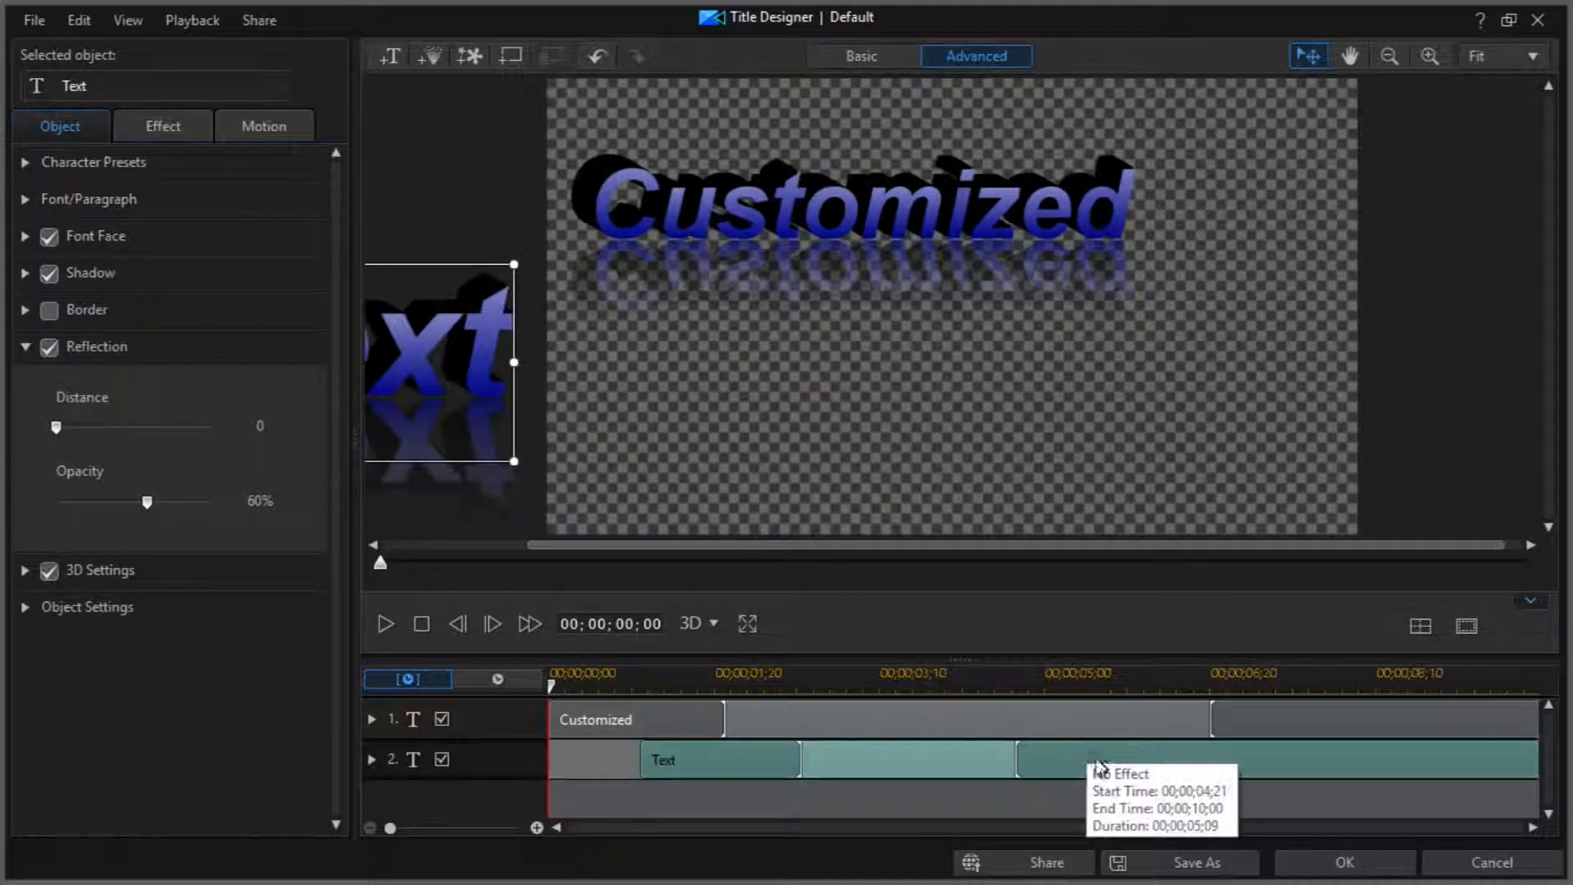
Step: Save the title as a custom template named "customized text" and finish editing it
click(1130, 863)
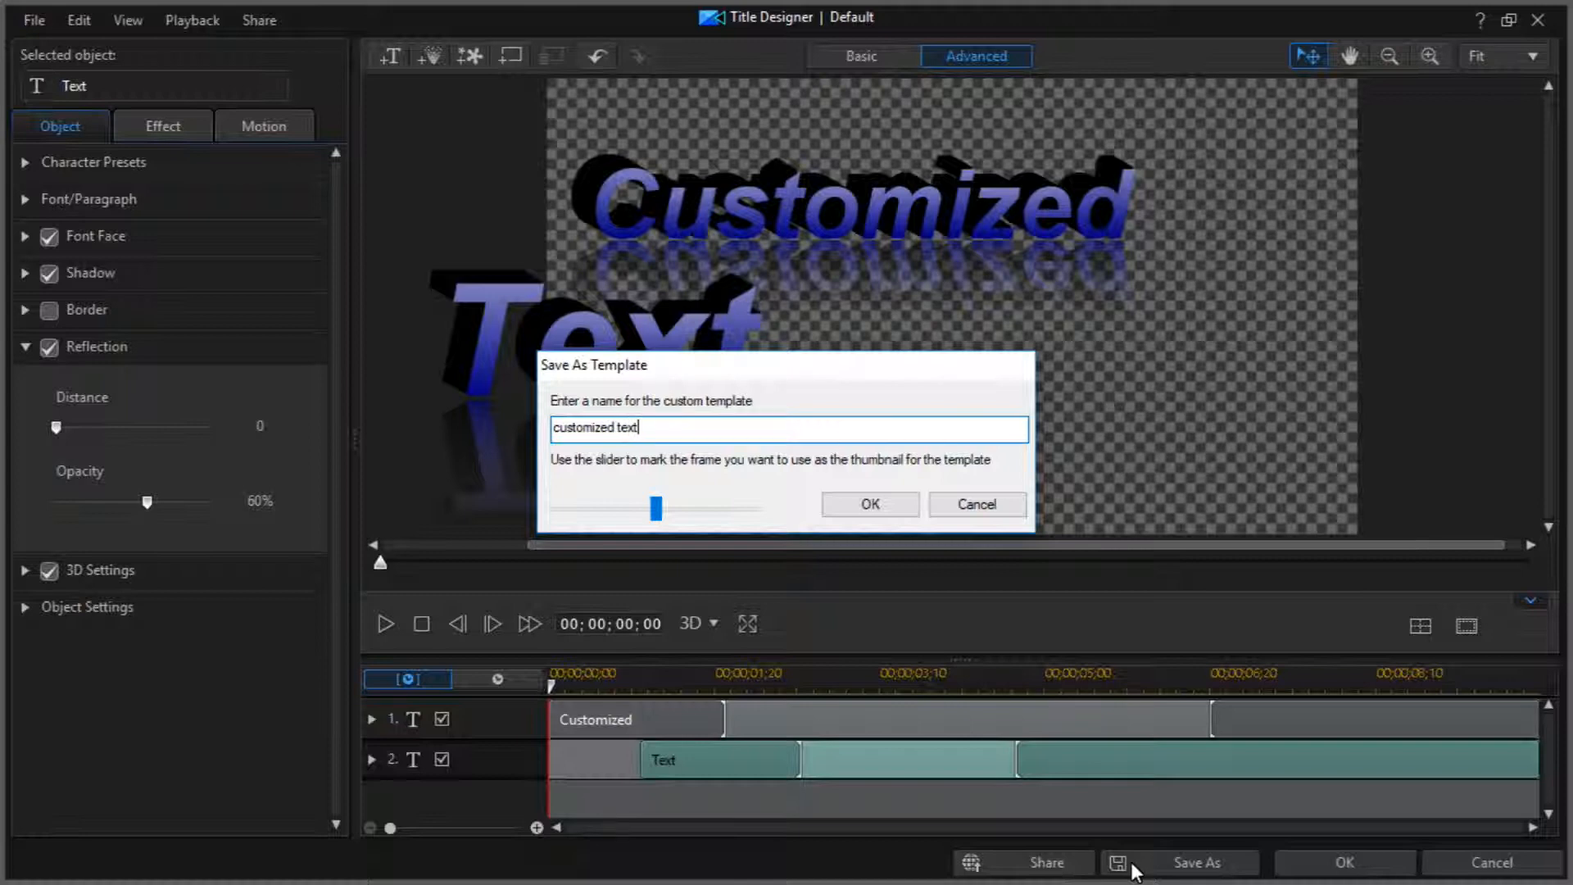
key(Return)
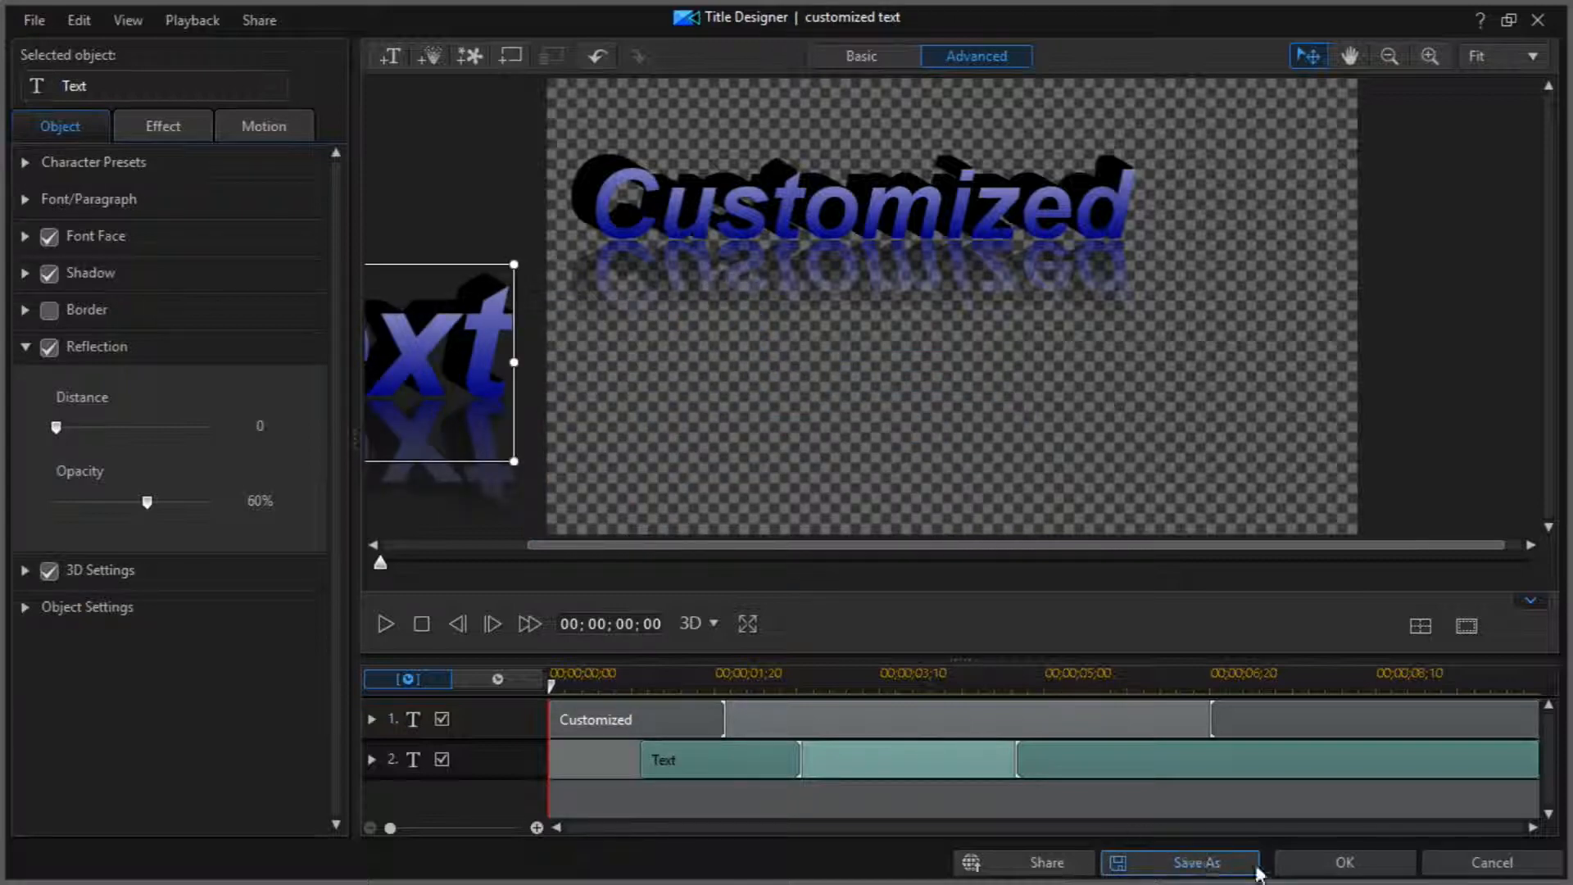
click(1302, 866)
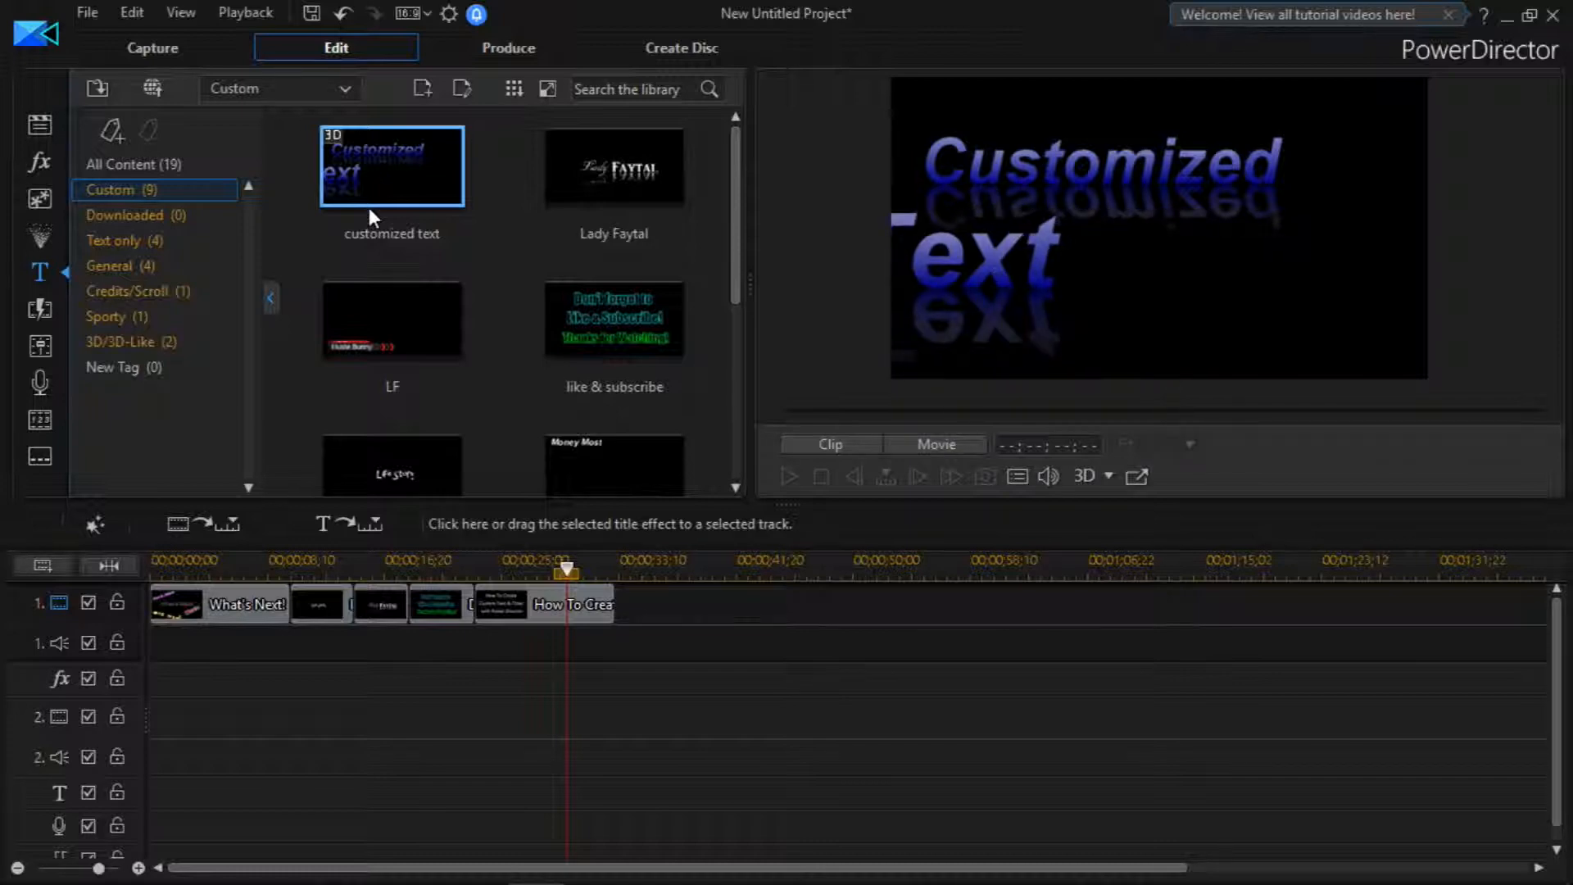
Step: Place the "customized text" title at the start of video track 2 and play the movie over it
click(373, 175)
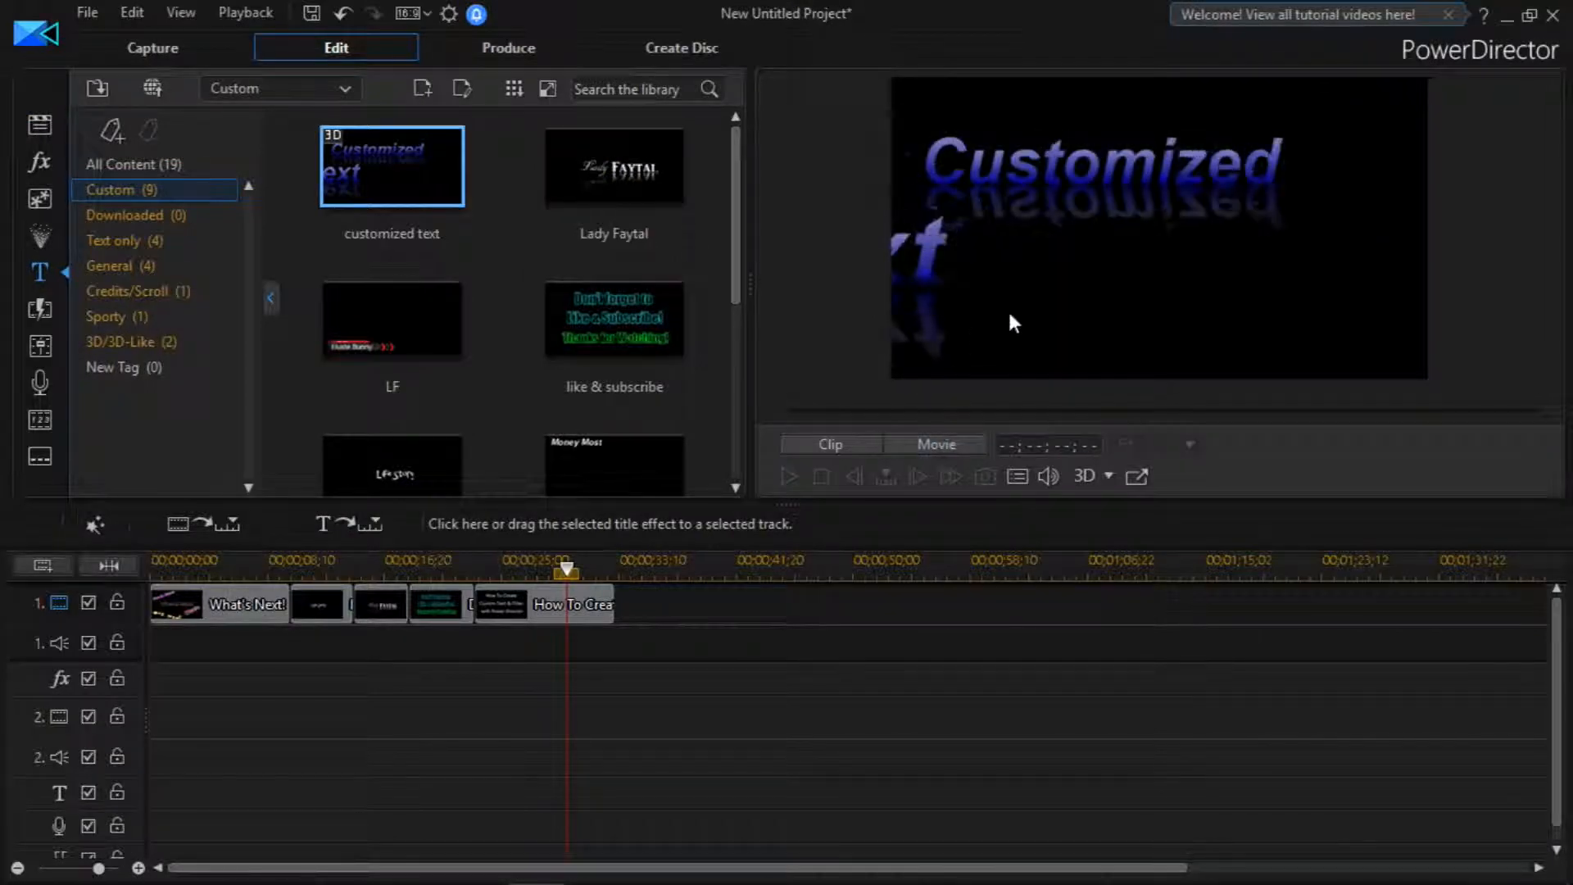
drag(426, 150, 145, 741)
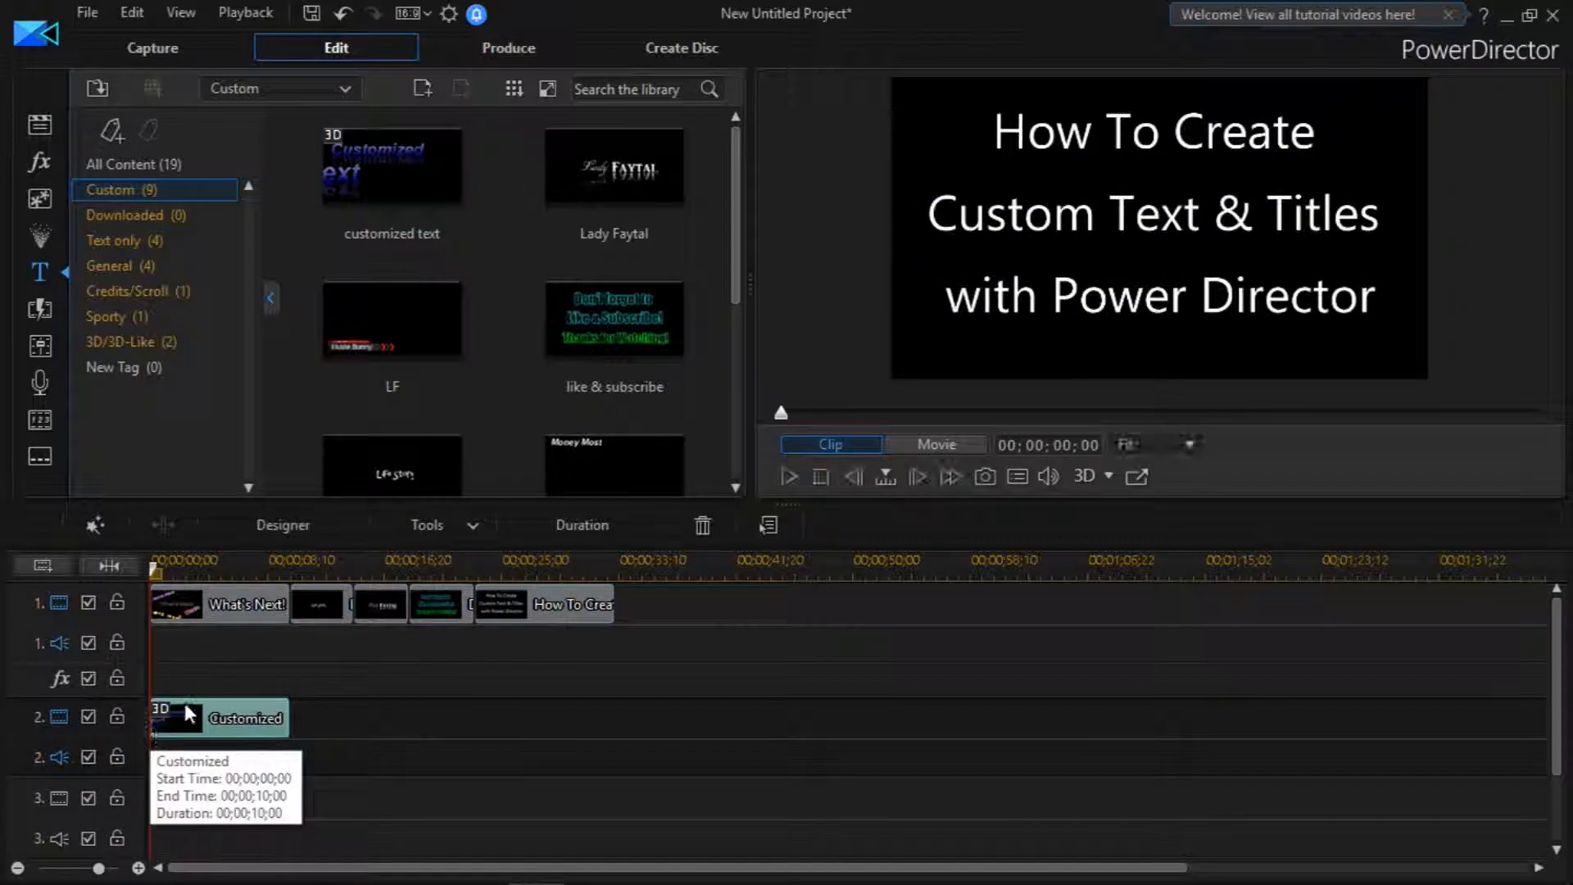
key(space)
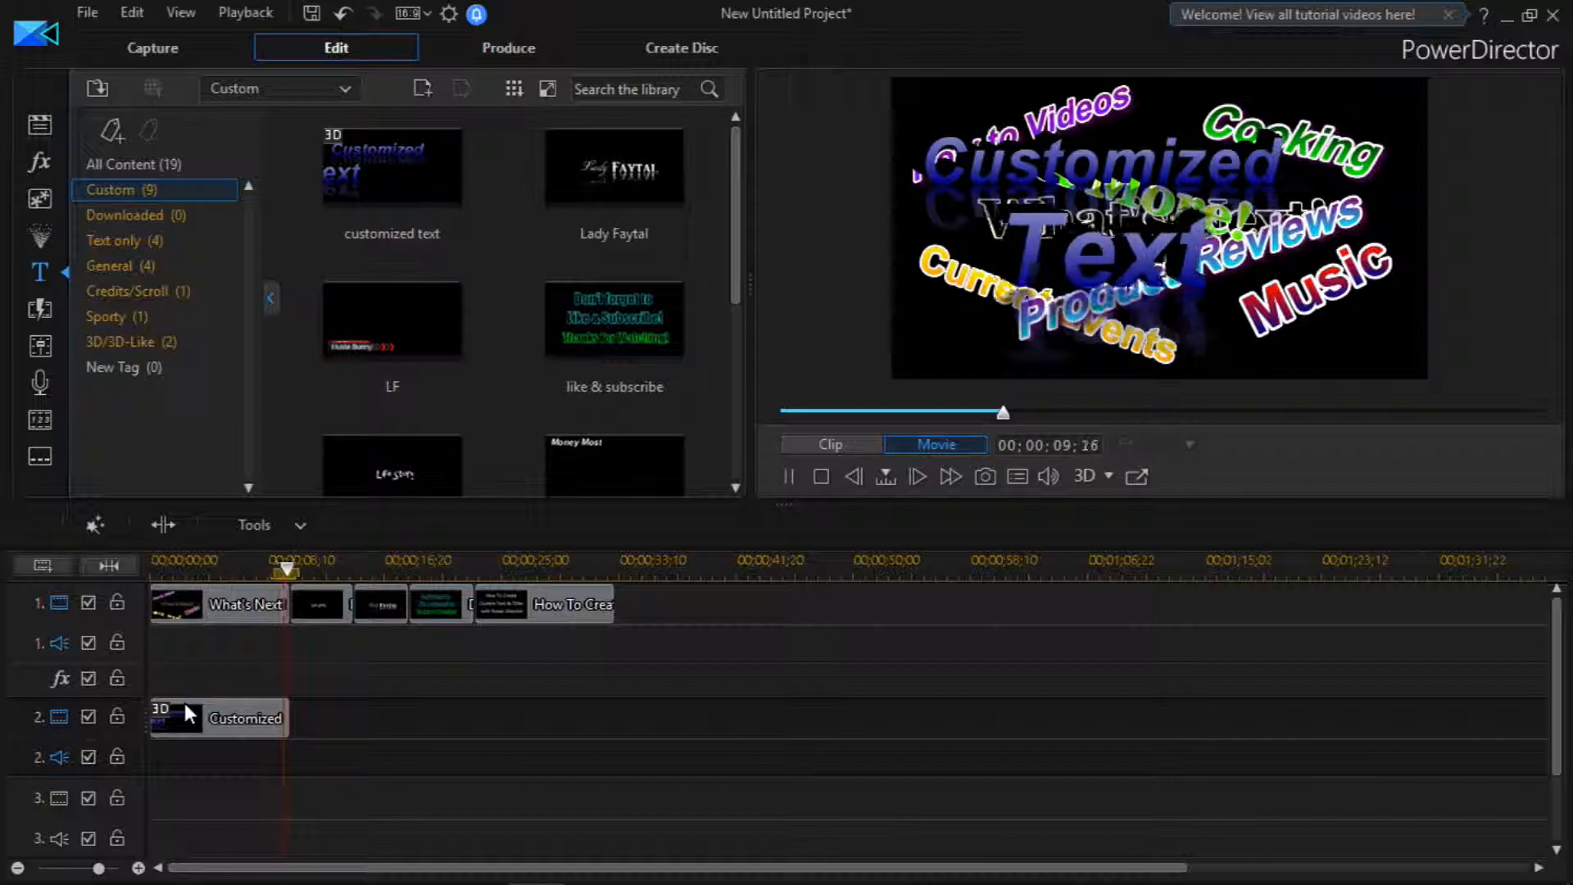
key(space)
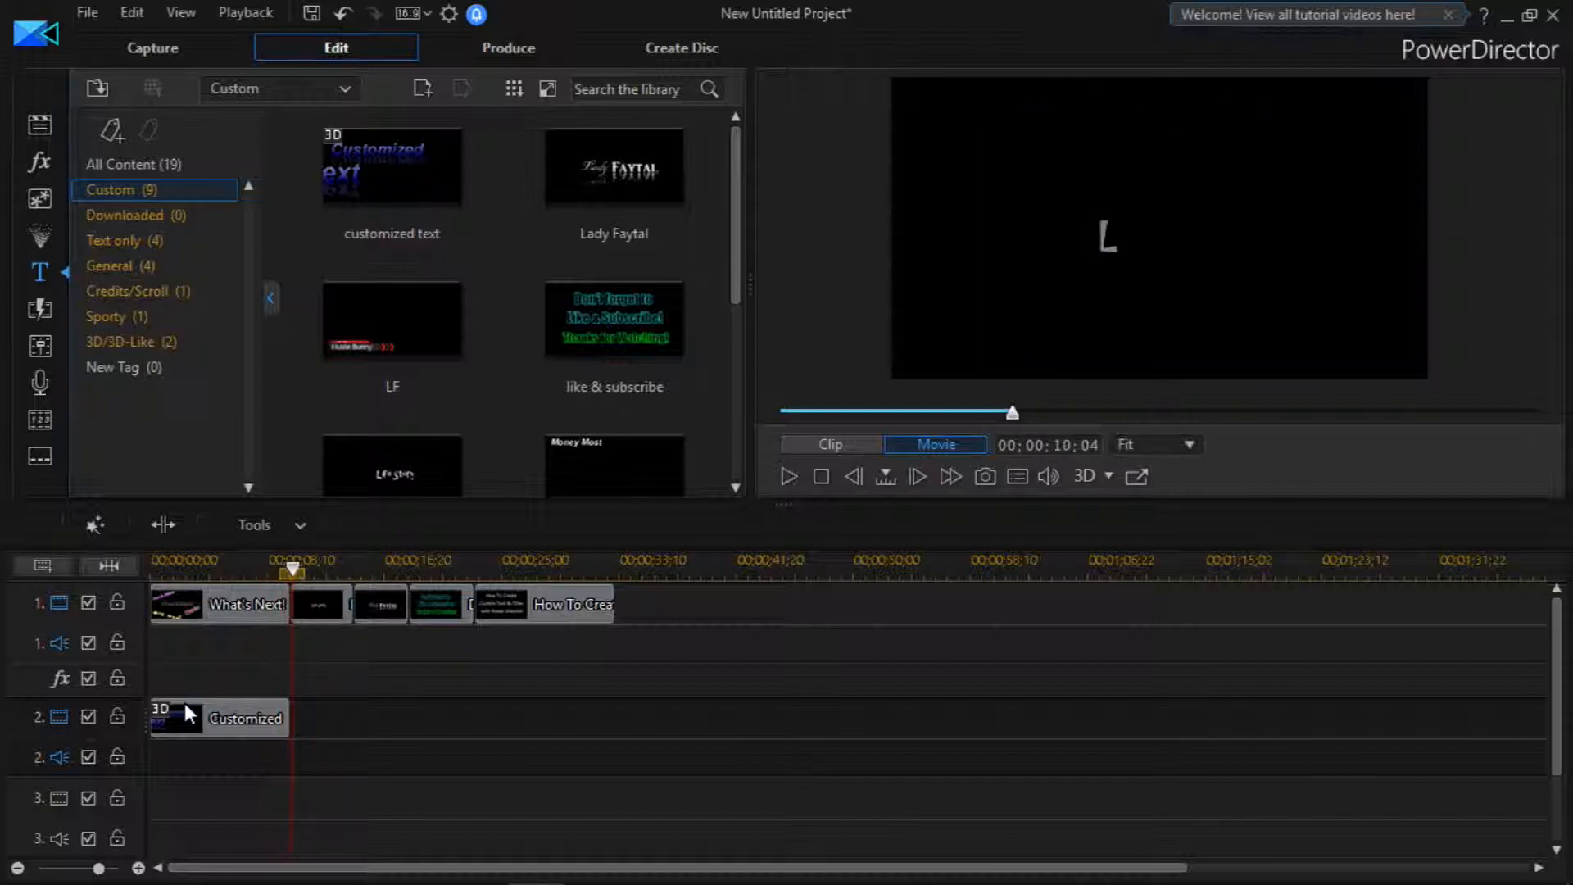
Step: Disable video track 1 and return the playhead to the start of the timeline
click(90, 602)
drag(291, 568, 150, 571)
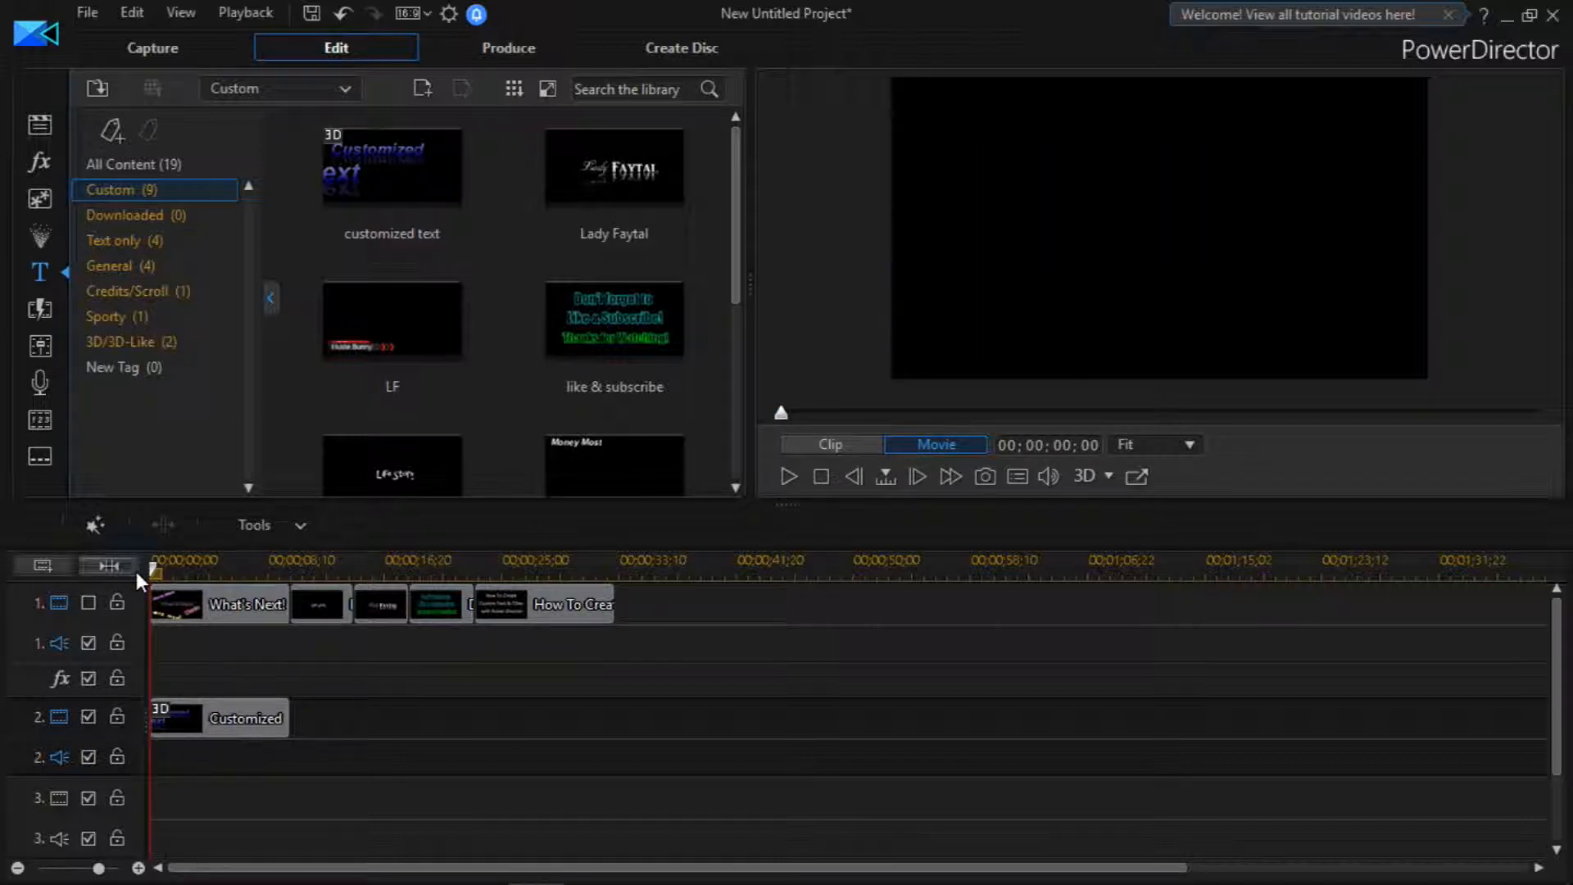
Step: Try trimming the title clip on track 2 to end at 00;00;03;28 and play it from the start
click(233, 716)
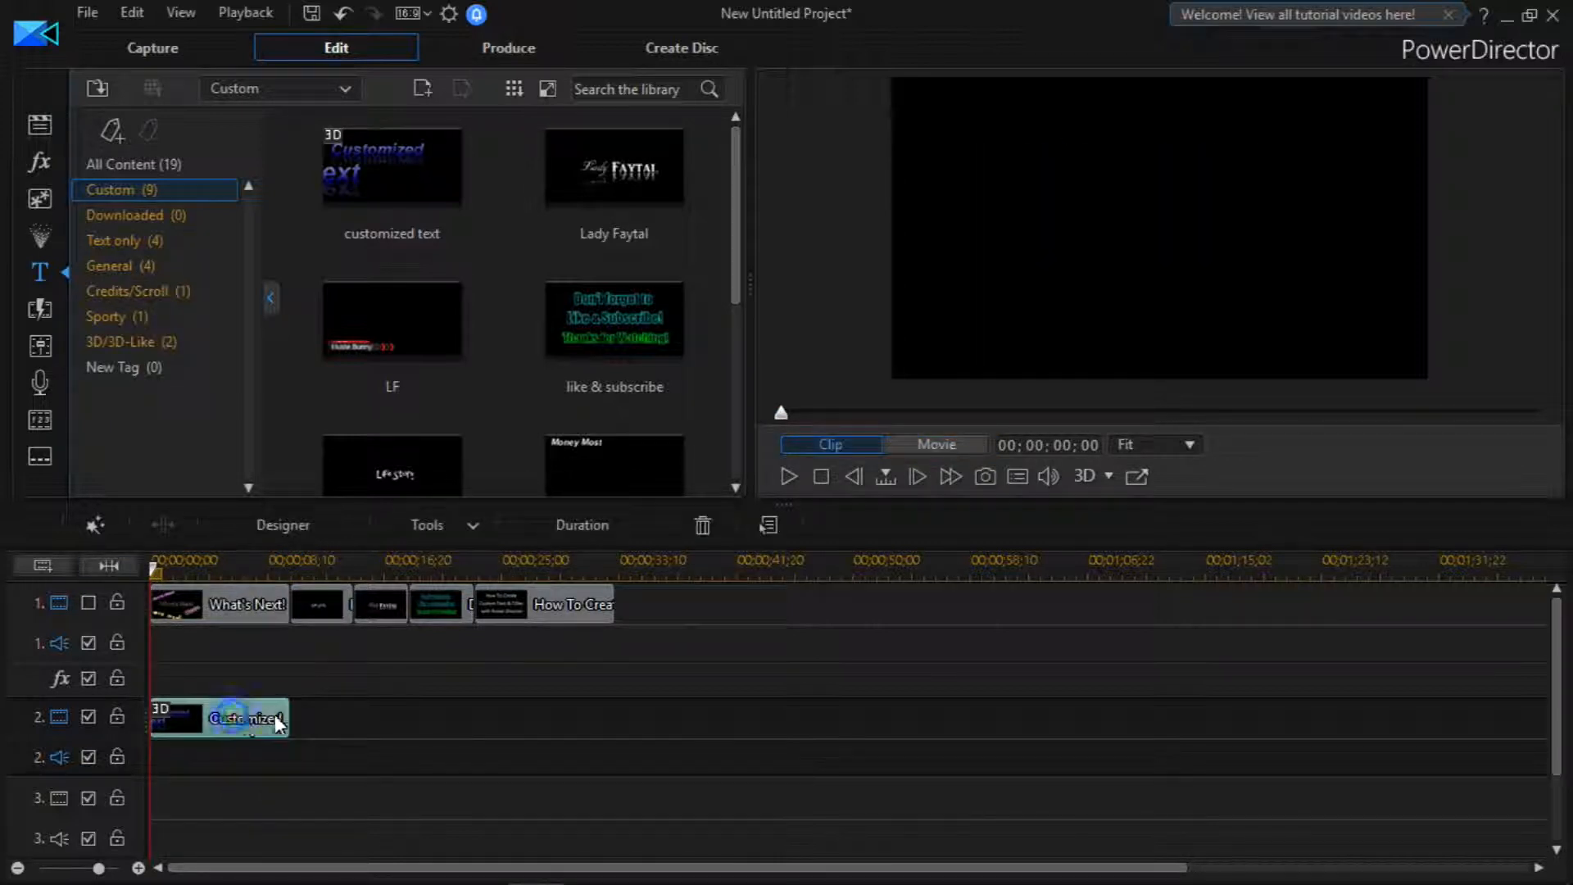
drag(287, 721, 203, 728)
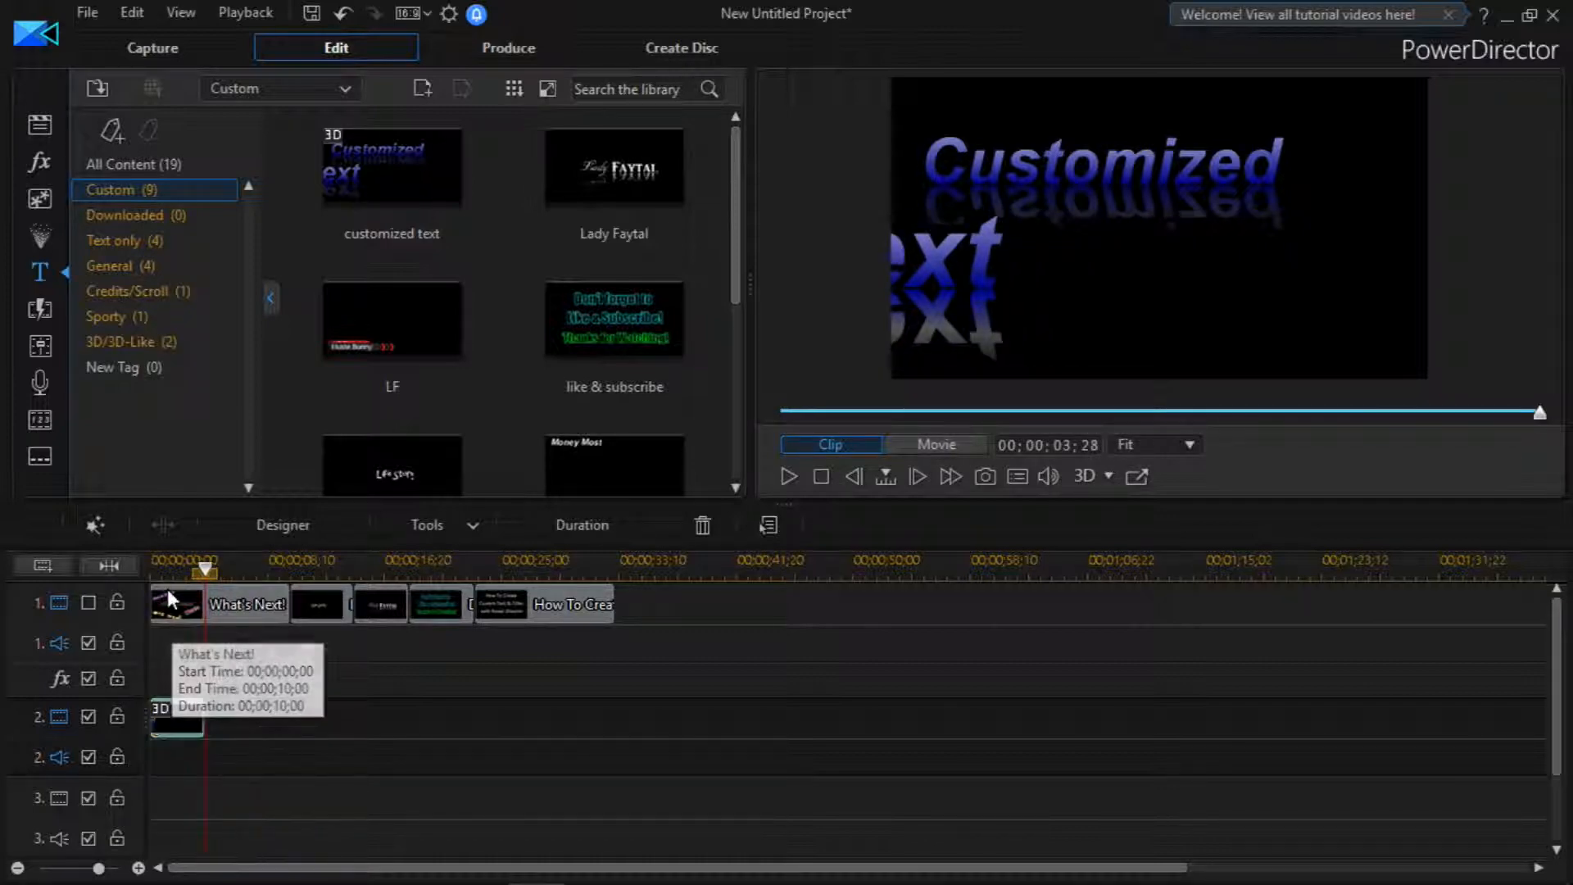
click(154, 572)
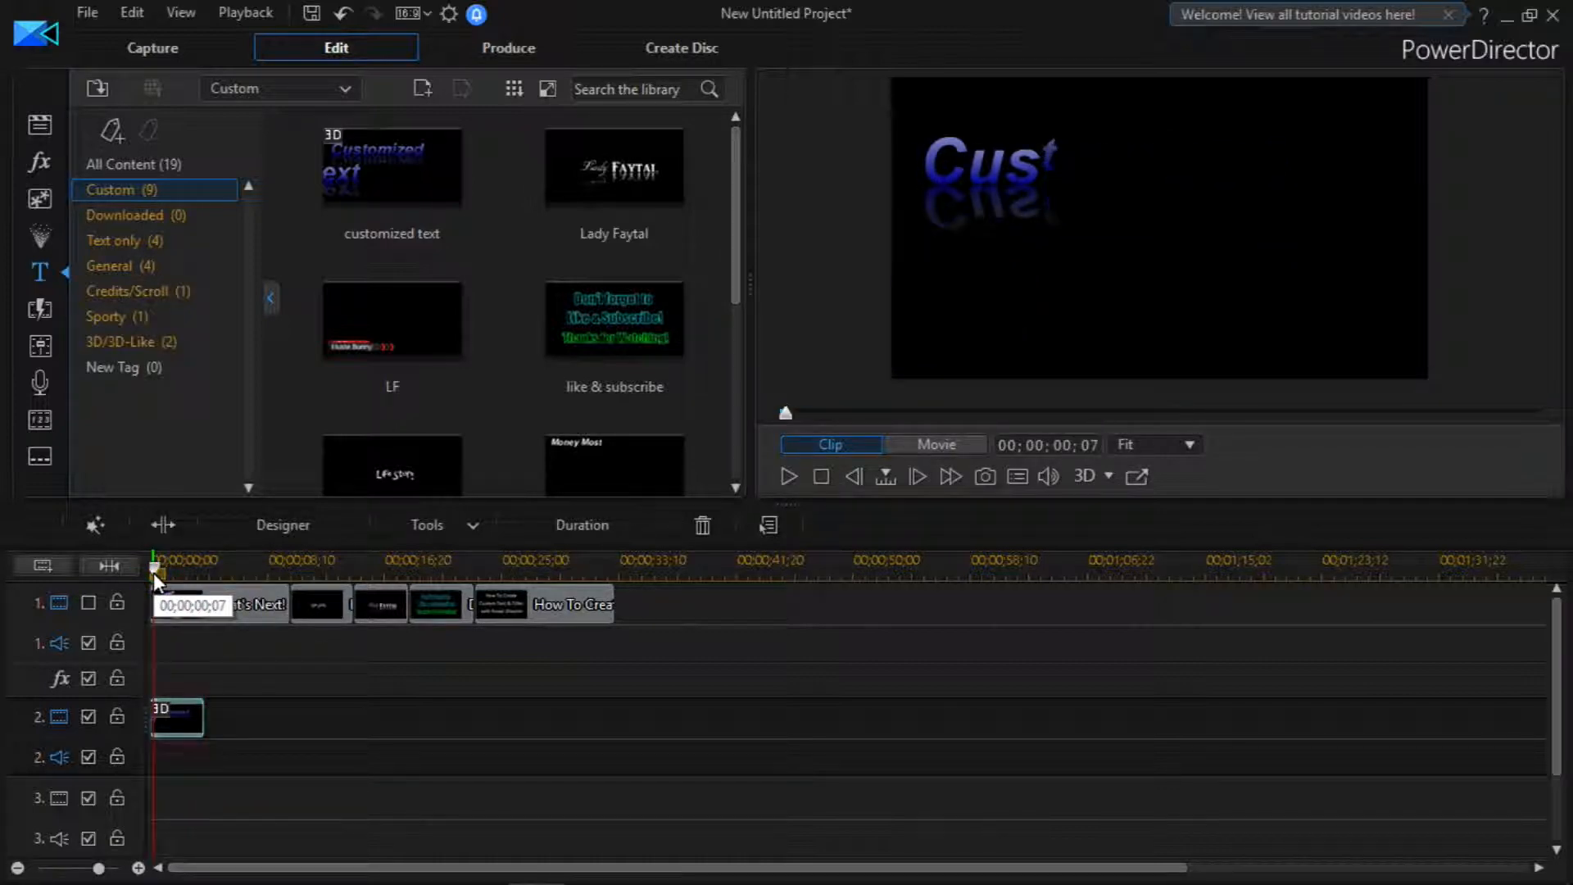
key(space)
key(space)
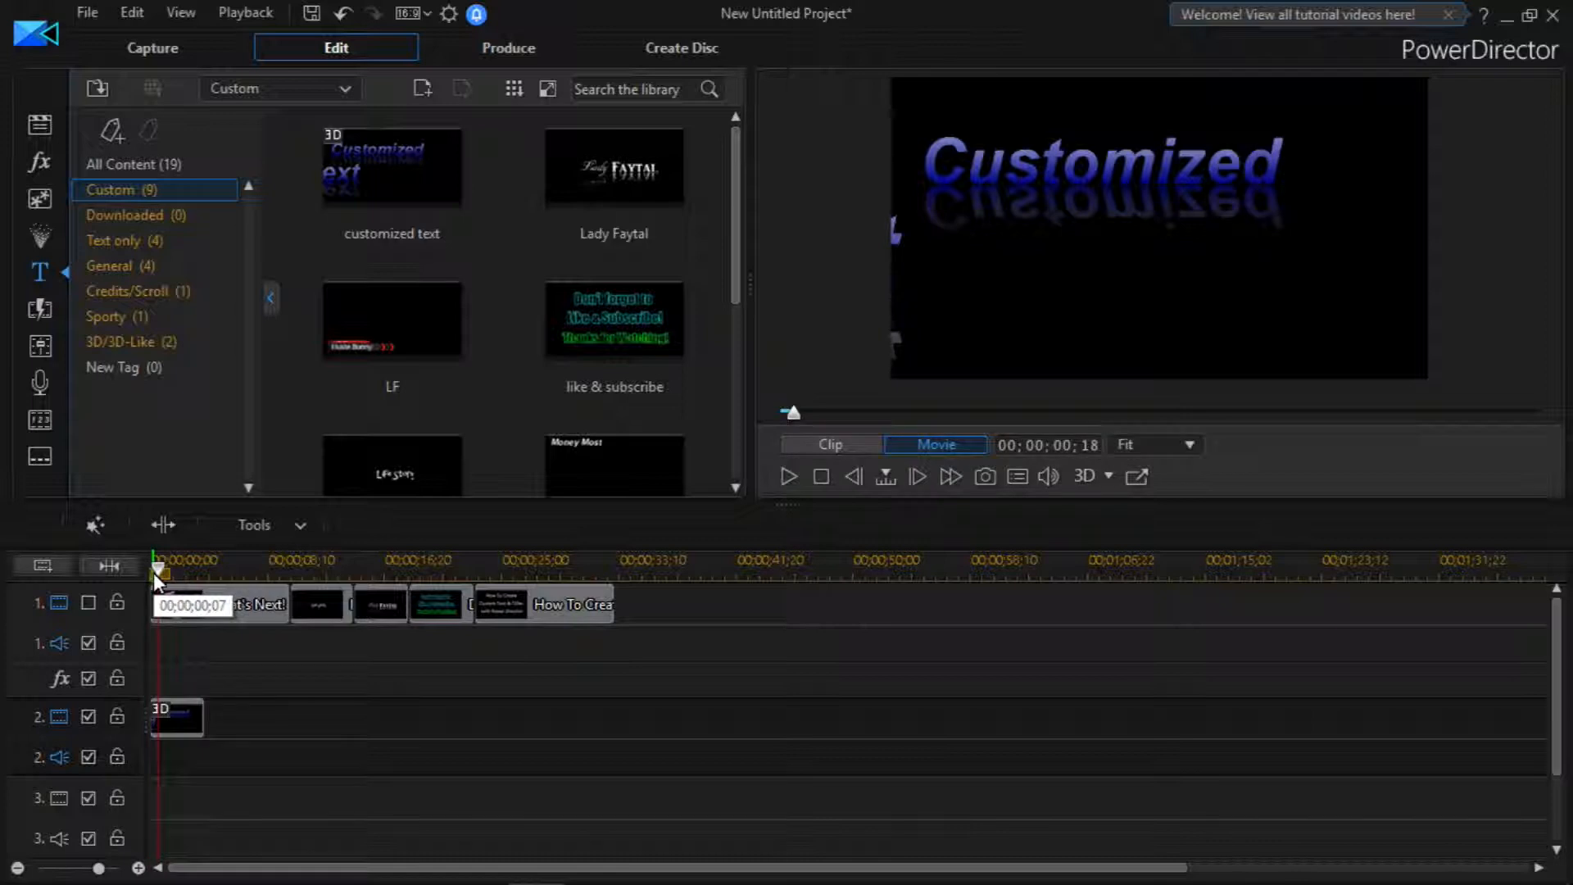
drag(155, 572, 131, 565)
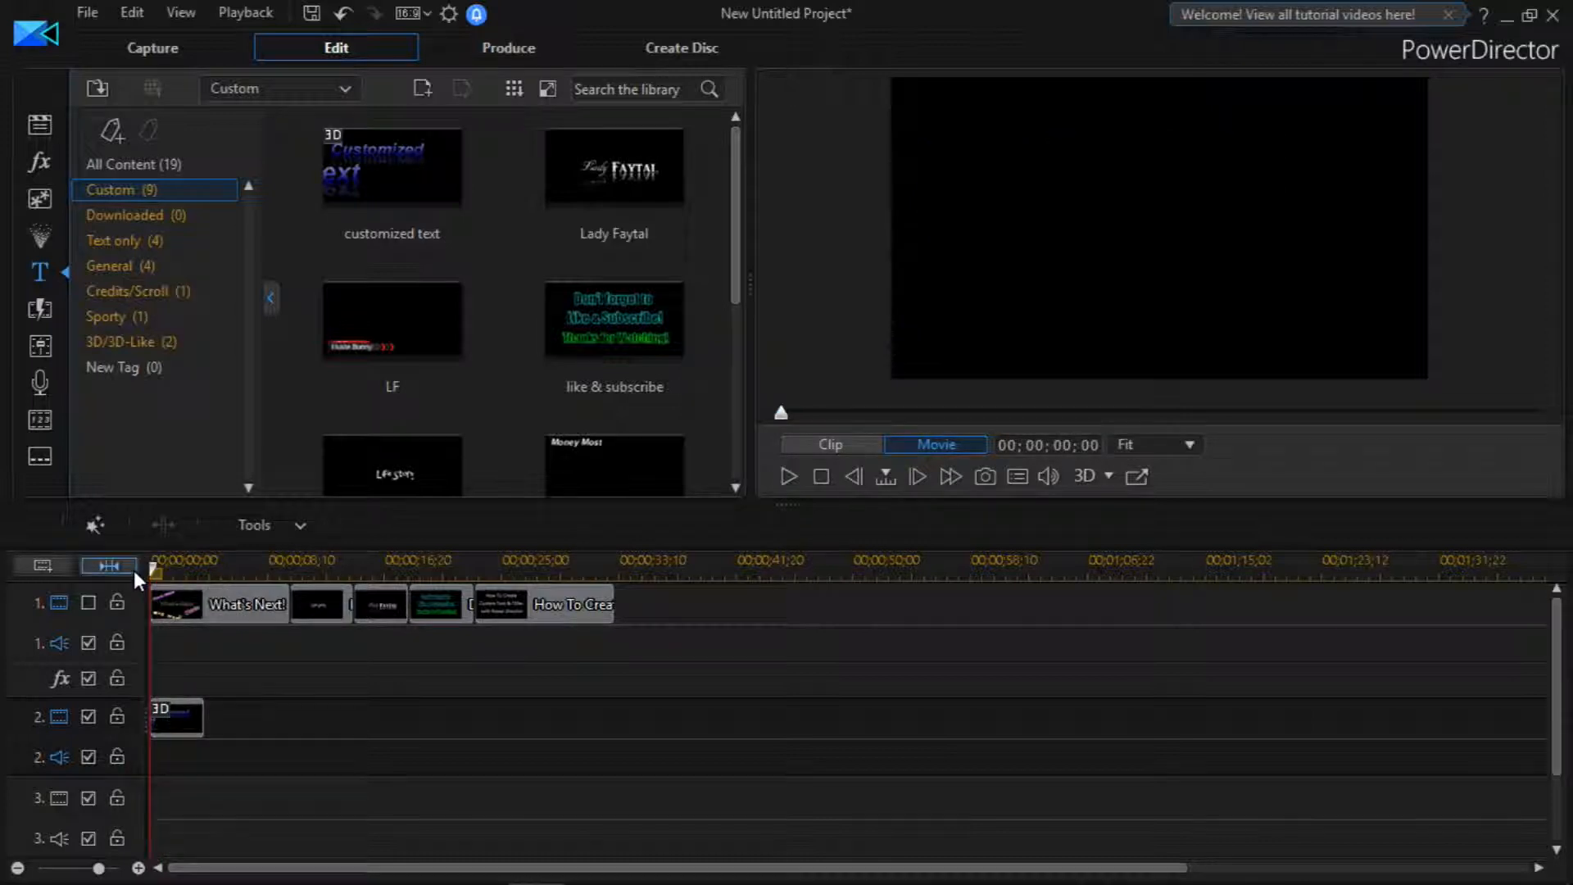
key(space)
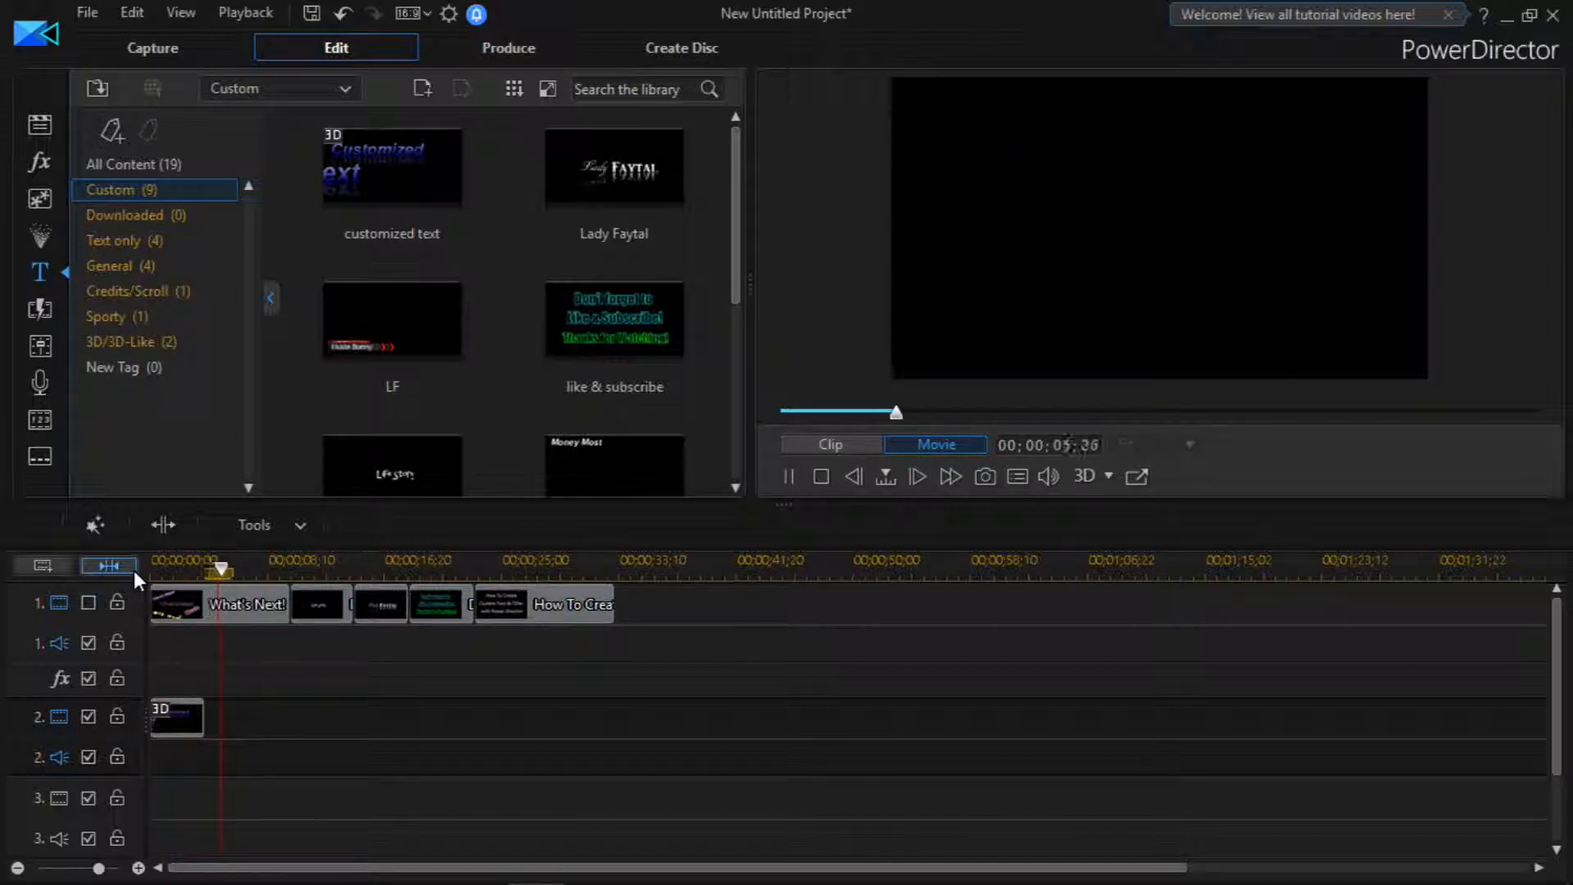
key(space)
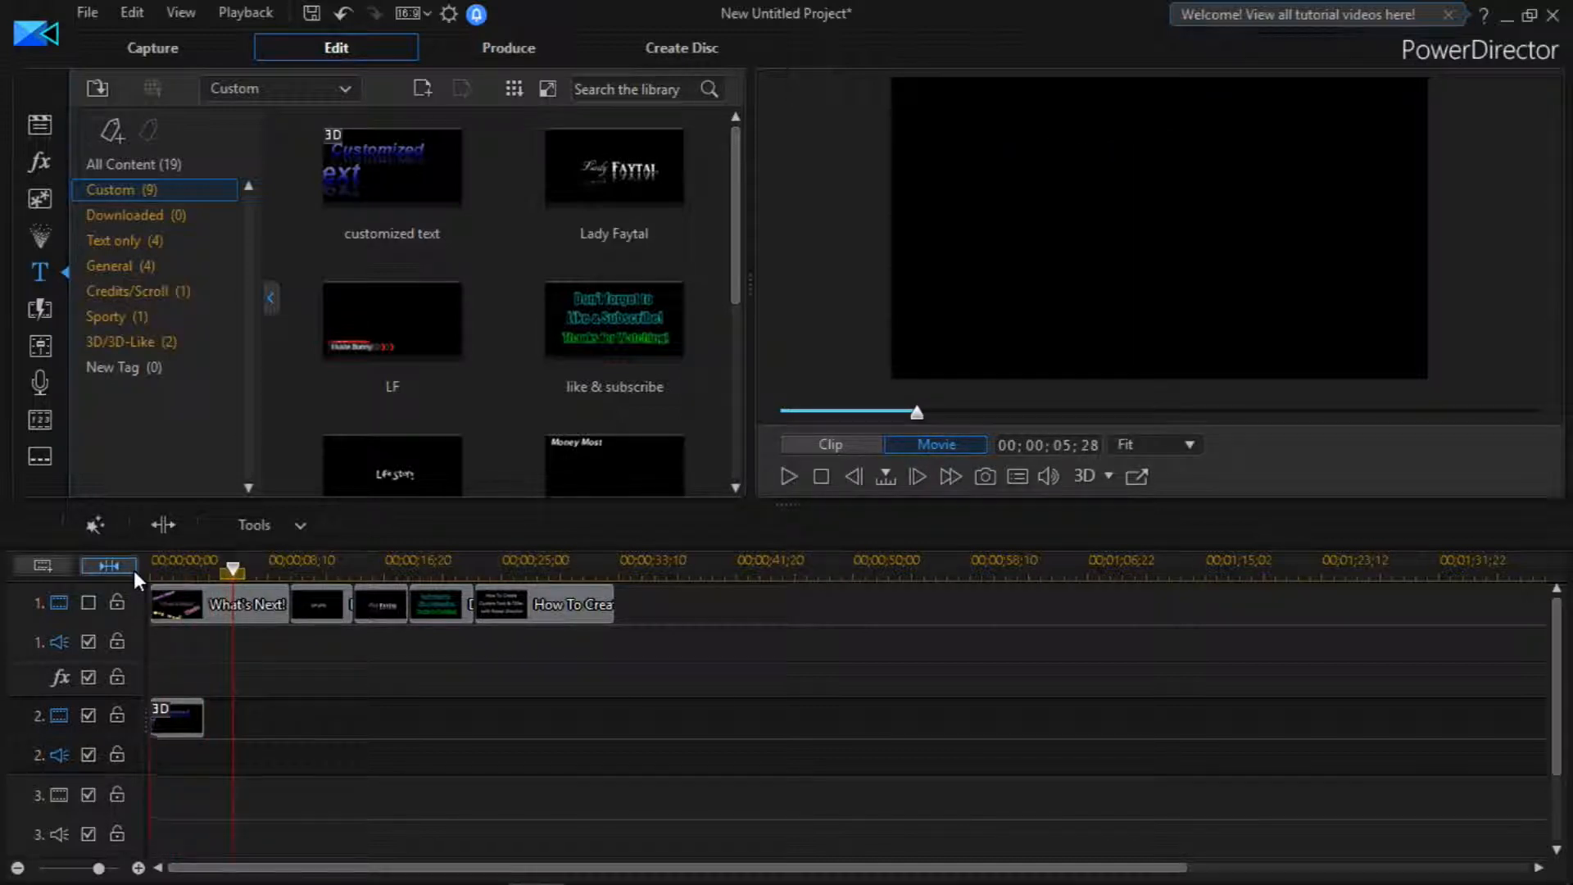
Step: Undo the trim of the title clip on track 2 and play it at full length
key(ctrl+z)
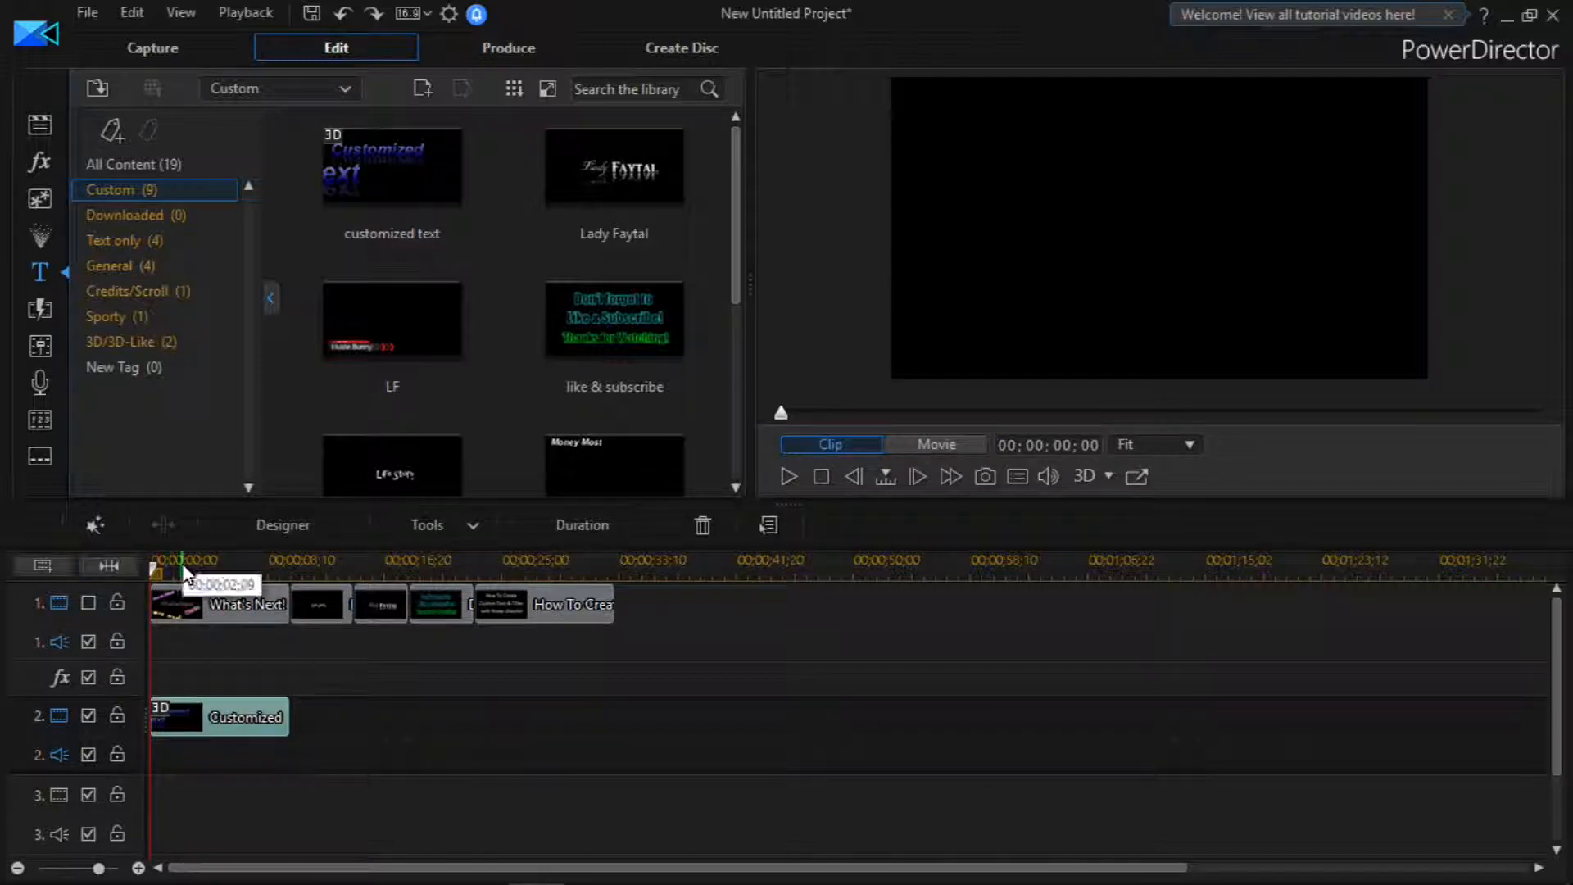
key(space)
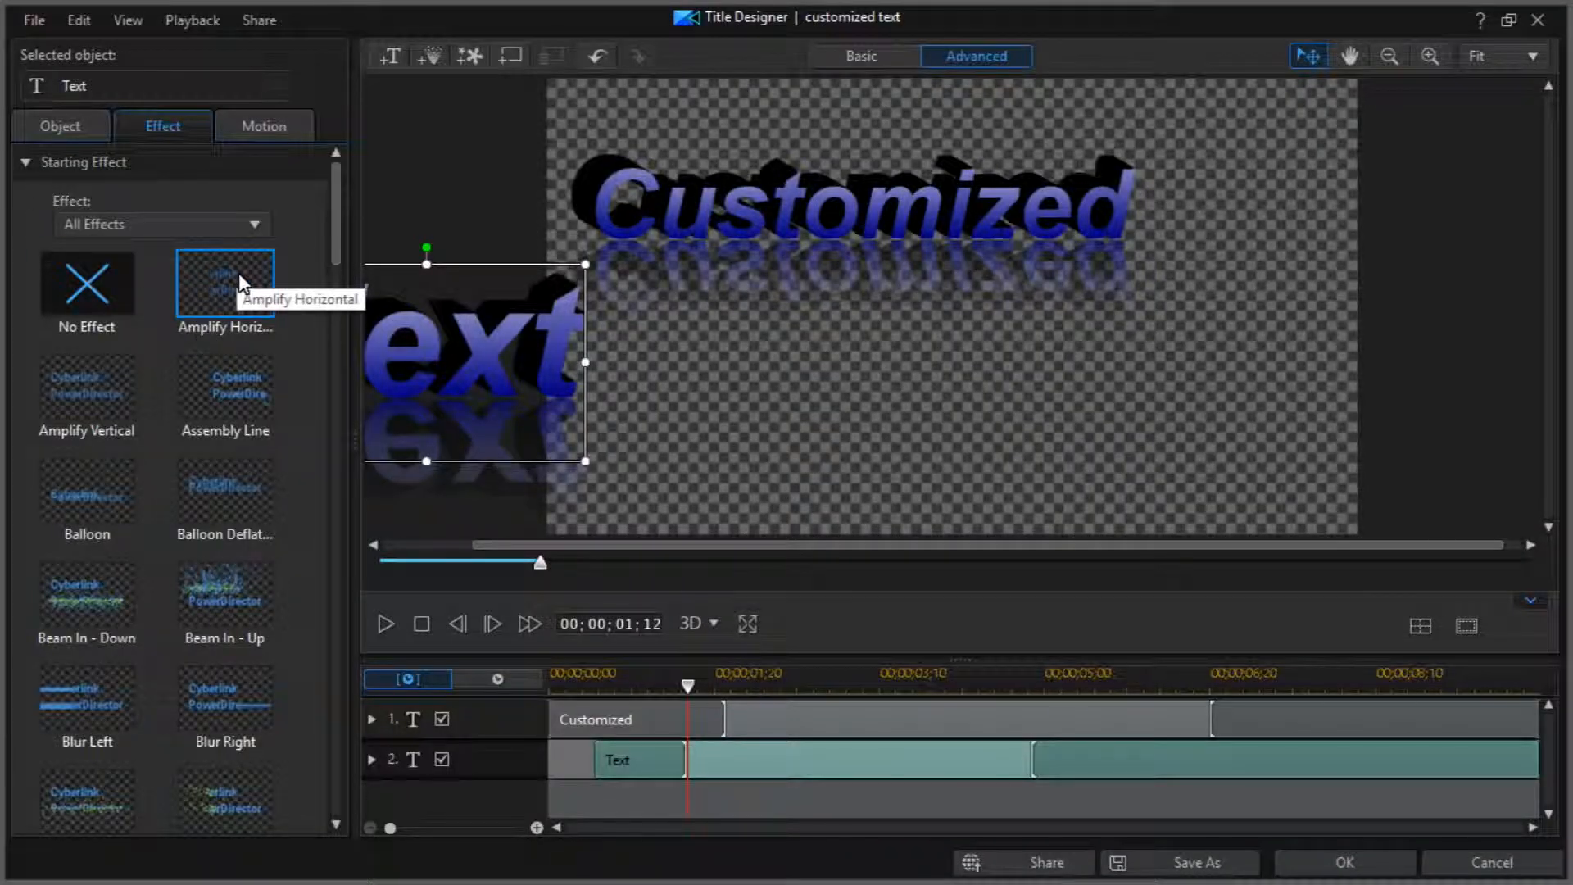
Step: Apply the Amplify Horizontal starting effect to "Text" and move the text into the frame below "Customized"
click(239, 274)
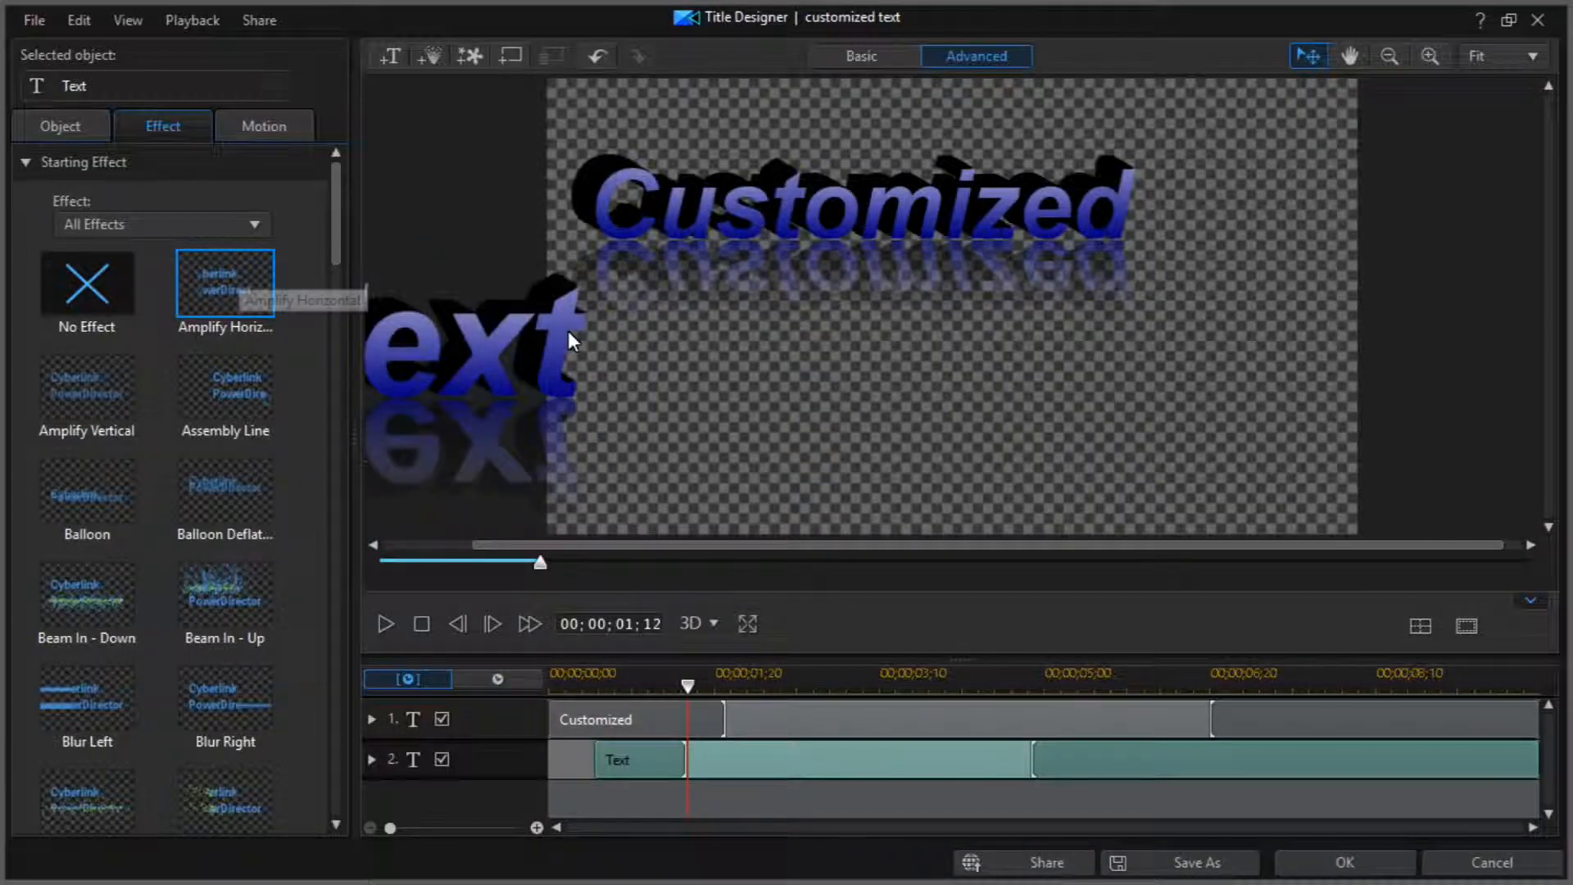
click(519, 259)
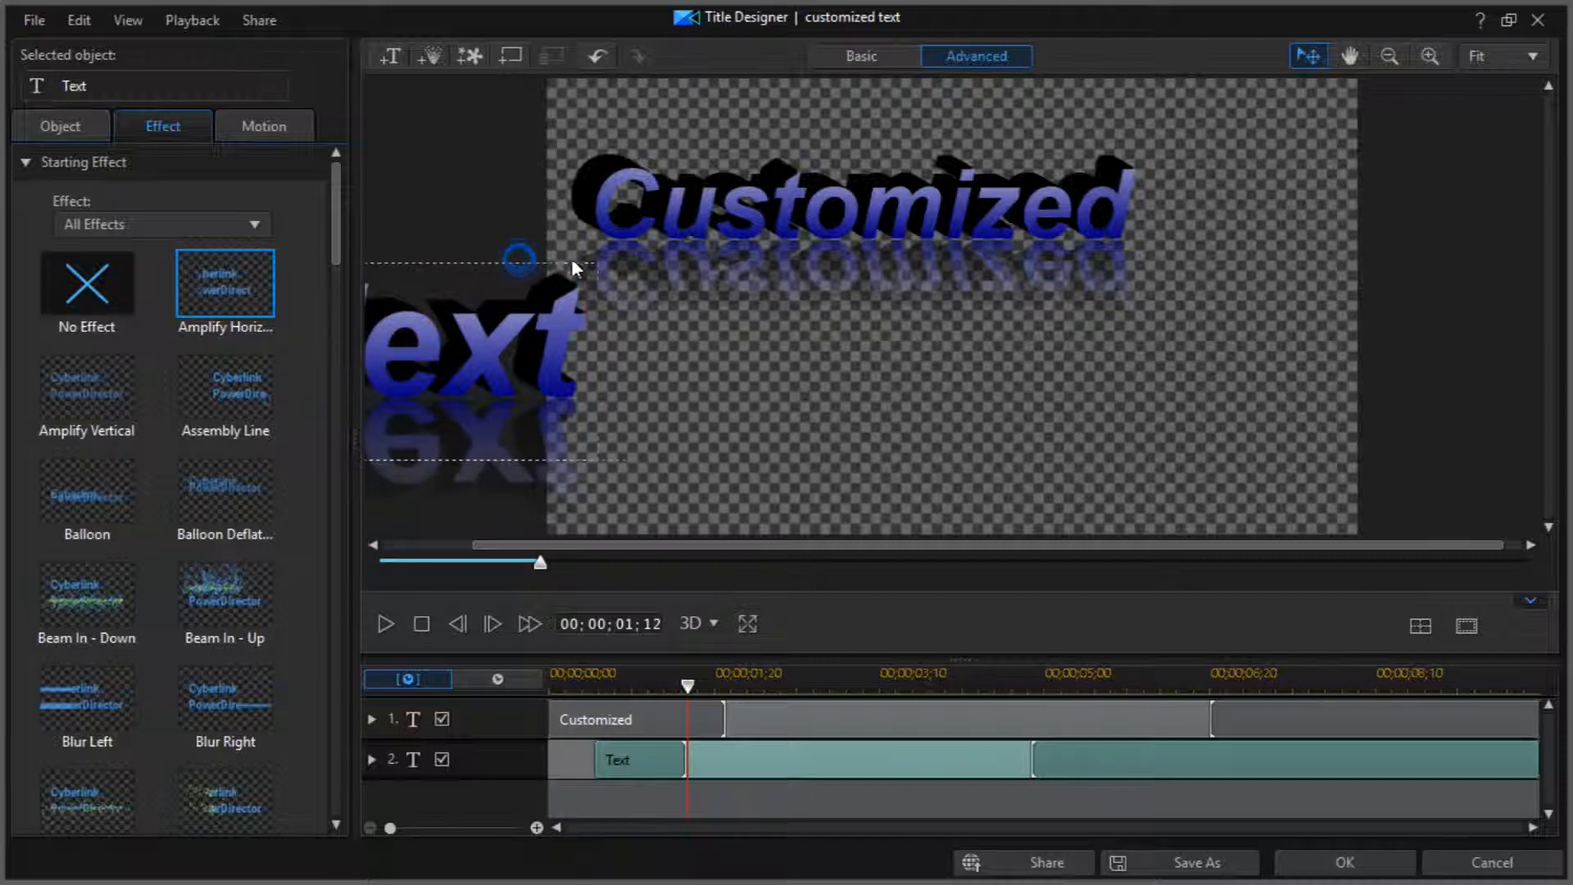
click(947, 265)
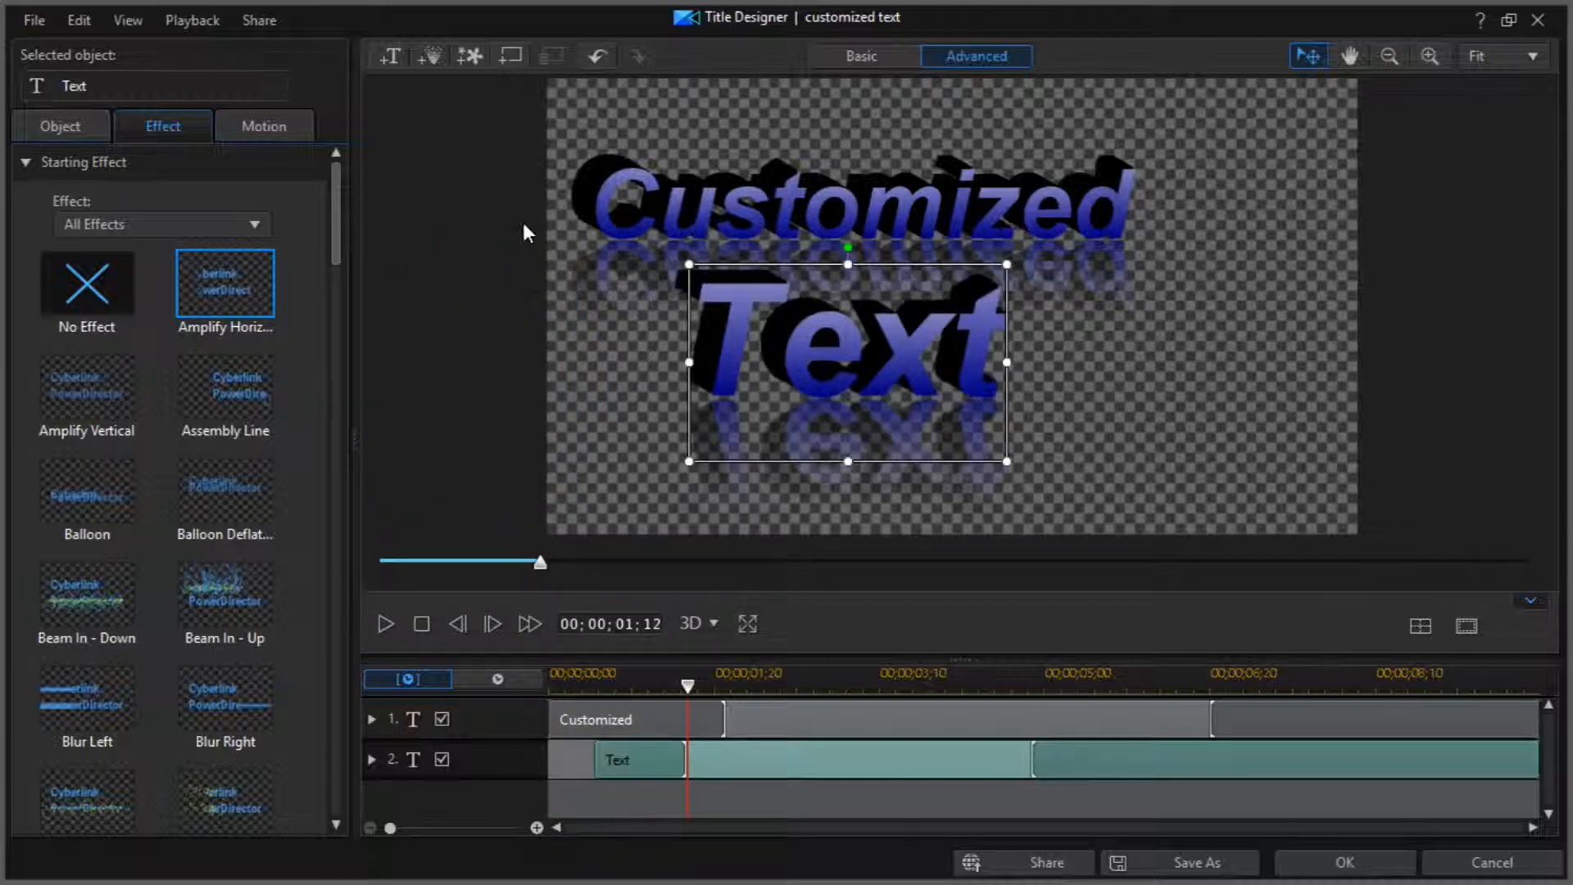
Step: Try the Amplify Vertical starting effect on "Text", and replace it with Balloon Deflated
click(105, 394)
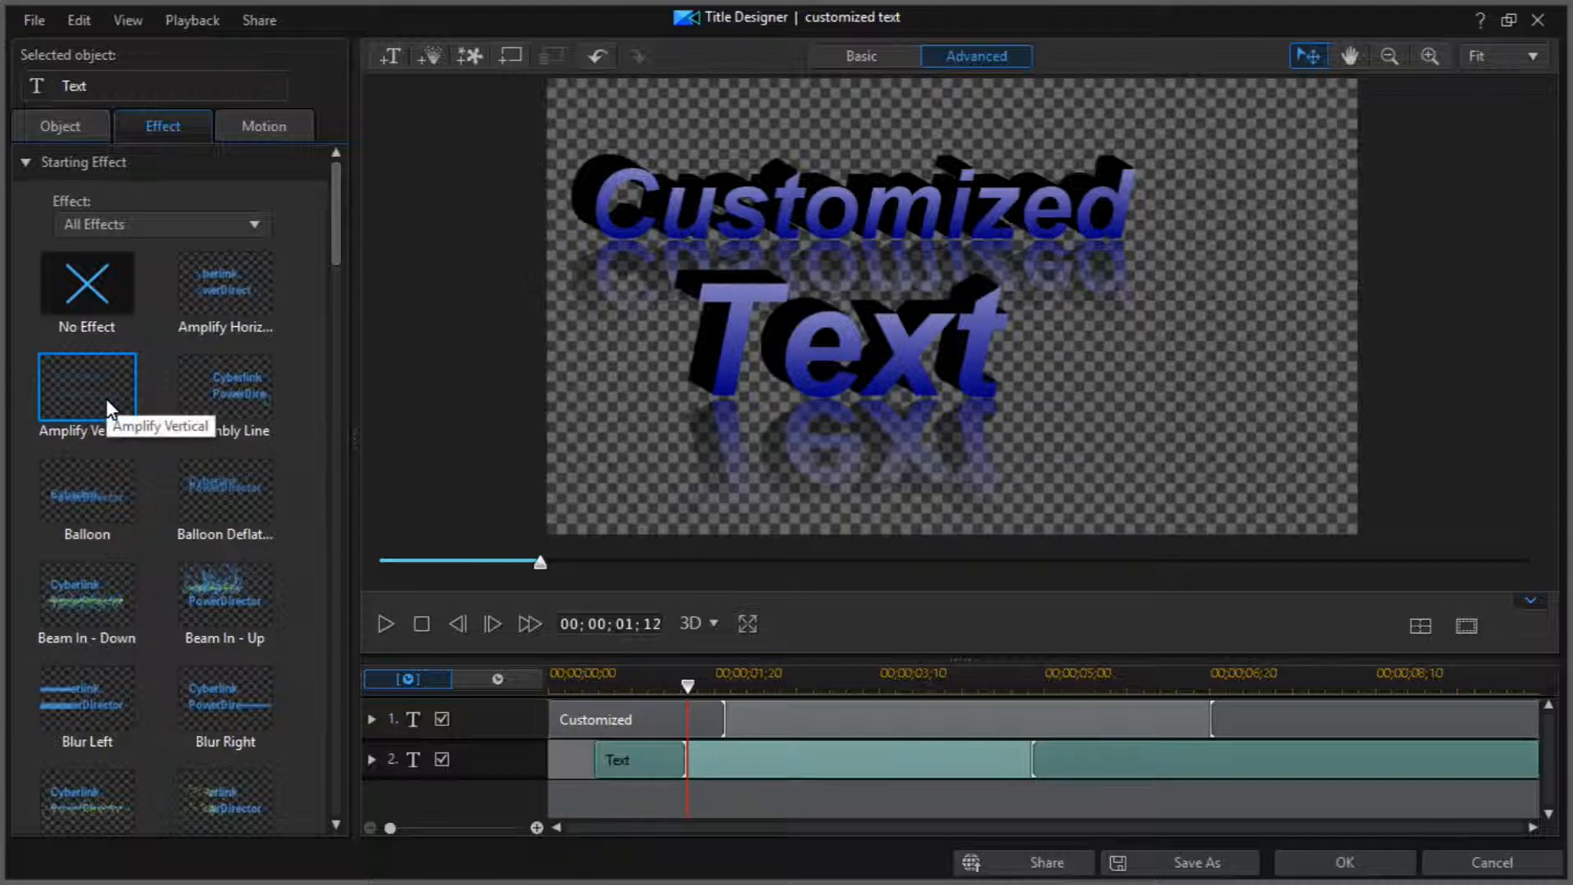
click(223, 508)
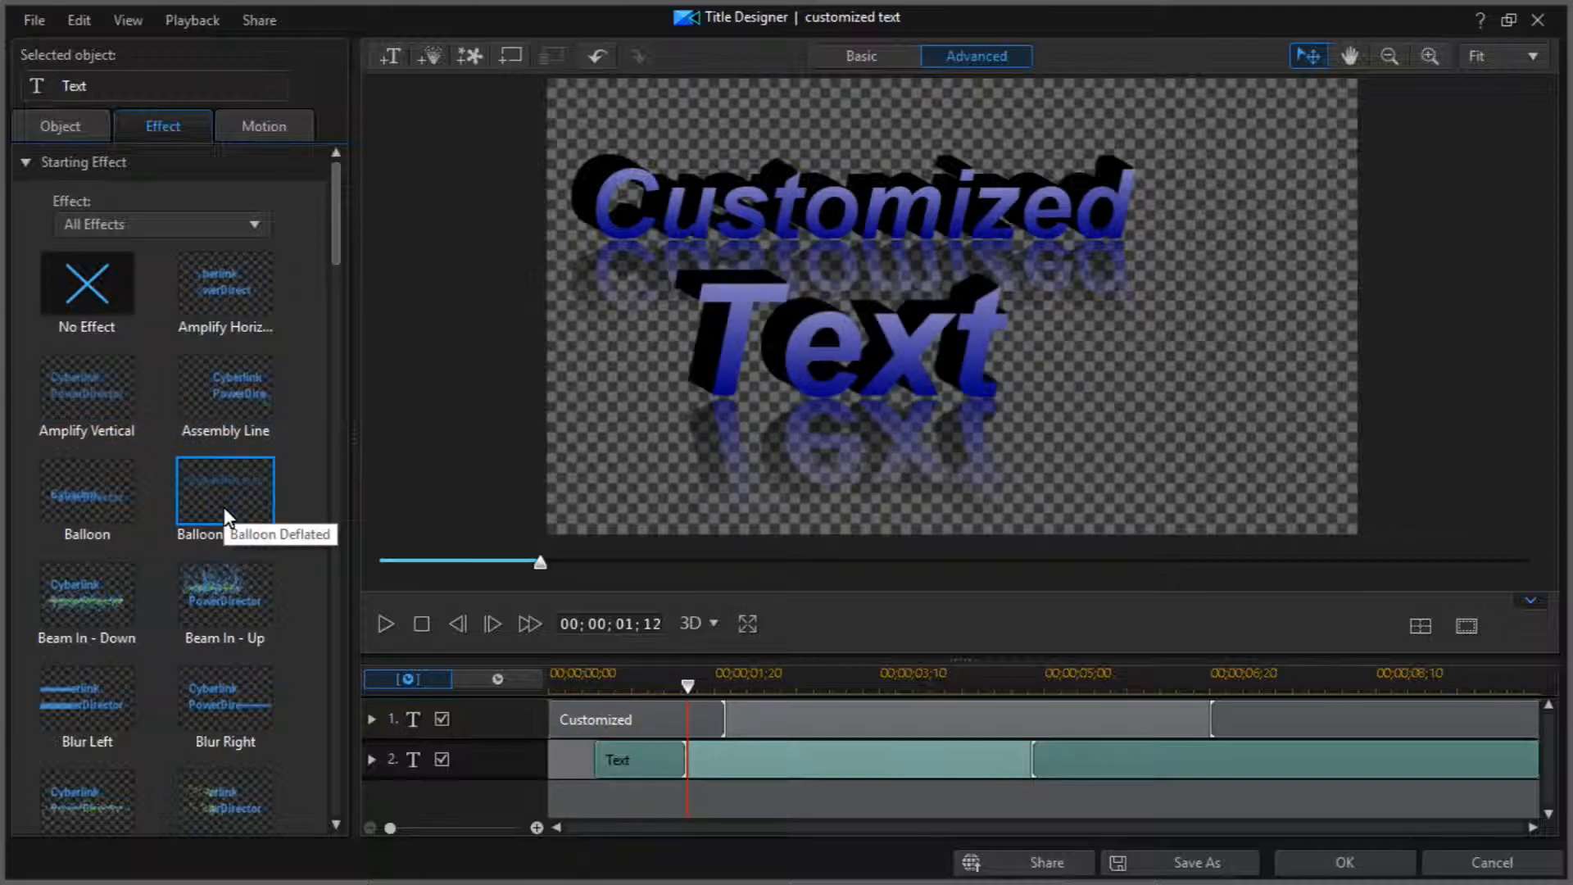
click(203, 528)
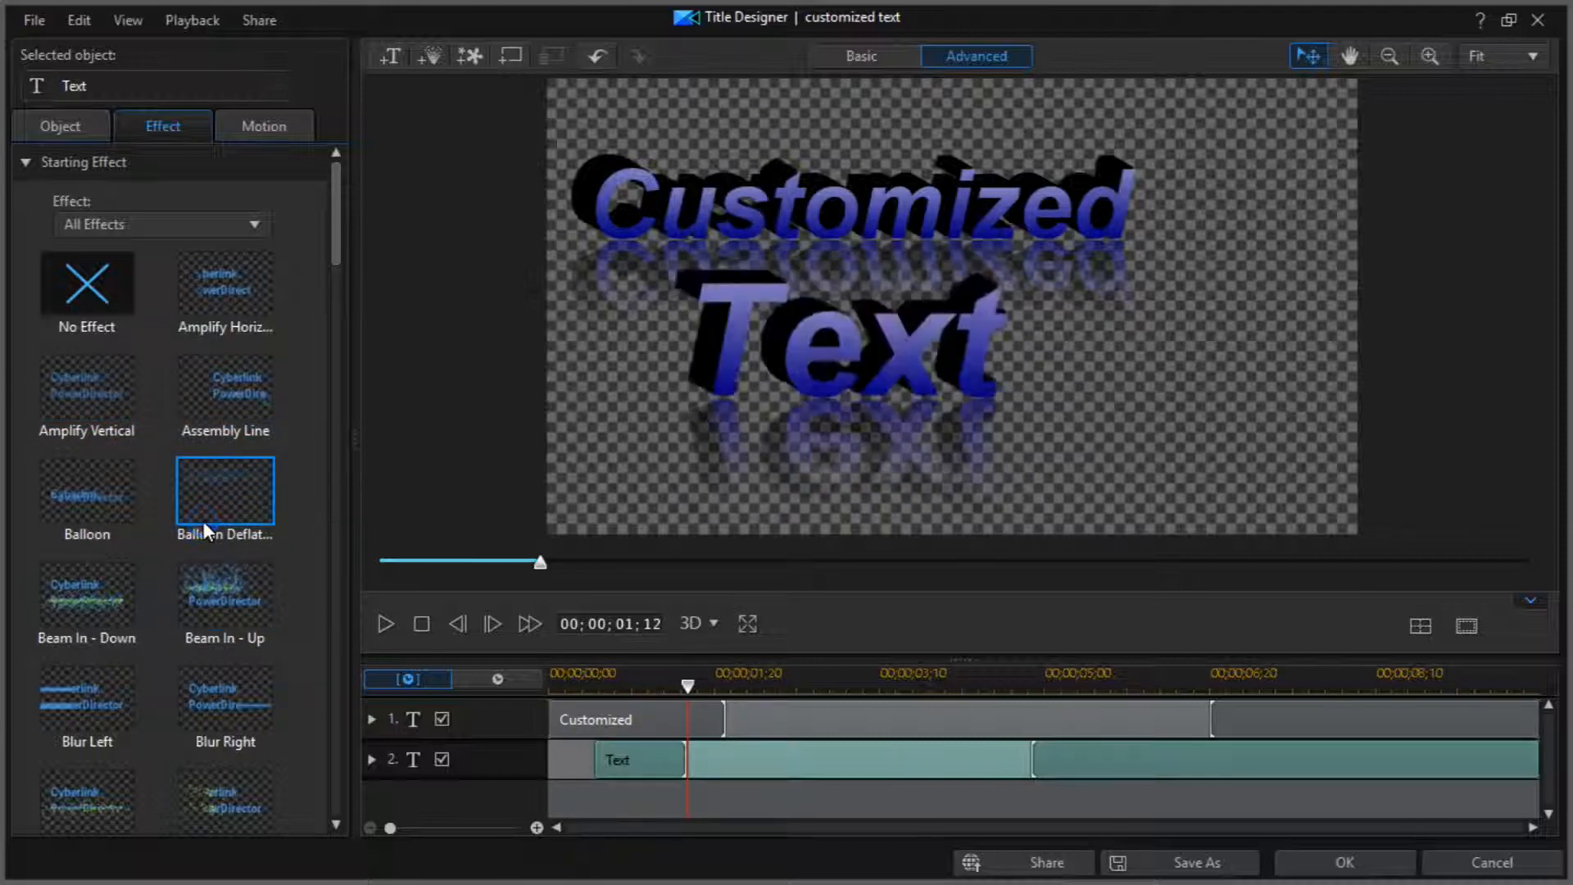
Step: Browse the starting effect categories, set the category to Zoom, and open the object properties of "Text"
click(195, 228)
click(242, 197)
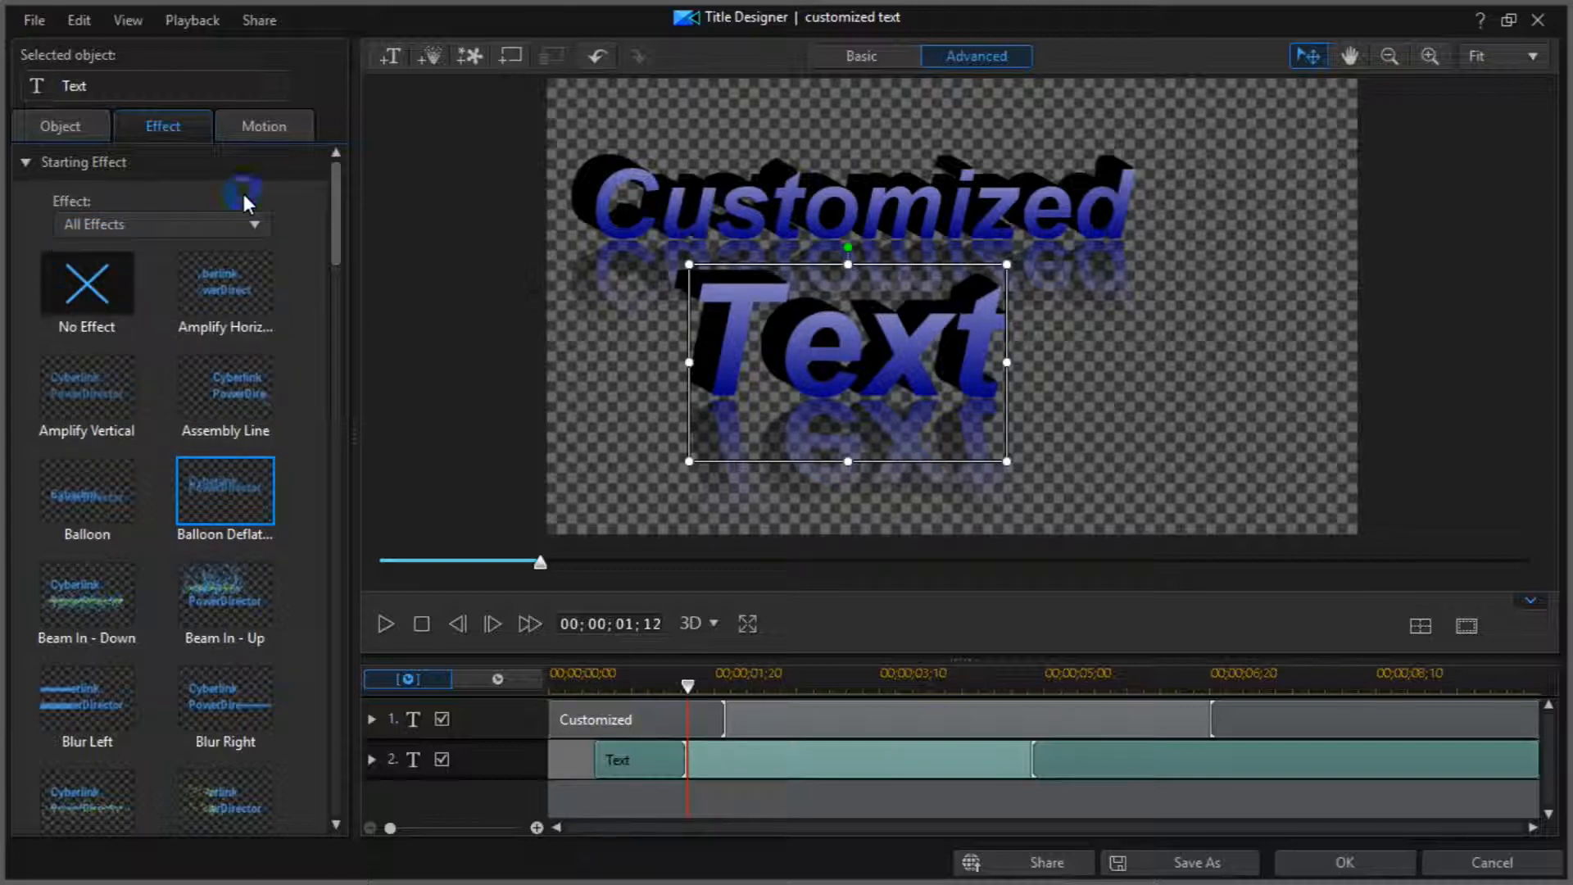
click(228, 227)
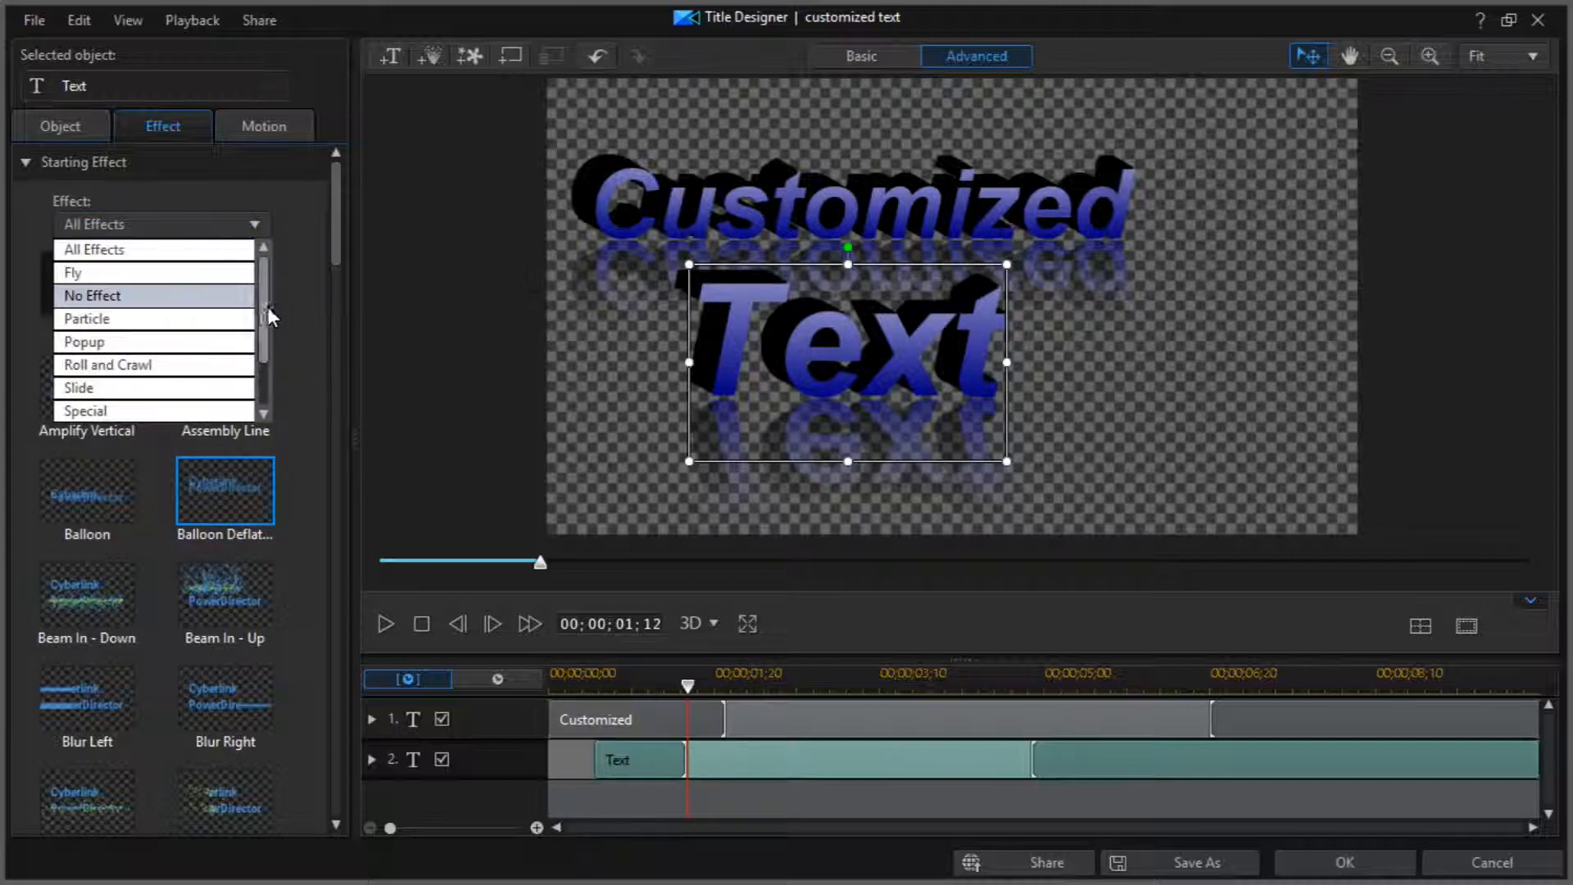
click(265, 378)
click(265, 414)
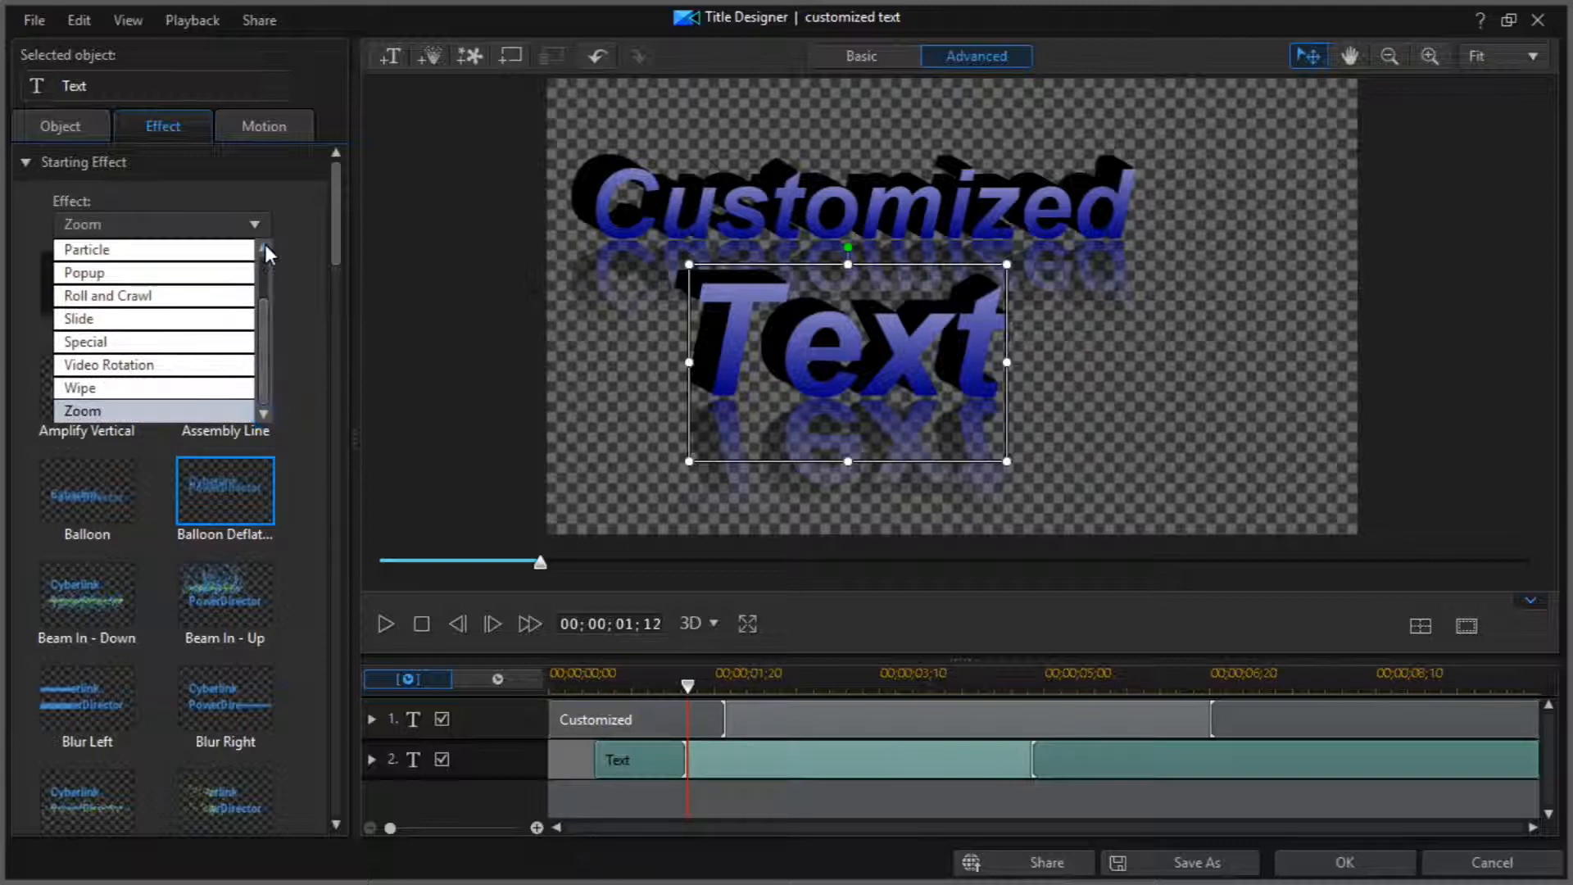
click(286, 211)
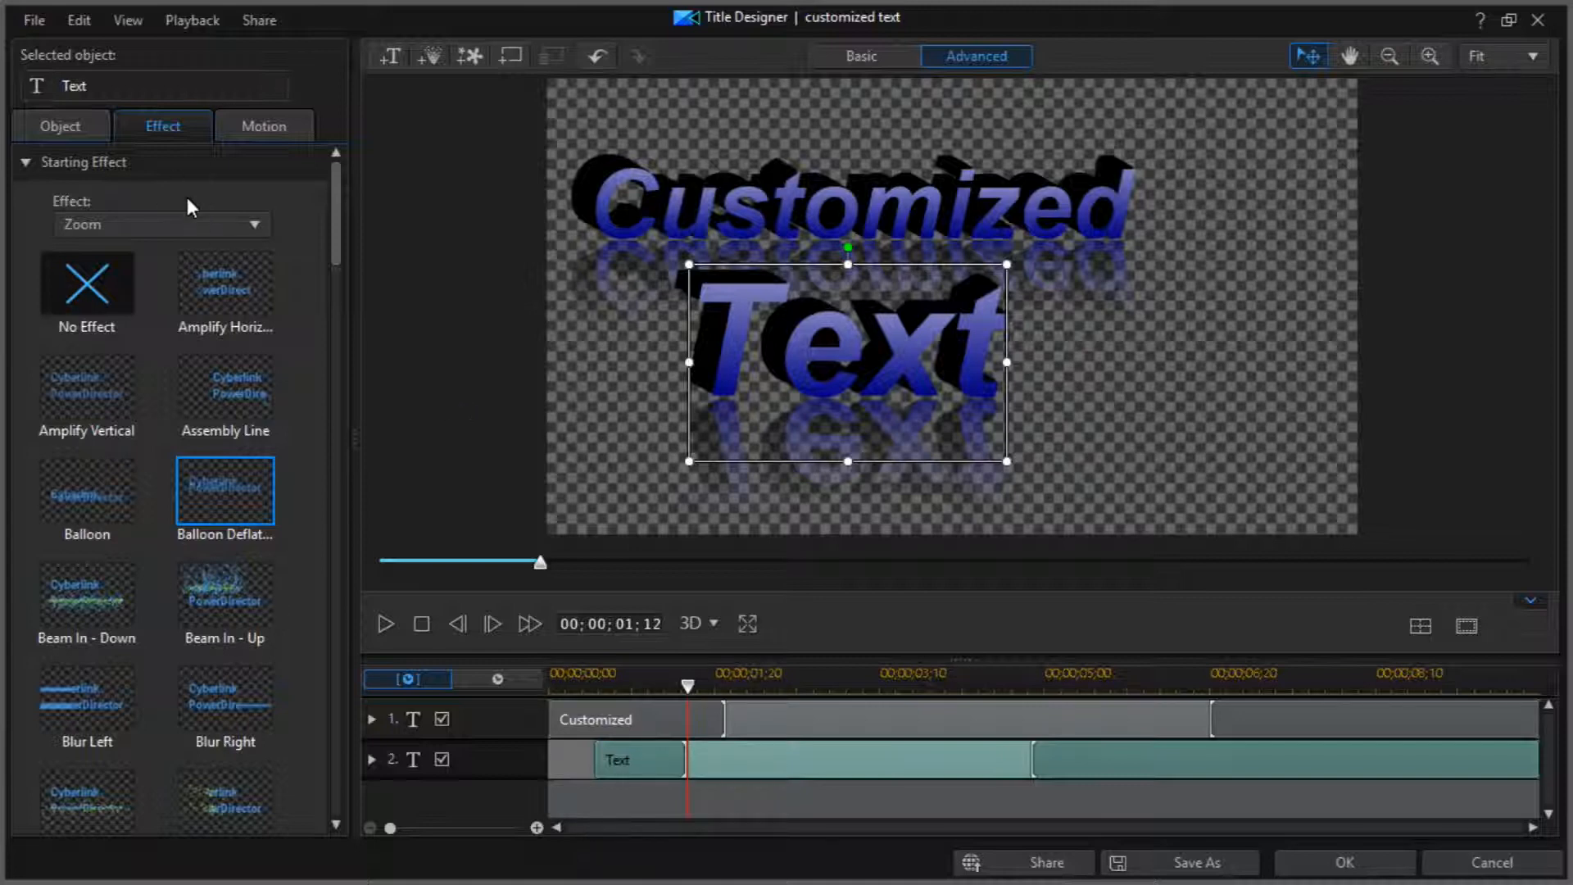
click(64, 123)
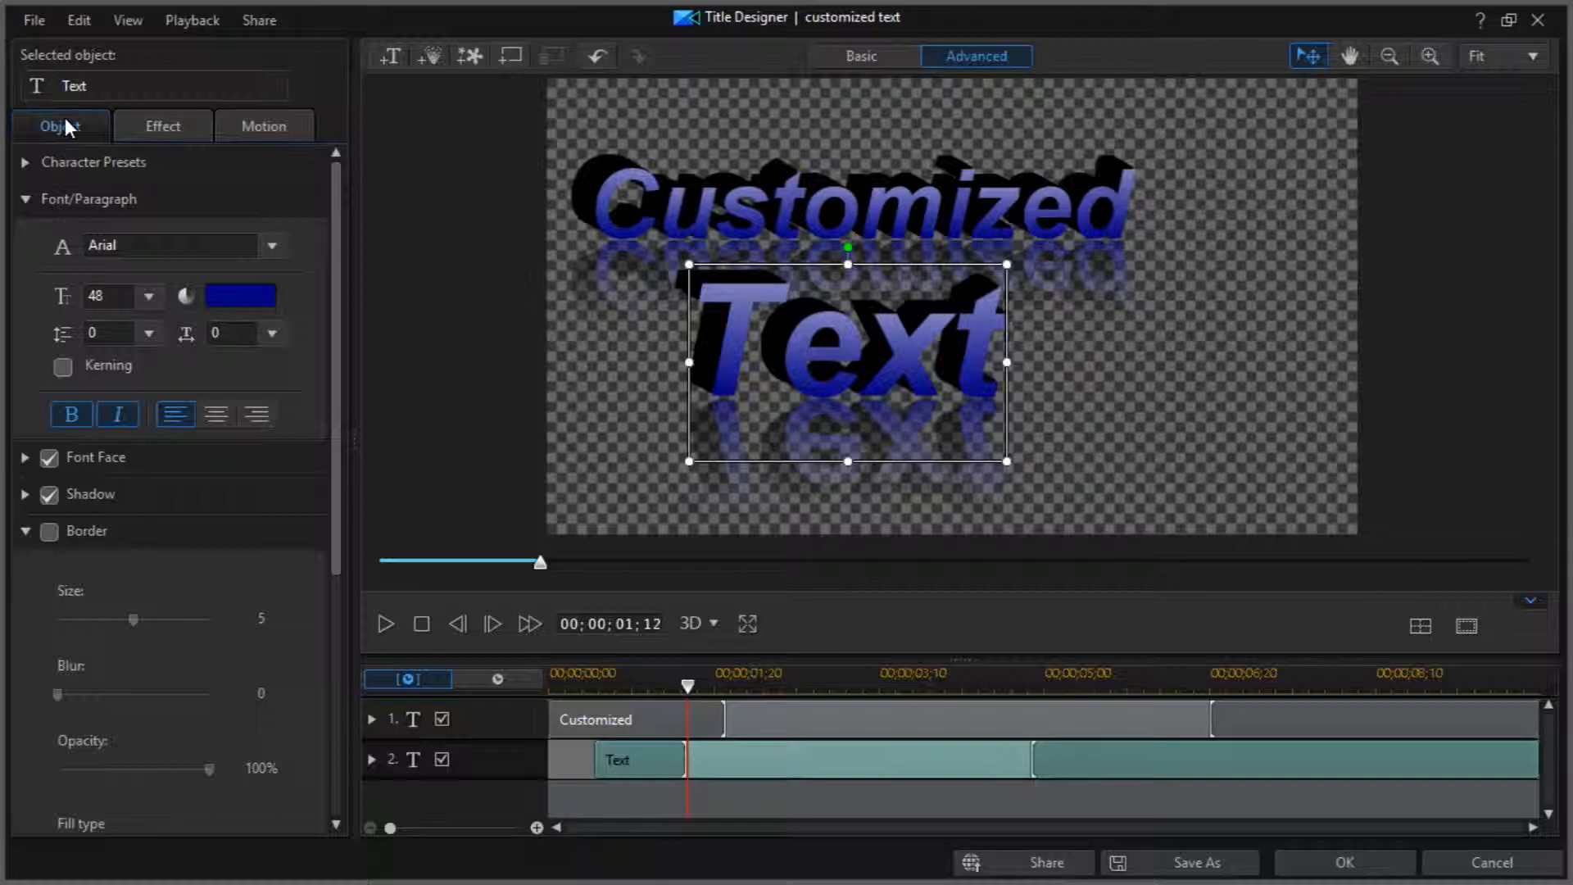
Step: Shift and lengthen the starting effect of "Text" on track 2 so it ends at about 00;00;02;17, and play the title from the start
key(space)
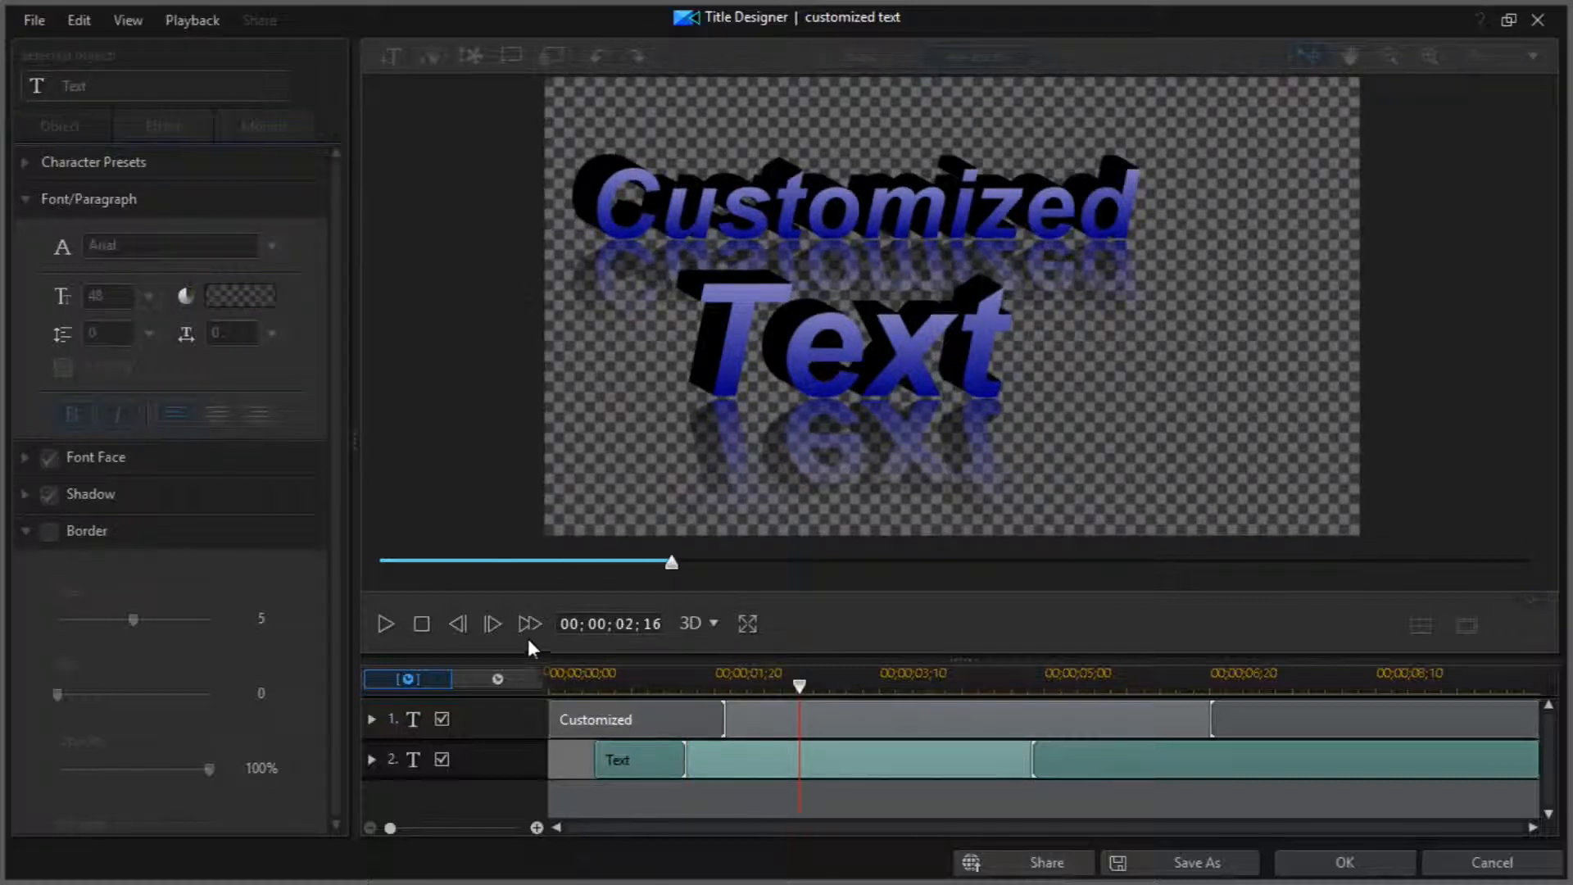
click(619, 758)
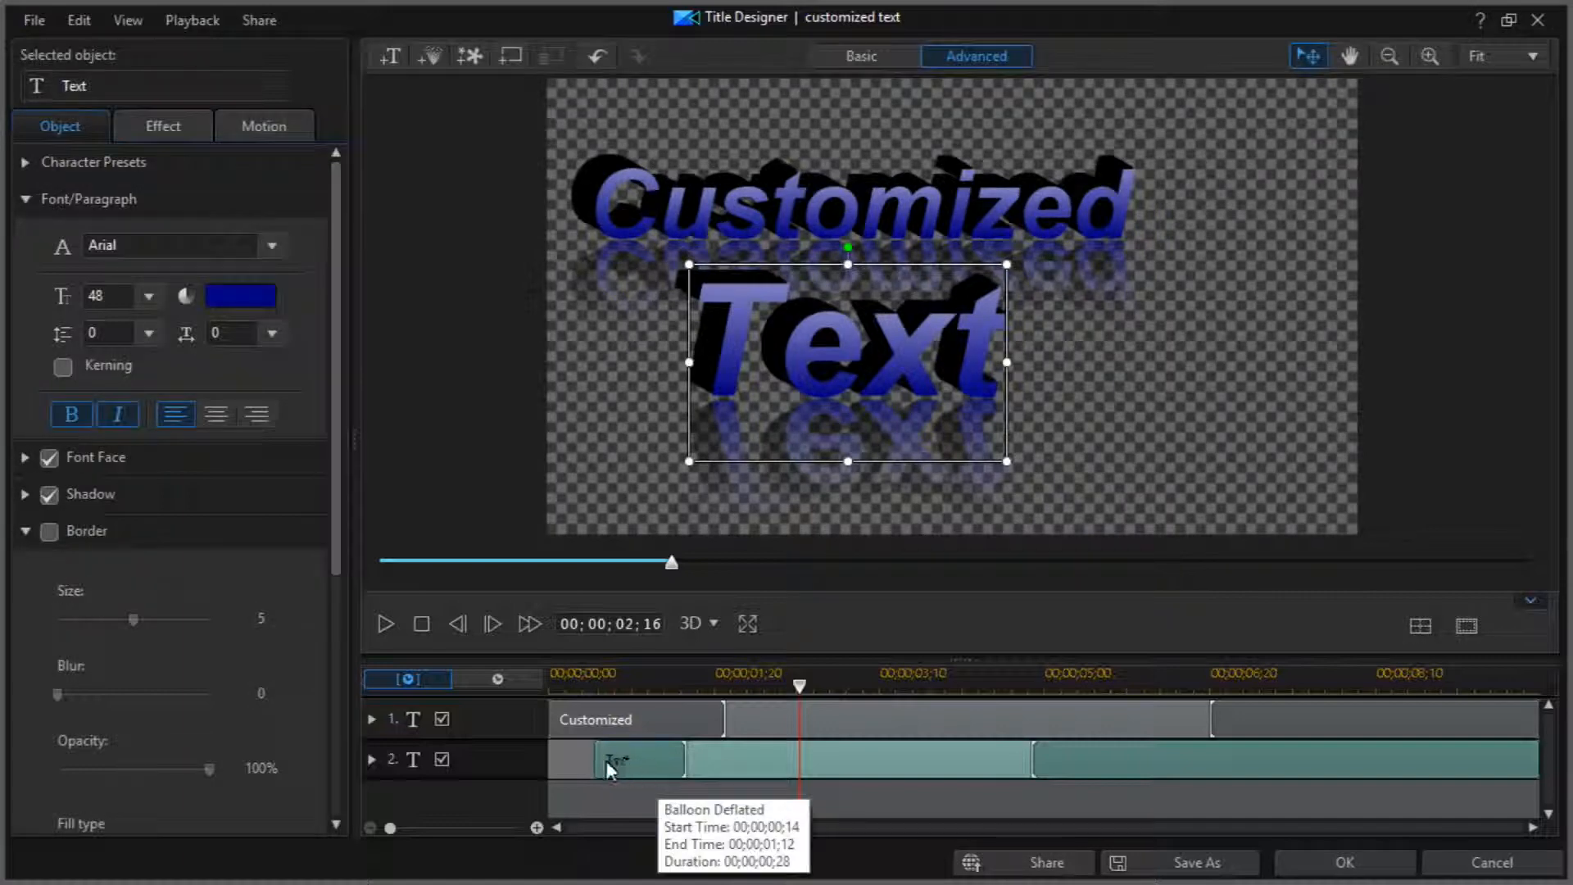
drag(593, 759, 800, 765)
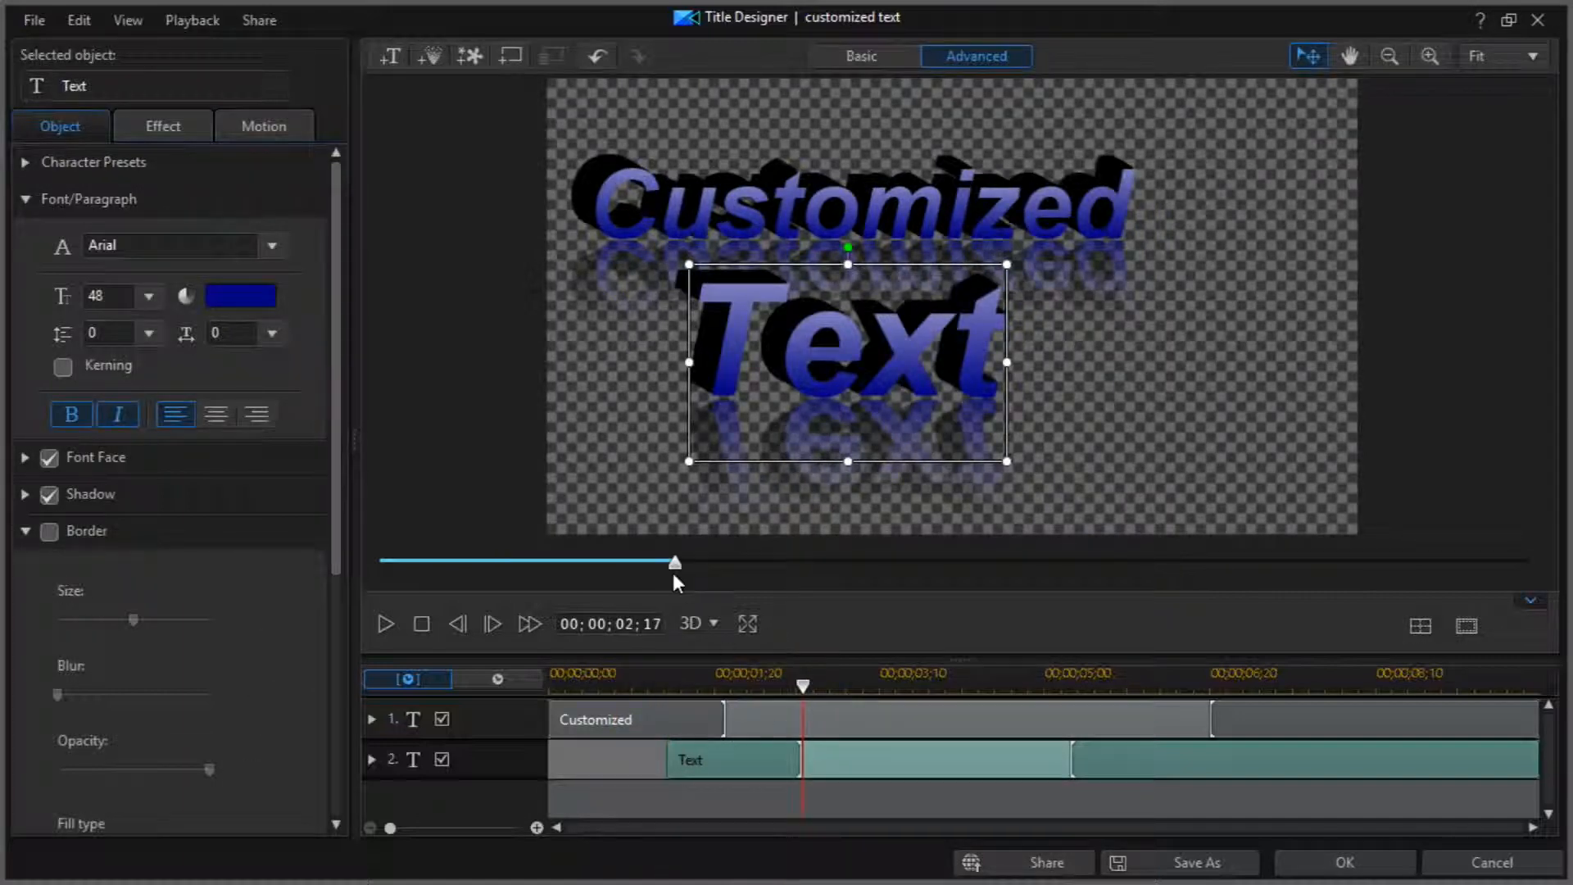
click(555, 685)
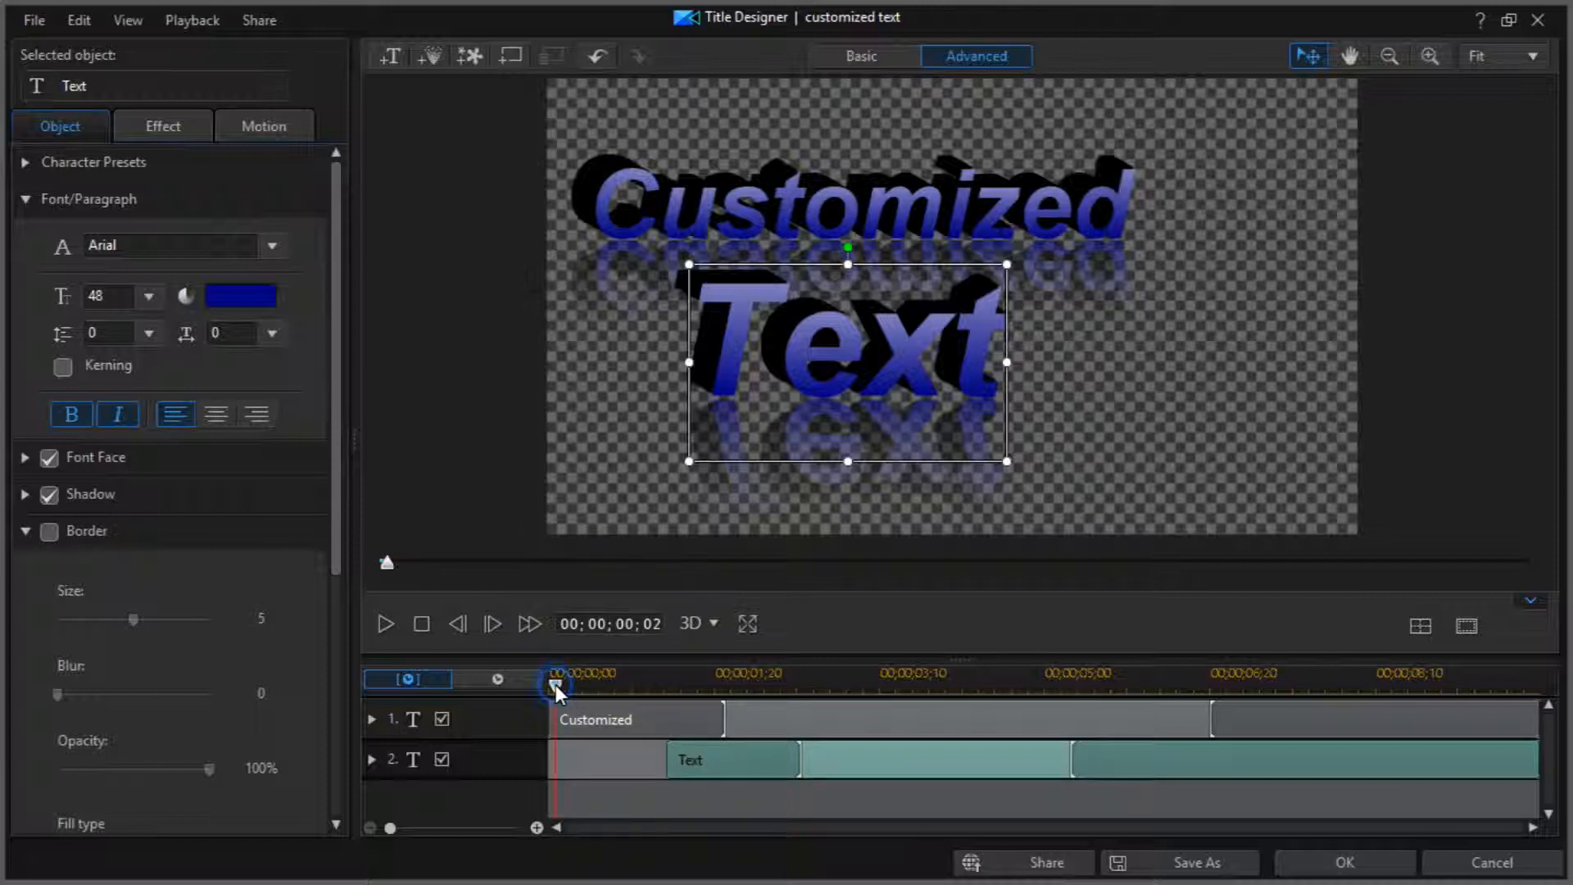
key(space)
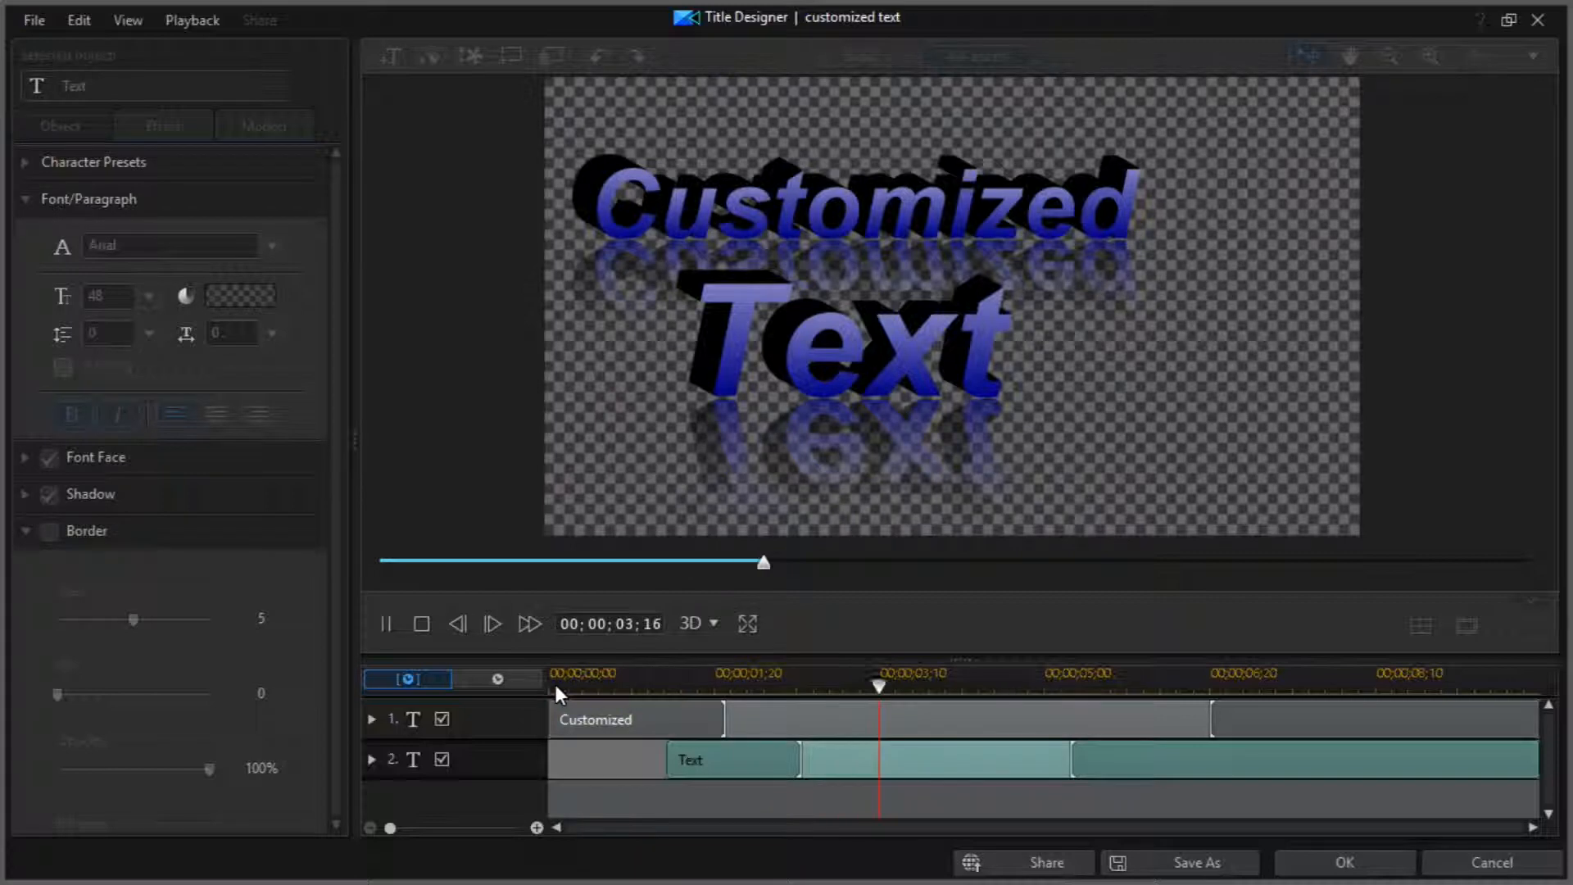
key(space)
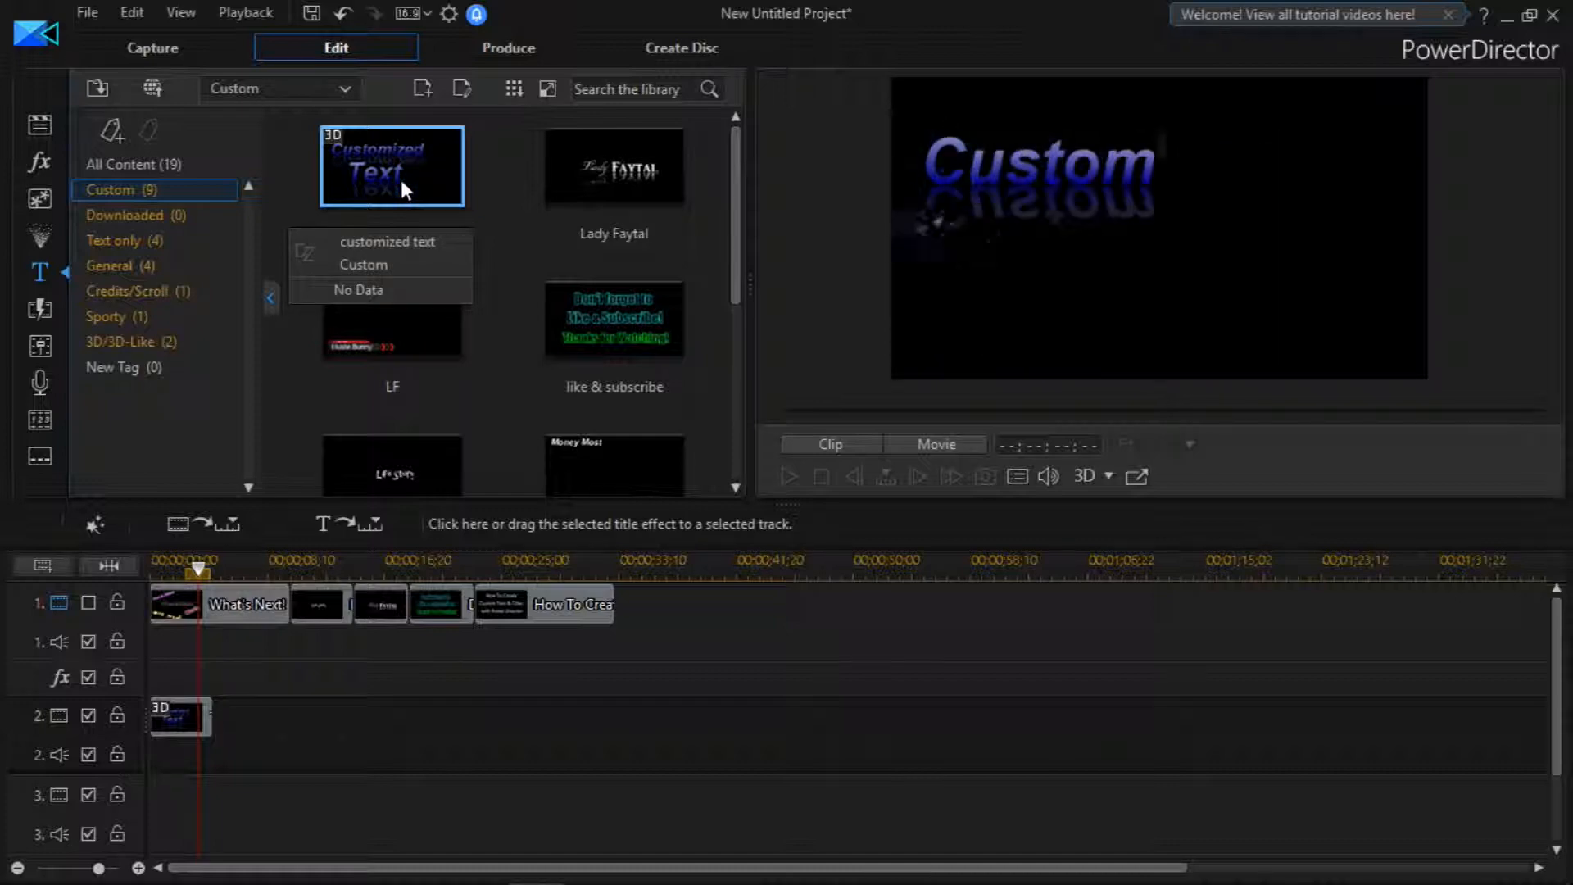
Step: Play the existing customized title clip on track 2 from the start of the timeline
click(150, 565)
key(space)
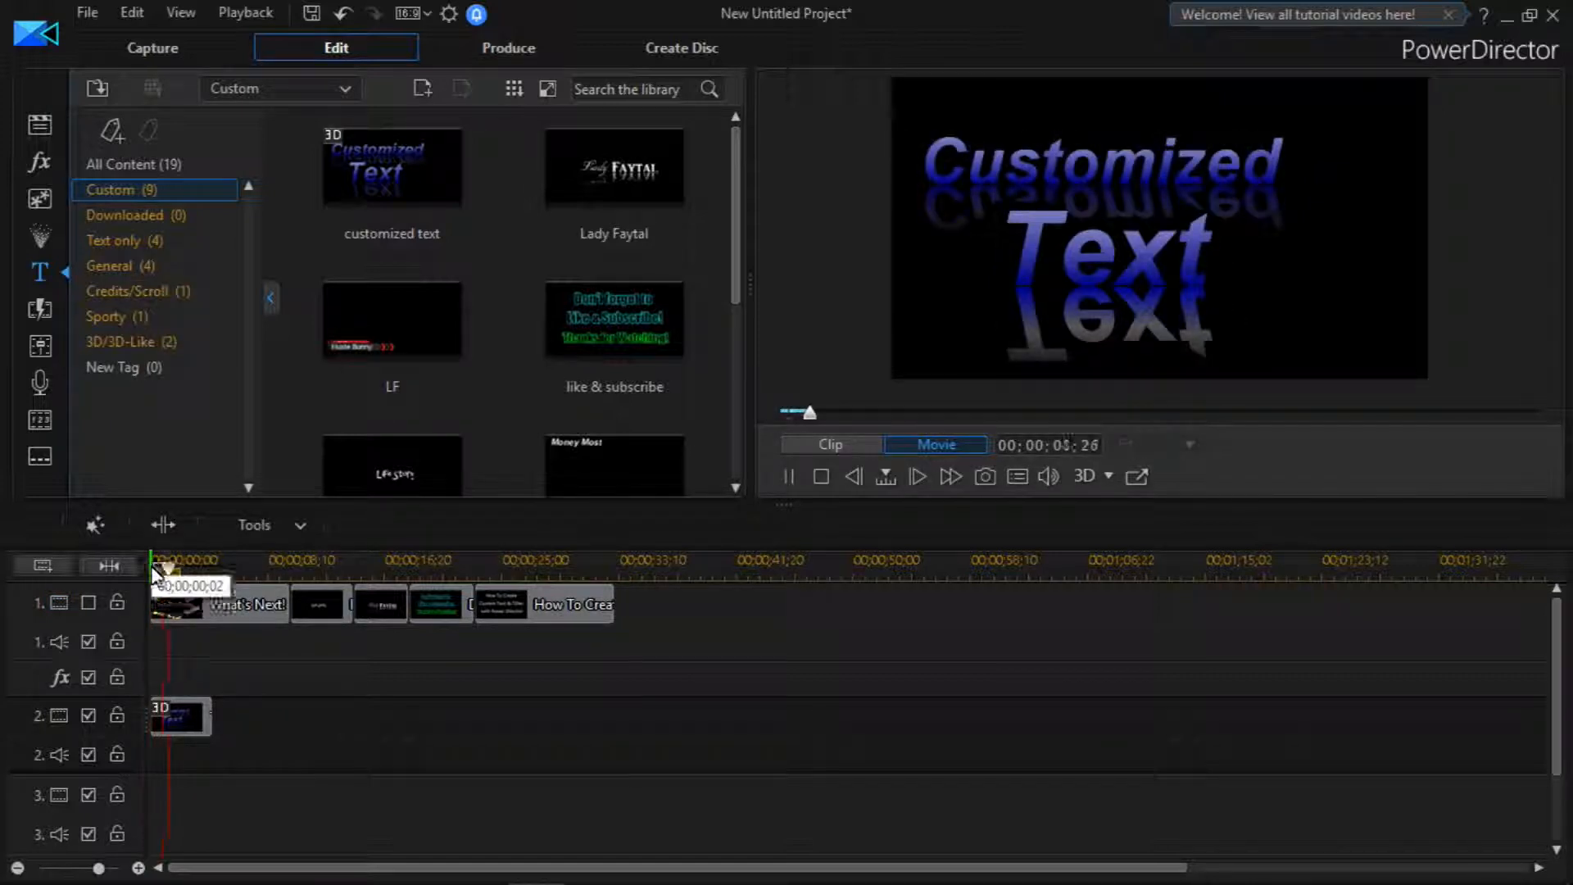
key(space)
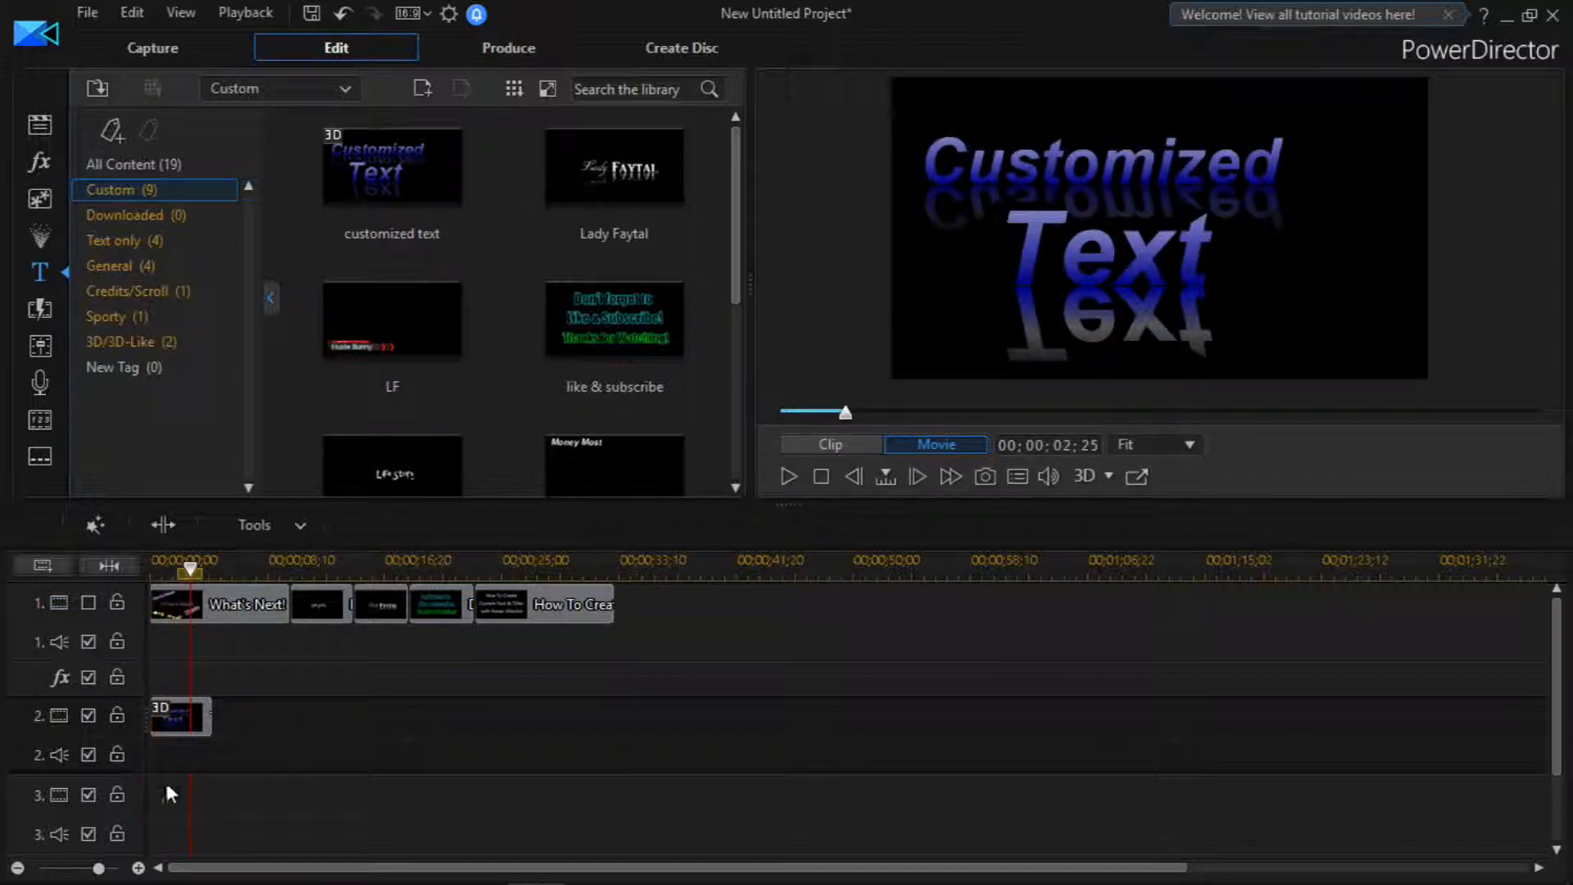
Step: Replace the title clip at the start of track 2 with the saved "customized text" title from the library
click(166, 719)
key(Delete)
drag(460, 189, 145, 729)
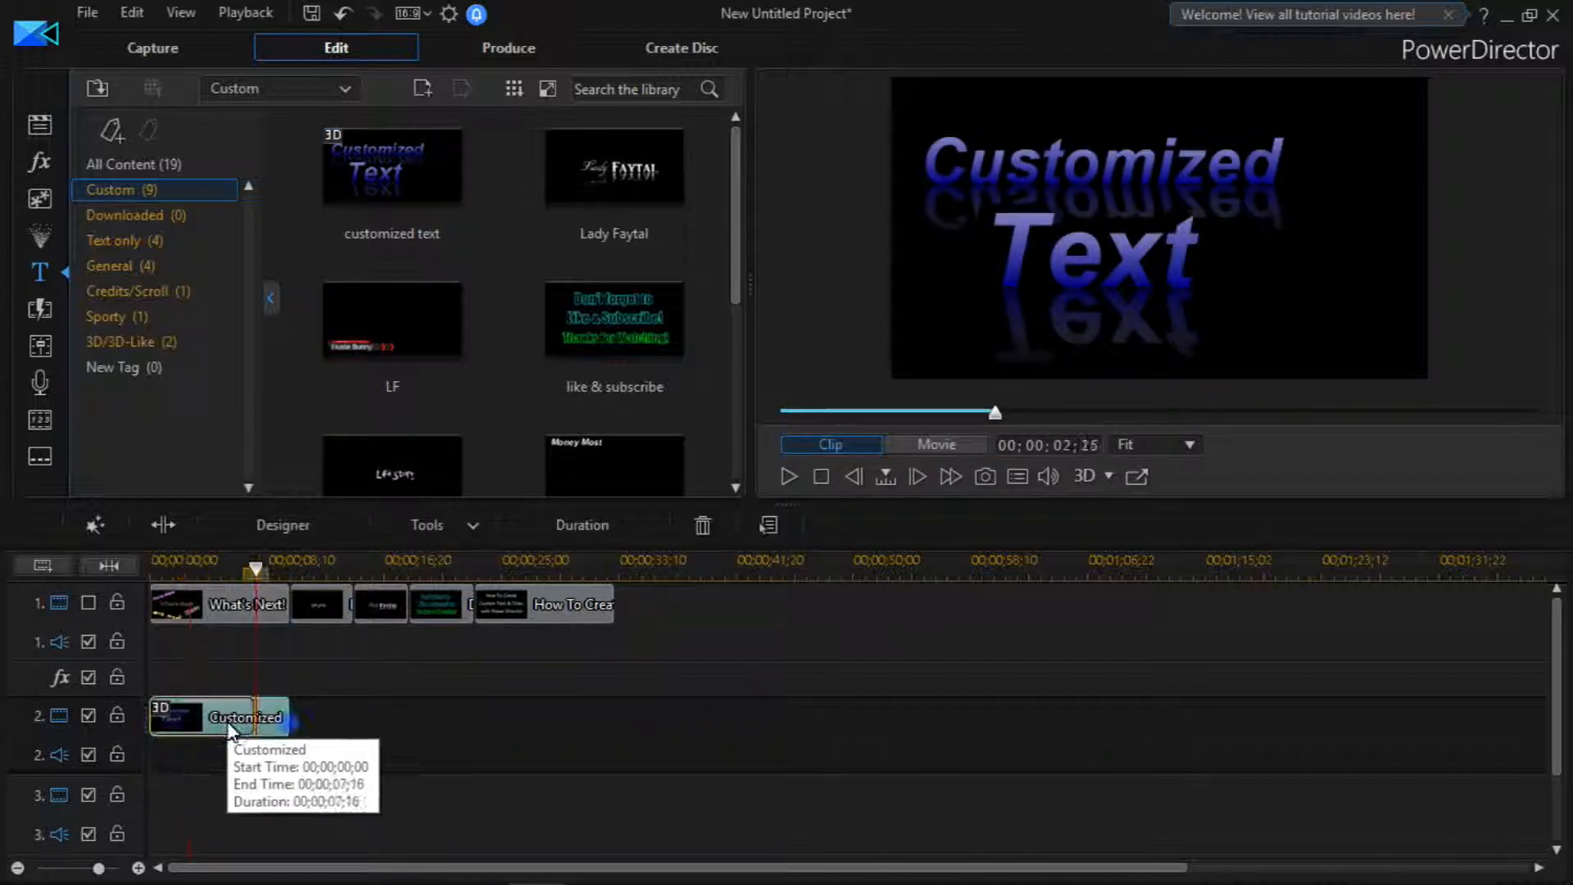
Step: Shorten the new title clip on track 2 to 00;00;03;23 and play it from the start of the timeline
click(154, 565)
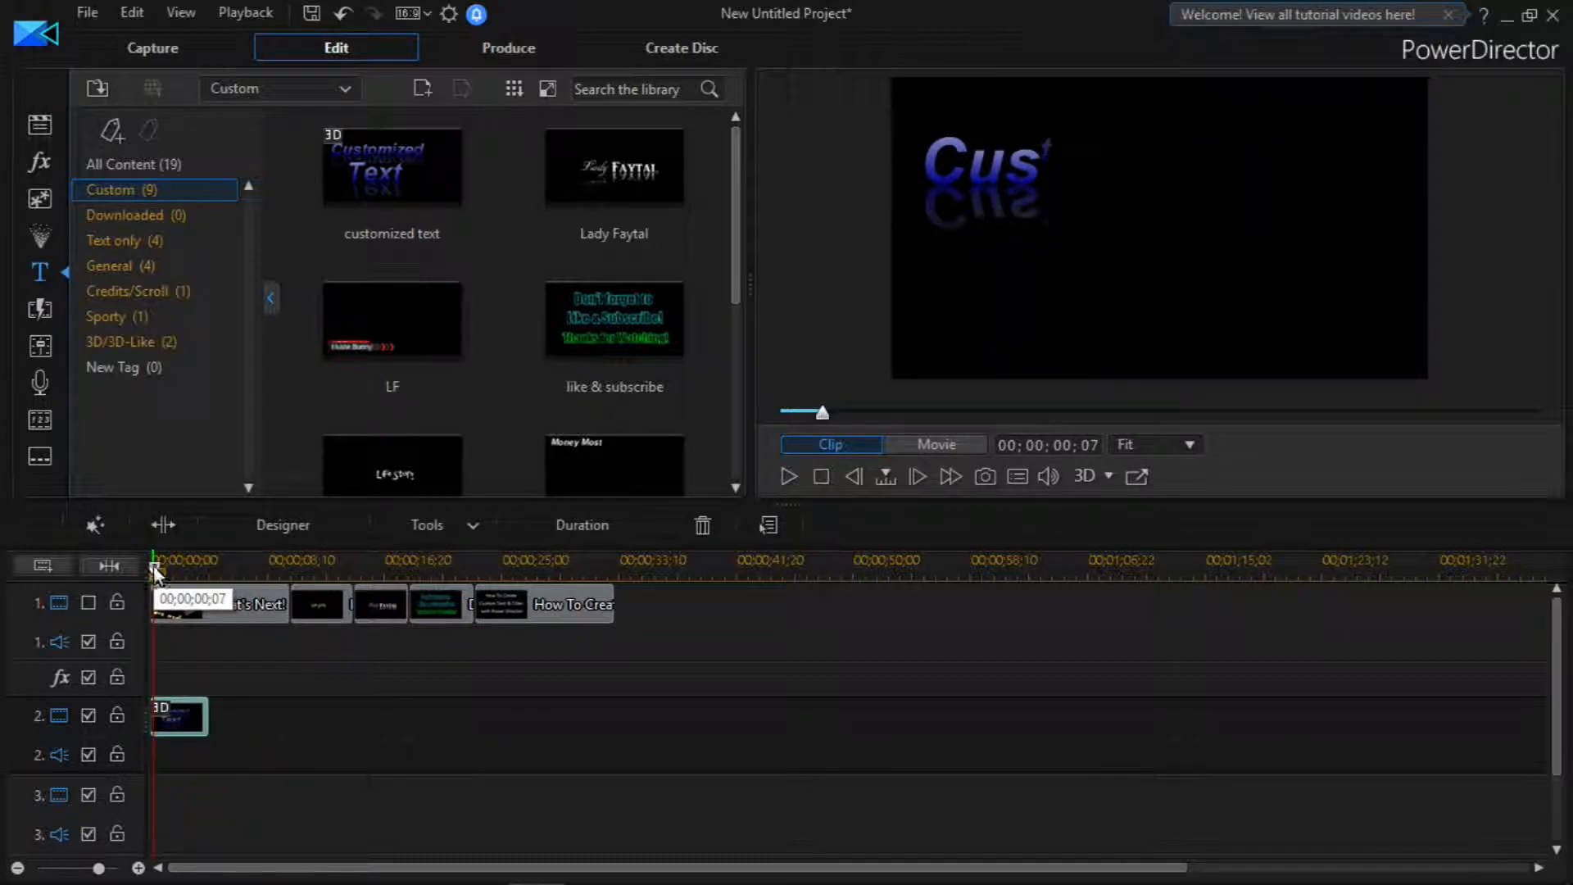
drag(154, 566, 134, 568)
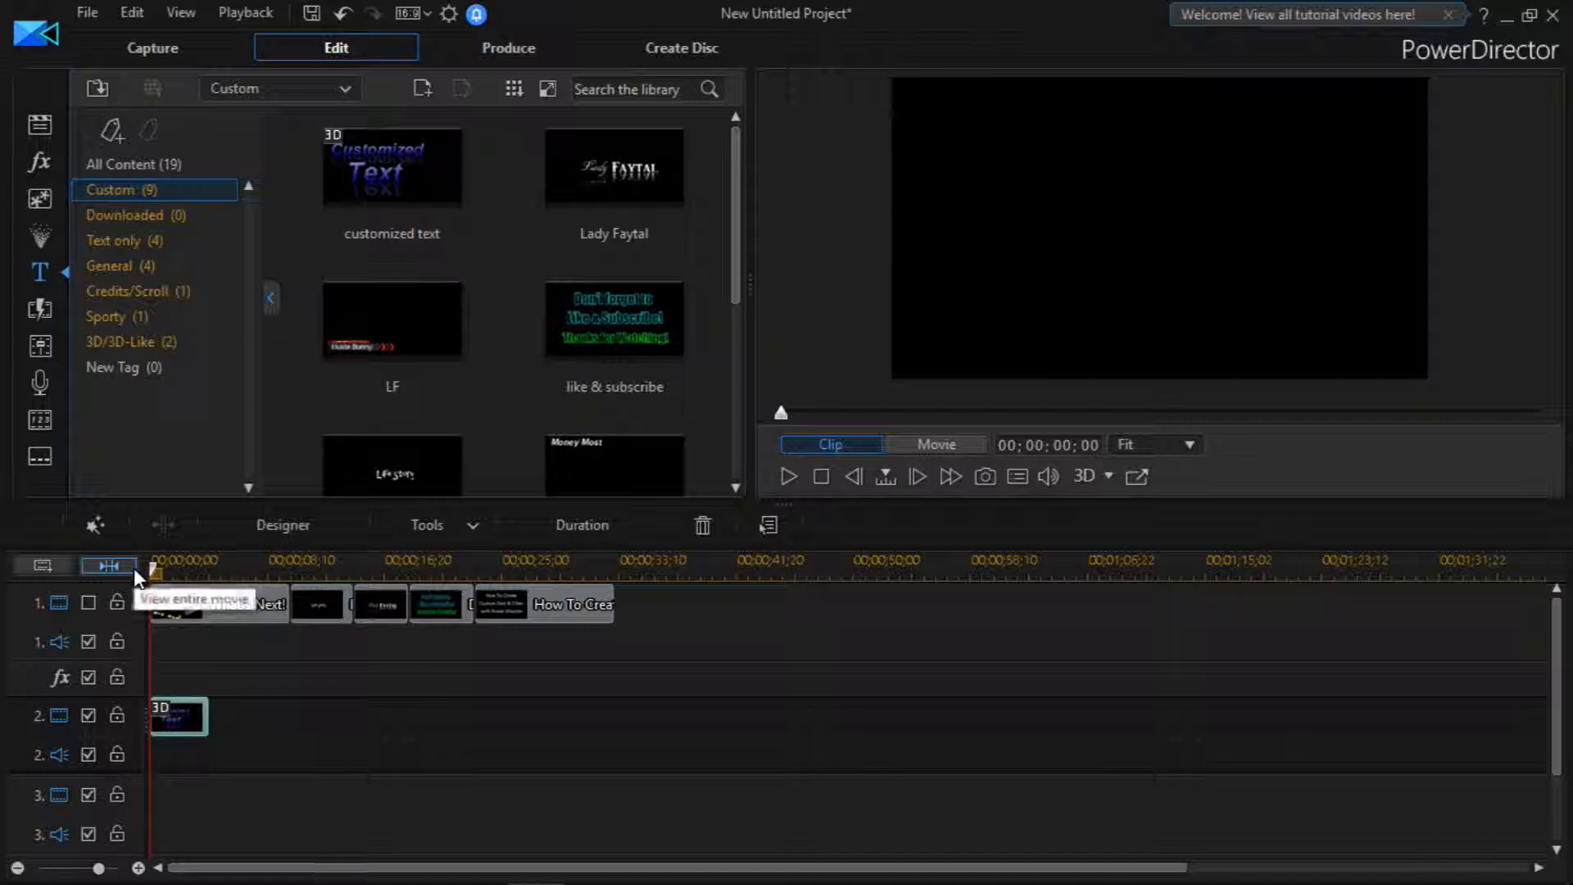
key(space)
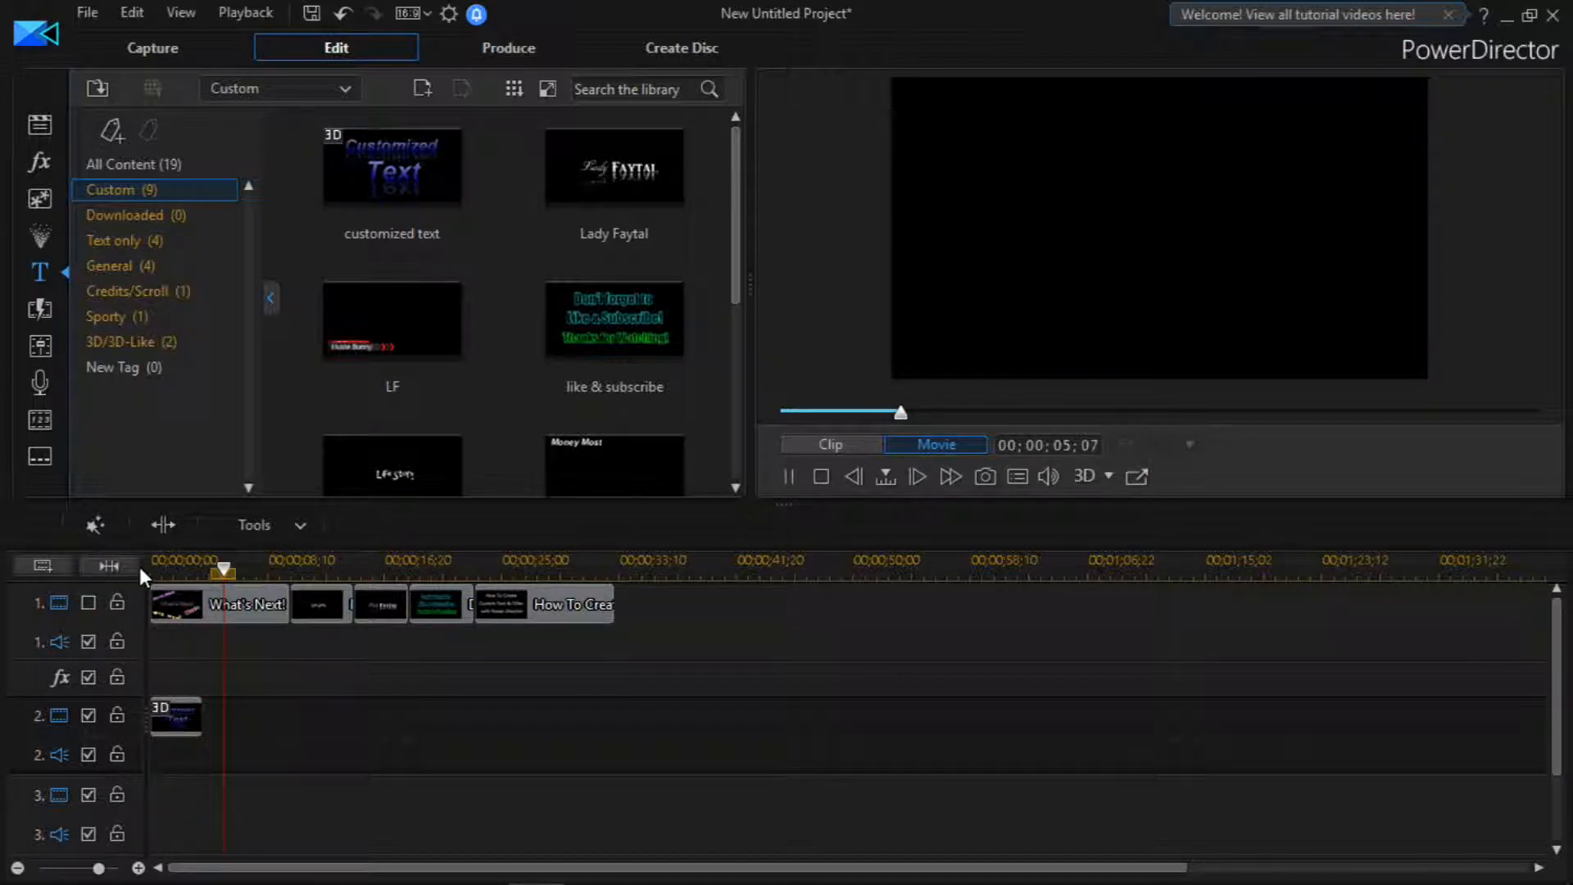
key(space)
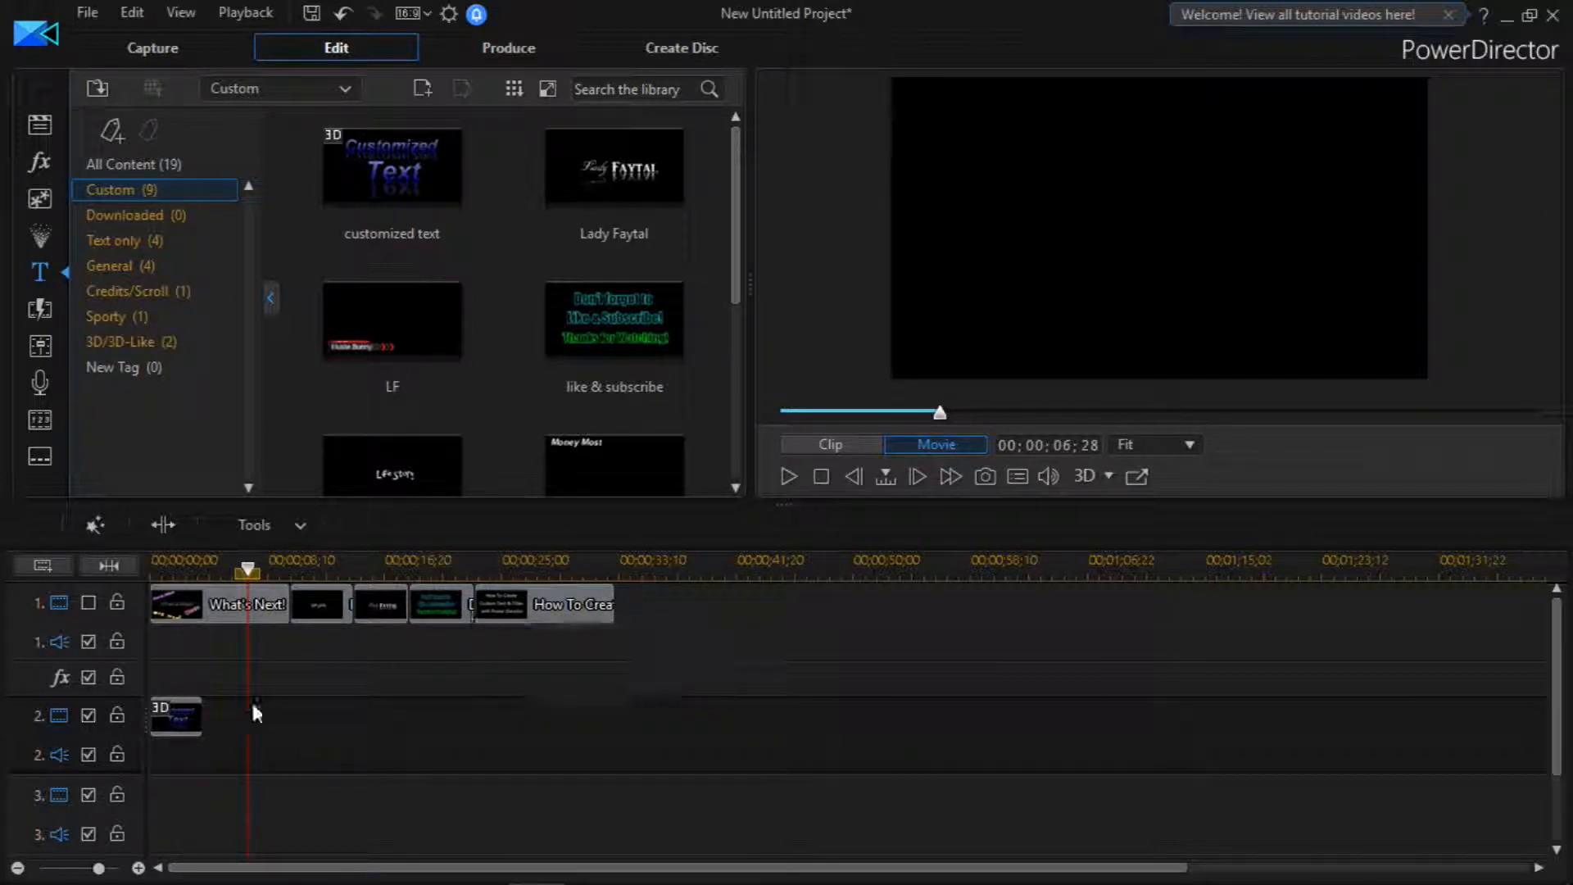
Step: Move the customized title to 00;00;07;01 on track 2 and fit the "What's Next!" clip in front of it with Speed up to Fit
drag(187, 716, 286, 721)
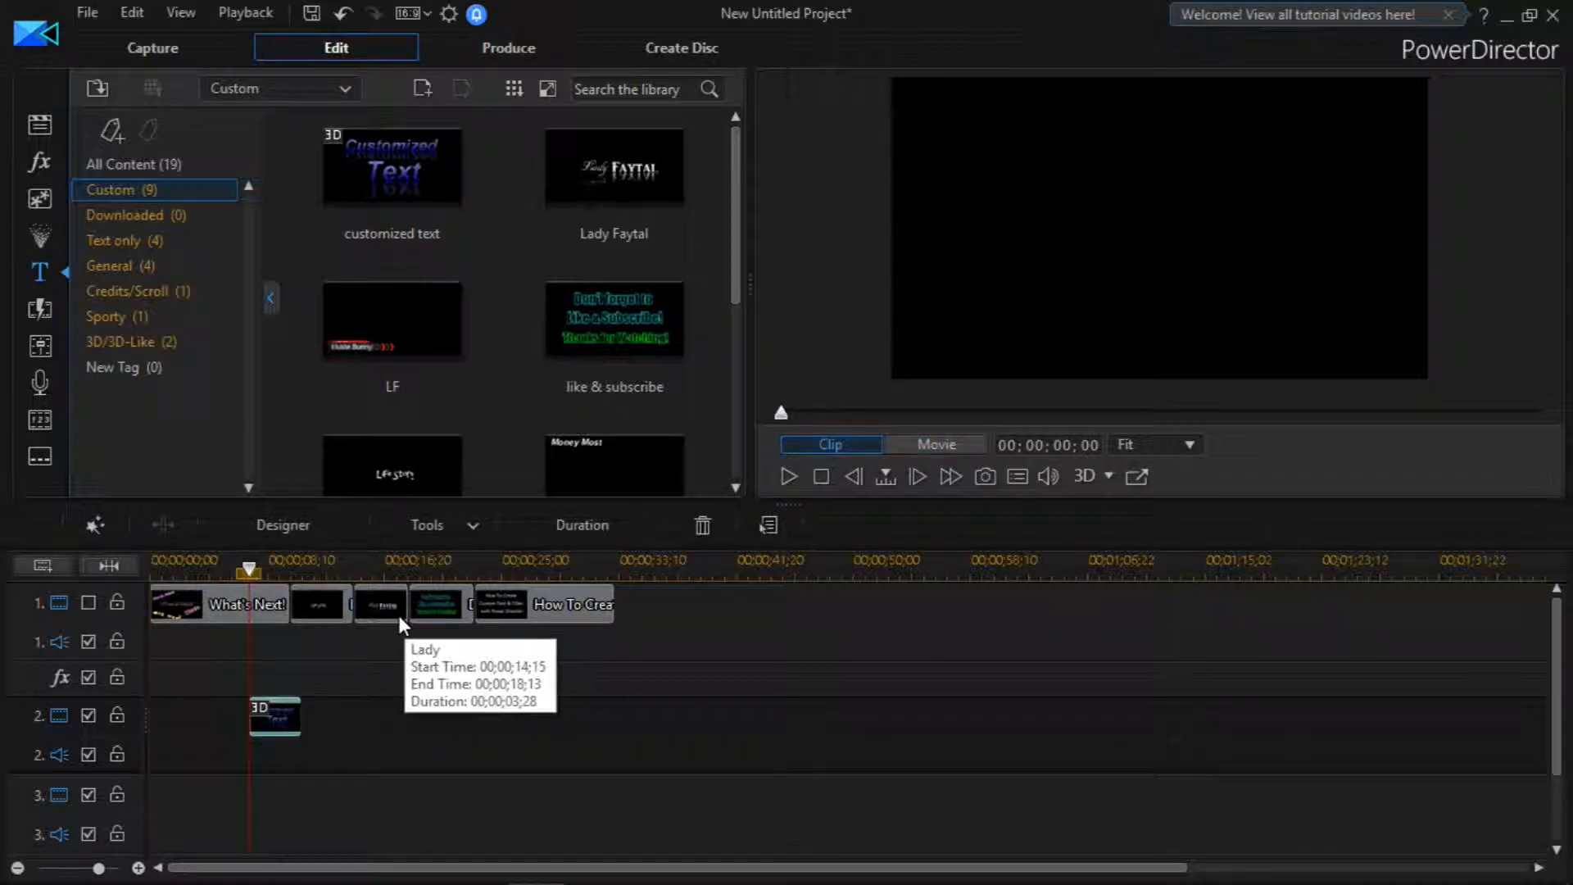
click(189, 692)
drag(211, 603, 167, 721)
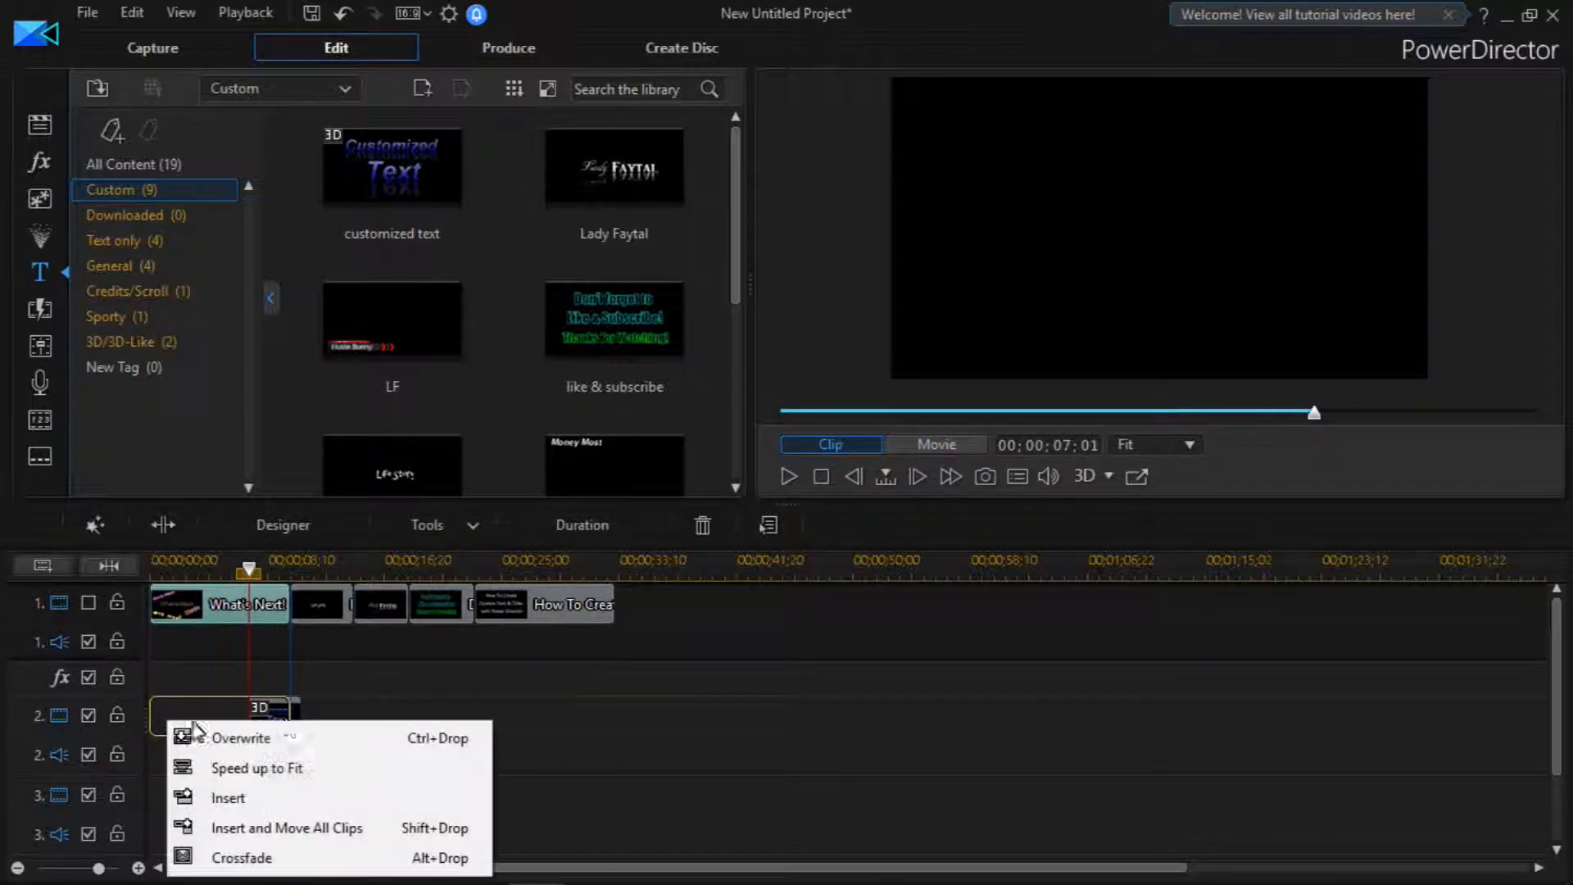
click(283, 770)
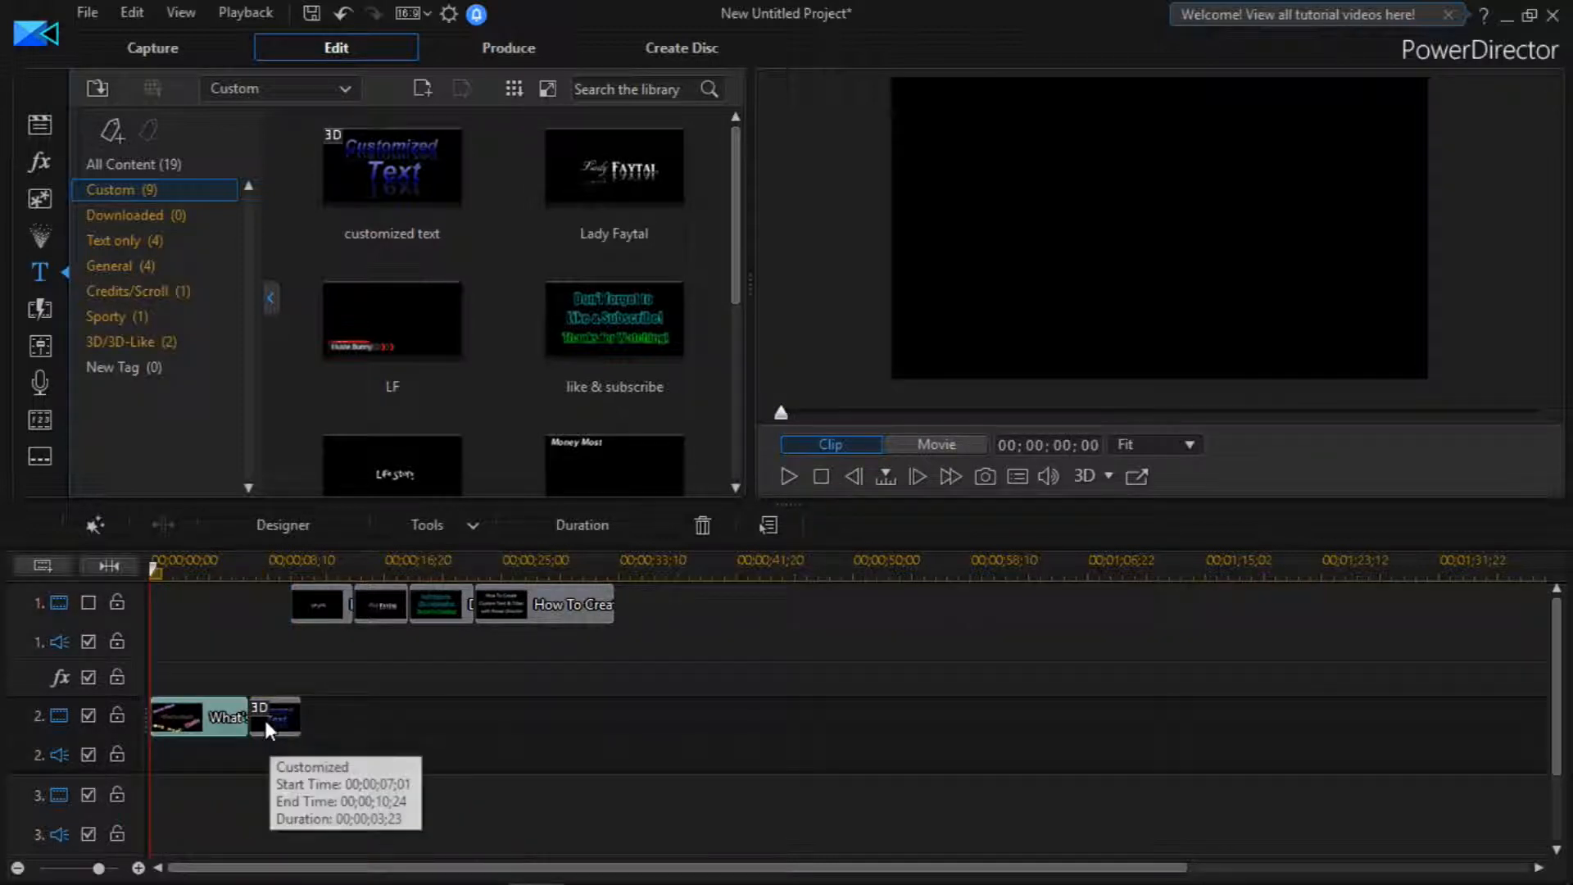
Step: Move the "Life Story" clip directly behind the customized title on track 2 and overlap its end with the "Lady" clip using Crossfade
drag(354, 819, 319, 724)
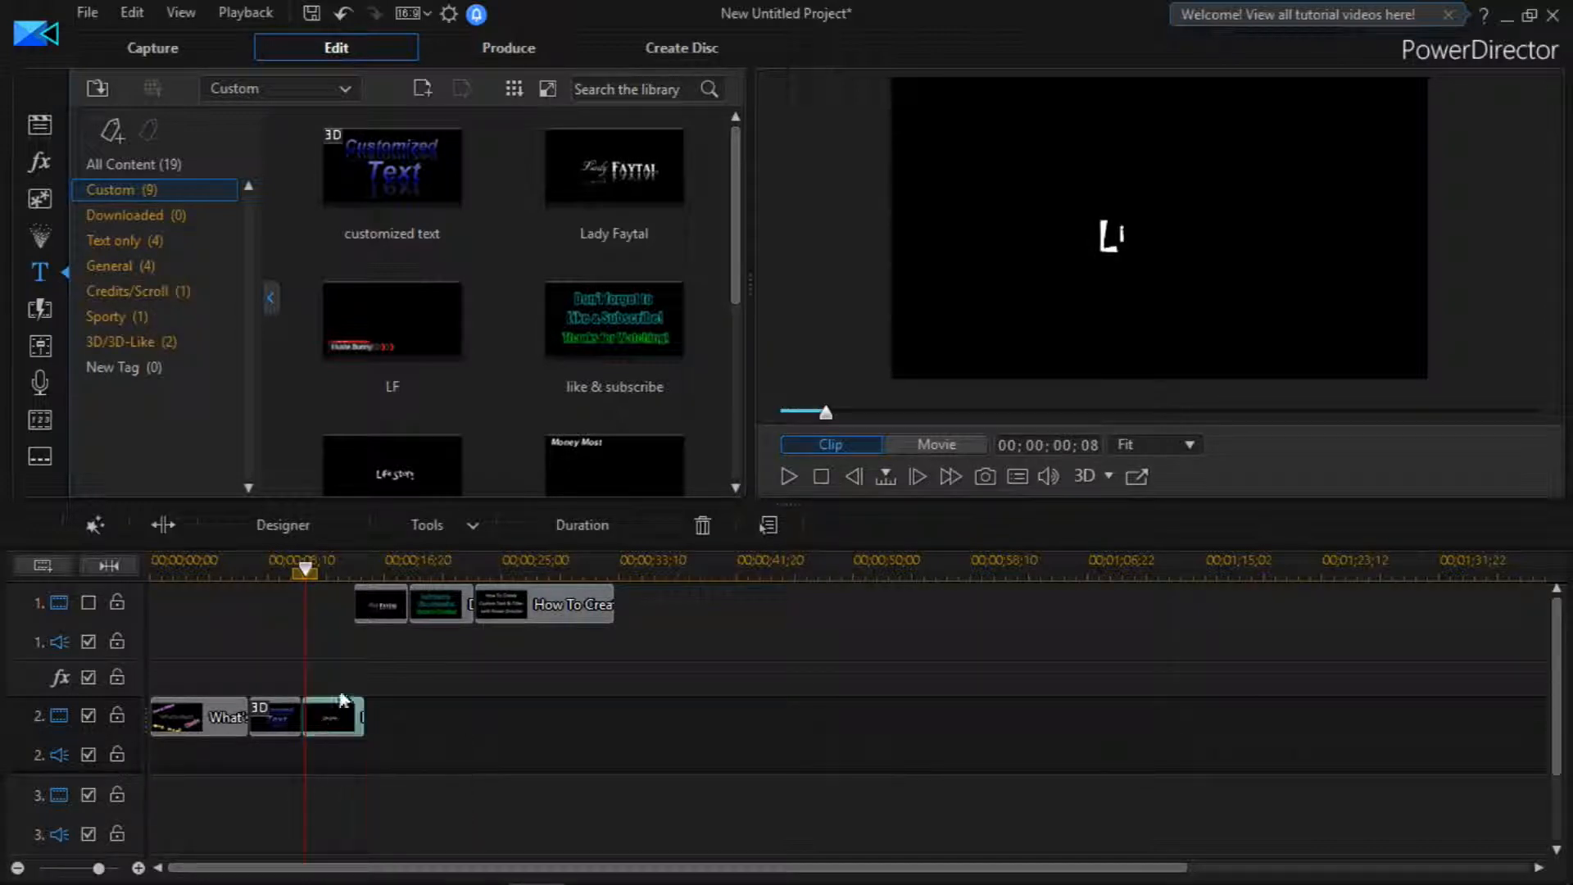
drag(361, 607, 352, 733)
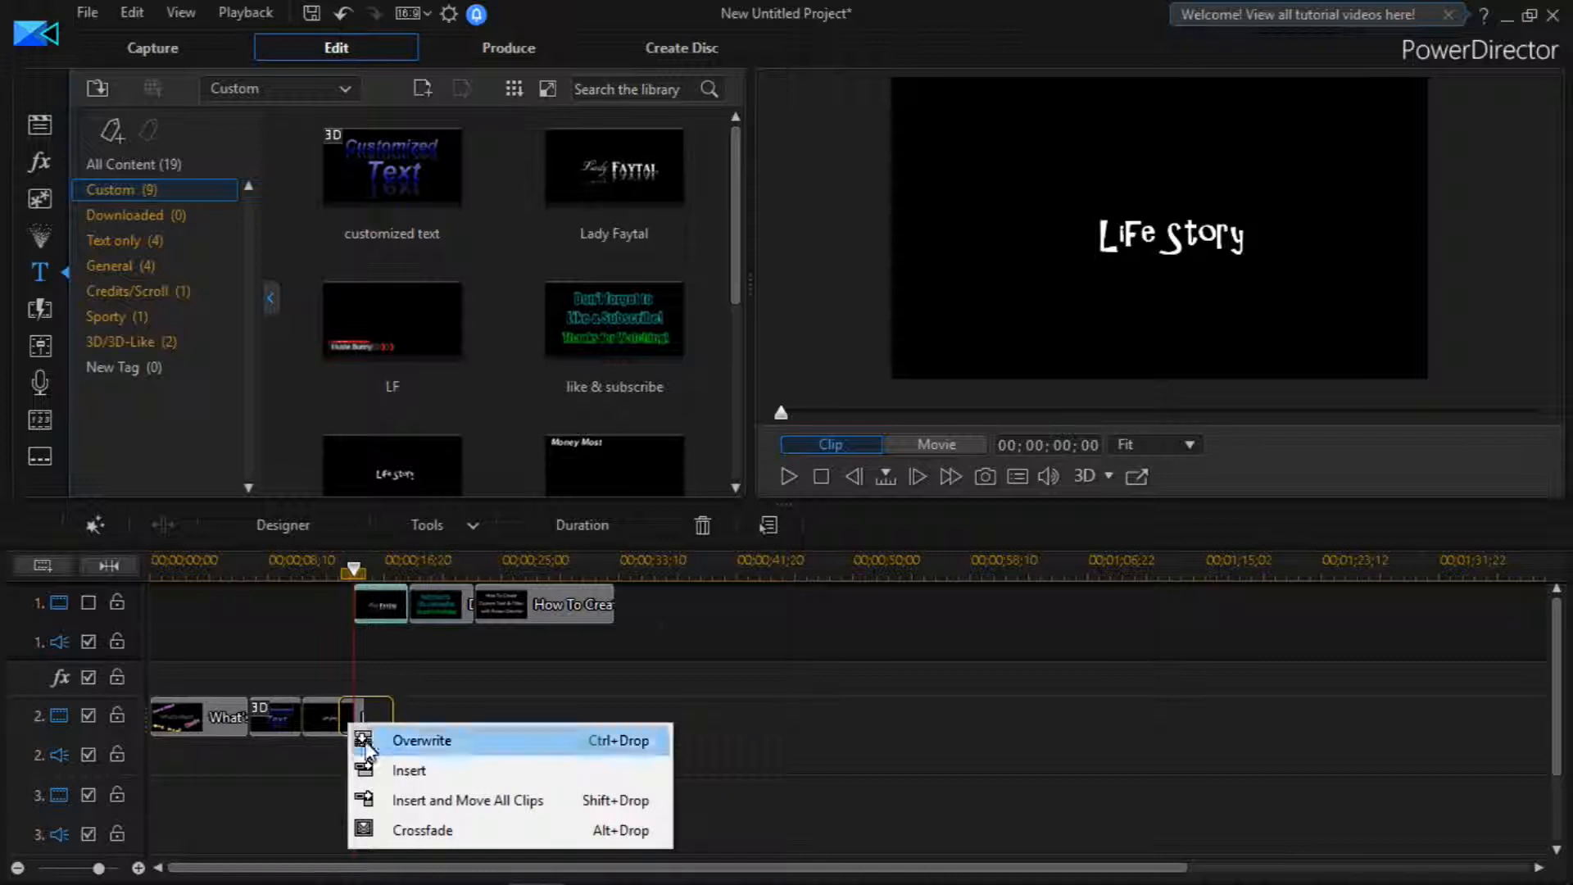
click(406, 829)
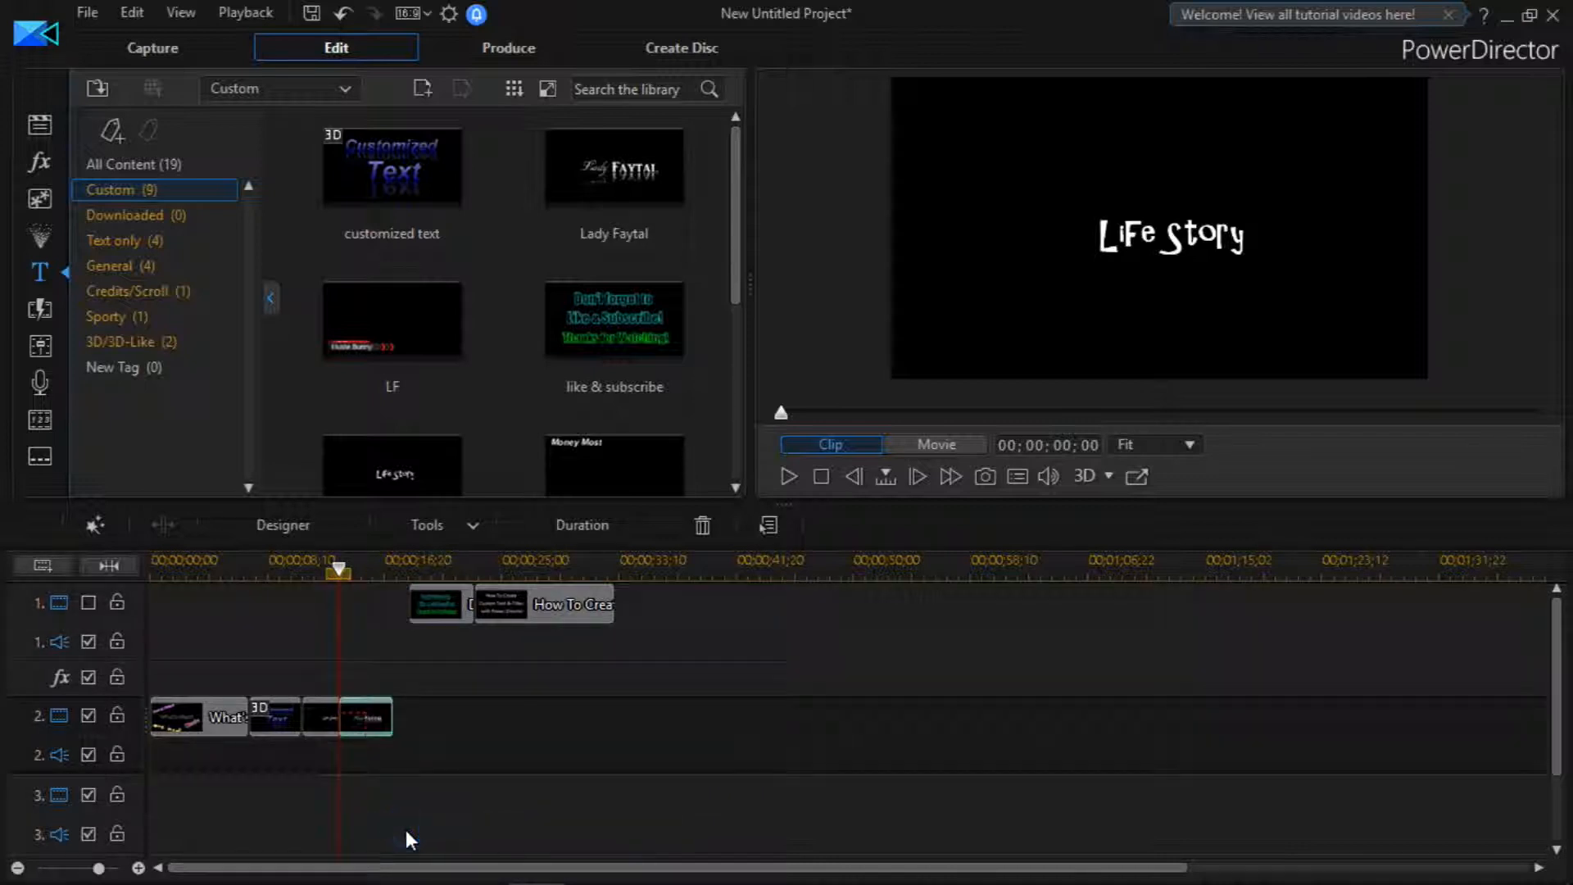
Step: Move the "Don't forget to Like & Subscribe!" clip directly behind the "Lady" clip on track 2 and play the movie from the start
click(429, 614)
drag(424, 709, 408, 711)
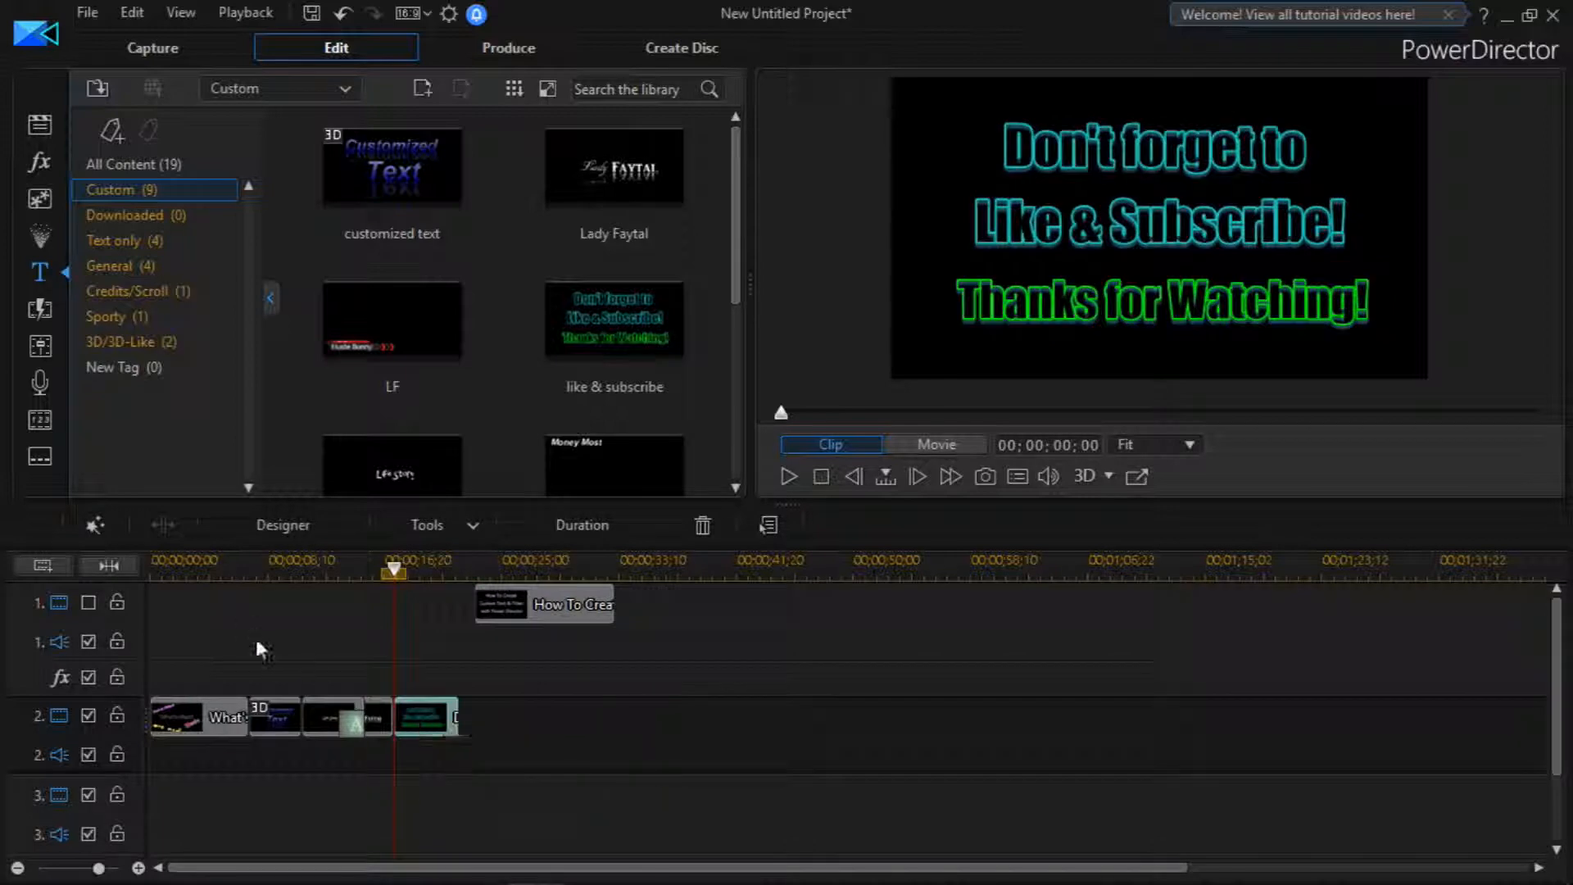
click(152, 572)
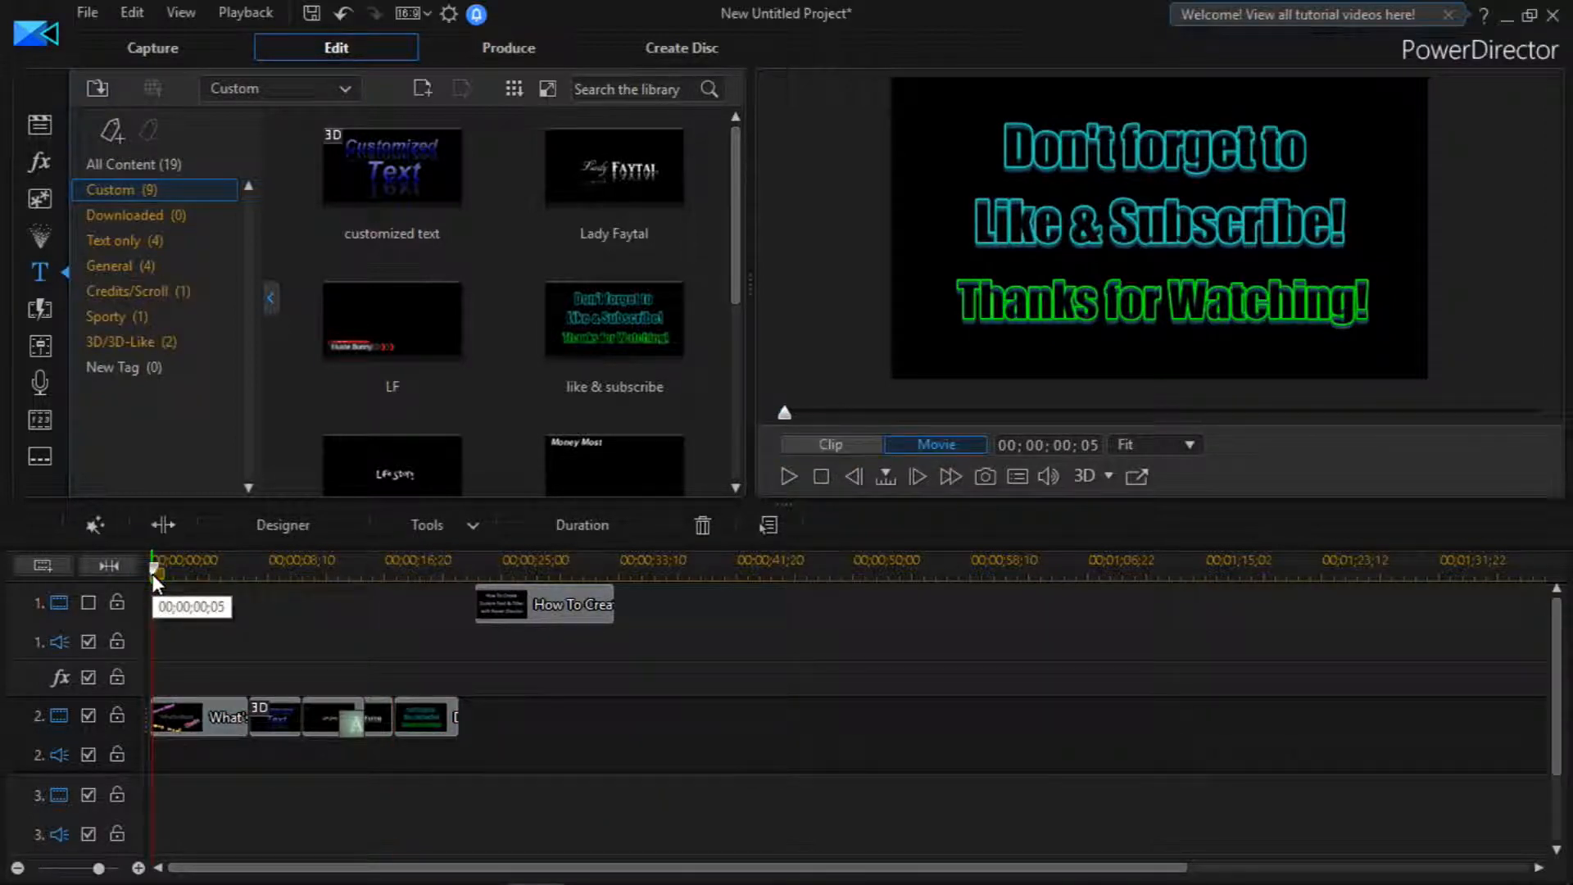
key(space)
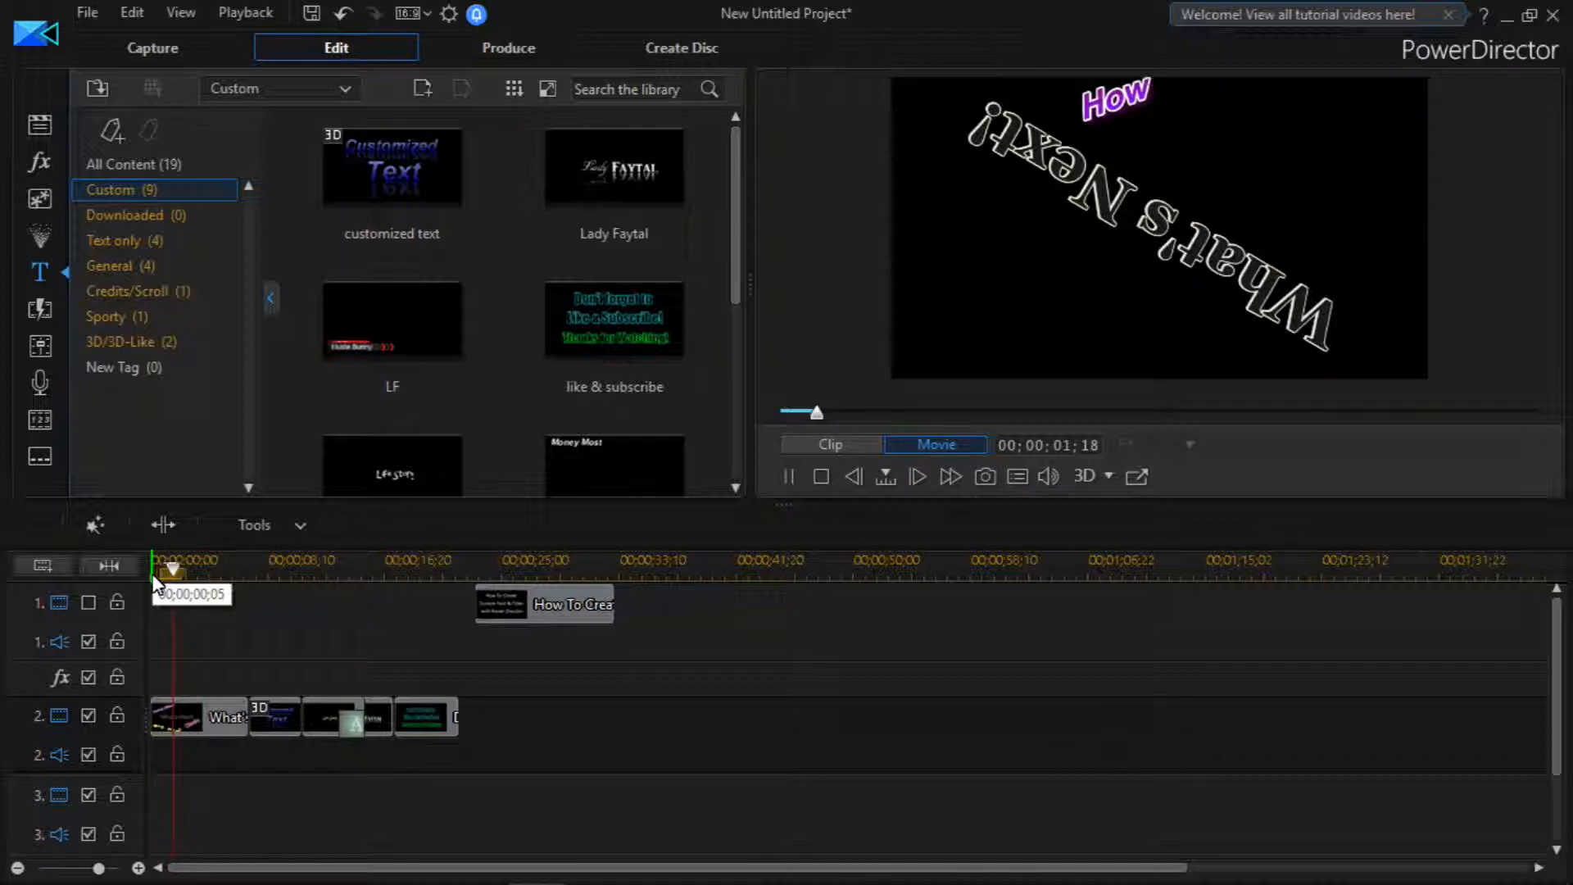